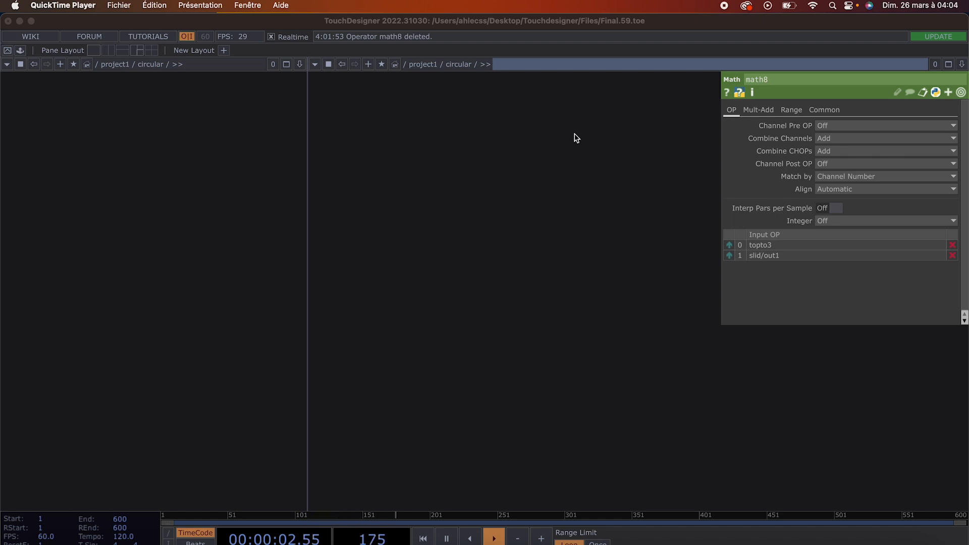
# Add a Noise TOP to the empty circular network.
pyautogui.click(464, 242)
pyautogui.press('Tab')
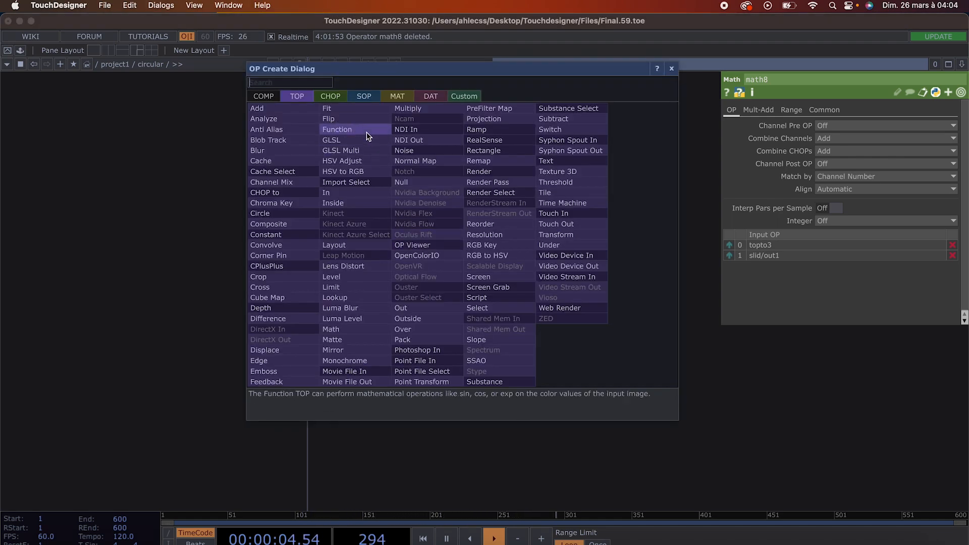
pyautogui.click(423, 153)
pyautogui.click(451, 305)
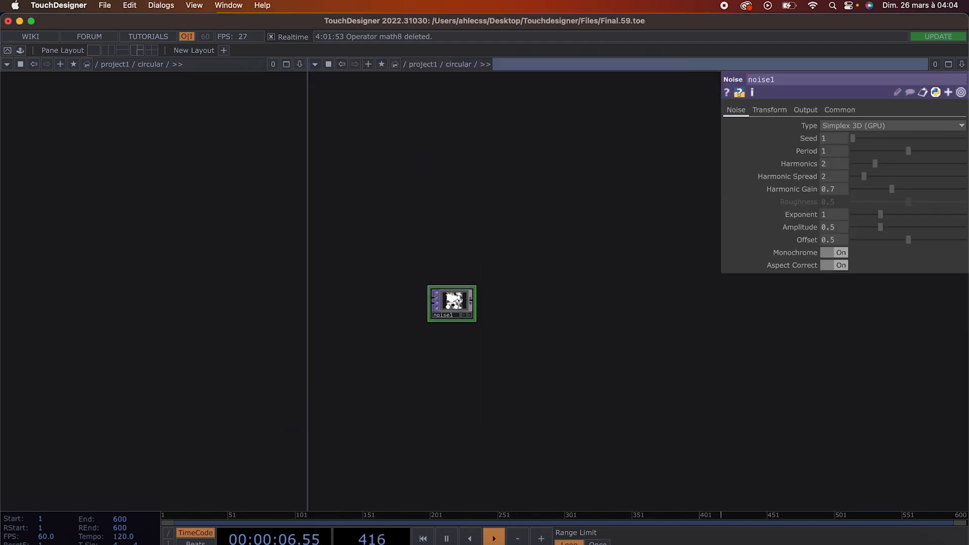
pyautogui.scroll(3, 451, 303)
pyautogui.moveTo(448, 222); pyautogui.dragTo(518, 222)
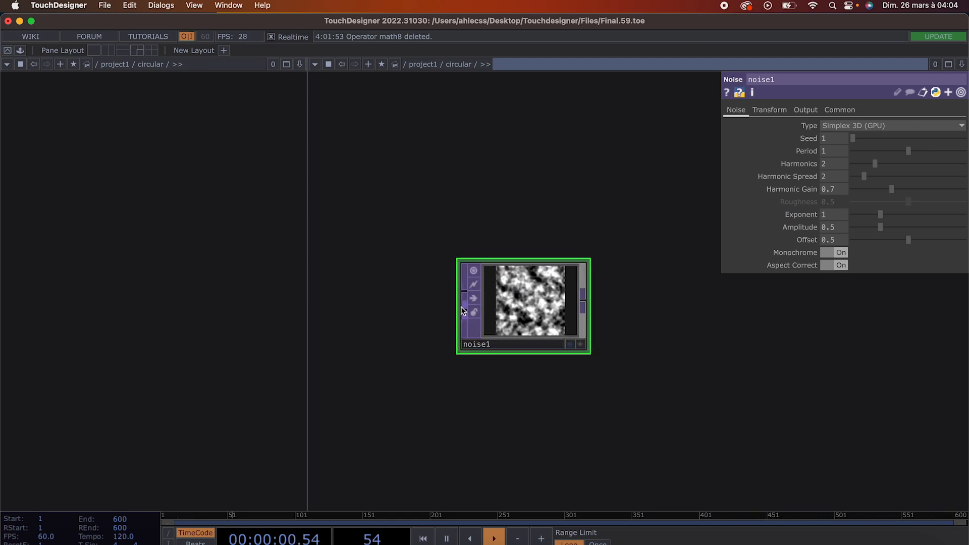
# Try feeding noise1 into a second Noise TOP, and delete that second node.
pyautogui.moveTo(583, 305)
pyautogui.mouseDown()
pyautogui.moveTo(670, 299)
pyautogui.moveTo(683, 312)
pyautogui.moveTo(592, 311)
pyautogui.mouseUp()
pyautogui.press('Tab')
pyautogui.write('noise')
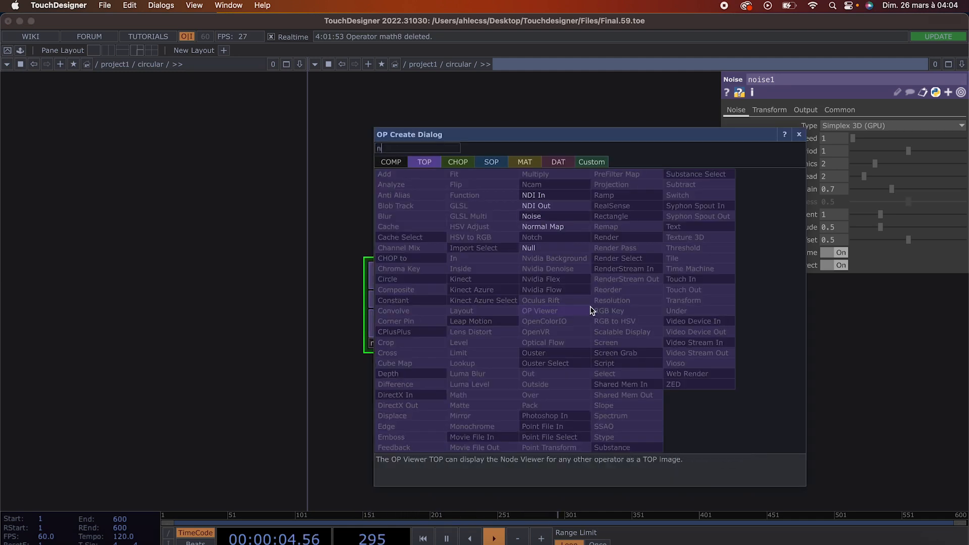
pyautogui.click(538, 215)
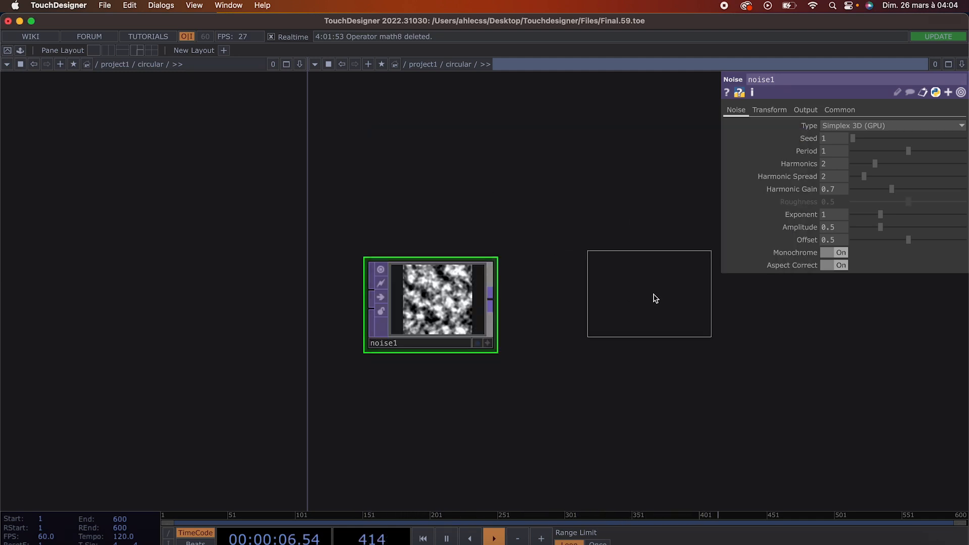
pyautogui.click(693, 305)
pyautogui.moveTo(491, 302); pyautogui.dragTo(631, 292)
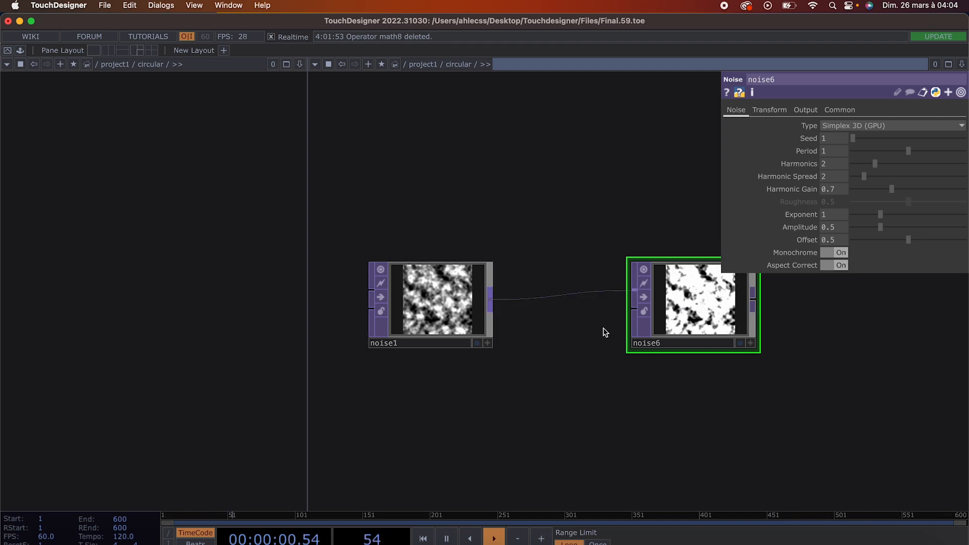
pyautogui.press('Delete')
# Examine the TOP, CHOP, SOP and MAT operator families in the list of creatable operators.
pyautogui.moveTo(510, 391); pyautogui.dragTo(599, 388)
pyautogui.press('Tab')
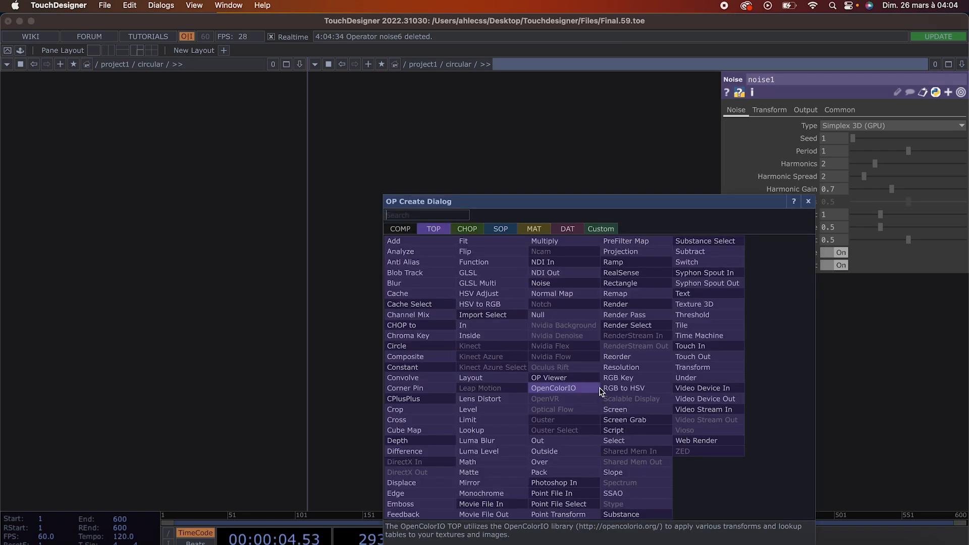
pyautogui.moveTo(543, 202); pyautogui.dragTo(497, 153)
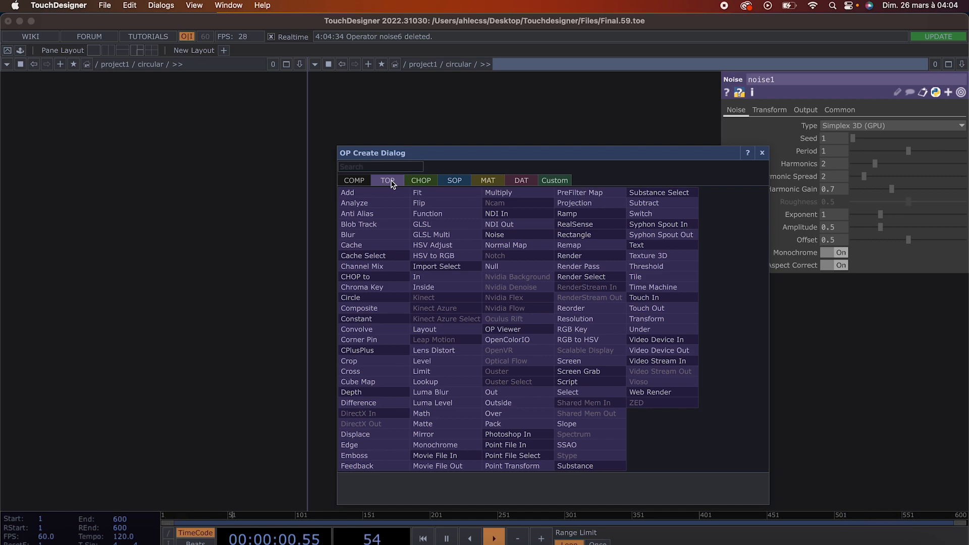
pyautogui.click(425, 181)
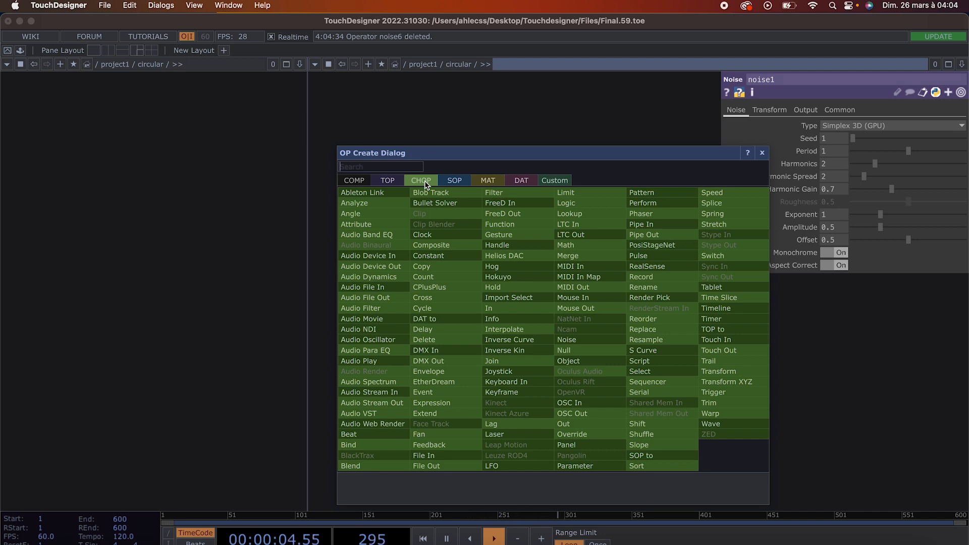
pyautogui.click(453, 182)
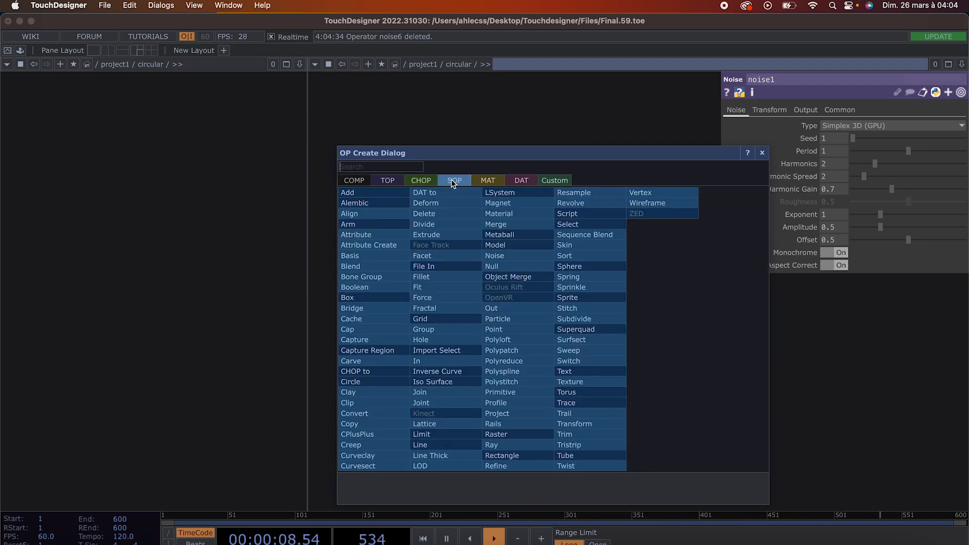
pyautogui.click(388, 181)
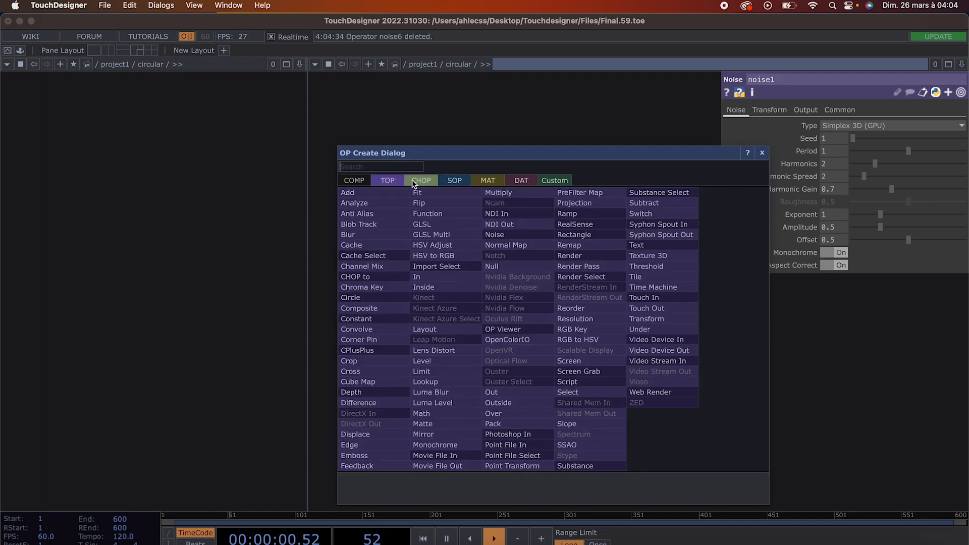
pyautogui.click(412, 181)
pyautogui.click(450, 181)
pyautogui.click(401, 181)
pyautogui.click(417, 180)
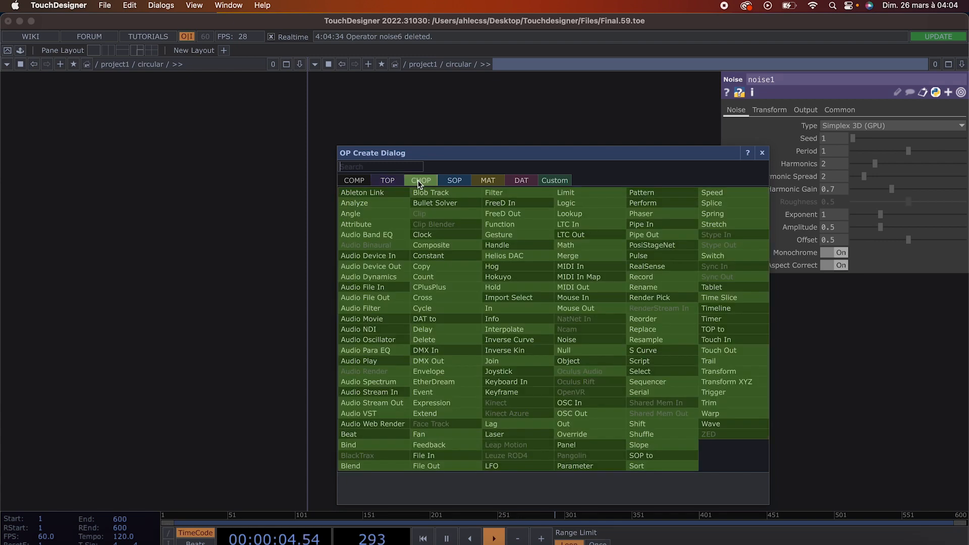
pyautogui.click(455, 180)
pyautogui.click(399, 180)
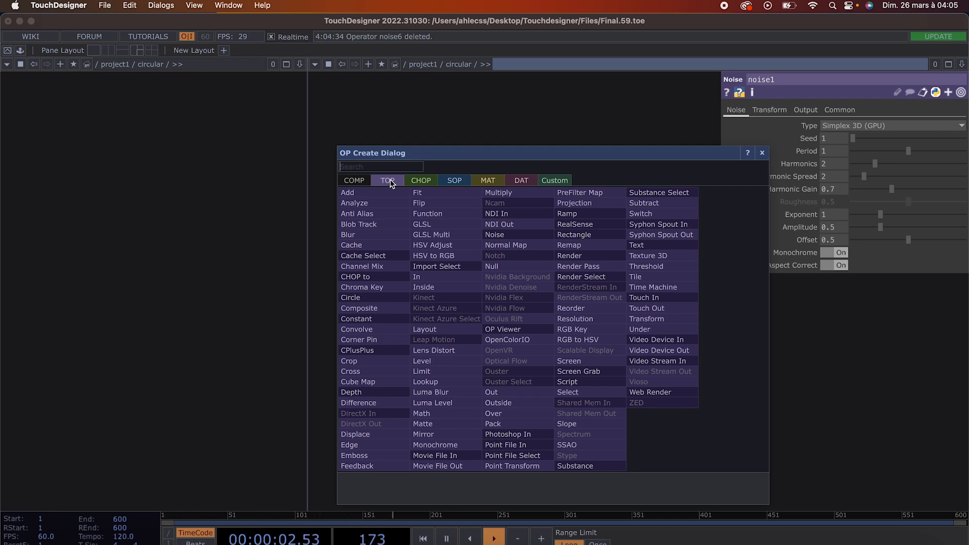
pyautogui.click(426, 180)
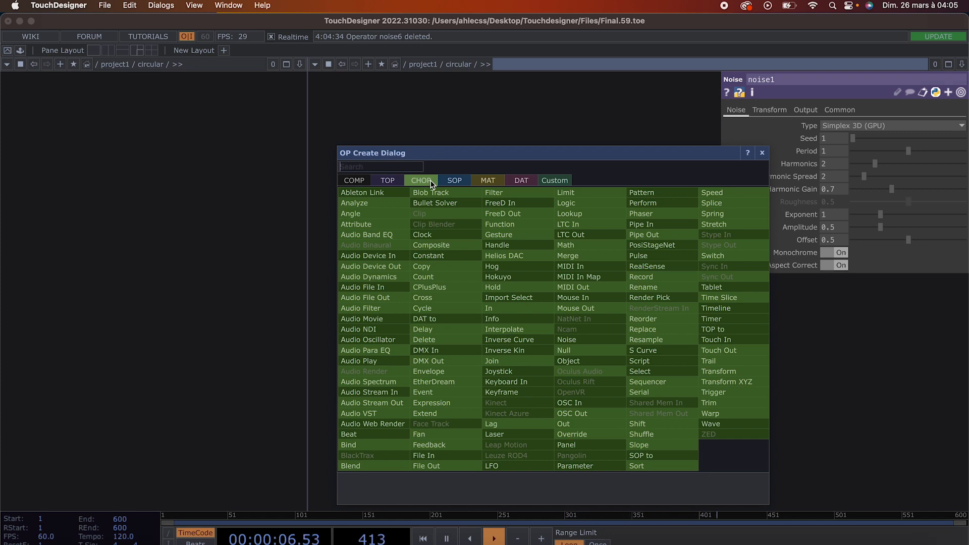
pyautogui.click(460, 181)
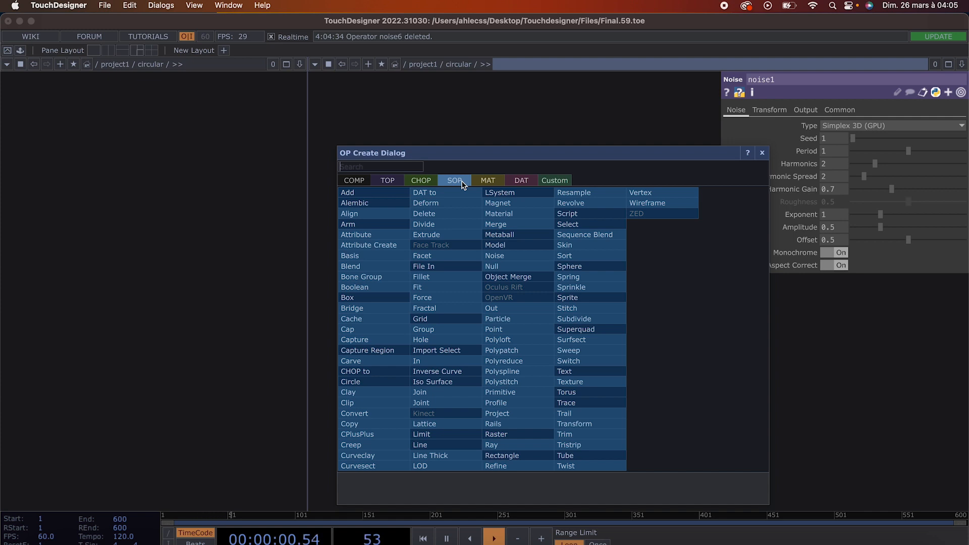
pyautogui.click(495, 180)
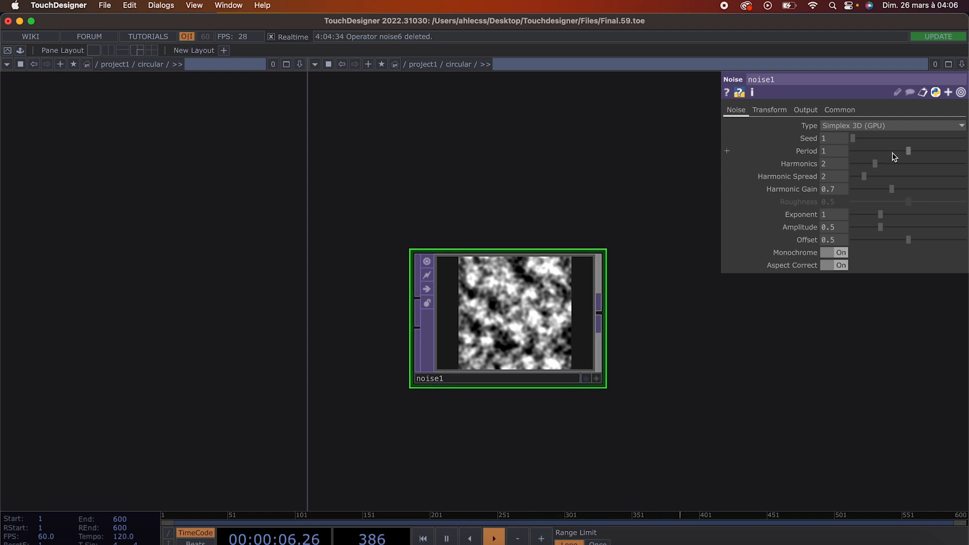
pyautogui.moveTo(895, 156); pyautogui.dragTo(874, 158)
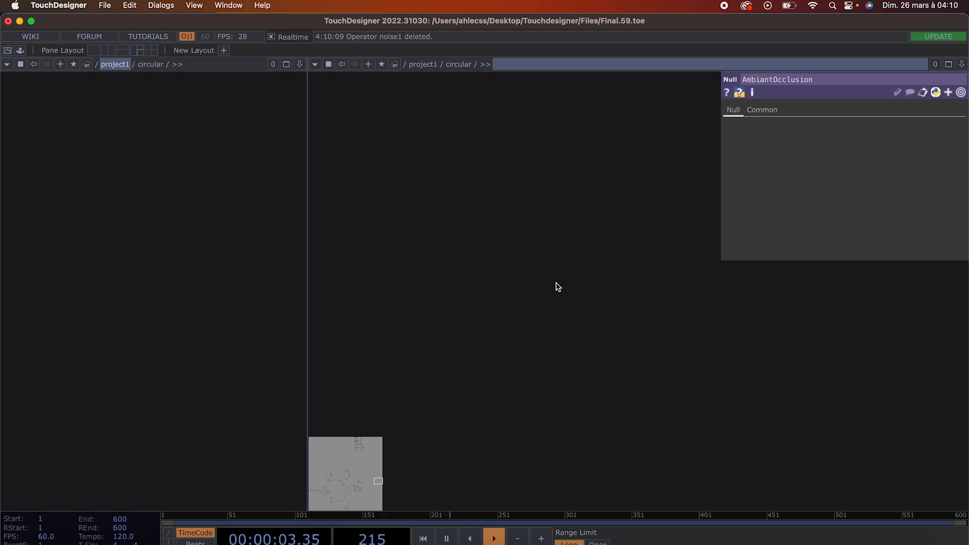
pyautogui.press('Tab')
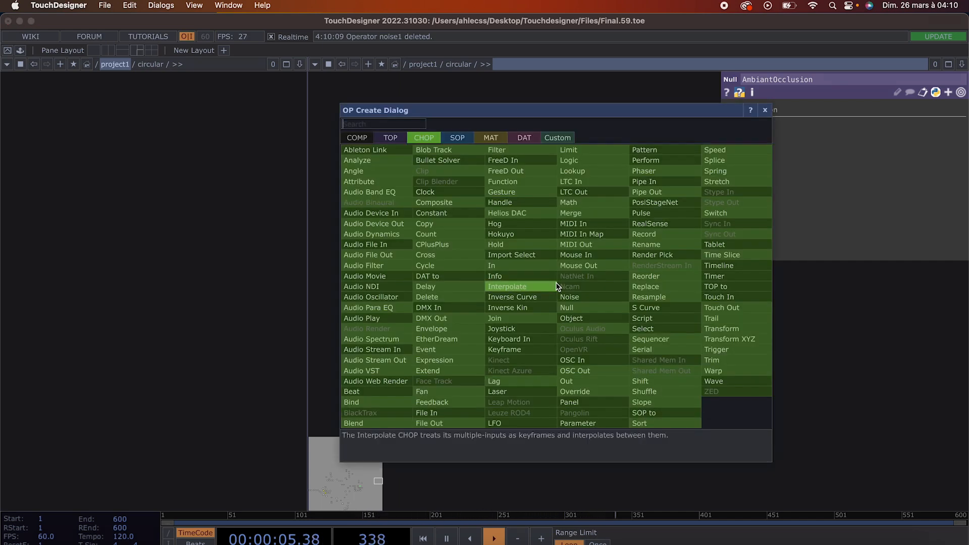
pyautogui.write('noise')
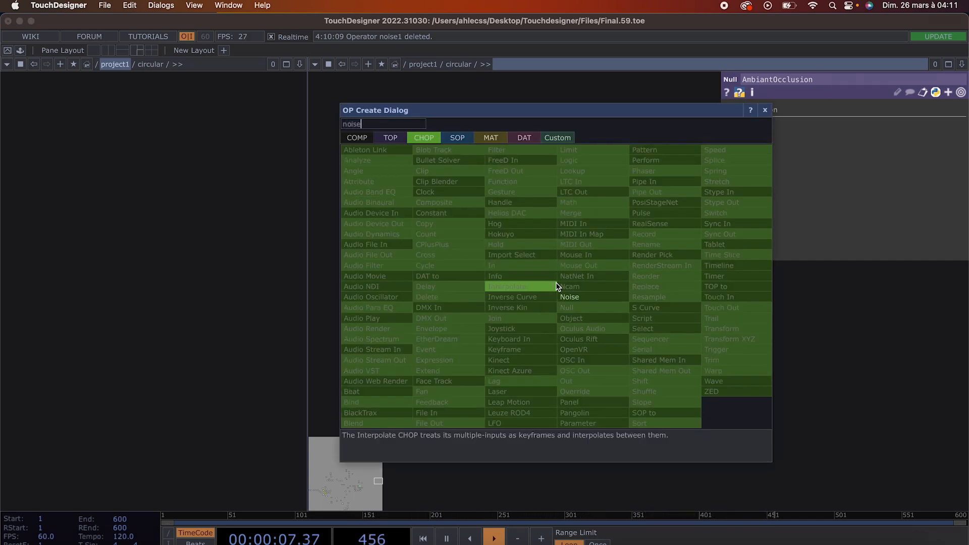
pyautogui.click(765, 111)
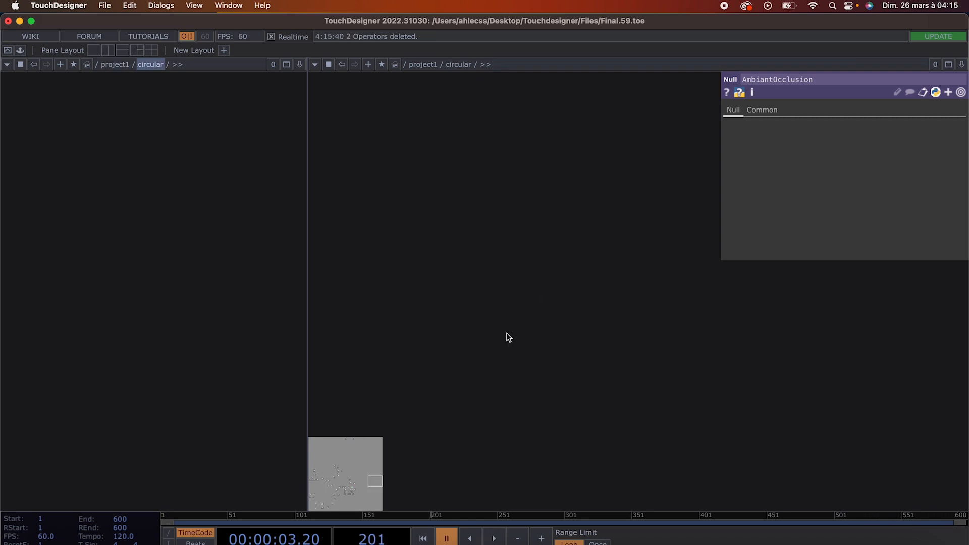
# Add a Noise TOP to an empty area of the circular network.
pyautogui.press('Tab')
pyautogui.write('noise')
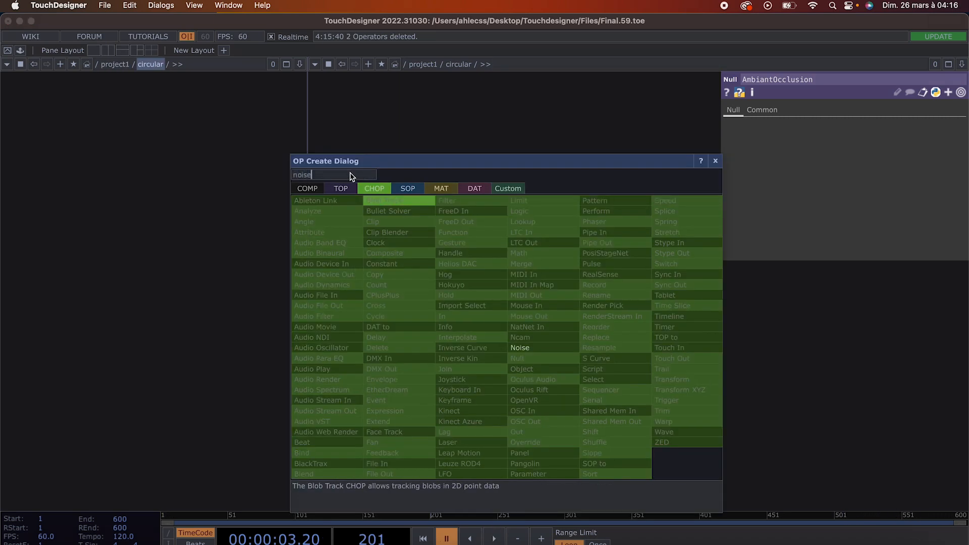
pyautogui.click(340, 189)
pyautogui.click(461, 243)
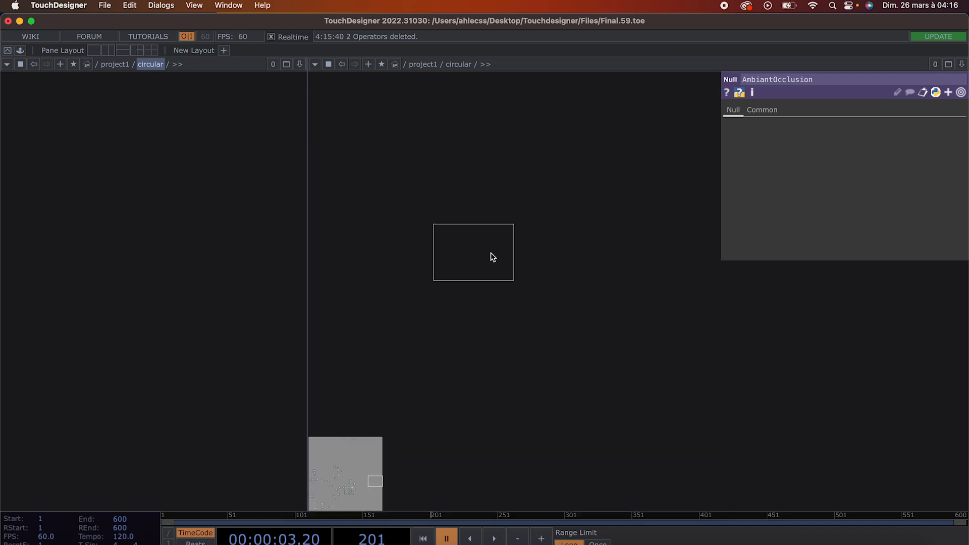
pyautogui.click(520, 258)
# Create a TOP to CHOP below noise1 that takes its image from noise1's output.
pyautogui.moveTo(540, 252); pyautogui.dragTo(501, 355)
pyautogui.click(369, 206)
pyautogui.click(356, 228)
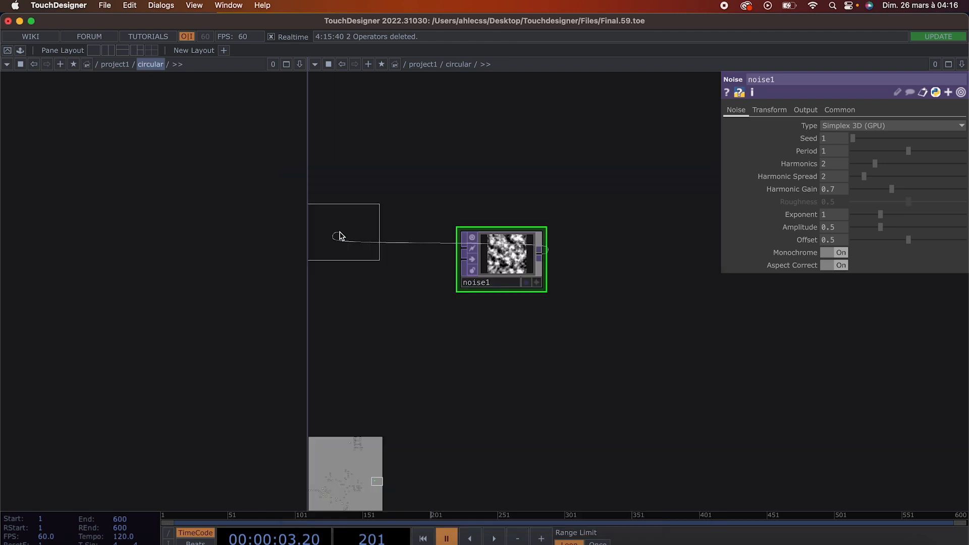
pyautogui.click(504, 357)
# Clear the Green, Blue and Alpha channel names of topto1, keeping only the red channel r.
pyautogui.scroll(3, 502, 344)
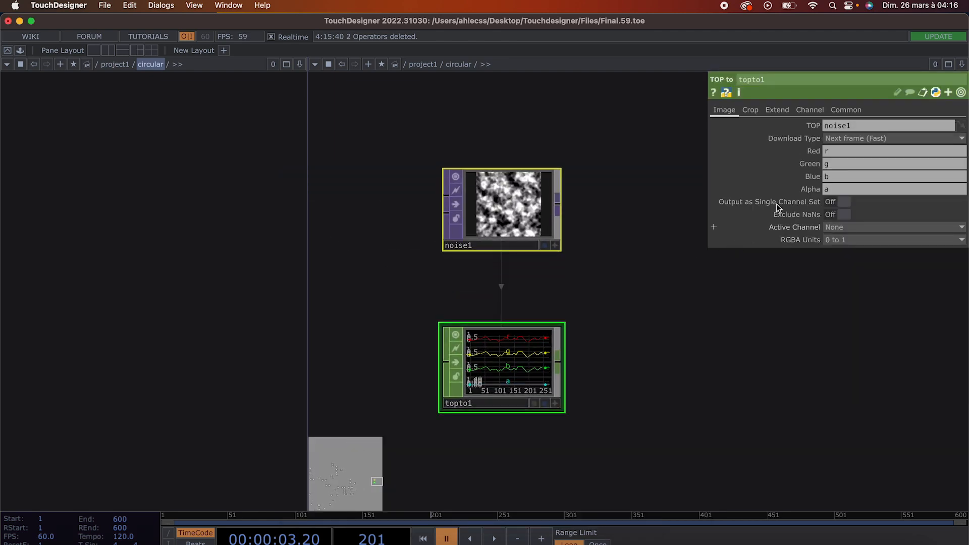
pyautogui.click(843, 161)
pyautogui.press('BackSpace')
pyautogui.press('Tab')
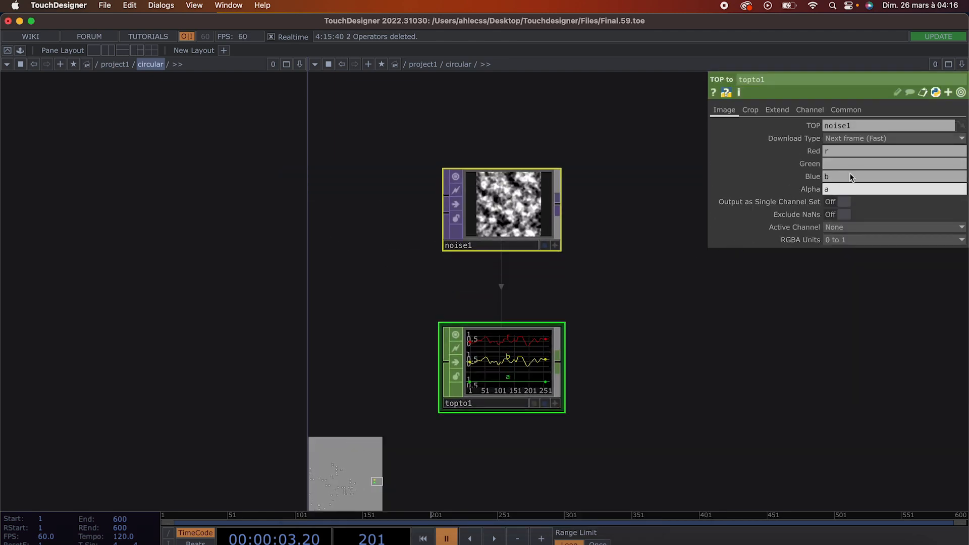
pyautogui.press('BackSpace')
pyautogui.press('Tab')
pyautogui.press('BackSpace')
pyautogui.click(675, 406)
# Create a Math CHOP below topto1, wired to topto1's output.
pyautogui.moveTo(680, 323); pyautogui.dragTo(516, 444)
pyautogui.write('math')
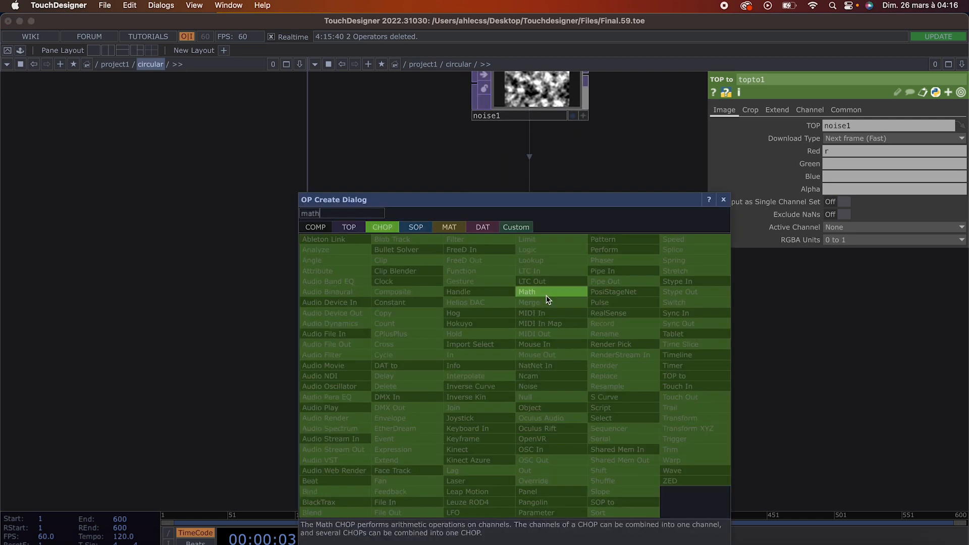
pyautogui.click(544, 294)
pyautogui.click(524, 437)
# Set both Combine Channels and Combine CHOPs of math2 to Add.
pyautogui.scroll(-2, 694, 332)
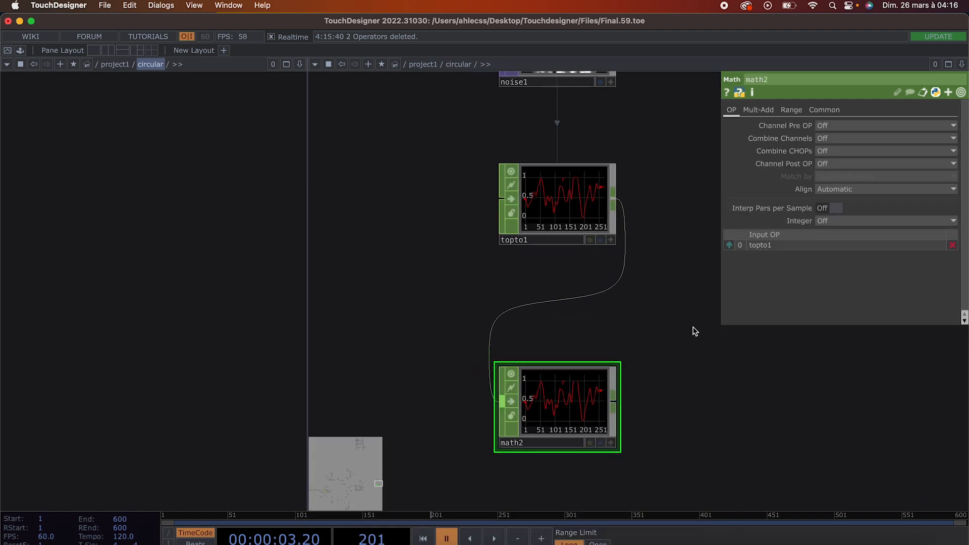
pyautogui.click(867, 139)
pyautogui.click(828, 150)
pyautogui.click(835, 164)
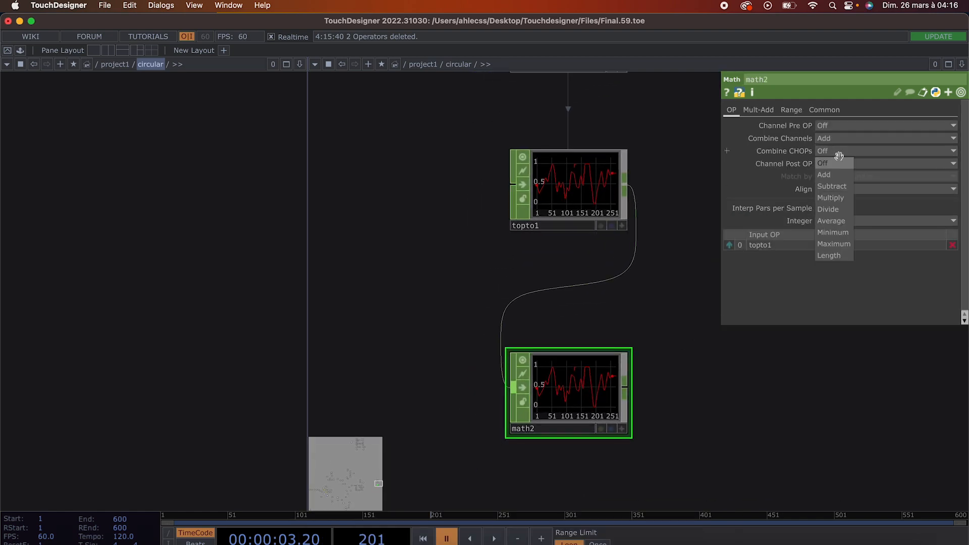
pyautogui.click(827, 175)
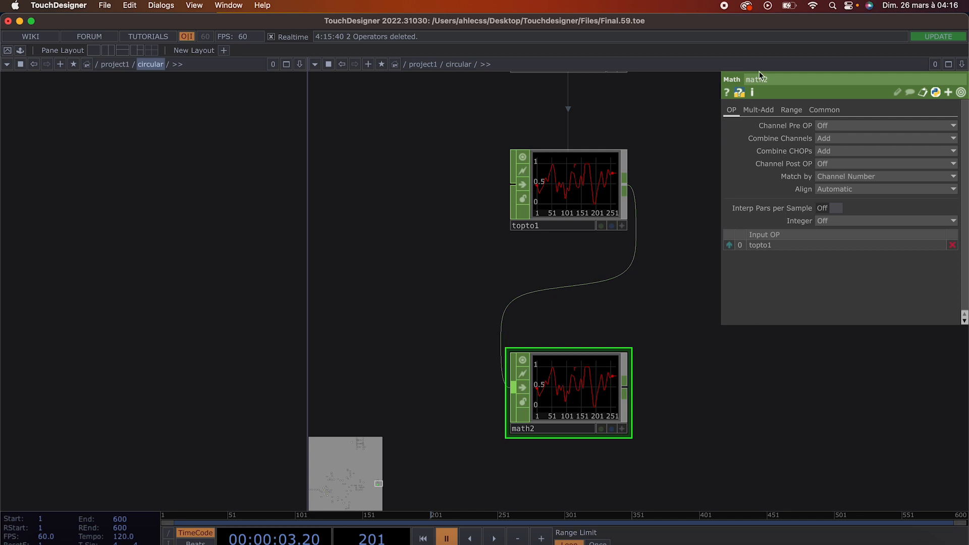
# Set the Multiply value of math2 to 2.
pyautogui.click(759, 110)
pyautogui.click(830, 139)
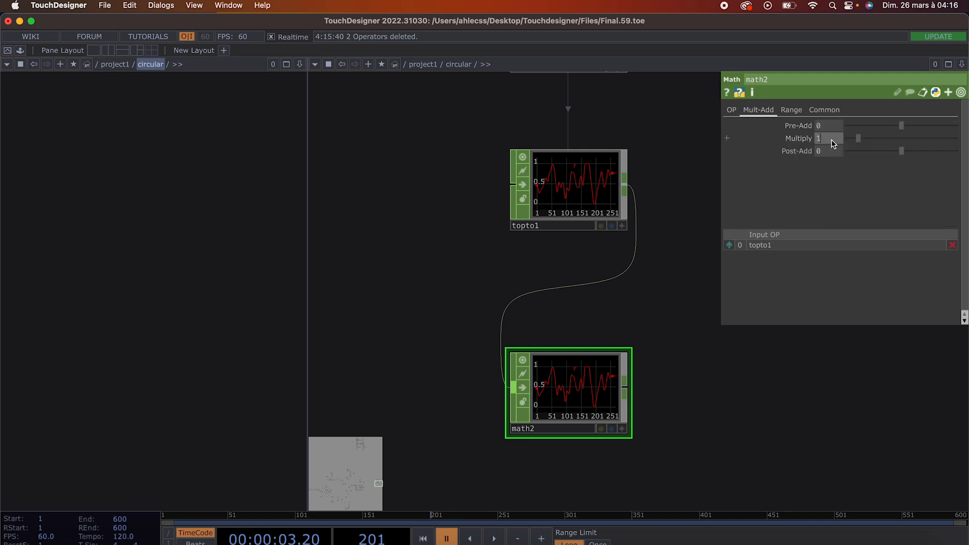
pyautogui.write('2')
# Add a Slider COMP beside math2 and wire its output into math2 as an additional input.
pyautogui.scroll(-5, 727, 386)
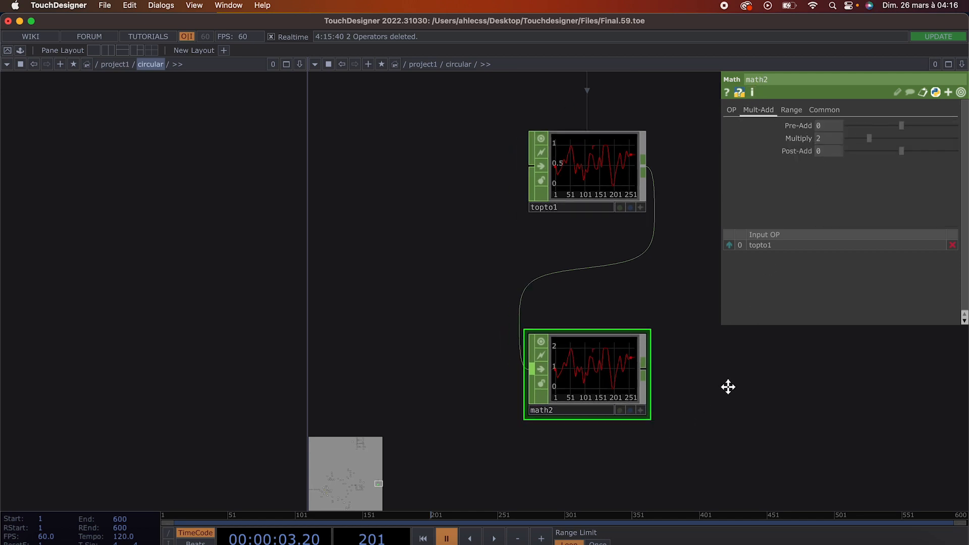
pyautogui.press('Tab')
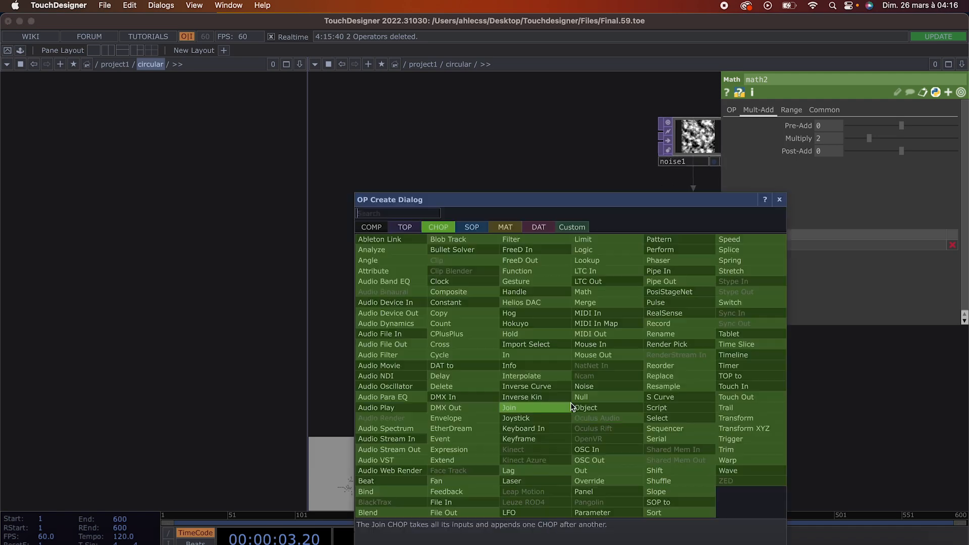
pyautogui.click(372, 228)
pyautogui.write('slider')
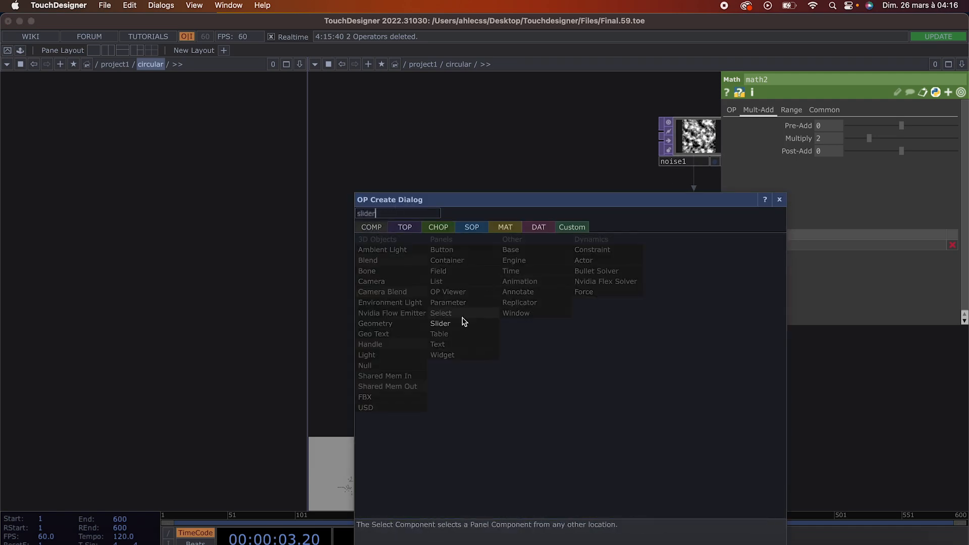
pyautogui.click(457, 324)
pyautogui.click(529, 380)
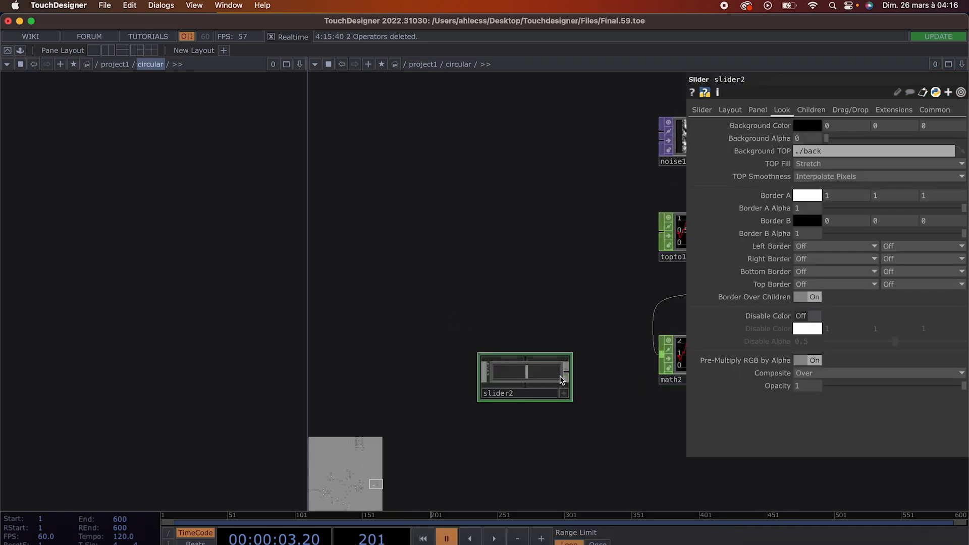
pyautogui.moveTo(567, 375); pyautogui.dragTo(652, 361)
pyautogui.moveTo(657, 419); pyautogui.dragTo(548, 419)
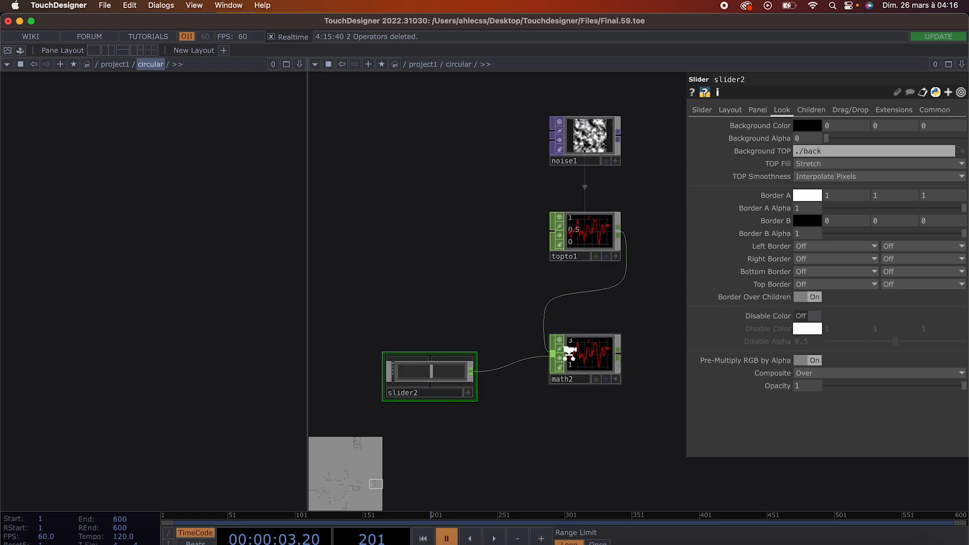
# Add a CHOP to TOP fed by math2 and set its Data Format to Legacy.
pyautogui.scroll(5, 566, 354)
pyautogui.scroll(2, 611, 340)
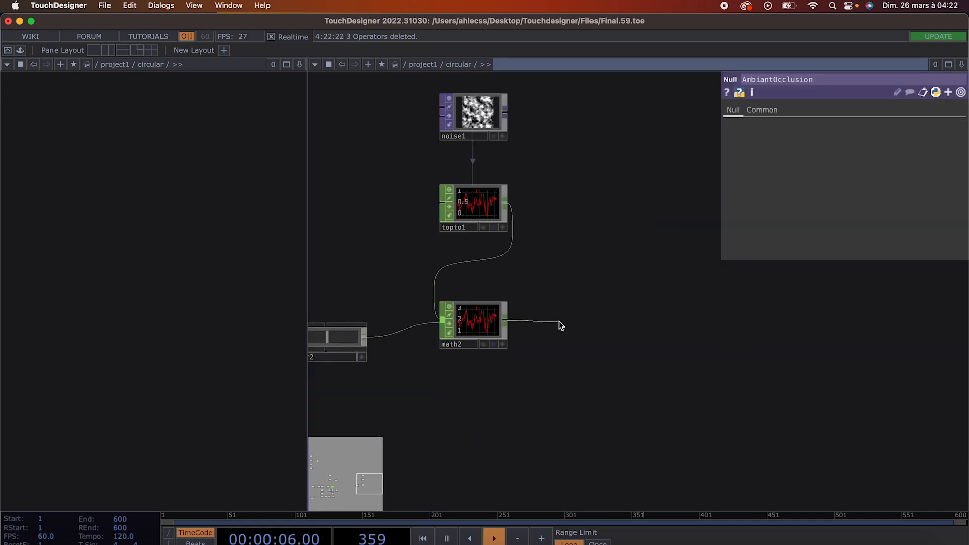
pyautogui.click(561, 325)
pyautogui.write('chop')
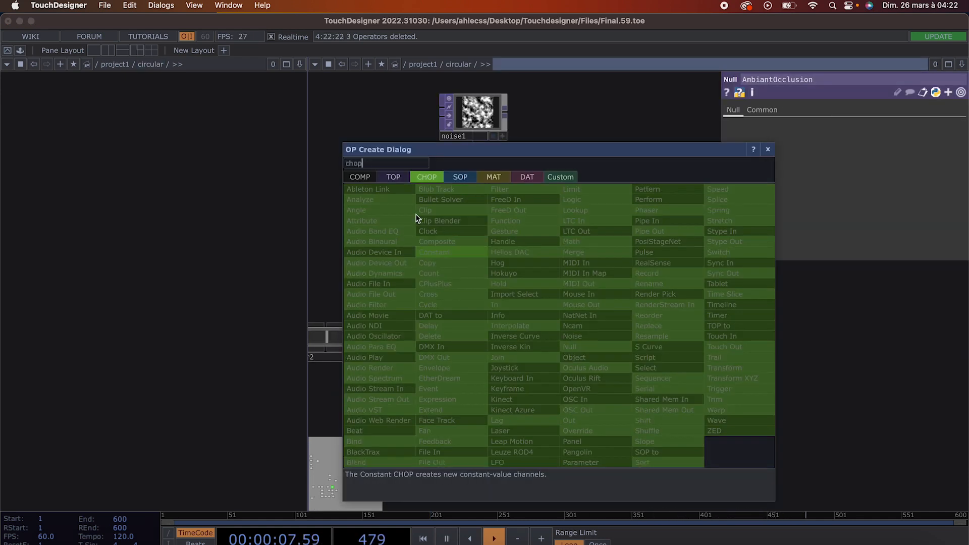
pyautogui.click(395, 177)
pyautogui.click(378, 190)
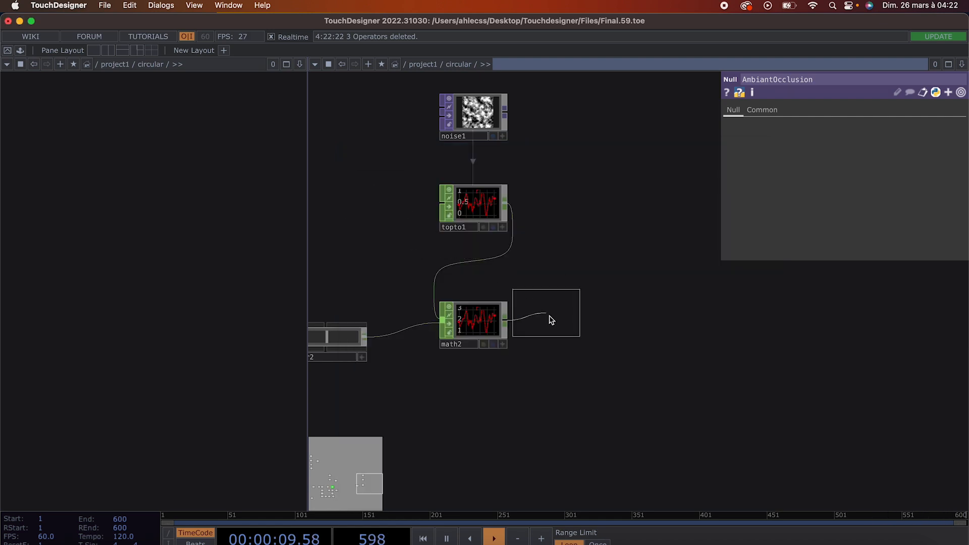
pyautogui.click(581, 329)
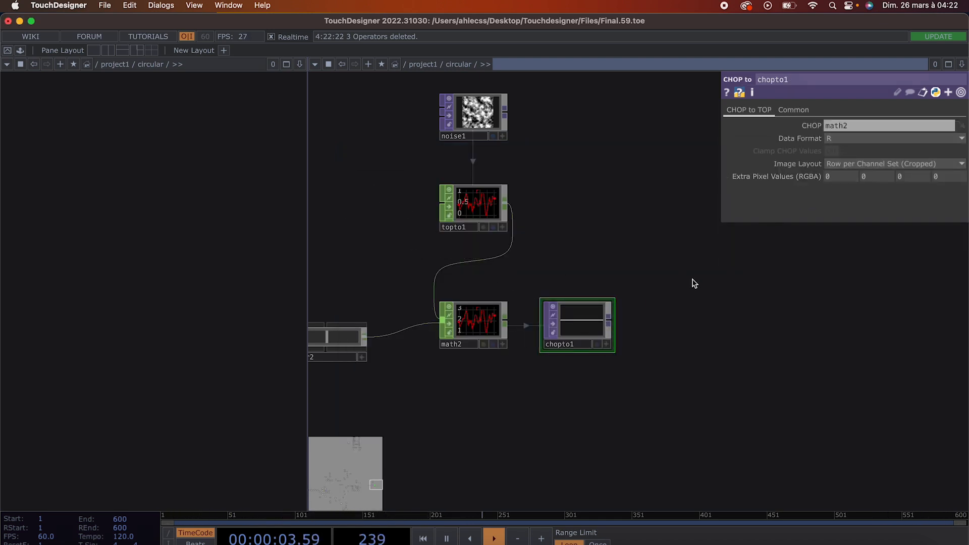
pyautogui.click(848, 139)
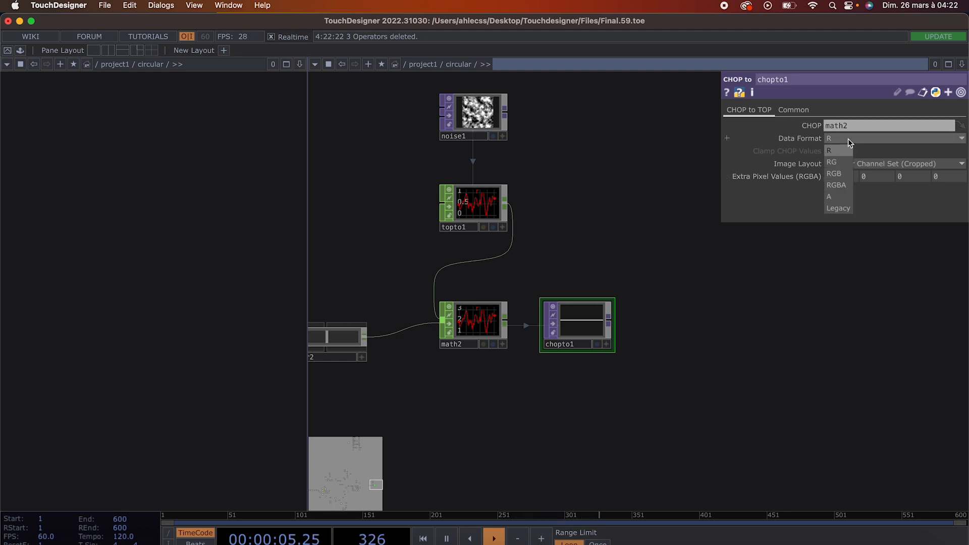
pyautogui.click(831, 211)
# Add a Level TOP wired from chopto1 with Brightness 1 and Gamma 1 both set to 2.
pyautogui.scroll(3, 642, 347)
pyautogui.click(596, 314)
pyautogui.click(677, 313)
pyautogui.write('leve')
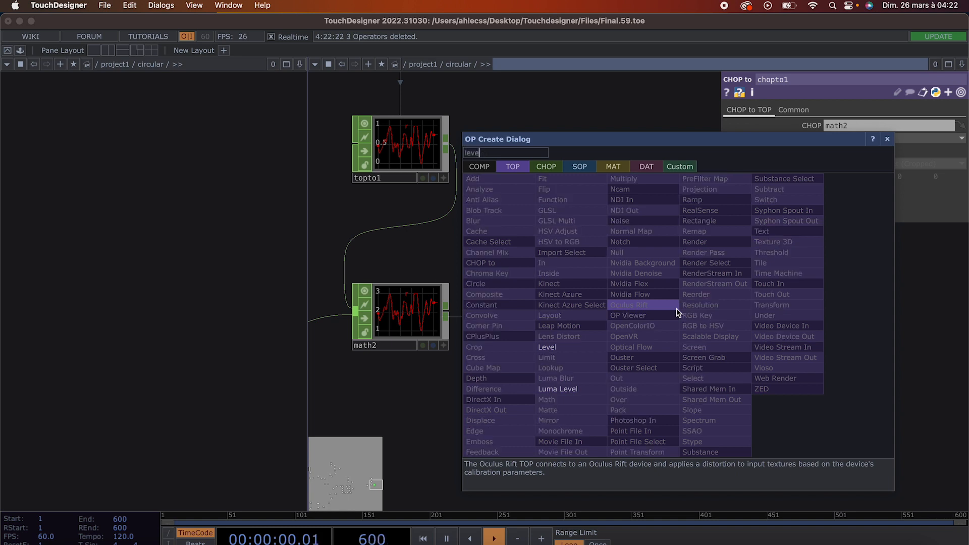
pyautogui.click(555, 348)
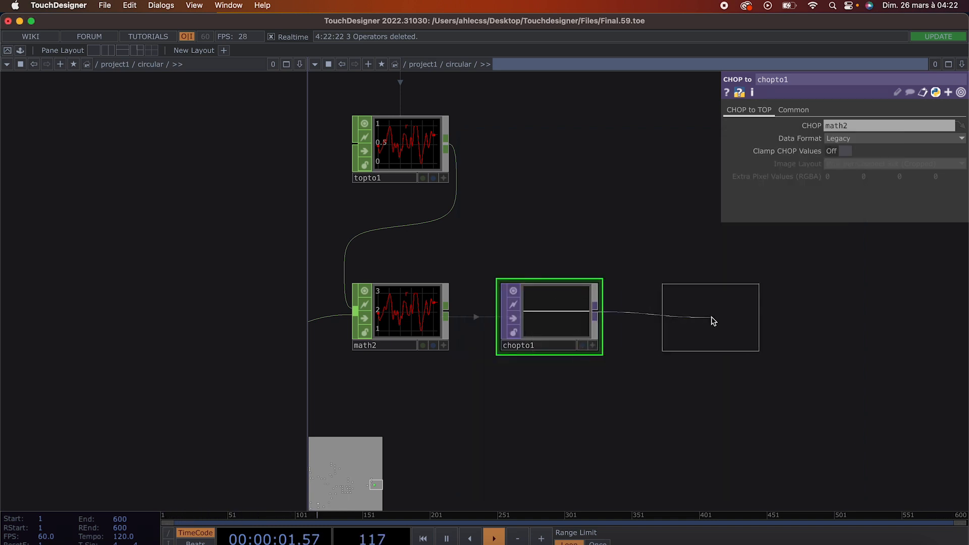
pyautogui.click(713, 322)
pyautogui.write('2')
pyautogui.click(850, 174)
pyautogui.press('BackSpace')
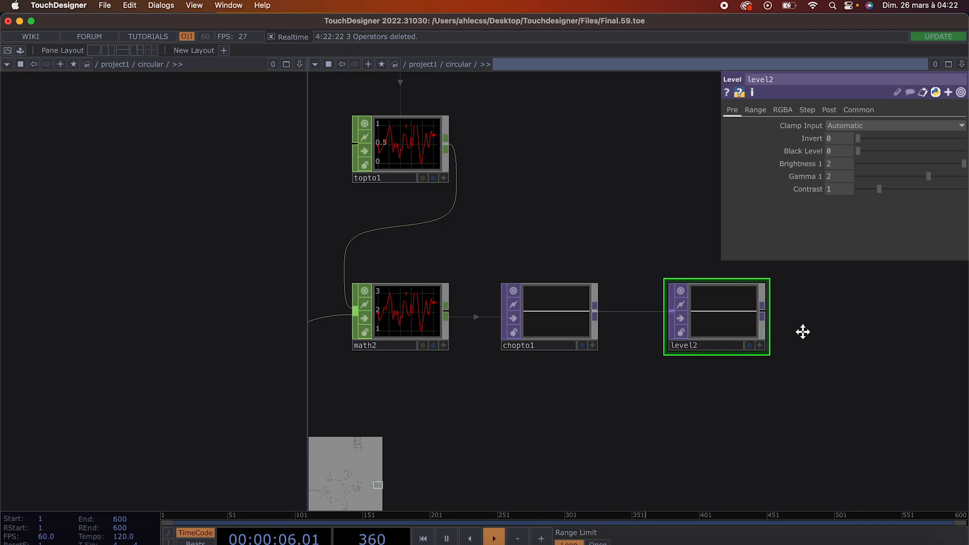
# Add a Fit TOP wired from level2, with Fit set to Fill and vertical Translate set to -1.3.
pyautogui.moveTo(869, 323); pyautogui.dragTo(572, 320)
pyautogui.click(469, 311)
pyautogui.click(547, 313)
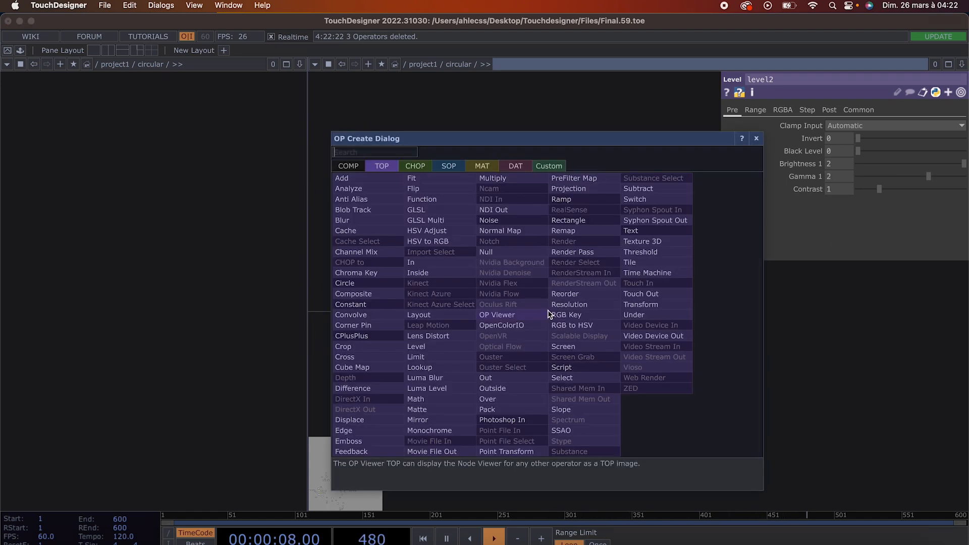
pyautogui.press('Escape')
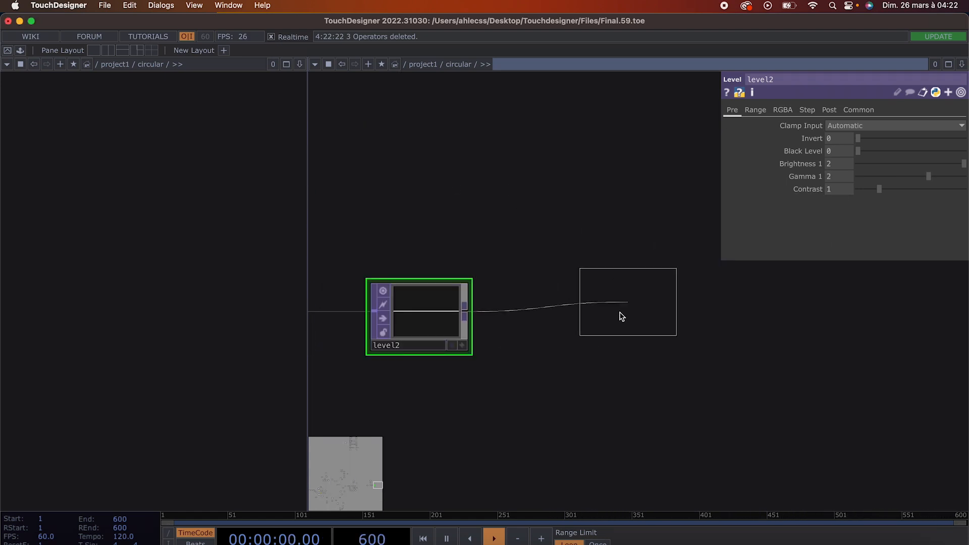
pyautogui.click(581, 318)
pyautogui.click(868, 125)
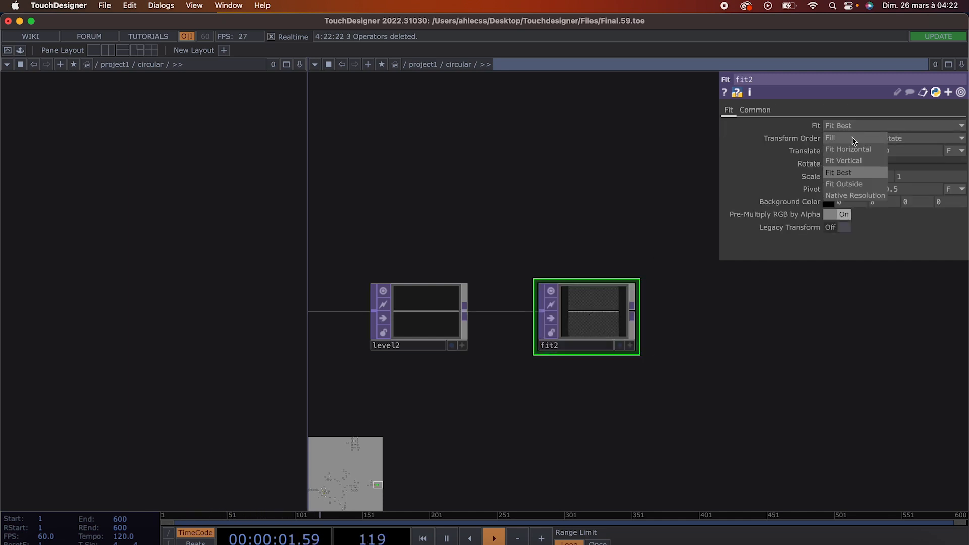
pyautogui.click(852, 138)
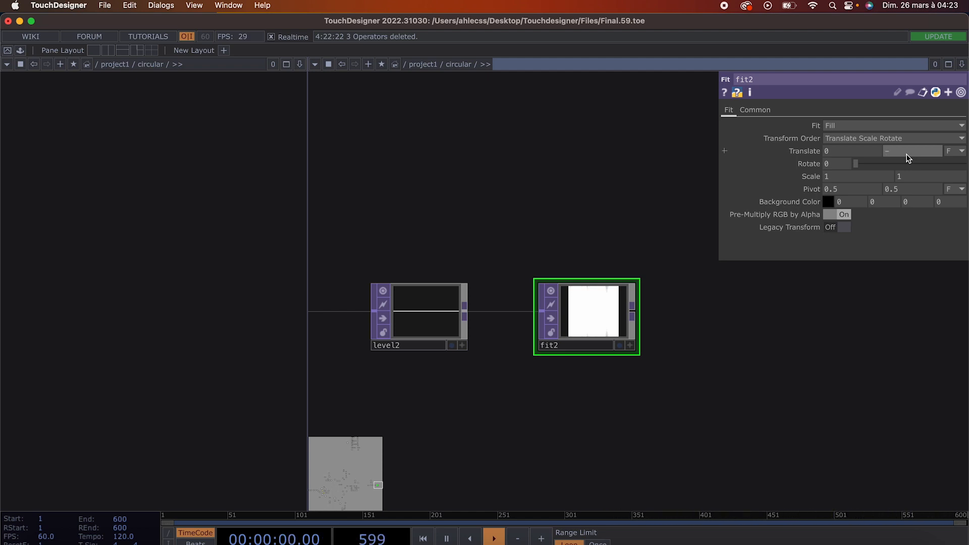
pyautogui.press('Return')
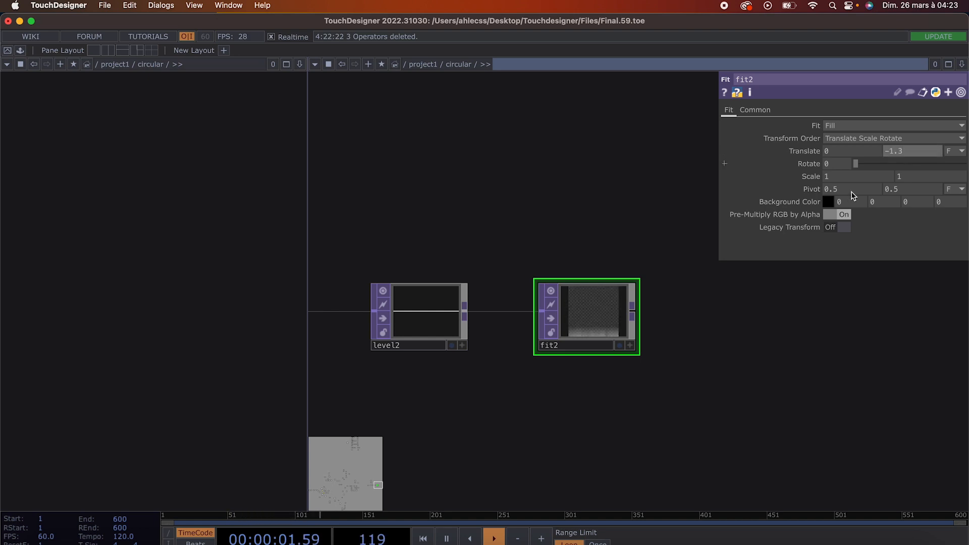
# Add a Feedback TOP wired from fit2's output.
pyautogui.moveTo(672, 332); pyautogui.dragTo(756, 331)
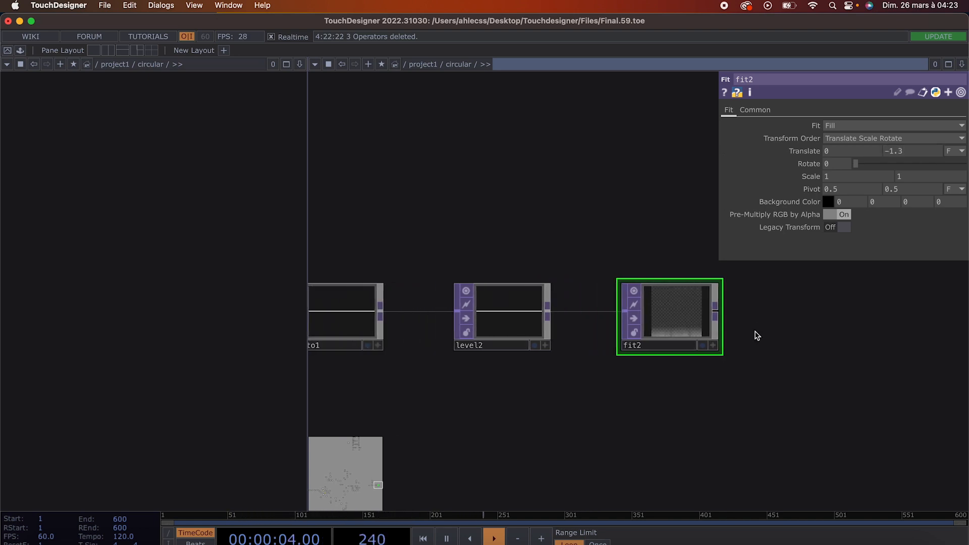
pyautogui.click(541, 273)
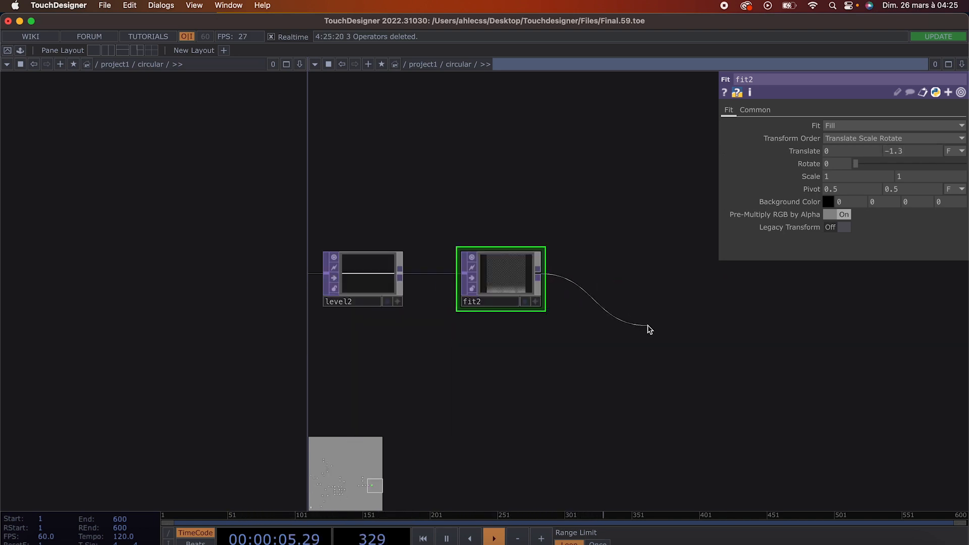
pyautogui.press('Tab')
pyautogui.write('fee')
pyautogui.click(468, 466)
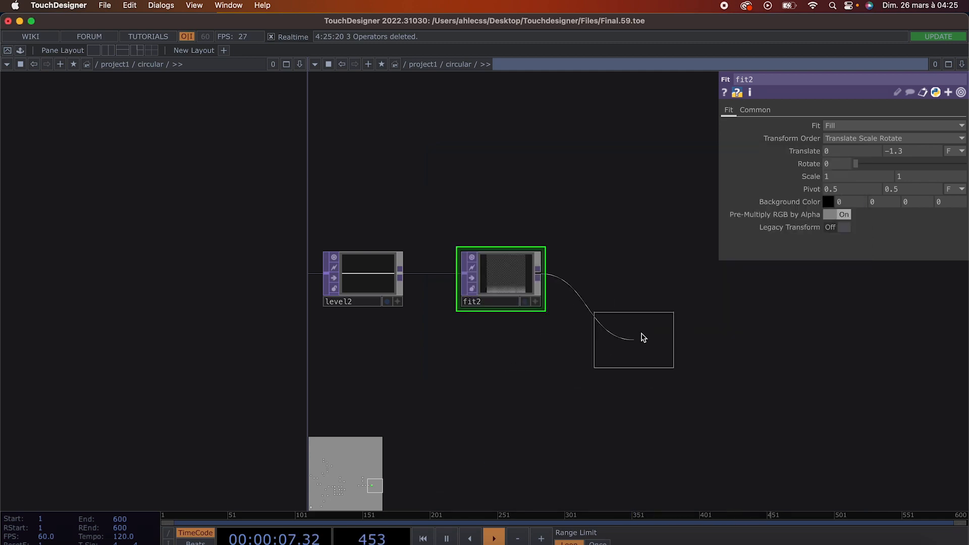
pyautogui.click(670, 325)
# Add a Transform TOP wired from feedback1's output and set its vertical Translate to 0.01.
pyautogui.moveTo(813, 365); pyautogui.dragTo(653, 318)
pyautogui.click(576, 283)
pyautogui.press('Tab')
pyautogui.write('transf')
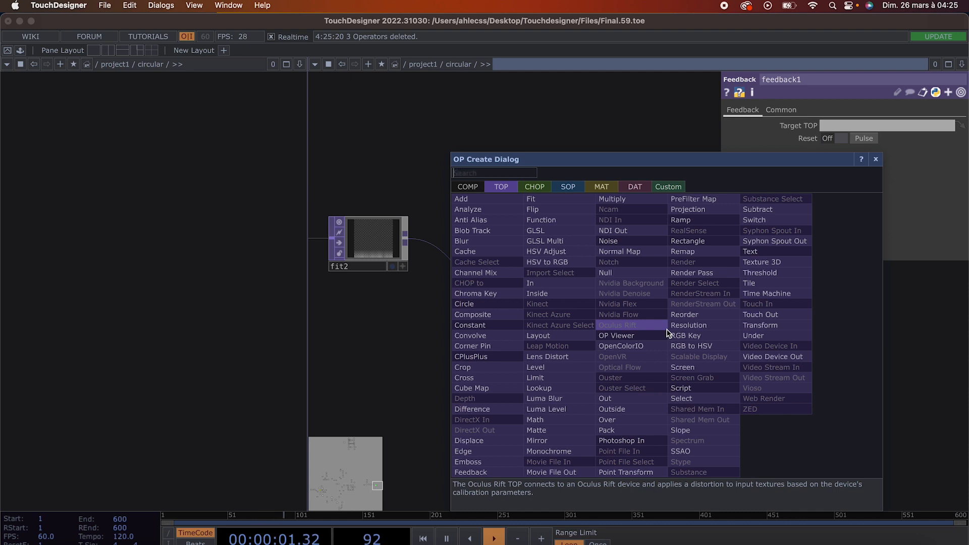
pyautogui.click(752, 327)
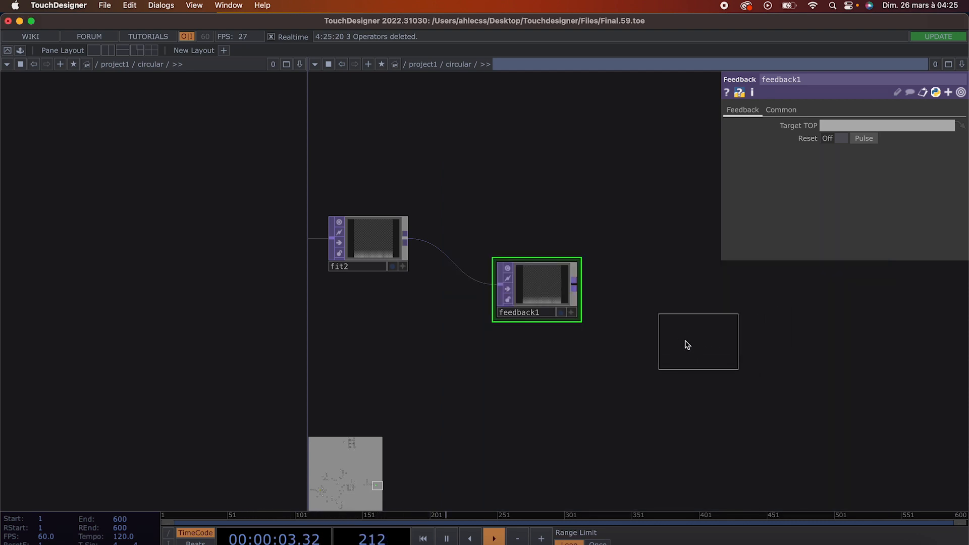
pyautogui.click(666, 334)
pyautogui.moveTo(576, 283); pyautogui.dragTo(639, 330)
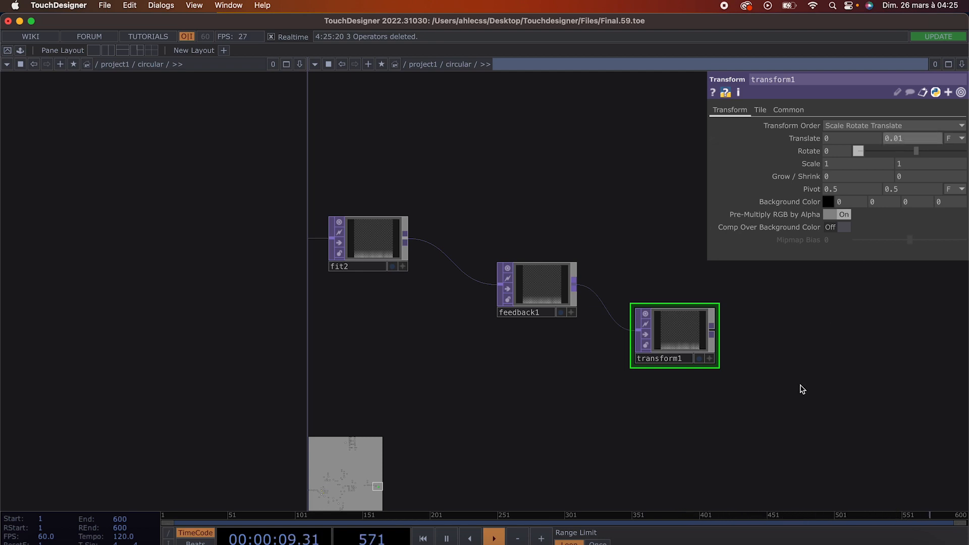
# Add a Null TOP wired from transform1's output.
pyautogui.hscroll(5, 689, 364)
pyautogui.scroll(-3, 688, 363)
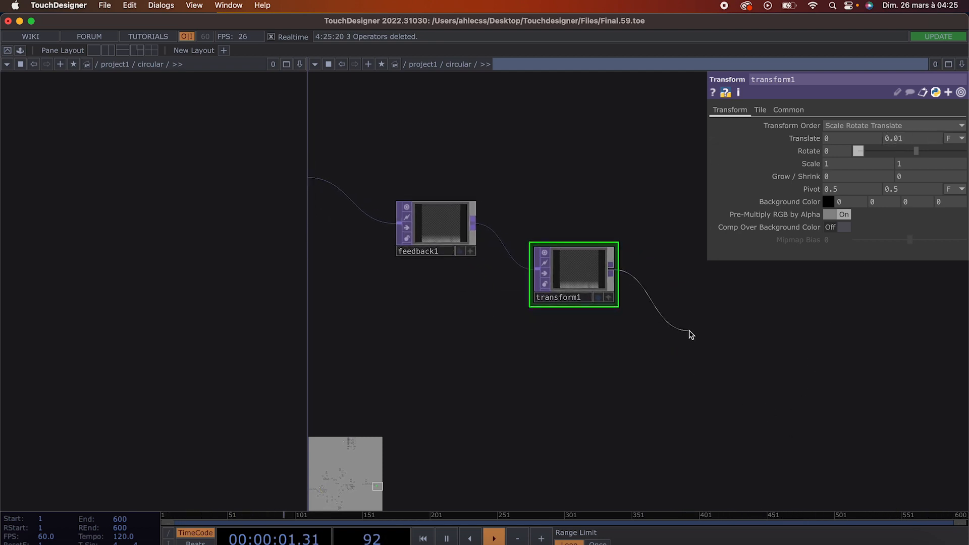
pyautogui.press('Tab')
pyautogui.write('nul')
pyautogui.press('Return')
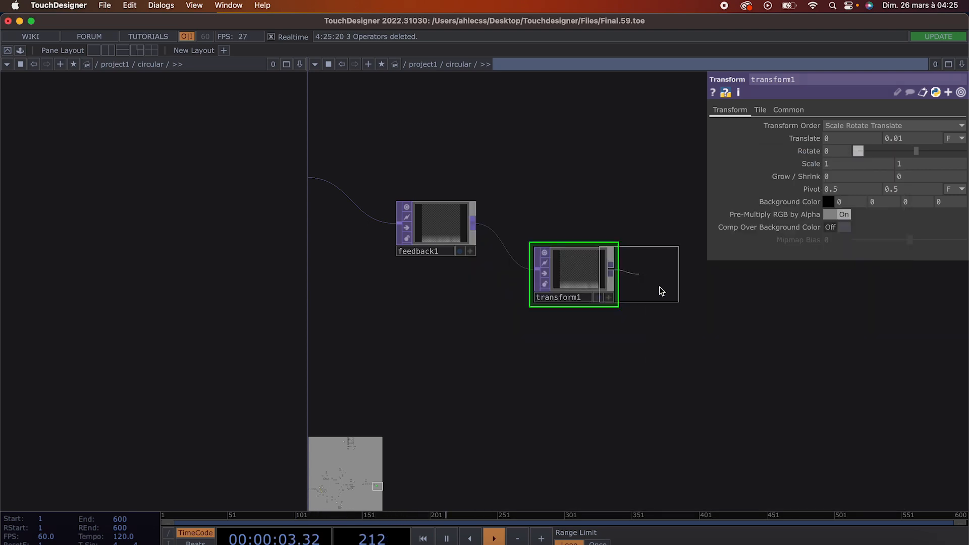
pyautogui.click(737, 277)
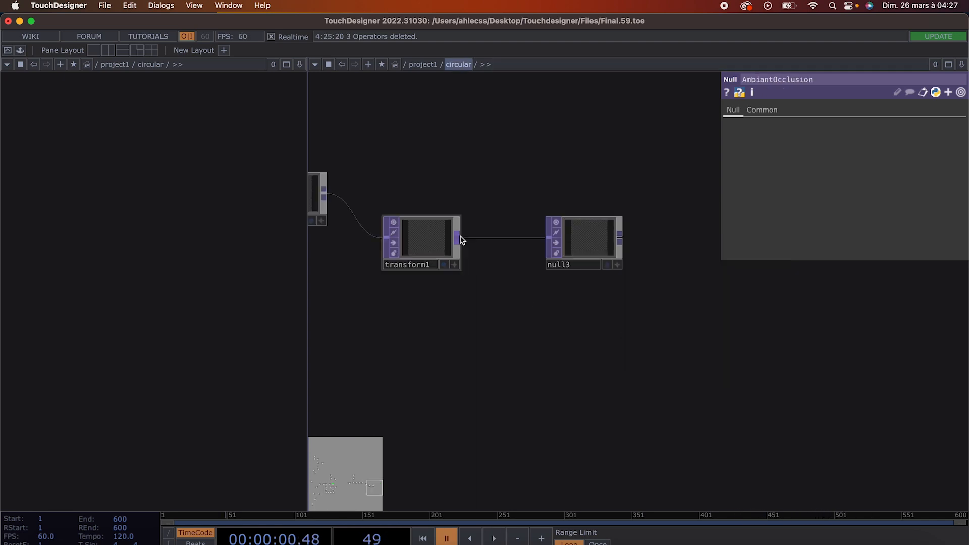
# Branch an Over TOP off transform1's output and place it below the existing chain.
pyautogui.click(457, 237)
pyautogui.rightClick(493, 355)
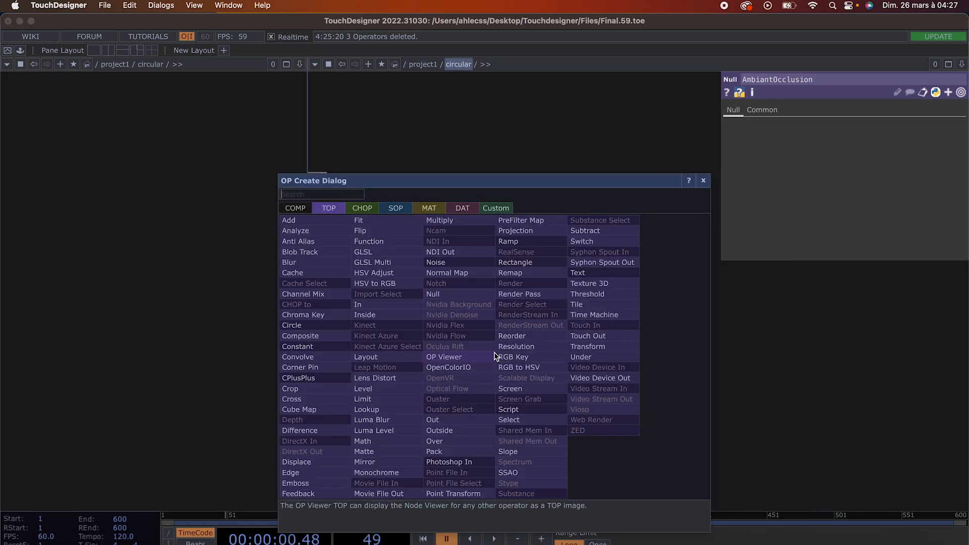
pyautogui.write('over')
pyautogui.press('Return')
pyautogui.click(495, 354)
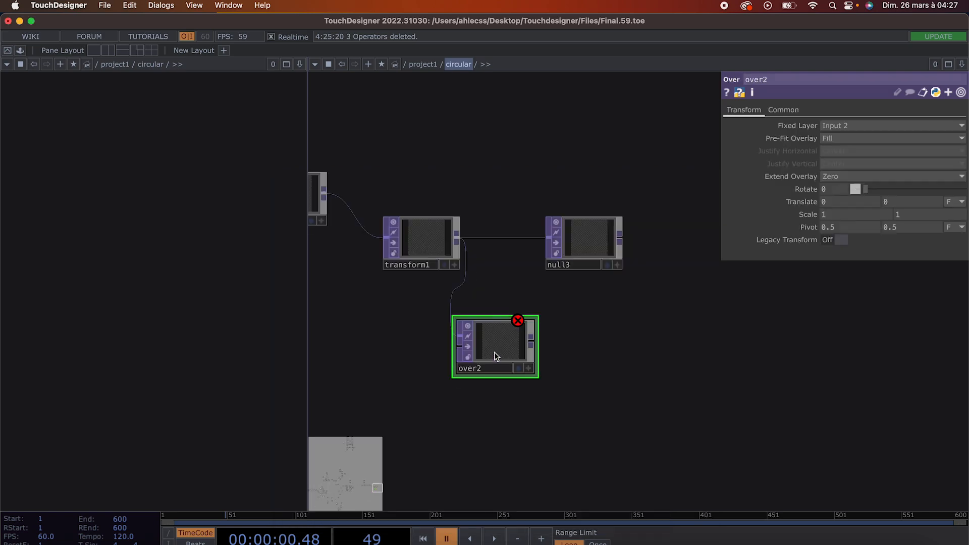
pyautogui.moveTo(496, 355); pyautogui.dragTo(515, 363)
# Add an RGB Key TOP wired from over2's output.
pyautogui.click(546, 360)
pyautogui.rightClick(626, 364)
pyautogui.write('rgb')
pyautogui.click(626, 368)
pyautogui.click(672, 367)
# Make over2 the Target TOP of feedback1.
pyautogui.moveTo(562, 461); pyautogui.dragTo(709, 463)
pyautogui.moveTo(563, 437); pyautogui.dragTo(613, 438)
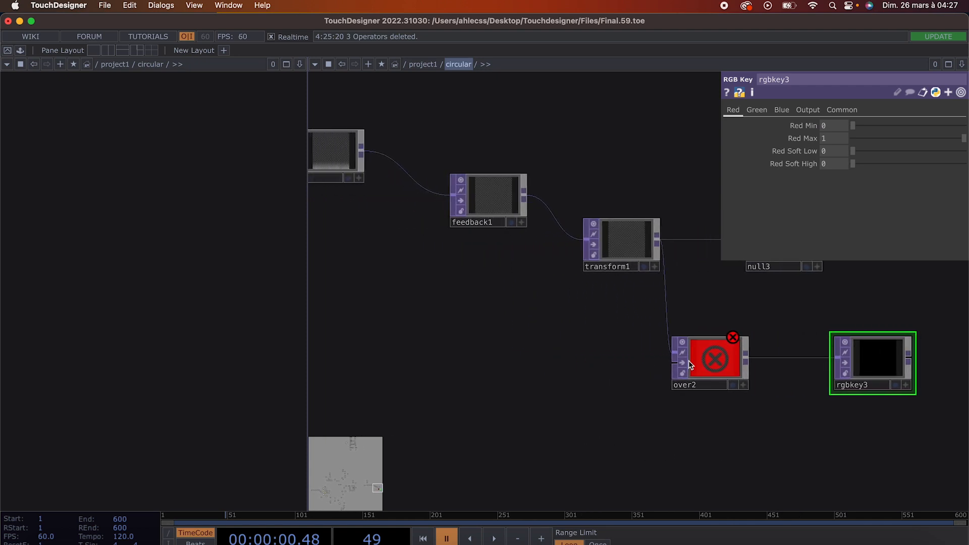
pyautogui.moveTo(721, 368); pyautogui.dragTo(515, 211)
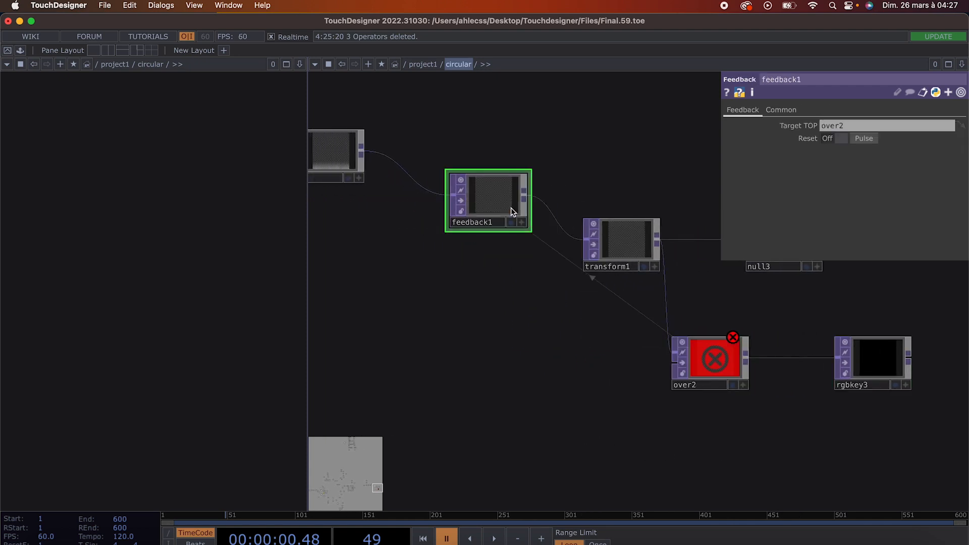
# Wire fit2's output into the second input of over2.
pyautogui.scroll(-2, 516, 342)
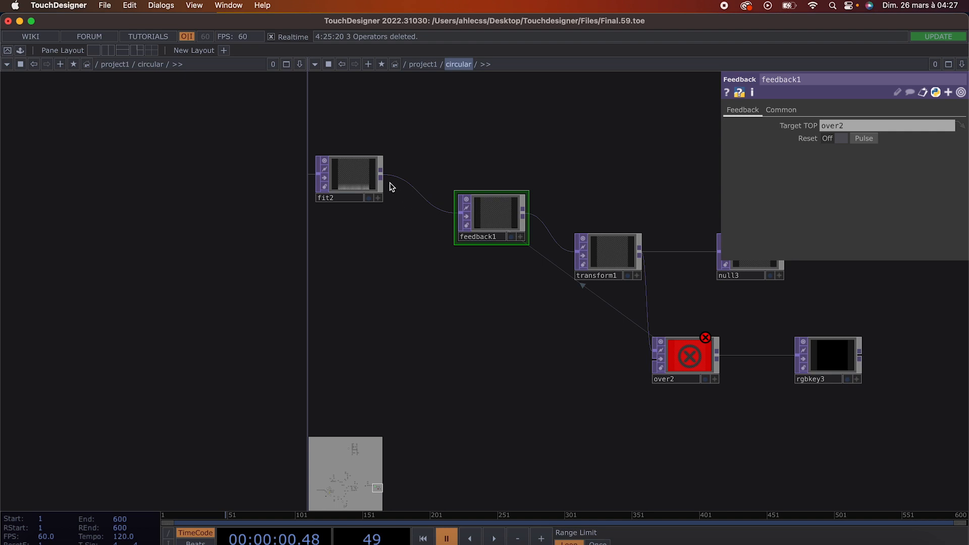
pyautogui.hscroll(-5, 565, 318)
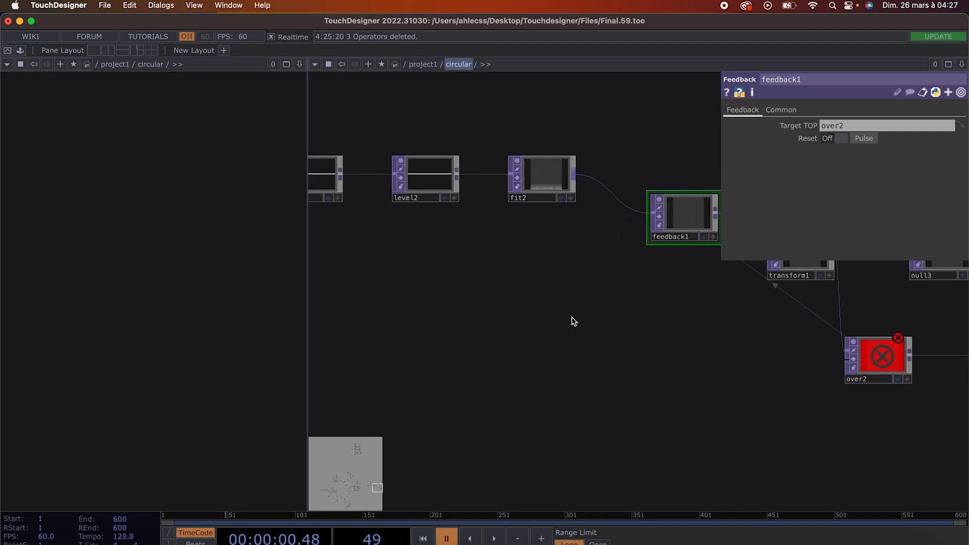
pyautogui.moveTo(576, 178); pyautogui.dragTo(848, 359)
pyautogui.hscroll(7, 828, 410)
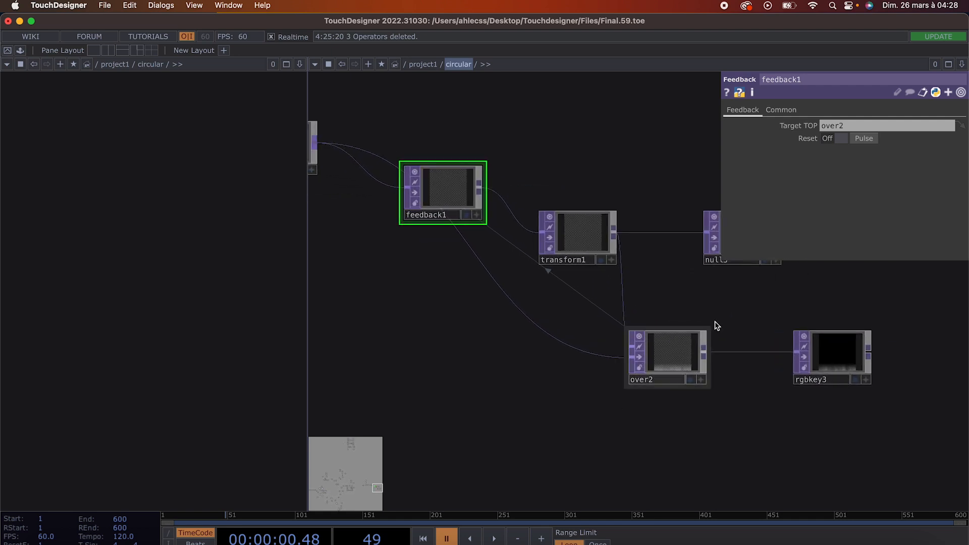
# Delete the null3 operator connected to transform1.
pyautogui.hscroll(3, 584, 316)
pyautogui.click(675, 348)
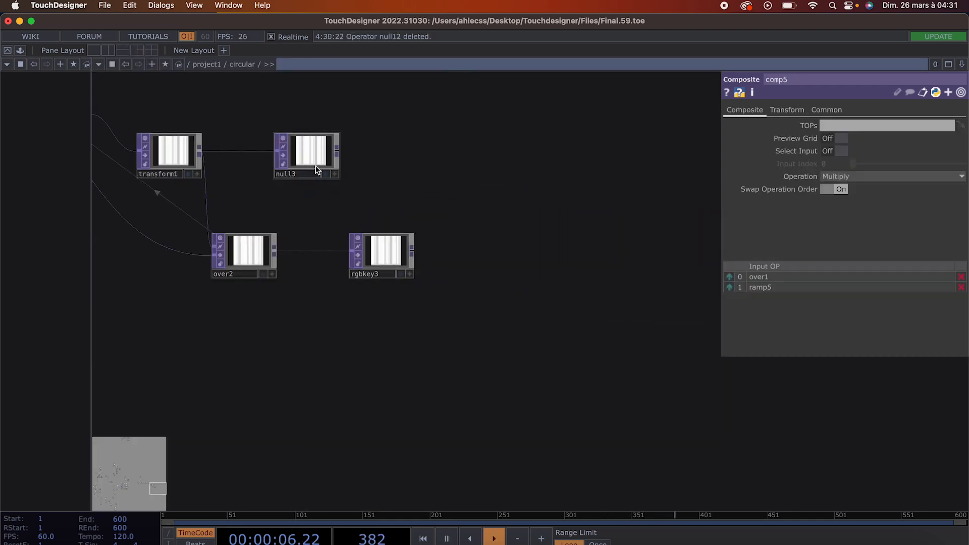
pyautogui.click(310, 154)
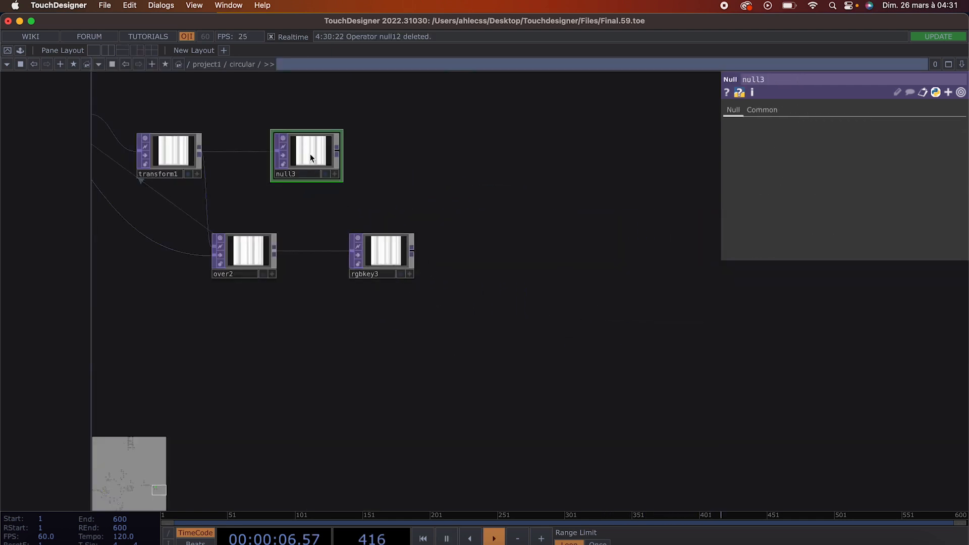
pyautogui.press('Delete')
# Add a Ramp TOP wired from rgbkey3 and insert a gradient key with Value 1 near the ramp's black end.
pyautogui.click(412, 251)
pyautogui.click(471, 322)
pyautogui.write('r')
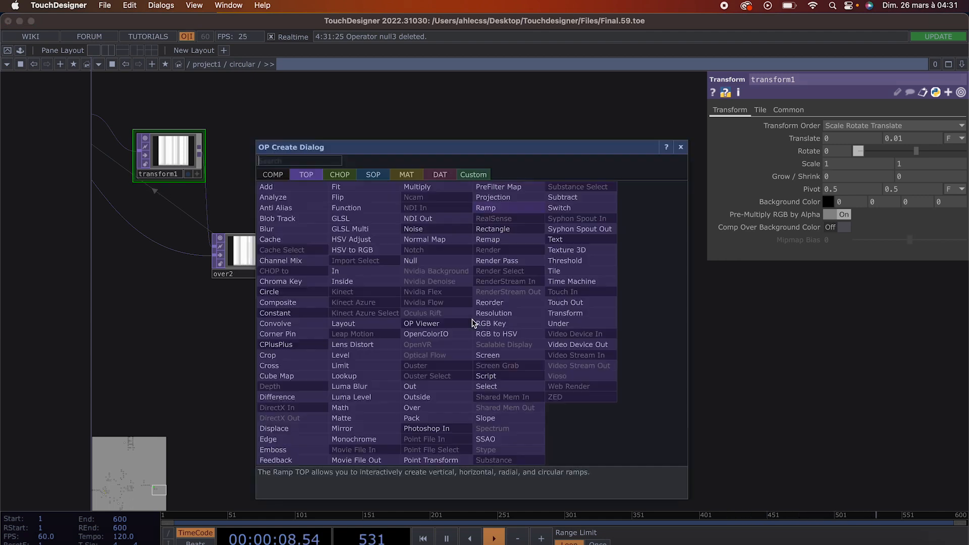
pyautogui.write('amp')
pyautogui.press('Return')
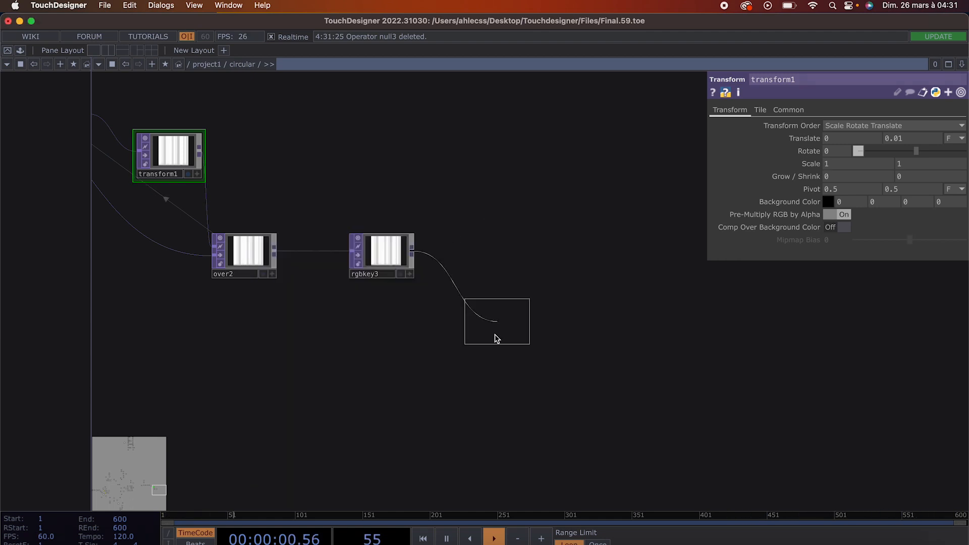
pyautogui.click(488, 348)
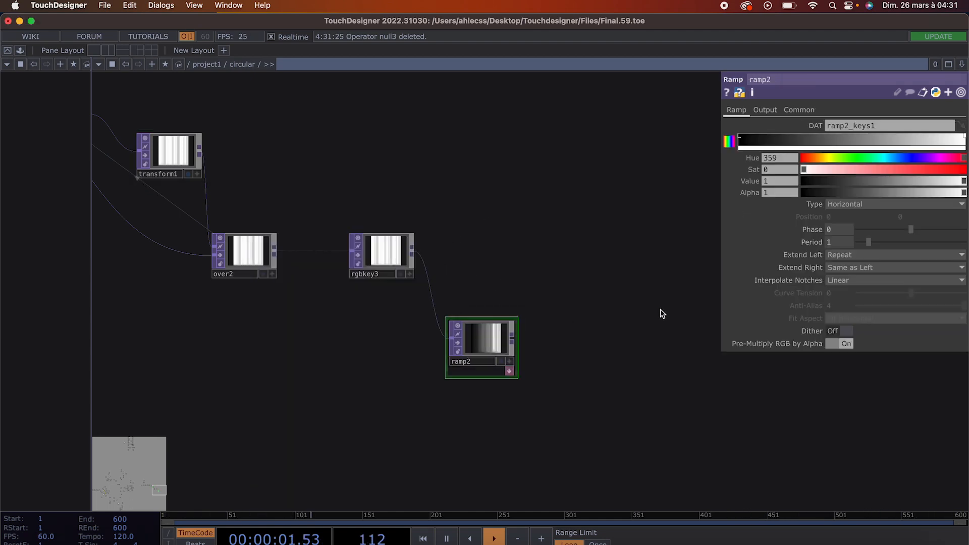
pyautogui.click(755, 139)
pyautogui.moveTo(865, 181); pyautogui.dragTo(966, 181)
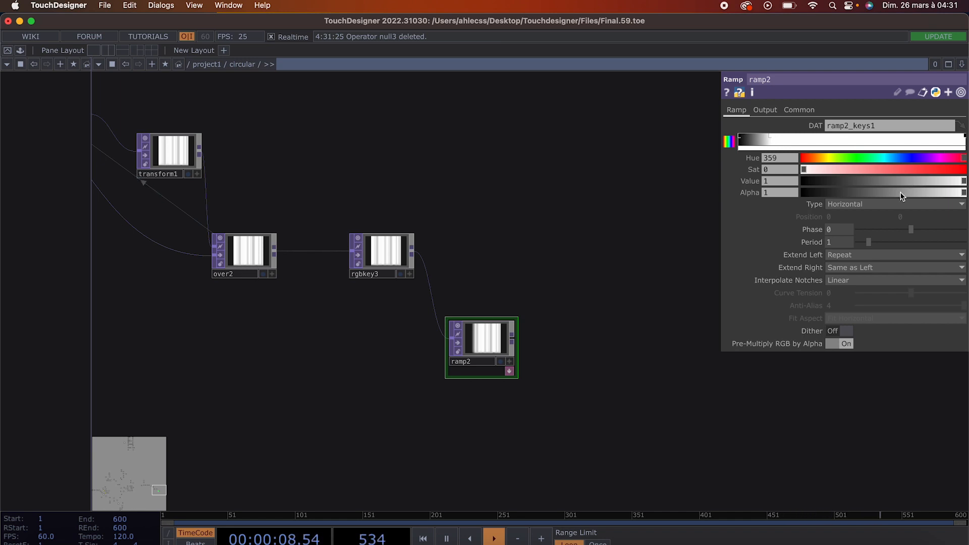
# Set ramp2's Type to Vertical and fade its white end by setting the last key's Value to 0, preceded by a key with Value 1.
pyautogui.click(889, 204)
pyautogui.click(877, 225)
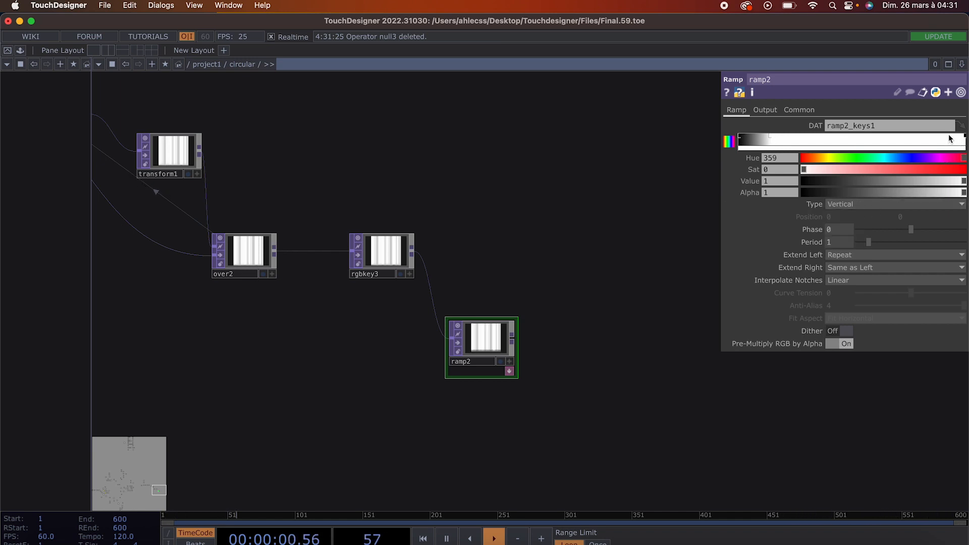
pyautogui.moveTo(839, 180); pyautogui.dragTo(790, 180)
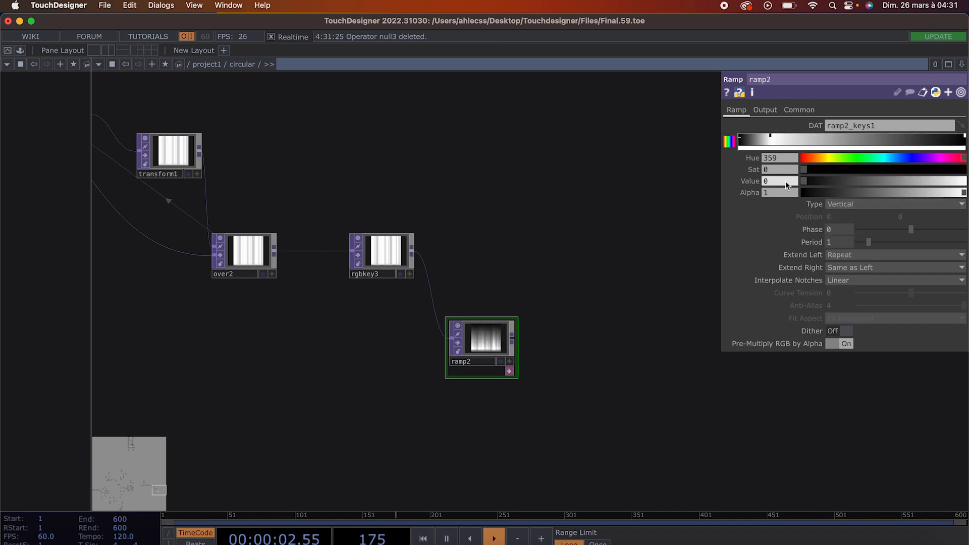
pyautogui.click(939, 134)
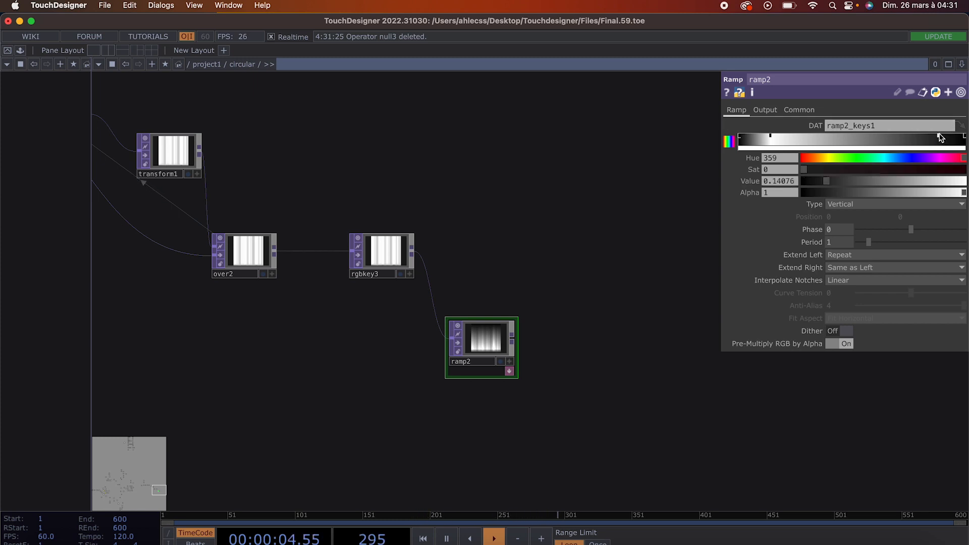
pyautogui.moveTo(939, 184); pyautogui.dragTo(965, 183)
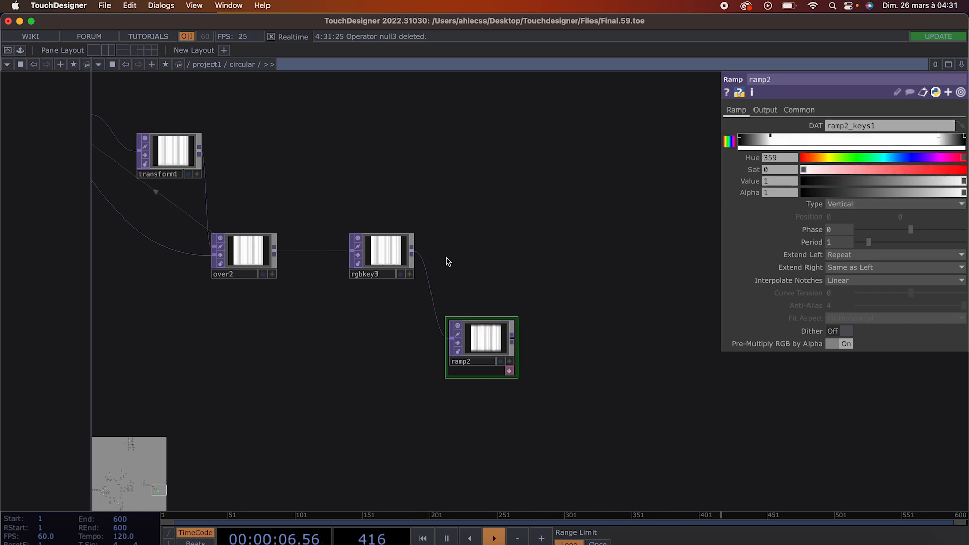
# Add a Composite TOP fed by ramp2 and wire rgbkey3's output in as its second input.
pyautogui.click(512, 339)
pyautogui.click(575, 307)
pyautogui.write('on')
pyautogui.click(384, 297)
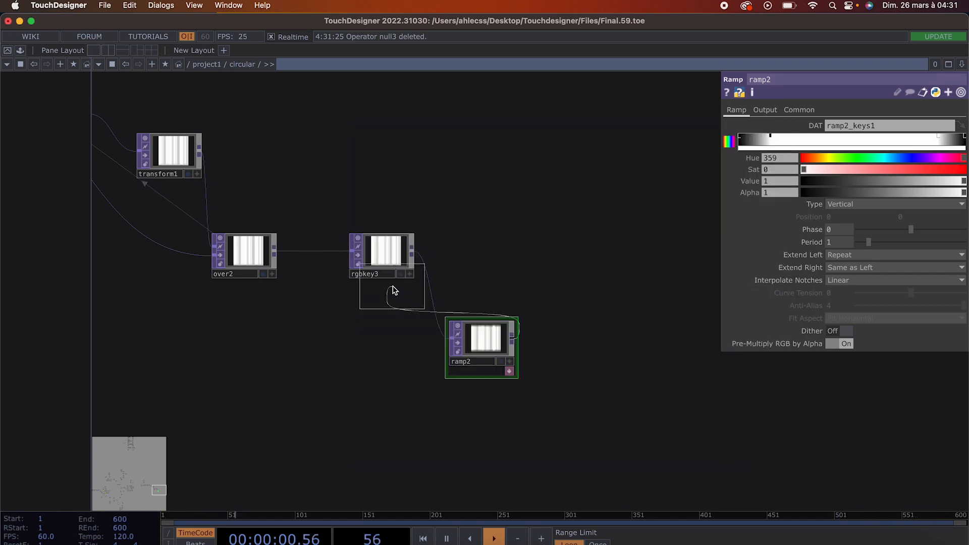
pyautogui.click(599, 297)
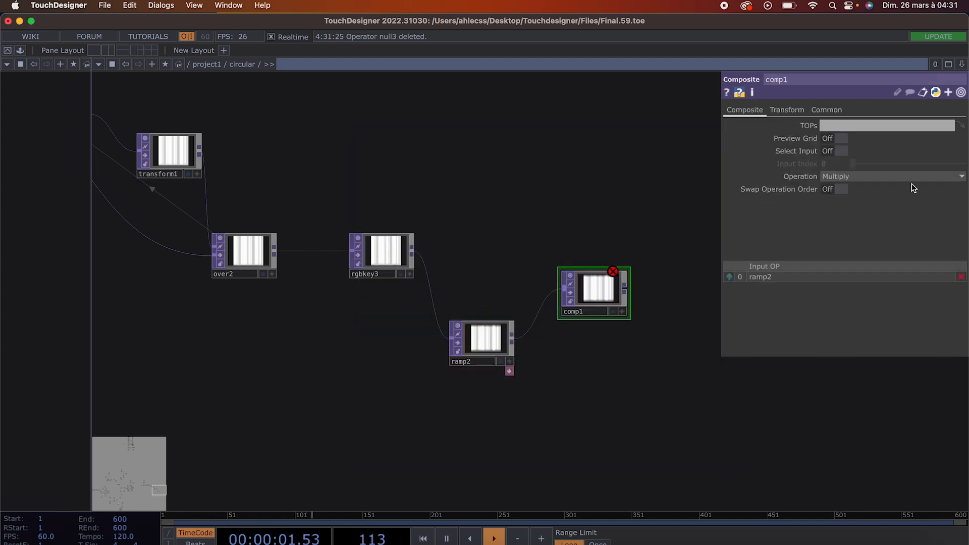
pyautogui.click(413, 254)
pyautogui.click(565, 293)
pyautogui.moveTo(655, 363); pyautogui.dragTo(470, 350)
# Add a Null TOP wired from comp1's output, placed down and to the right of comp1.
pyautogui.click(440, 277)
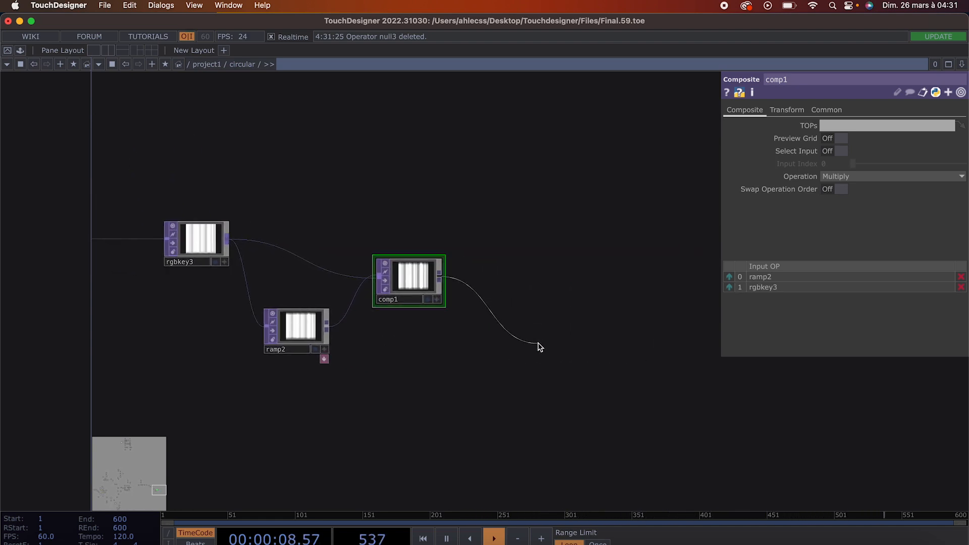
pyautogui.click(540, 347)
pyautogui.write('nu')
pyautogui.press('Return')
pyautogui.click(537, 347)
pyautogui.moveTo(538, 347); pyautogui.dragTo(538, 371)
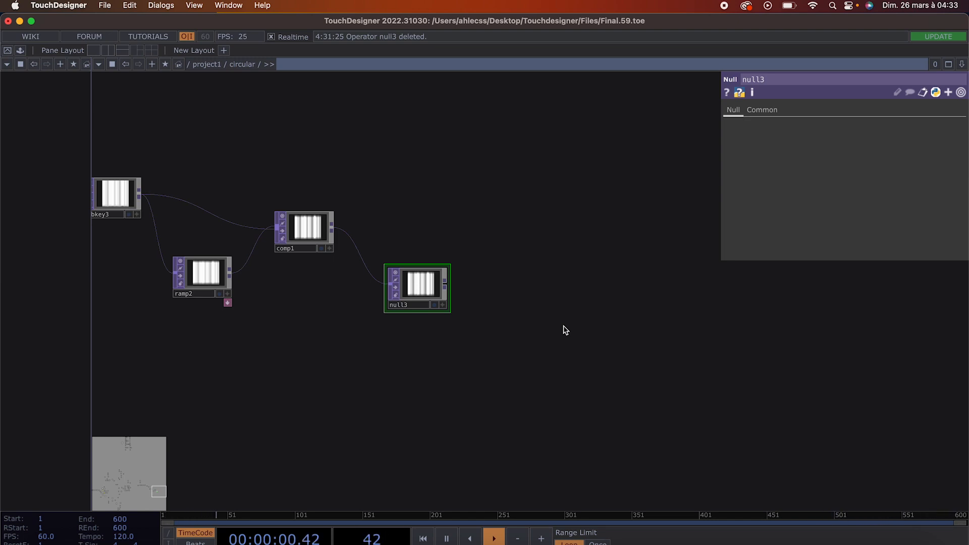
# Create a PBR MAT to the right of null3 and move it up level with that operator.
pyautogui.press('Tab')
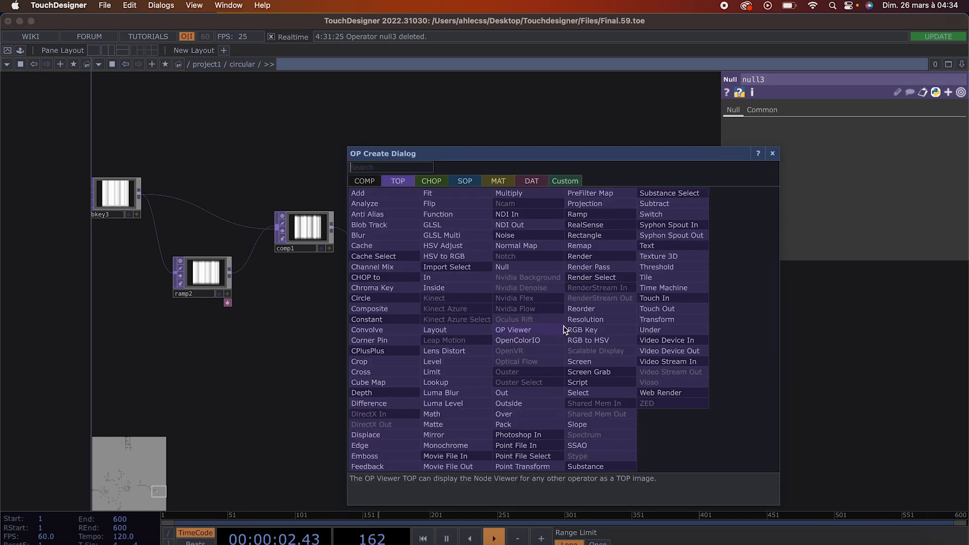
pyautogui.click(494, 181)
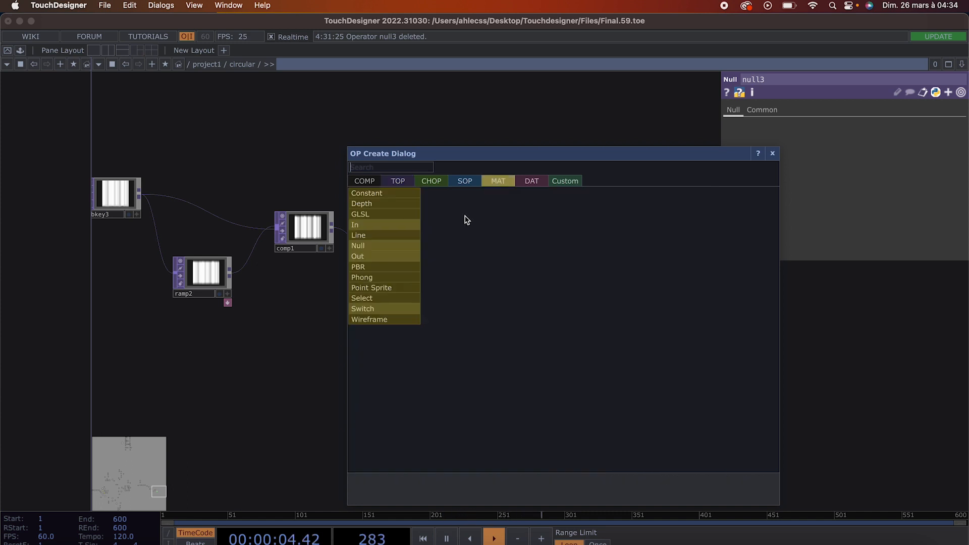
pyautogui.click(381, 269)
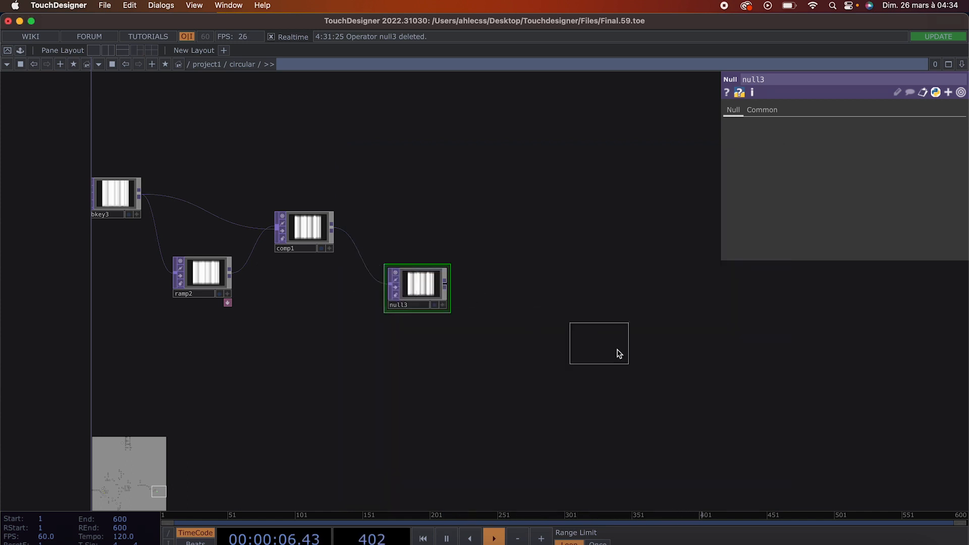
pyautogui.click(686, 363)
pyautogui.click(427, 286)
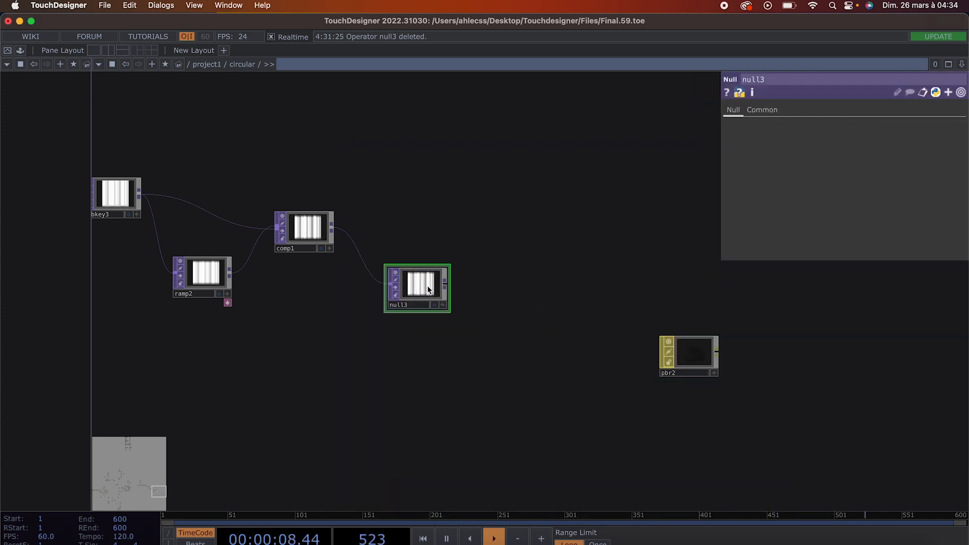
pyautogui.scroll(3, 505, 292)
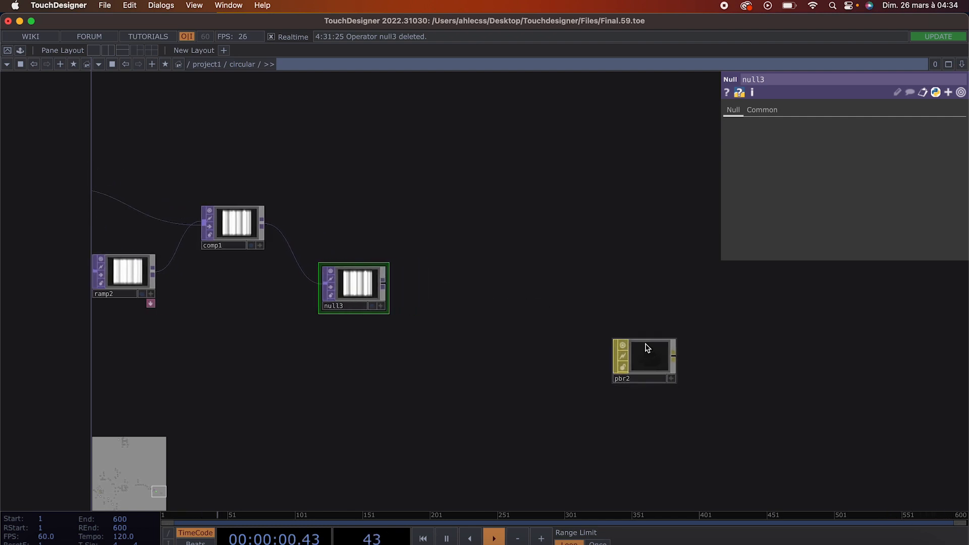
pyautogui.moveTo(645, 347); pyautogui.dragTo(646, 276)
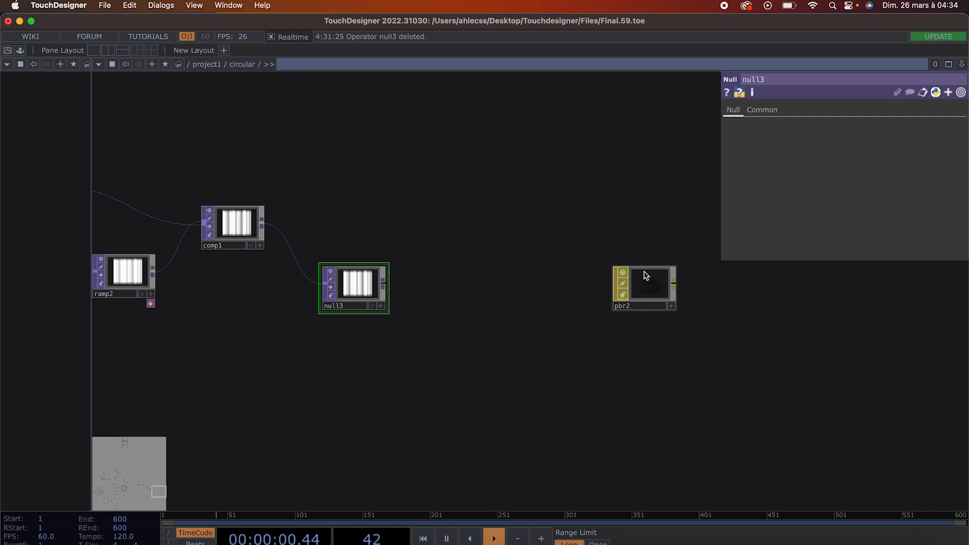
pyautogui.moveTo(646, 275); pyautogui.dragTo(650, 260)
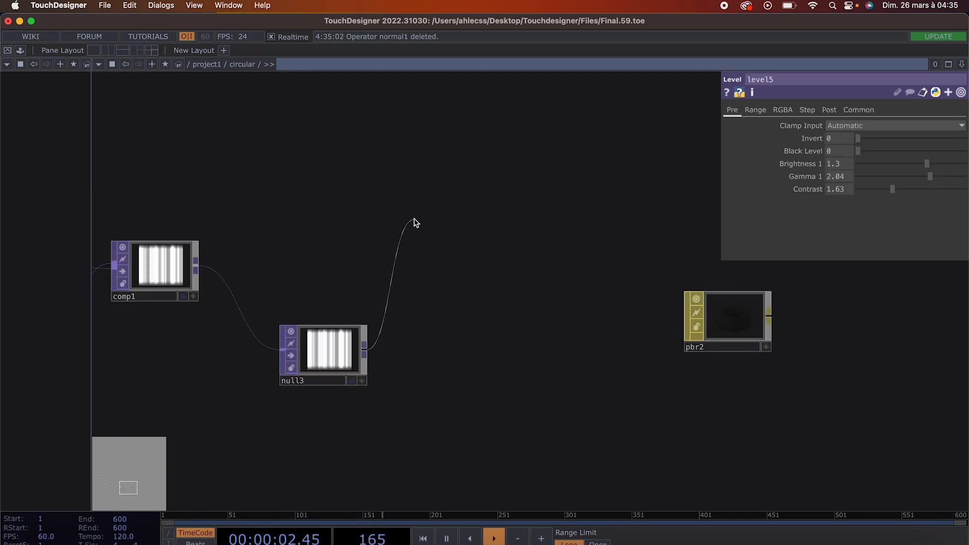
# Add a Level TOP wired from null3 with Brightness 1 at 1.3, Gamma 1 at 2 and Contrast at 1.6.
pyautogui.click(415, 219)
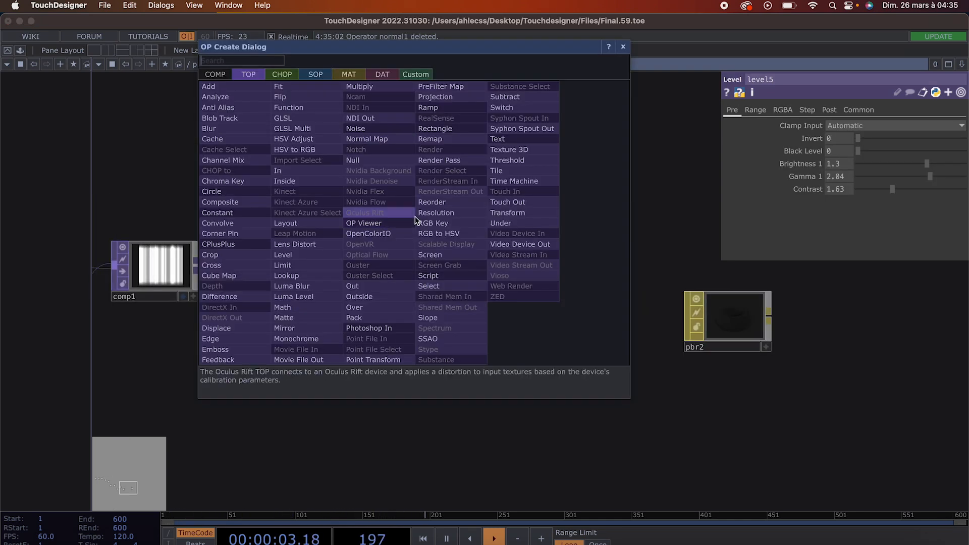
pyautogui.click(329, 255)
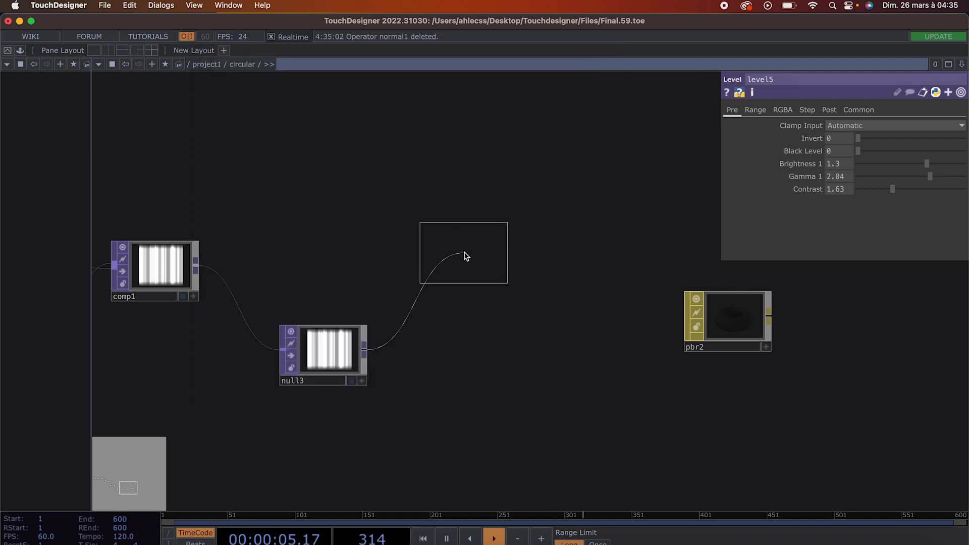
pyautogui.click(458, 253)
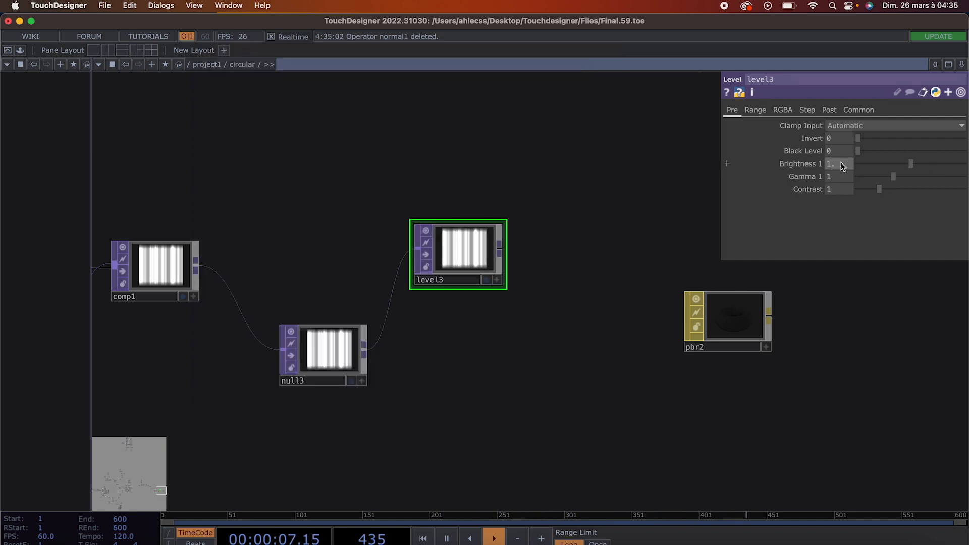
pyautogui.click(844, 175)
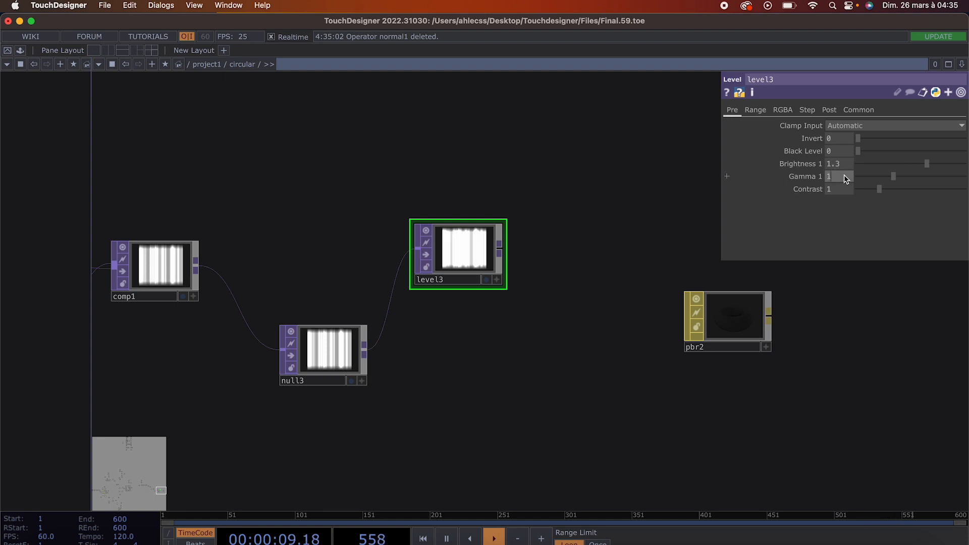
pyautogui.write('é')
pyautogui.click(841, 189)
pyautogui.write('1.6')
pyautogui.press('Return')
# Add a Null TOP wired from level3 and move both operators up to make room beneath them.
pyautogui.click(500, 248)
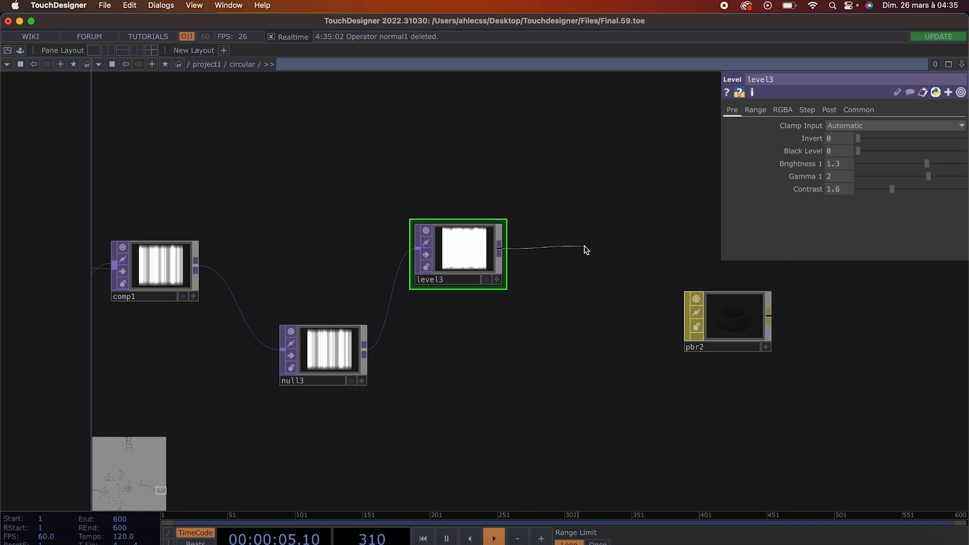
pyautogui.click(585, 250)
pyautogui.click(545, 199)
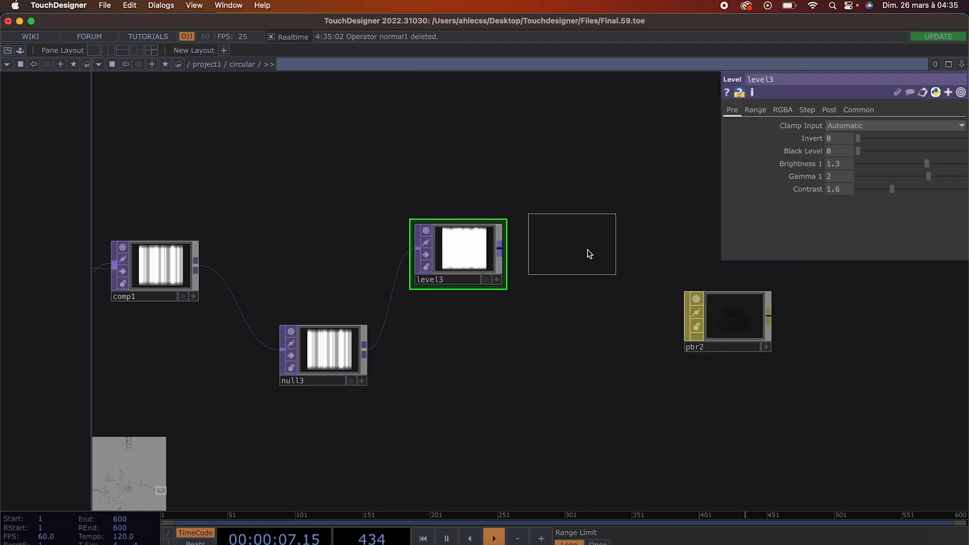
pyautogui.click(616, 262)
pyautogui.click(500, 248)
pyautogui.click(561, 248)
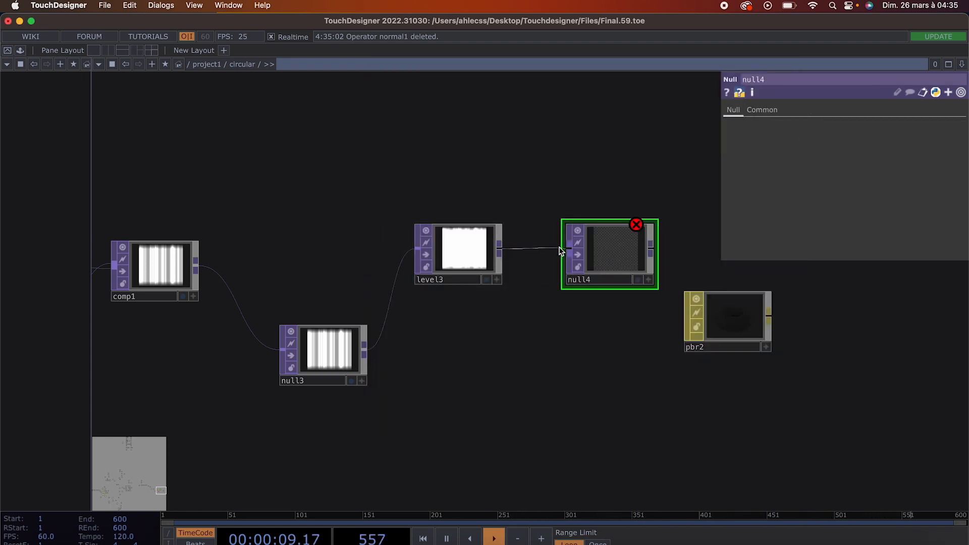
pyautogui.moveTo(467, 251); pyautogui.dragTo(467, 216)
pyautogui.moveTo(611, 255); pyautogui.dragTo(611, 221)
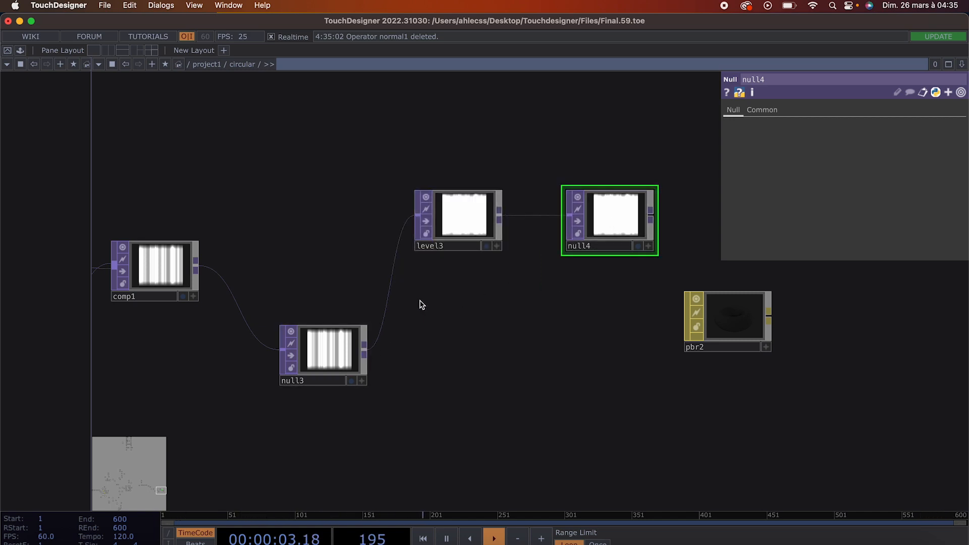
# Add a Normal Map TOP below level3 and wire null3's output into it.
pyautogui.click(365, 349)
pyautogui.click(412, 313)
pyautogui.write('norma')
pyautogui.press('Return')
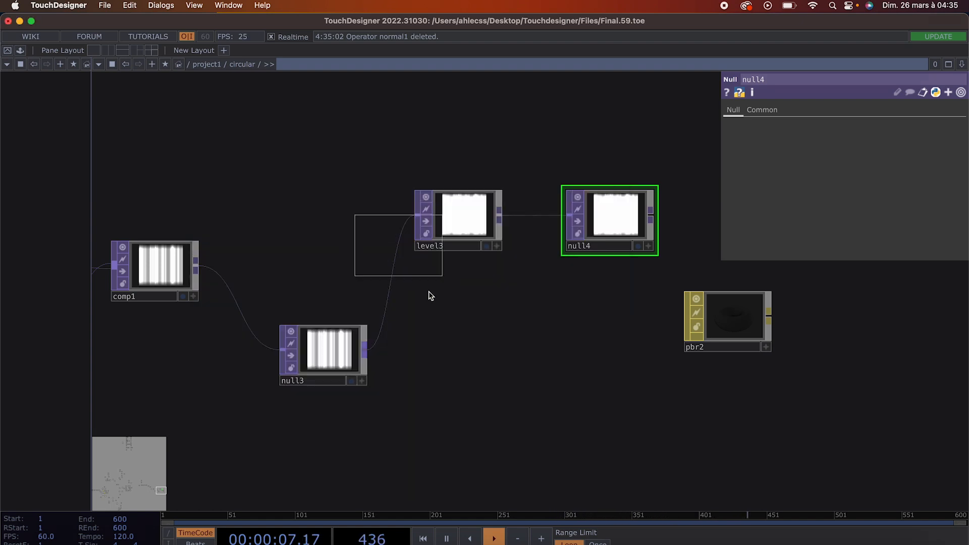
pyautogui.click(454, 318)
pyautogui.click(365, 350)
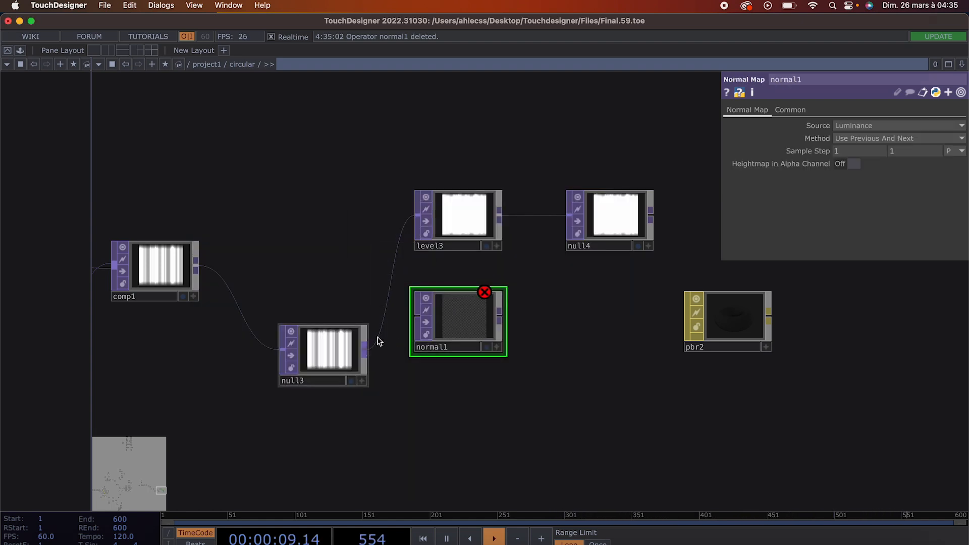
pyautogui.click(417, 315)
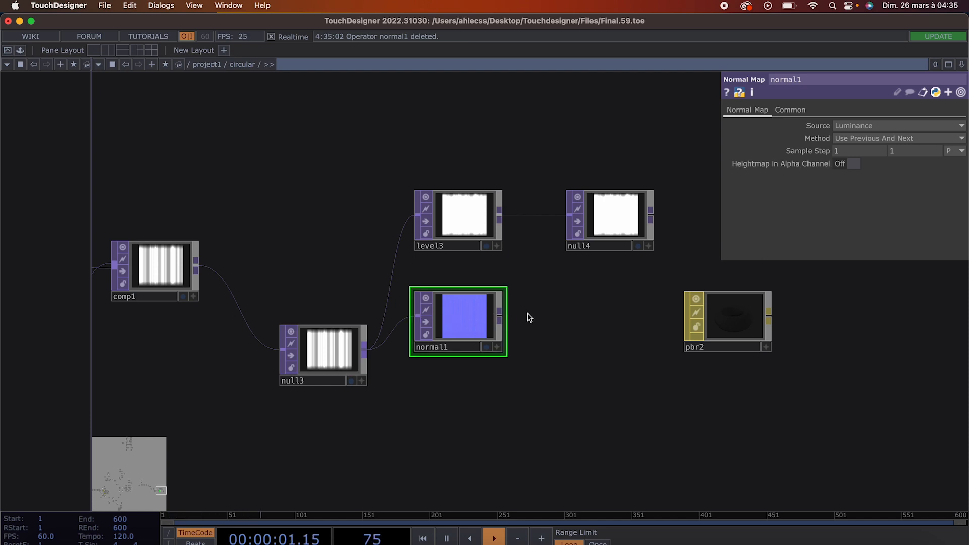
# Add a Null TOP wired from normal1's output, placed below null4.
pyautogui.click(500, 316)
pyautogui.click(561, 318)
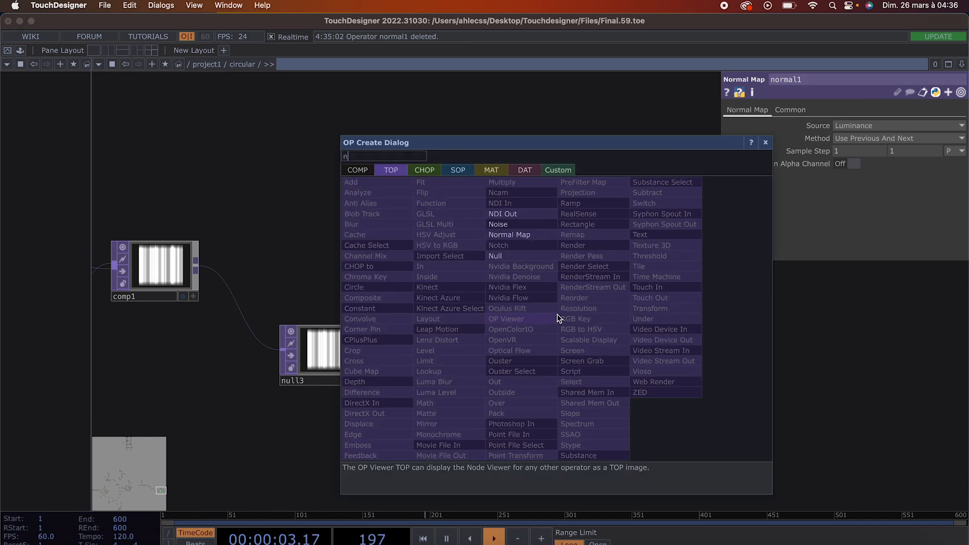
pyautogui.click(527, 253)
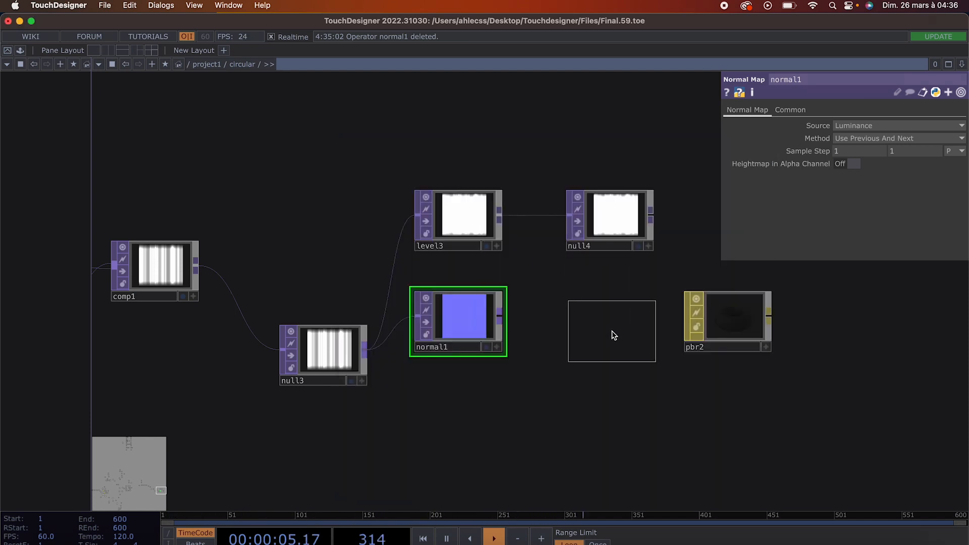
pyautogui.click(614, 334)
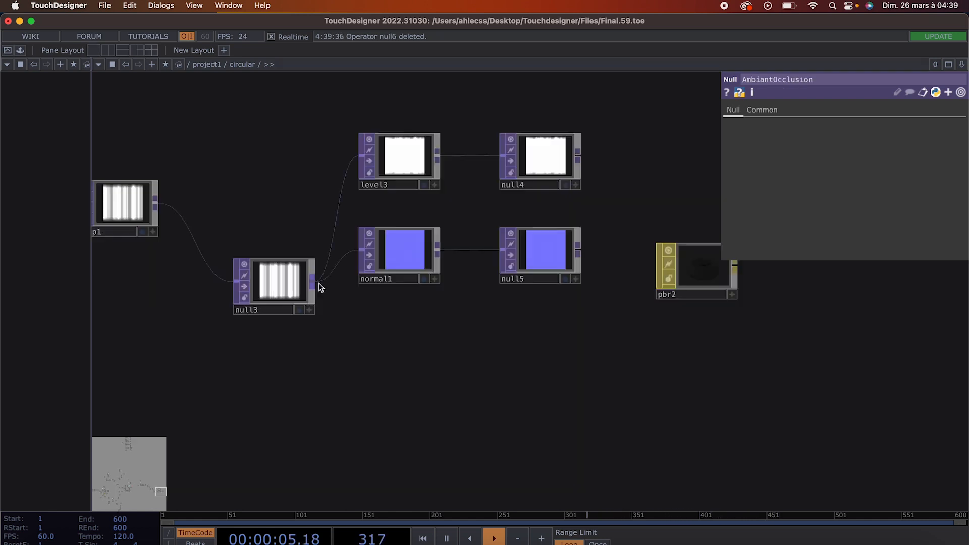
pyautogui.click(313, 282)
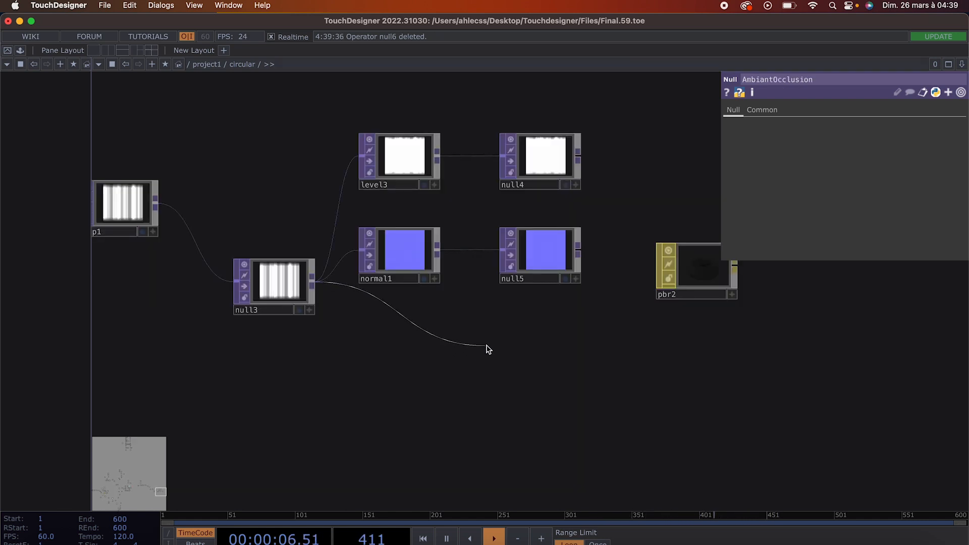
pyautogui.click(487, 348)
pyautogui.press('Escape')
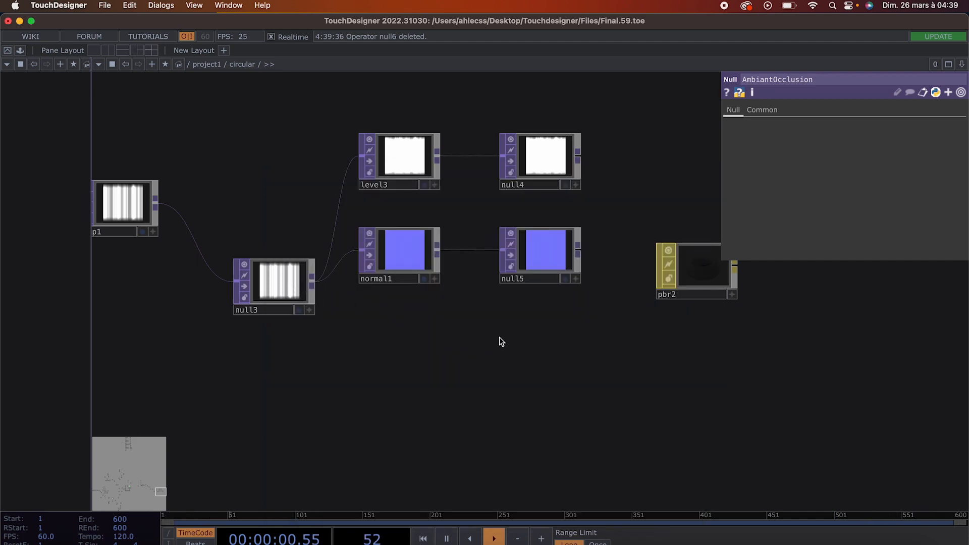
# Add a Null TOP below null5 and wire null3's output directly into it.
pyautogui.click(313, 282)
pyautogui.click(486, 335)
pyautogui.write('nnu')
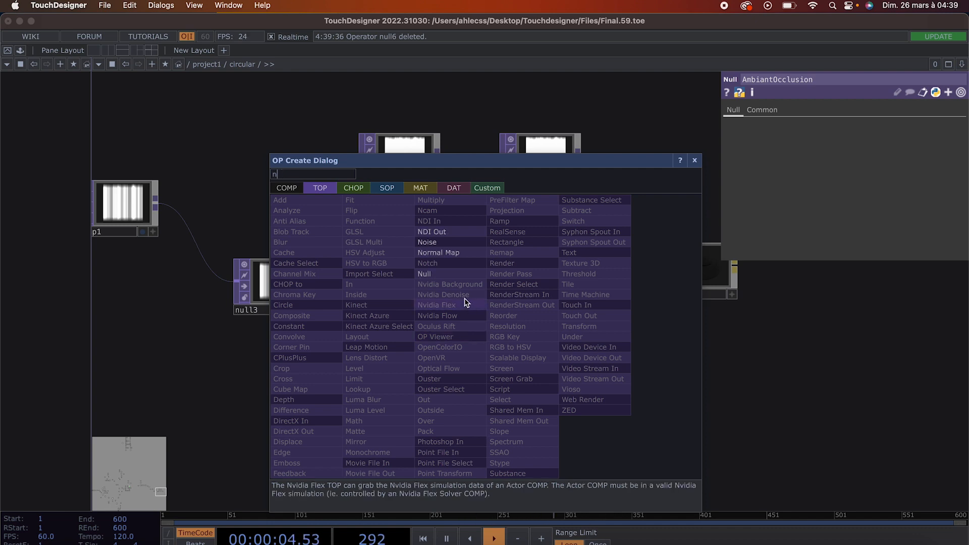
pyautogui.click(437, 274)
pyautogui.click(520, 333)
pyautogui.click(313, 282)
pyautogui.click(482, 345)
# Add a Level TOP below normal1 and set its Brightness 1 to 1.5.
pyautogui.click(313, 281)
pyautogui.click(366, 380)
pyautogui.write('level')
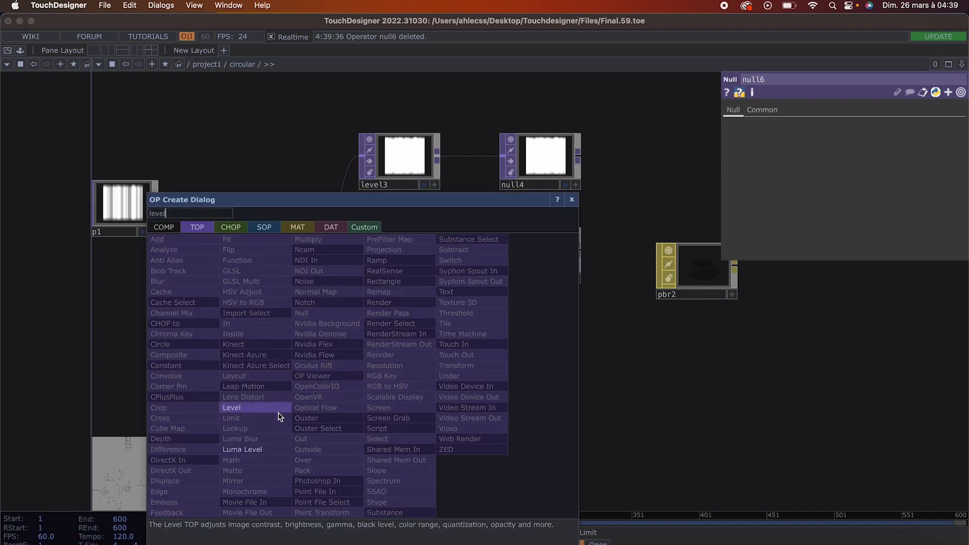
pyautogui.click(235, 403)
pyautogui.click(399, 411)
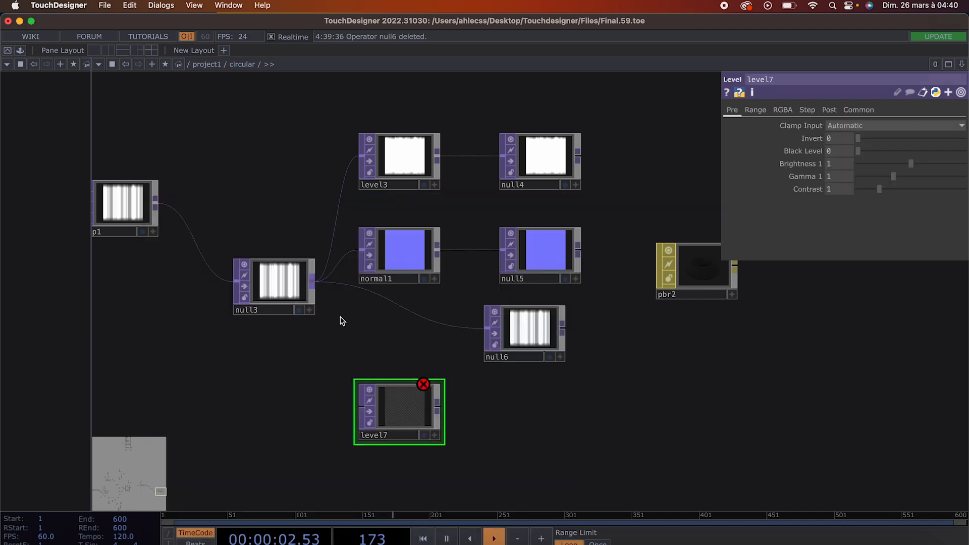
pyautogui.click(848, 163)
pyautogui.press('Return')
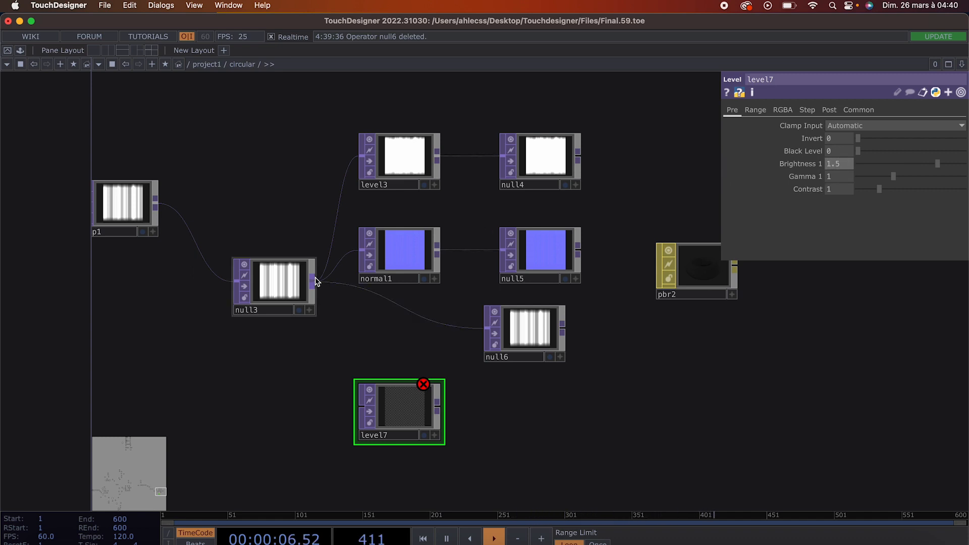
# Wire null3 into level7, and add a Null TOP on level7's output, lined up with null4, null5 and null6.
pyautogui.moveTo(313, 281); pyautogui.dragTo(363, 403)
pyautogui.click(438, 408)
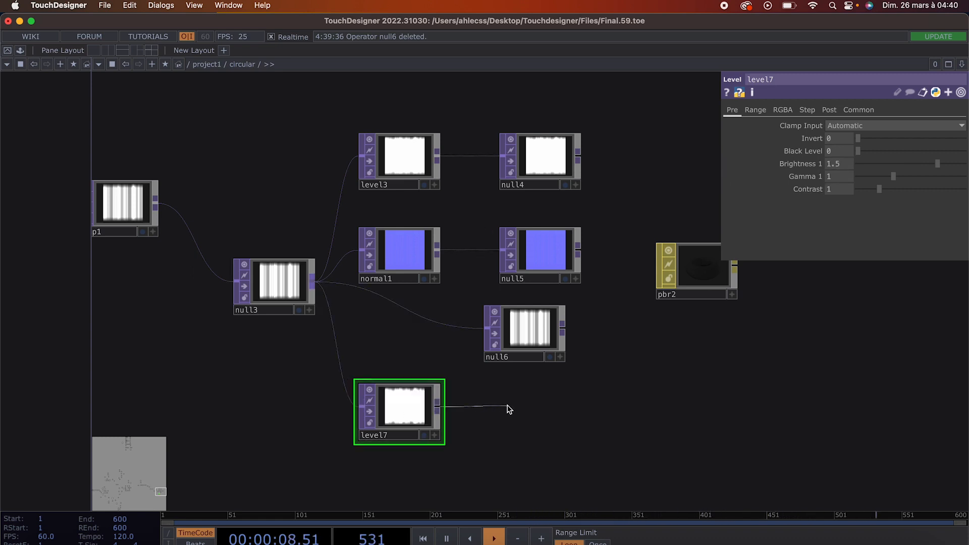
pyautogui.click(485, 407)
pyautogui.click(485, 406)
pyautogui.click(483, 410)
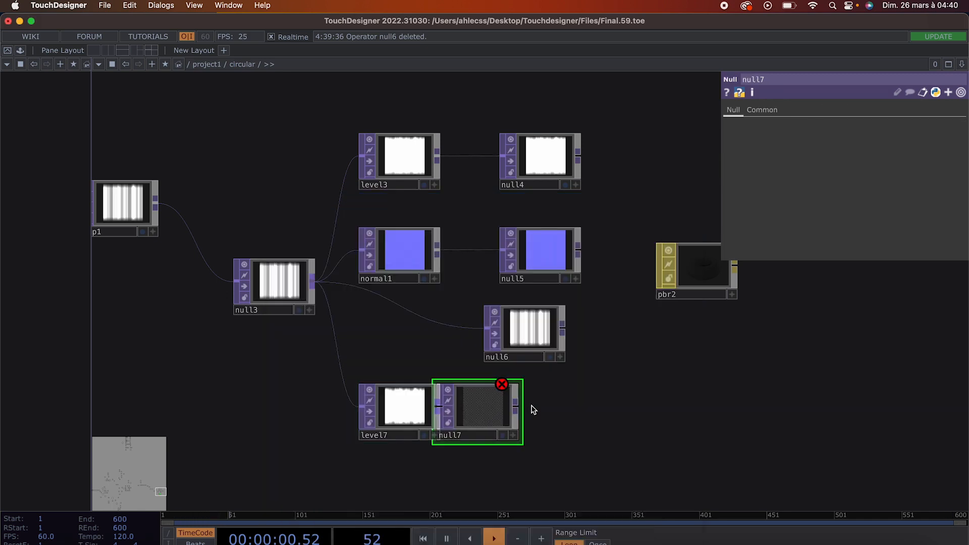
pyautogui.moveTo(481, 405); pyautogui.dragTo(543, 422)
pyautogui.moveTo(525, 352); pyautogui.dragTo(542, 353)
pyautogui.click(437, 408)
pyautogui.click(499, 429)
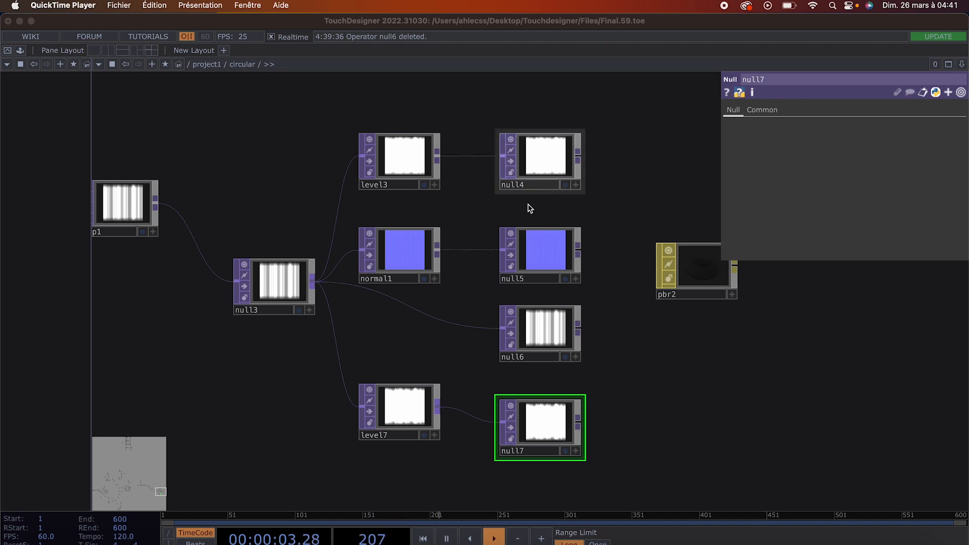
# Rename null4, null5, null6 and null7 as ambiantOcclusion, normal, height and emissive.
pyautogui.click(529, 207)
pyautogui.click(532, 188)
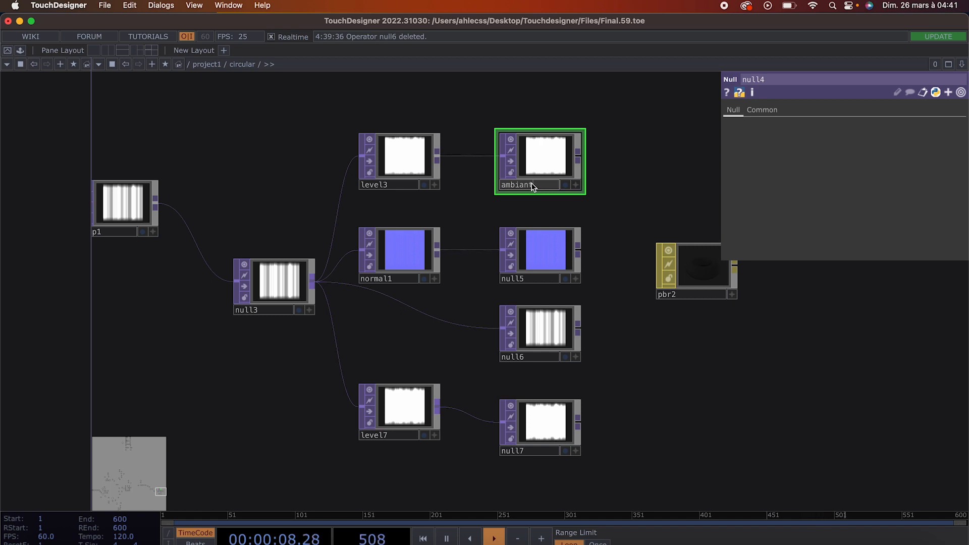
pyautogui.write('ambiantOcclusion')
pyautogui.click(529, 277)
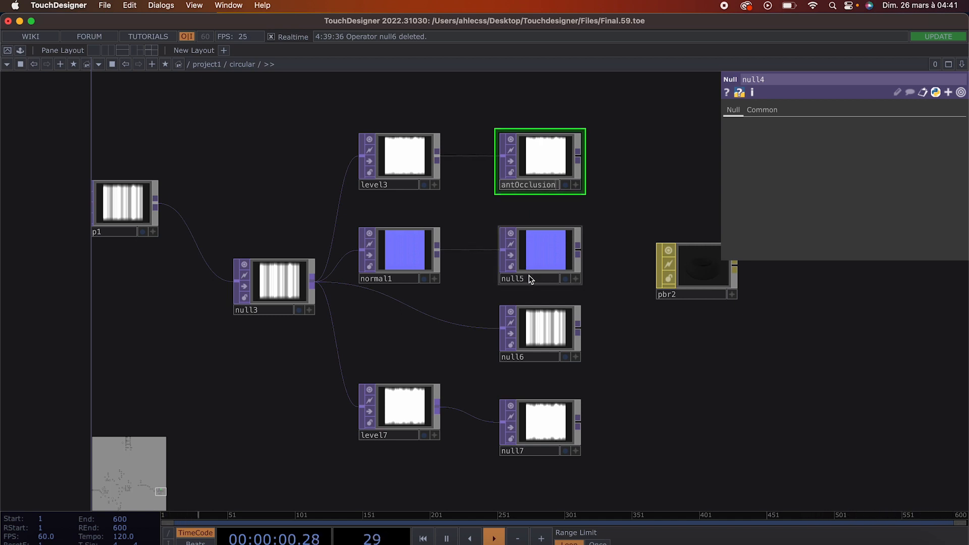
pyautogui.write('normal')
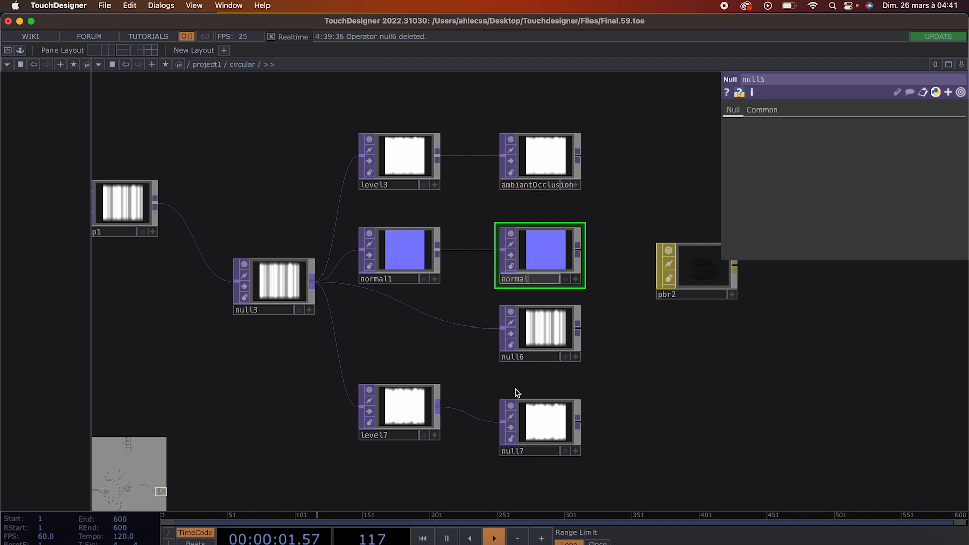
pyautogui.click(535, 357)
pyautogui.write('height')
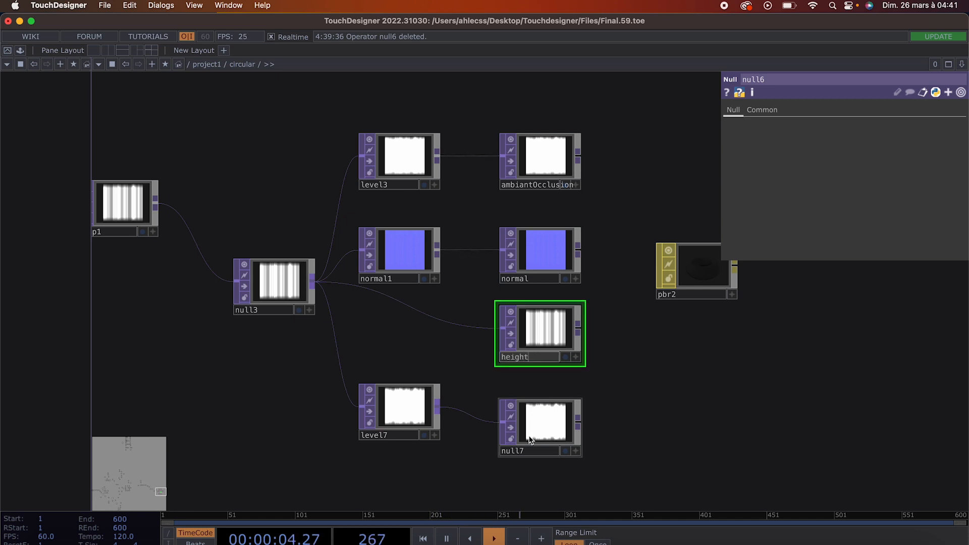
pyautogui.click(527, 451)
pyautogui.write('emissive')
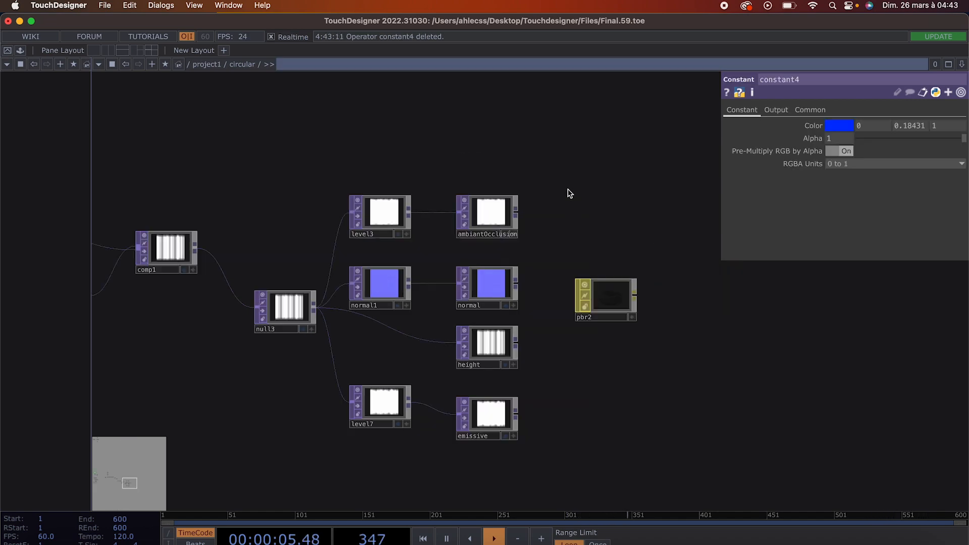
# Add a Ramp TOP above the ambiantOcclusion null.
pyautogui.moveTo(560, 170); pyautogui.dragTo(561, 187)
pyautogui.press('Tab')
pyautogui.write('c')
pyautogui.press('BackSpace')
pyautogui.write('ramp')
pyautogui.click(551, 85)
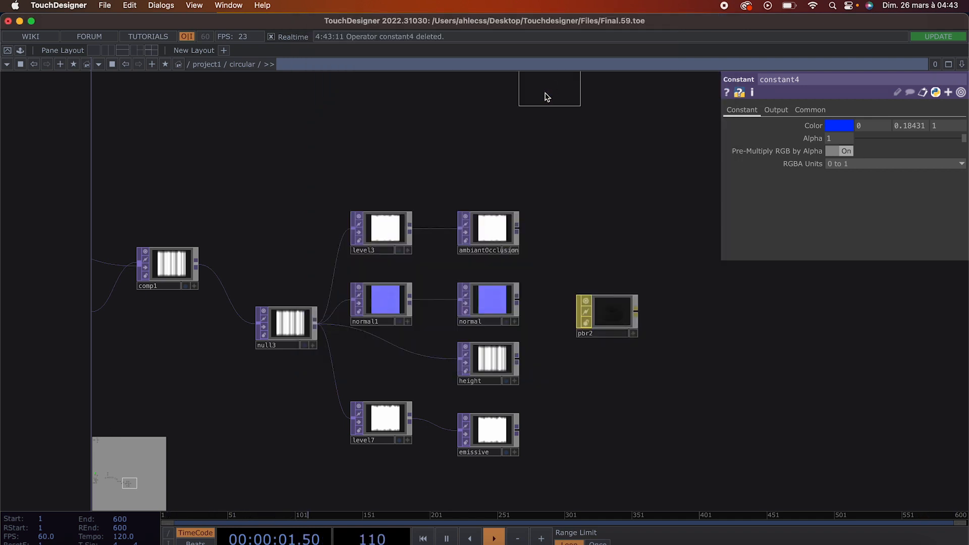
pyautogui.click(493, 149)
pyautogui.scroll(2, 631, 146)
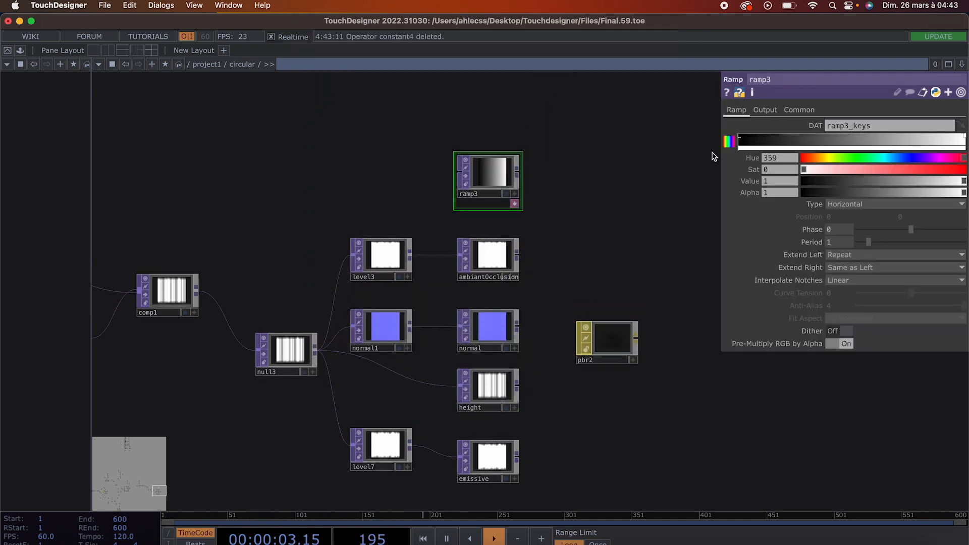
# Add two keys to ramp3, a fully saturated red about one third along and an orange about 60% along.
pyautogui.click(811, 144)
pyautogui.click(817, 158)
pyautogui.moveTo(816, 154); pyautogui.dragTo(775, 148)
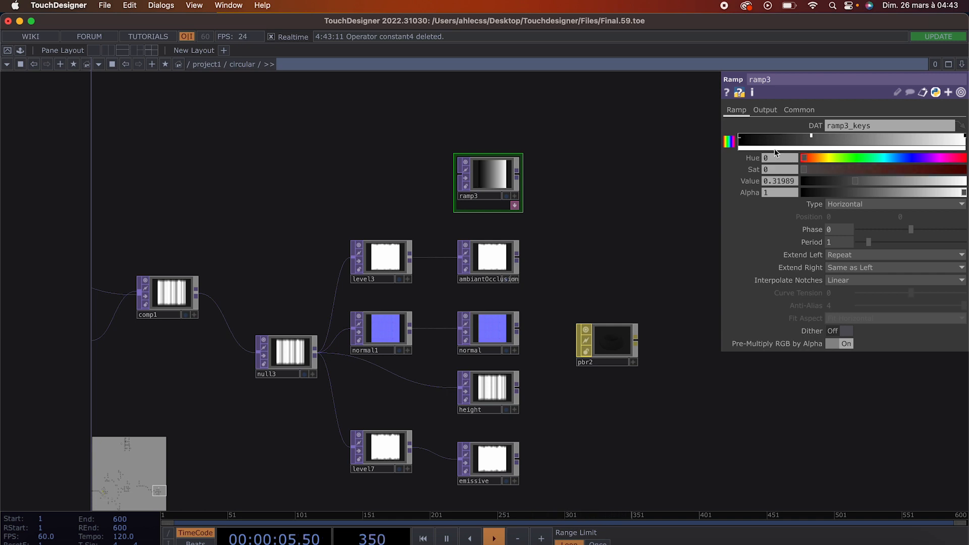
pyautogui.moveTo(853, 170); pyautogui.dragTo(968, 183)
pyautogui.click(874, 138)
pyautogui.click(821, 157)
pyautogui.moveTo(824, 170); pyautogui.dragTo(959, 166)
# Color ramp3's last key magenta with Hue 289 and its first key blue, both at full saturation and value.
pyautogui.click(965, 137)
pyautogui.moveTo(865, 159); pyautogui.dragTo(912, 158)
pyautogui.moveTo(937, 169)
pyautogui.mouseDown()
pyautogui.moveTo(966, 172)
pyautogui.moveTo(930, 157)
pyautogui.mouseUp()
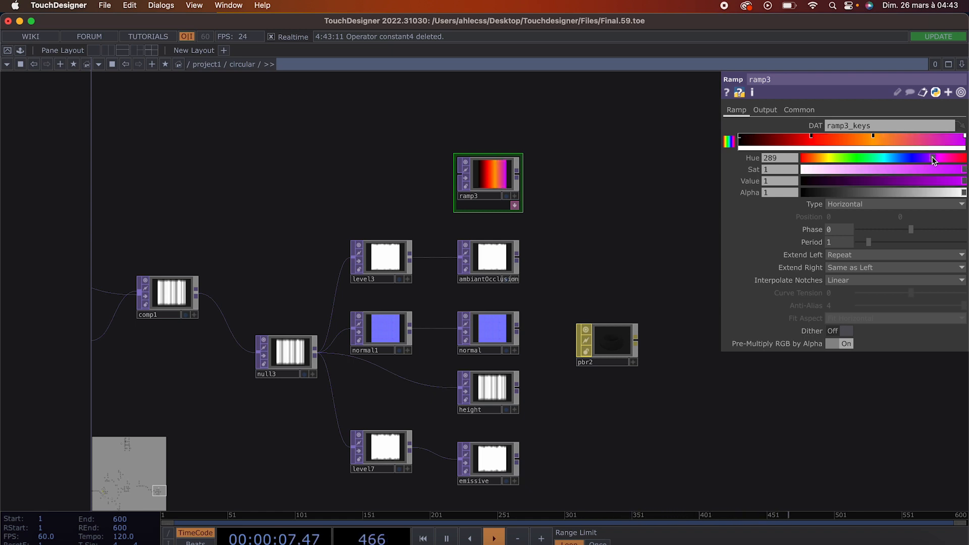
pyautogui.click(740, 136)
pyautogui.moveTo(822, 156); pyautogui.dragTo(813, 155)
pyautogui.moveTo(960, 181); pyautogui.dragTo(967, 182)
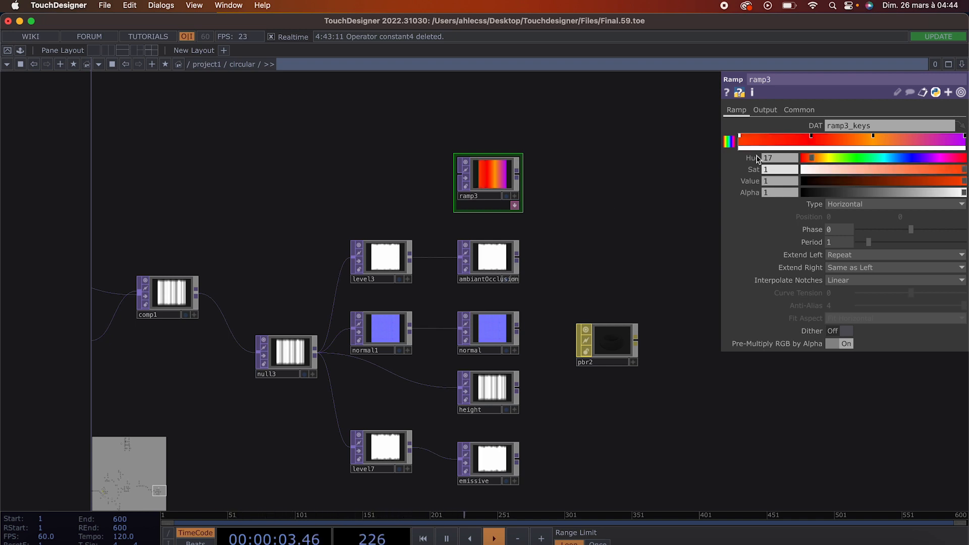
pyautogui.moveTo(817, 157); pyautogui.dragTo(918, 158)
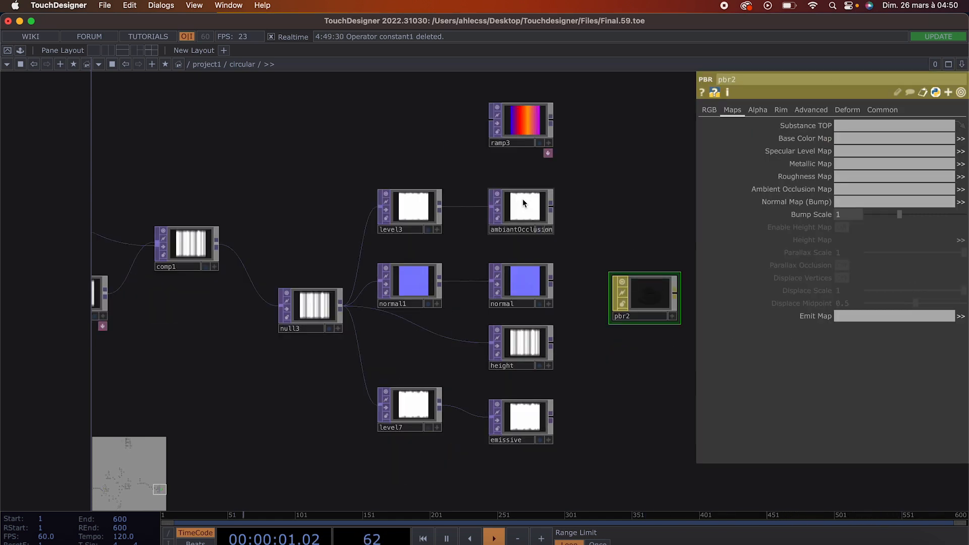
# Move the four map nulls away from their source operators and shift ramp3 the opposite way to make room between them.
pyautogui.keyDown('ctrl'); pyautogui.click(522, 204); pyautogui.keyUp('ctrl')
pyautogui.keyDown('ctrl'); pyautogui.click(522, 278); pyautogui.keyUp('ctrl')
pyautogui.keyDown('ctrl'); pyautogui.click(522, 339); pyautogui.keyUp('ctrl')
pyautogui.keyDown('ctrl'); pyautogui.click(522, 419); pyautogui.keyUp('ctrl')
pyautogui.moveTo(522, 419); pyautogui.dragTo(621, 419)
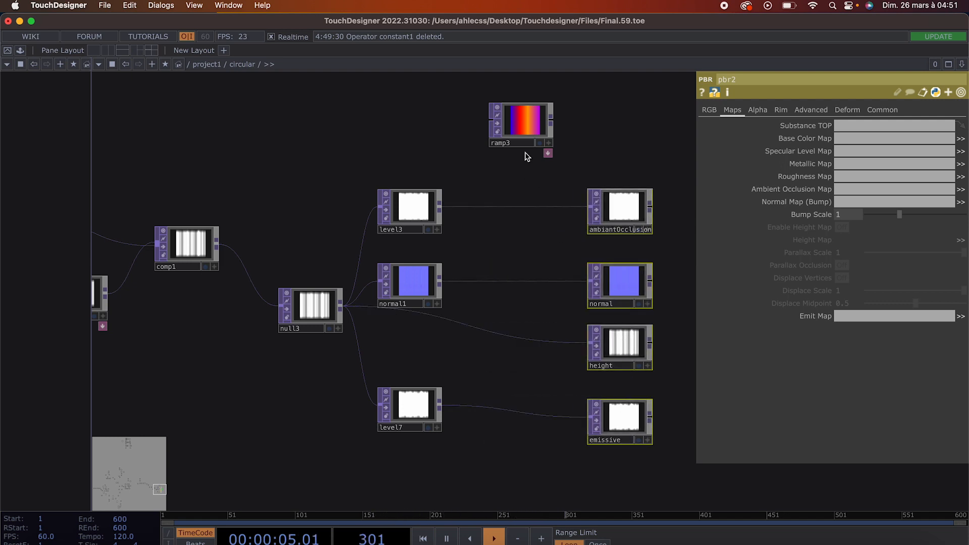
pyautogui.moveTo(522, 128); pyautogui.dragTo(462, 130)
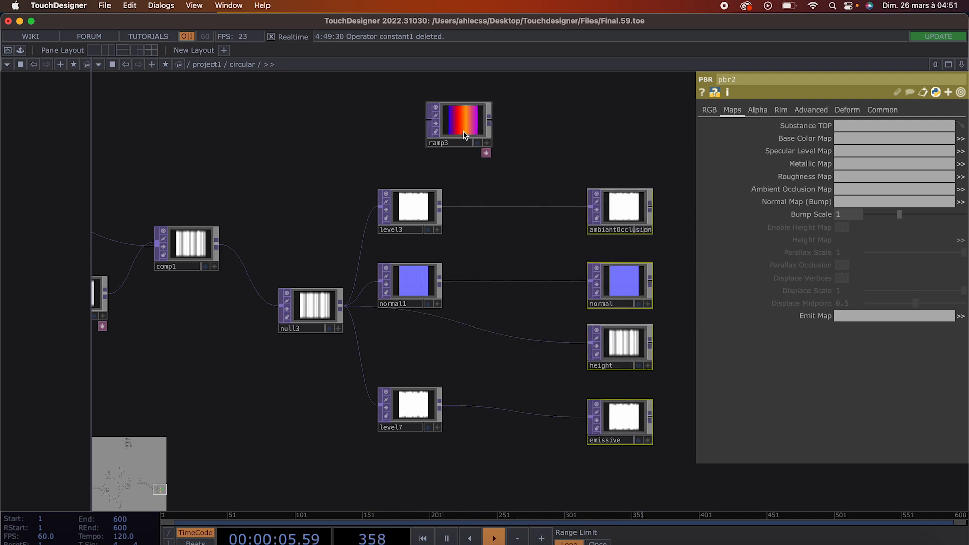
# Insert a Multiply TOP between level7 and emissive, and wire ramp3 into its second input.
pyautogui.rightClick(504, 413)
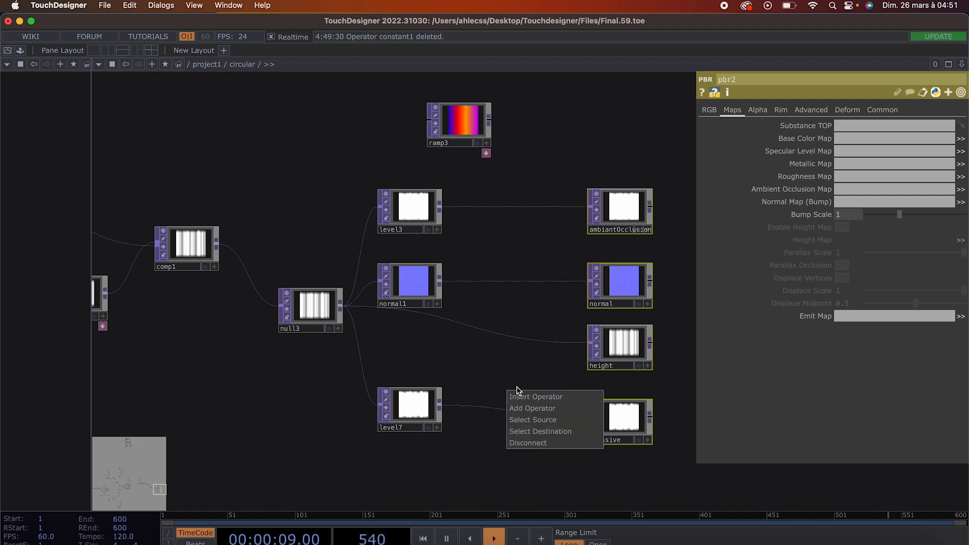
pyautogui.click(522, 394)
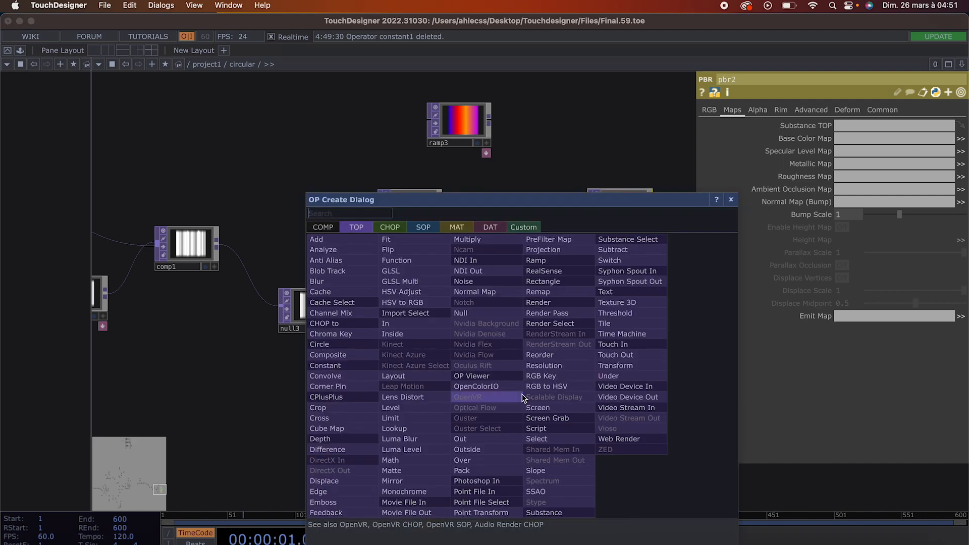
pyautogui.click(488, 241)
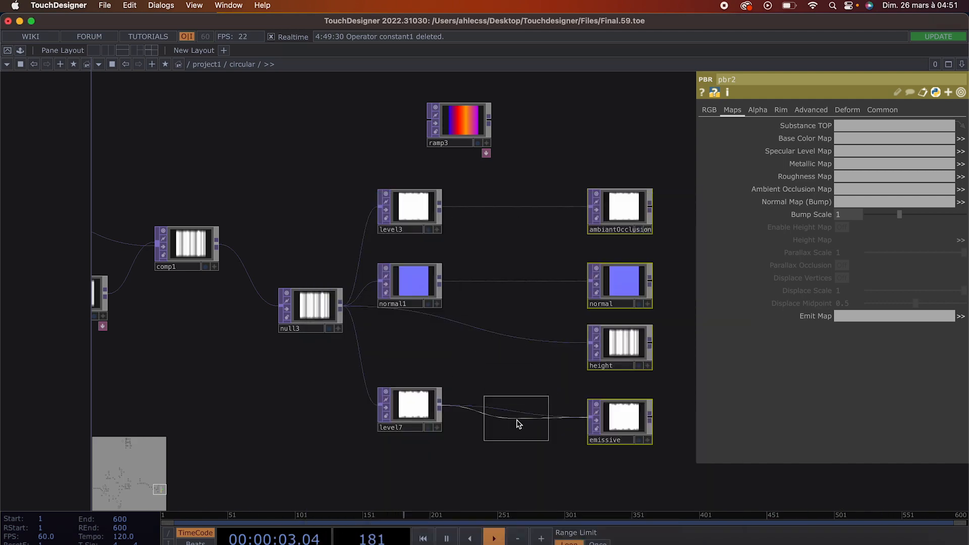
pyautogui.click(517, 413)
pyautogui.moveTo(489, 119); pyautogui.dragTo(486, 409)
pyautogui.scroll(2, 539, 415)
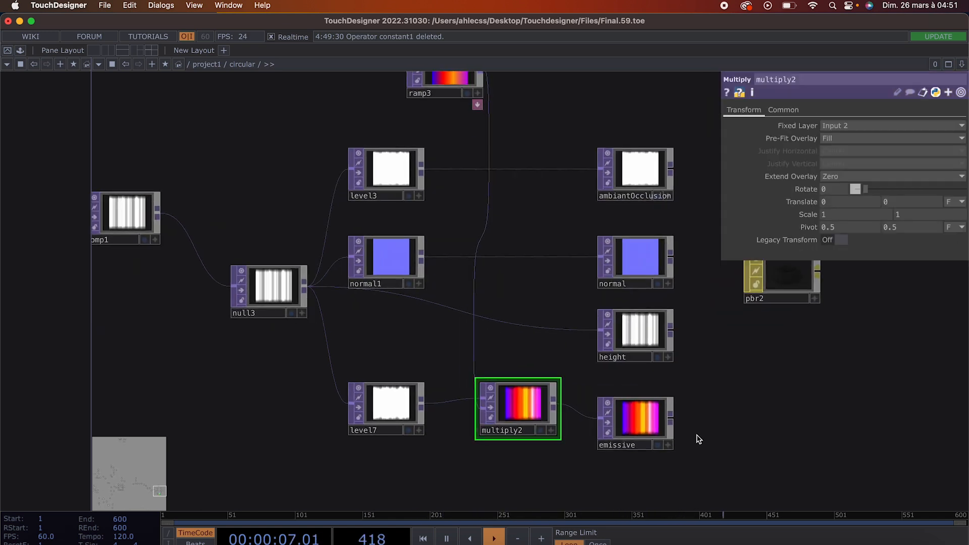
# Move ramp3 above pbr2 and rename it as Color1.
pyautogui.hscroll(5, 621, 432)
pyautogui.click(581, 323)
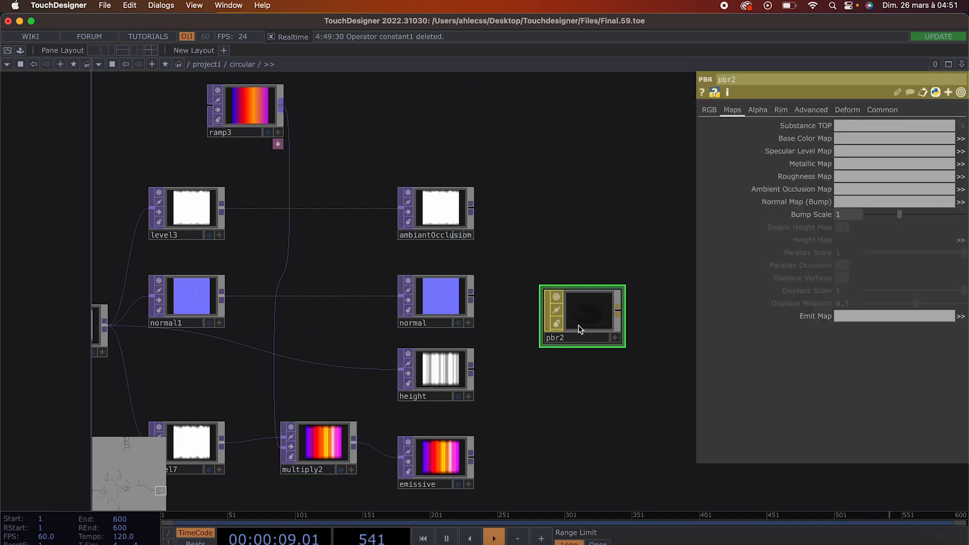
pyautogui.scroll(1, 548, 162)
pyautogui.moveTo(253, 141); pyautogui.dragTo(507, 140)
pyautogui.click(508, 141)
pyautogui.write('Color')
# Assign Color1, ambiantOcclusion, normal, height and emissive as pbr2's Base Color, Ambient Occlusion, Normal, enabled Height and Emit maps, with Bump Scale 3.
pyautogui.click(579, 312)
pyautogui.moveTo(518, 106); pyautogui.dragTo(861, 136)
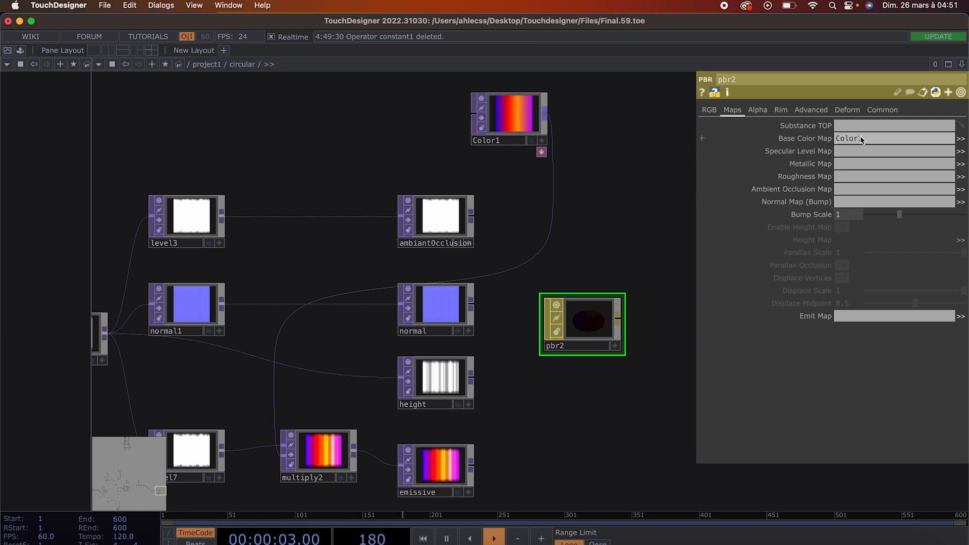
pyautogui.moveTo(432, 218); pyautogui.dragTo(850, 191)
pyautogui.moveTo(451, 311); pyautogui.dragTo(871, 206)
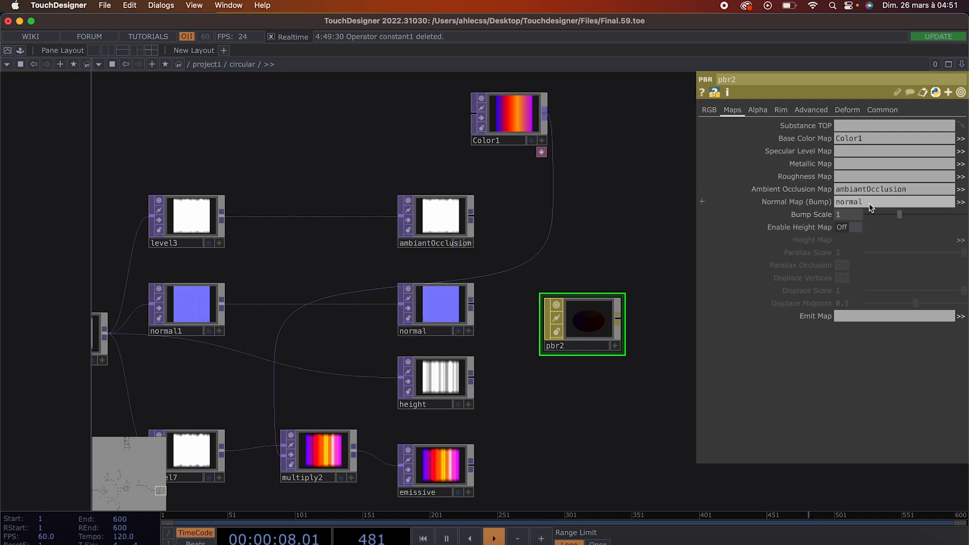
pyautogui.click(847, 227)
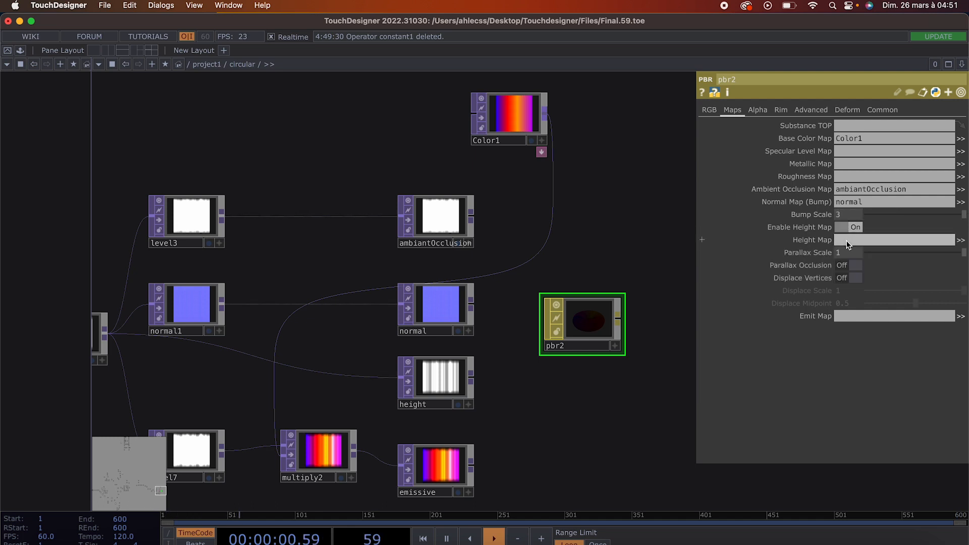
pyautogui.moveTo(441, 387); pyautogui.dragTo(859, 239)
pyautogui.moveTo(442, 466); pyautogui.dragTo(862, 312)
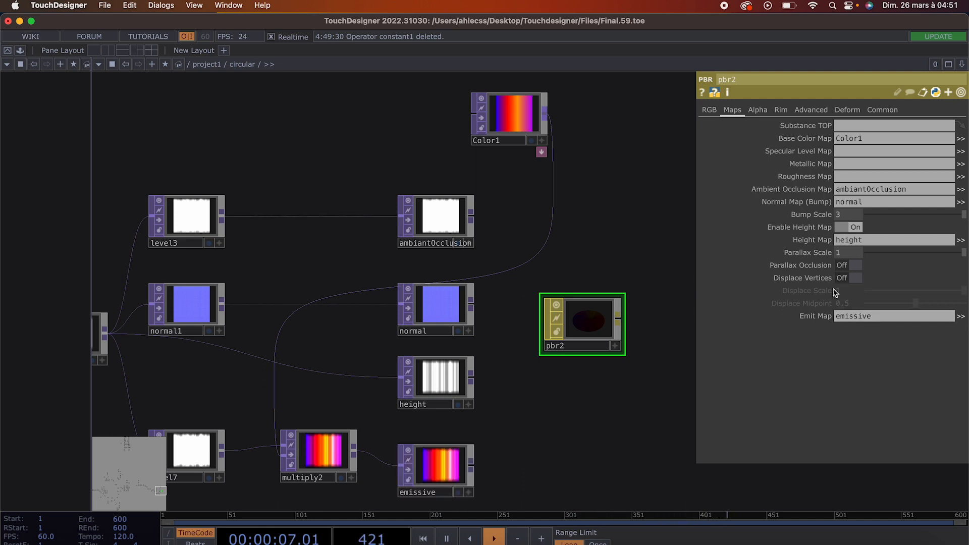
# Enable Displace Vertices on pbr2 with Displace Scale 0.25, and set its Emit color to white.
pyautogui.click(849, 278)
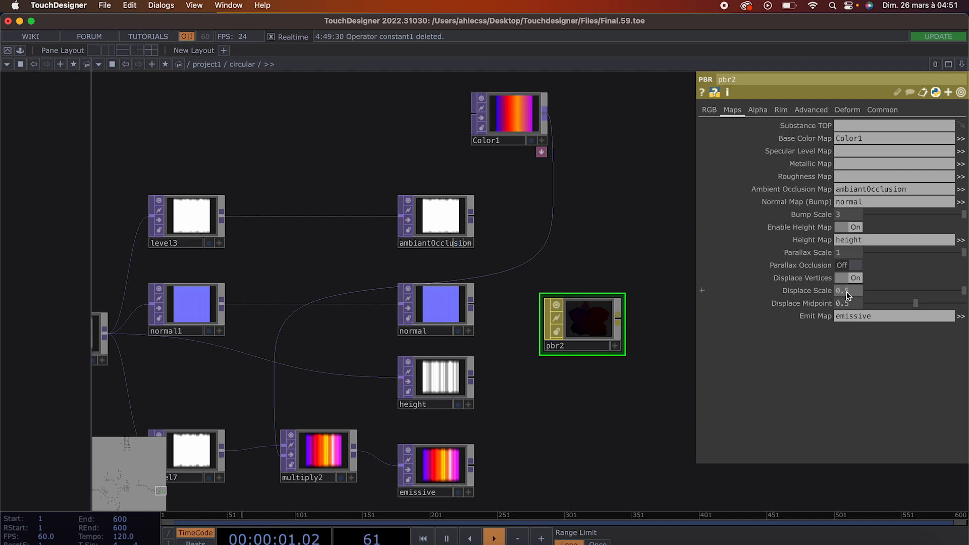
pyautogui.press('Return')
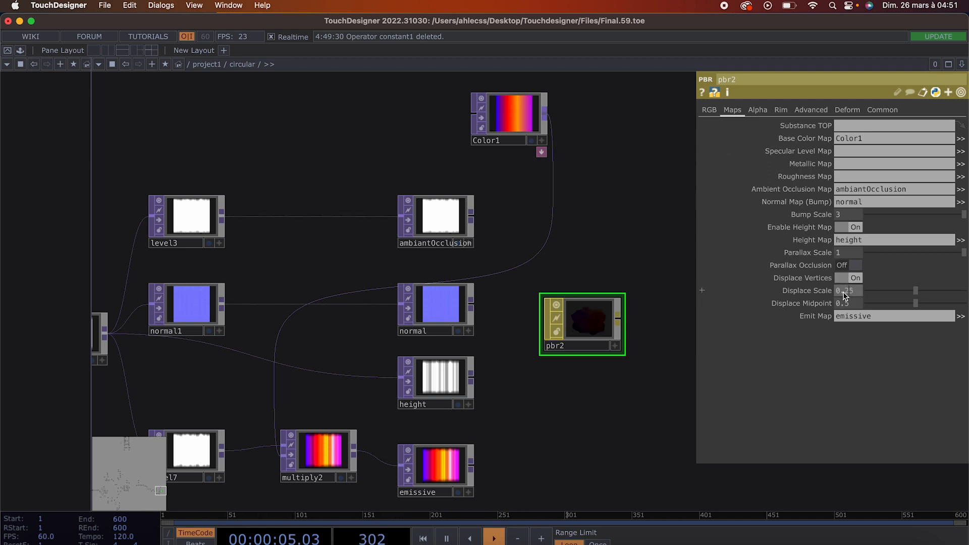
pyautogui.click(710, 109)
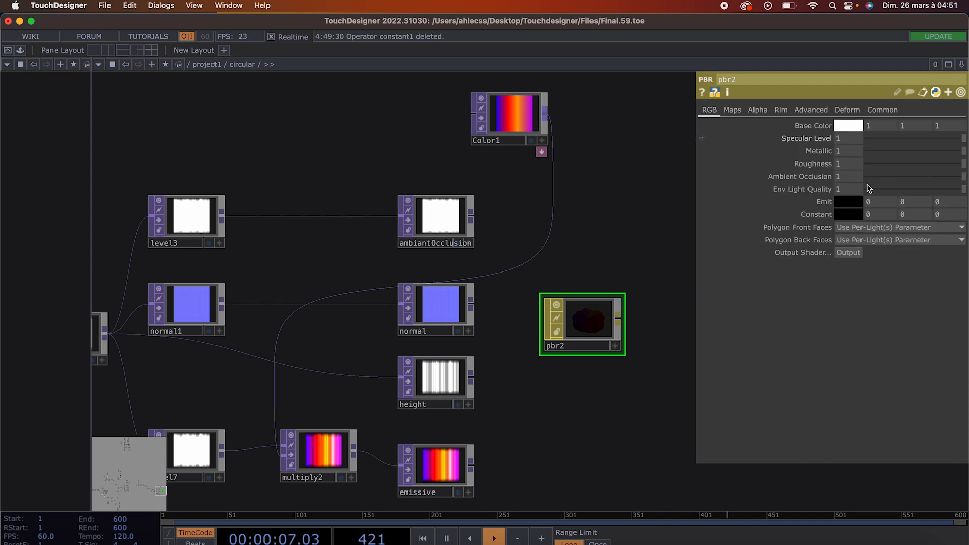
pyautogui.click(844, 204)
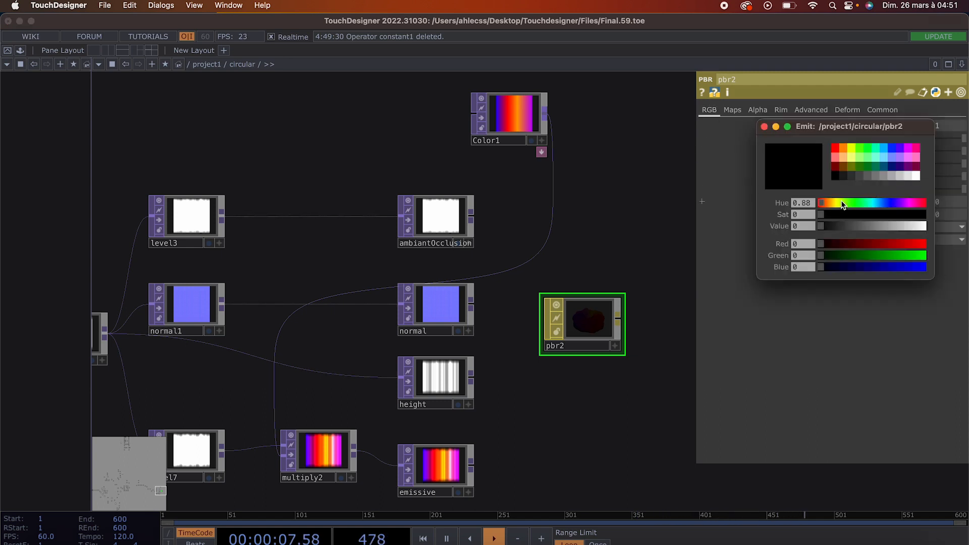
pyautogui.click(916, 176)
pyautogui.click(764, 127)
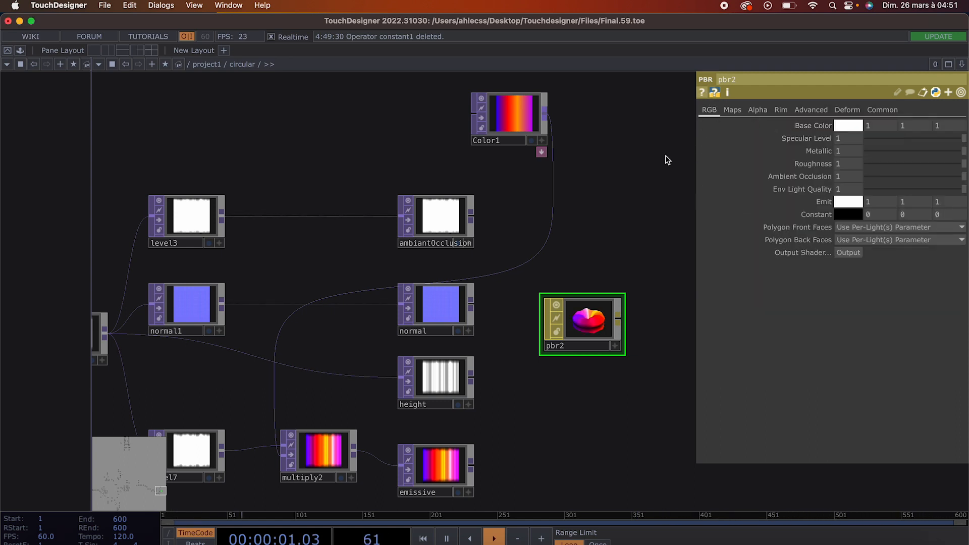
pyautogui.scroll(3, 595, 303)
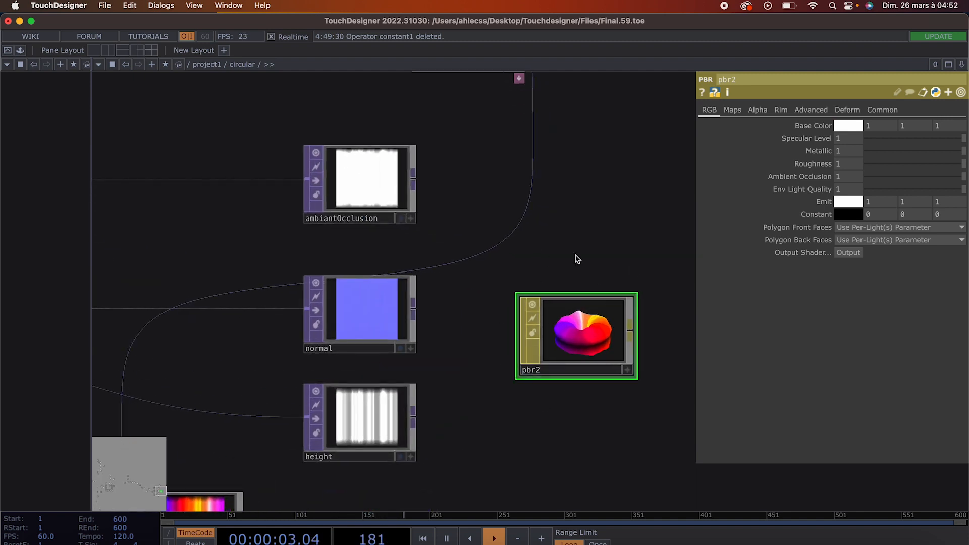
pyautogui.scroll(-1, 598, 369)
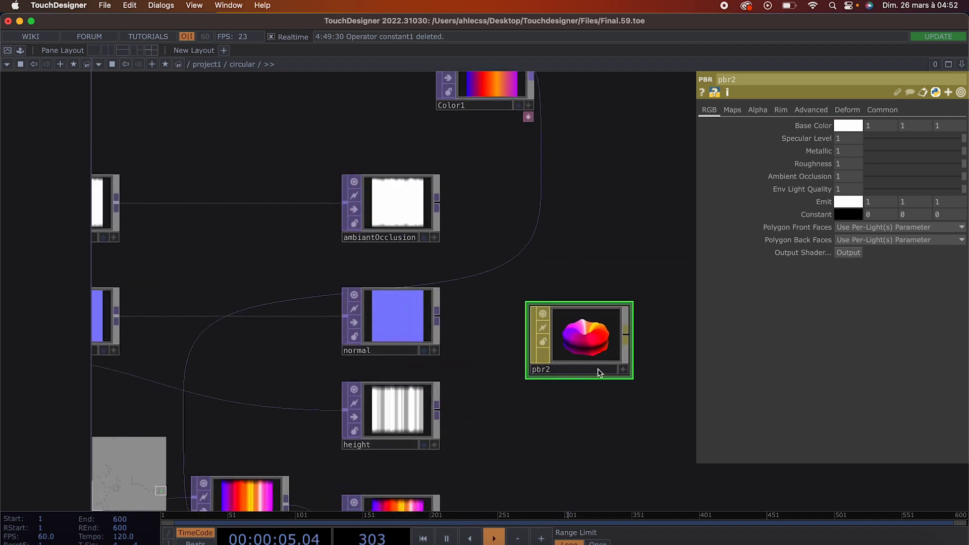
pyautogui.press('space')
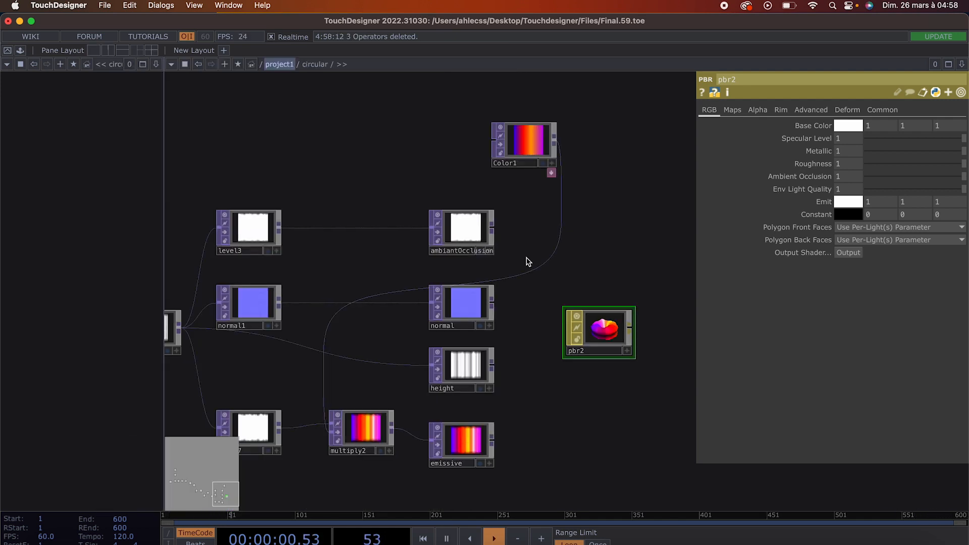
# Add a Sphere SOP in the empty network area below slider2.
pyautogui.scroll(-5, 528, 262)
pyautogui.moveTo(379, 406); pyautogui.dragTo(637, 410)
pyautogui.moveTo(507, 378); pyautogui.dragTo(803, 368)
pyautogui.moveTo(404, 344); pyautogui.dragTo(394, 374)
pyautogui.press('Tab')
pyautogui.write('speh')
pyautogui.press('BackSpace')
pyautogui.press('BackSpace')
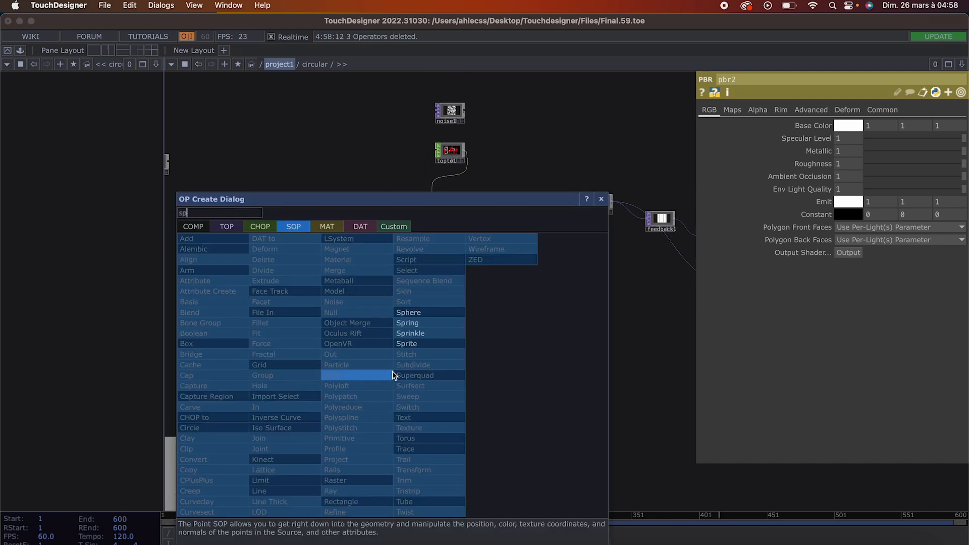
pyautogui.click(433, 316)
pyautogui.click(370, 352)
pyautogui.scroll(5, 374, 356)
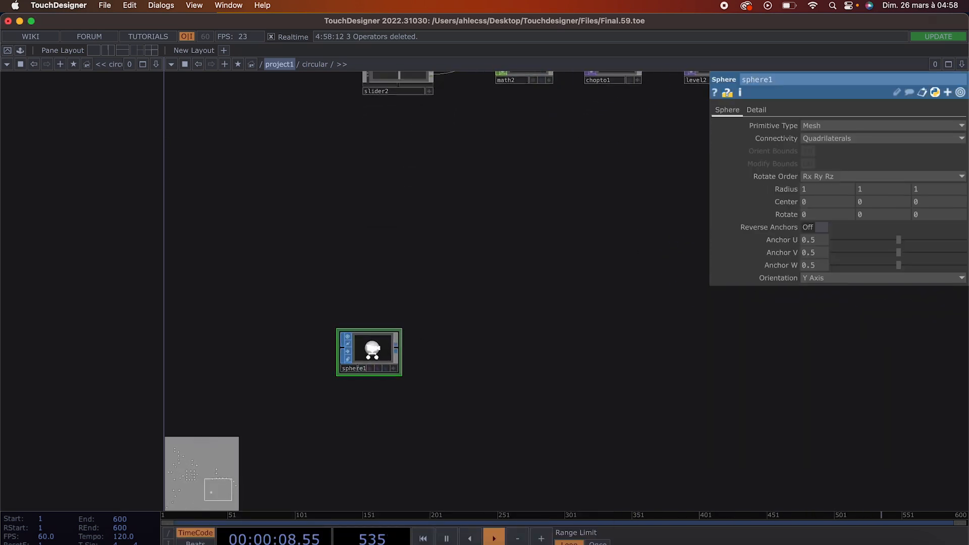
# Set sphere1's Rows and Columns both to 200.
pyautogui.click(757, 110)
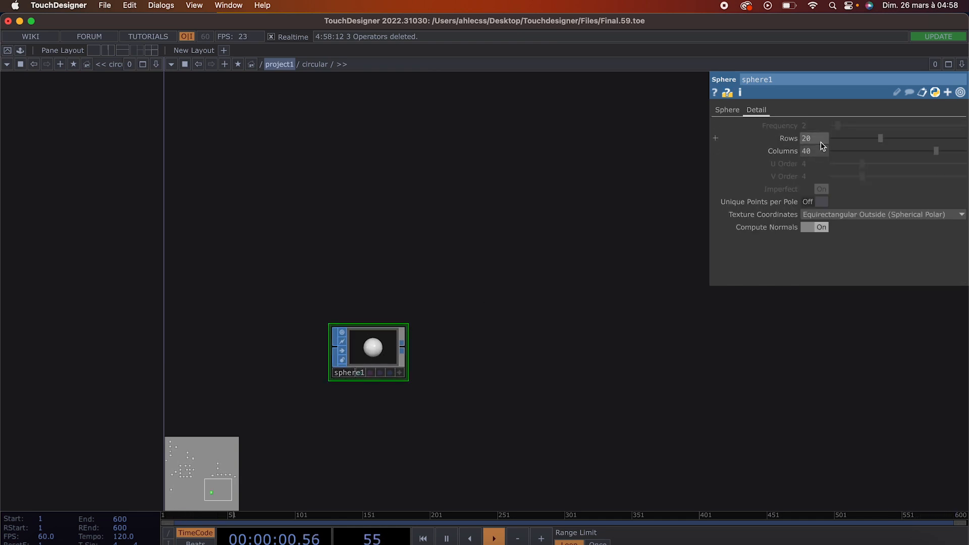
pyautogui.write('0')
pyautogui.press('Return')
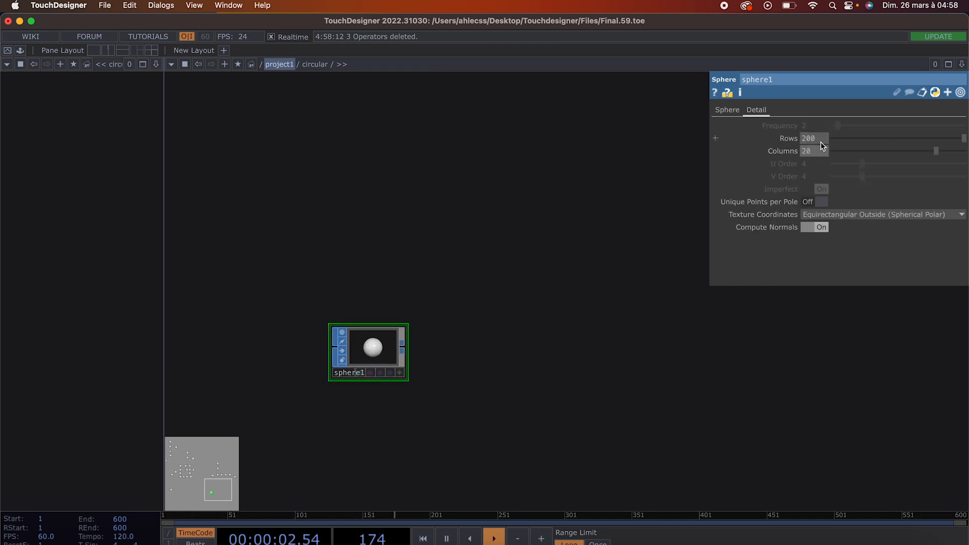
pyautogui.write('0')
pyautogui.press('Return')
# Add a Twist SOP after sphere1 and set its Strength to 50.
pyautogui.scroll(3, 479, 327)
pyautogui.click(374, 358)
pyautogui.click(456, 361)
pyautogui.write('tw')
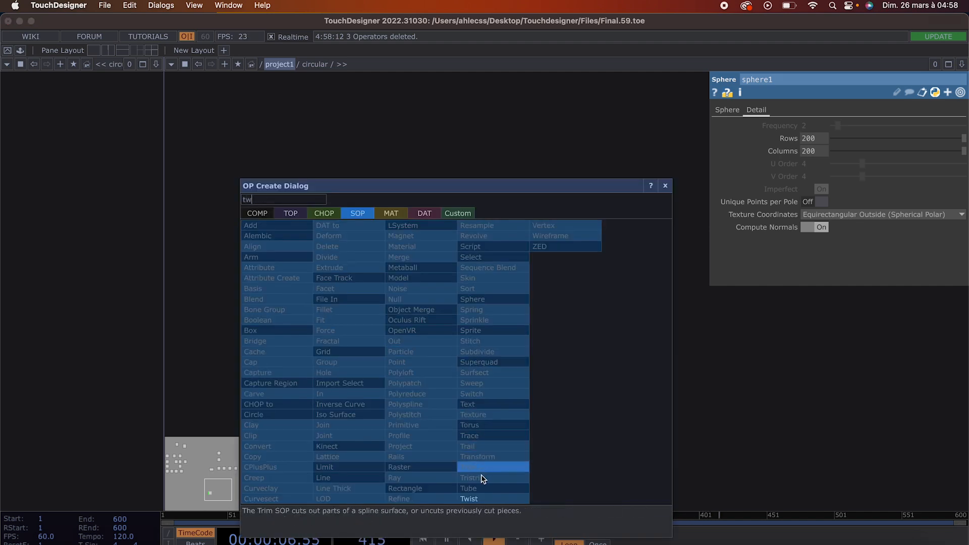
pyautogui.click(469, 499)
pyautogui.click(478, 319)
pyautogui.moveTo(376, 357); pyautogui.dragTo(477, 355)
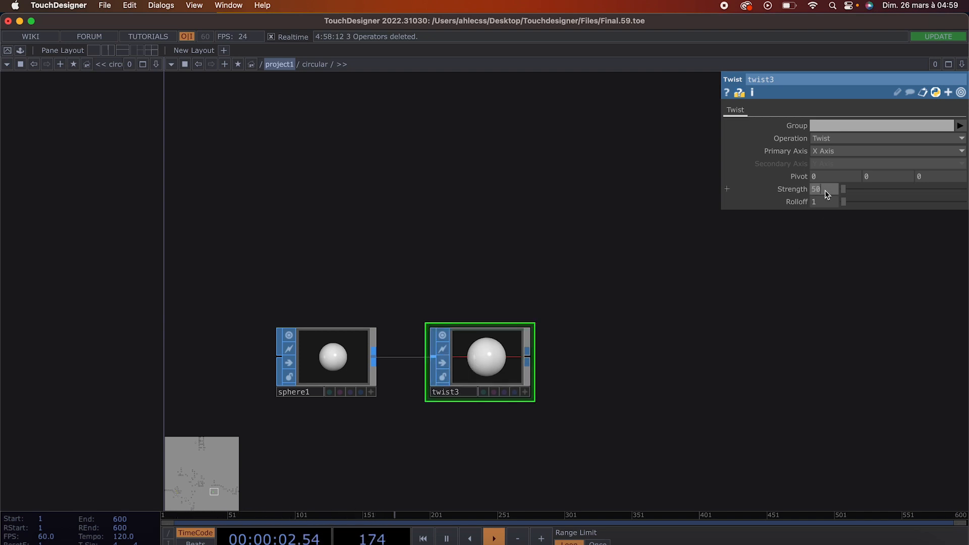
pyautogui.click(826, 201)
# Add a second Twist SOP after twist3 with Strength 100, Rolloff 10 and the Z Axis as Primary Axis.
pyautogui.moveTo(527, 358); pyautogui.dragTo(625, 362)
pyautogui.write('twi')
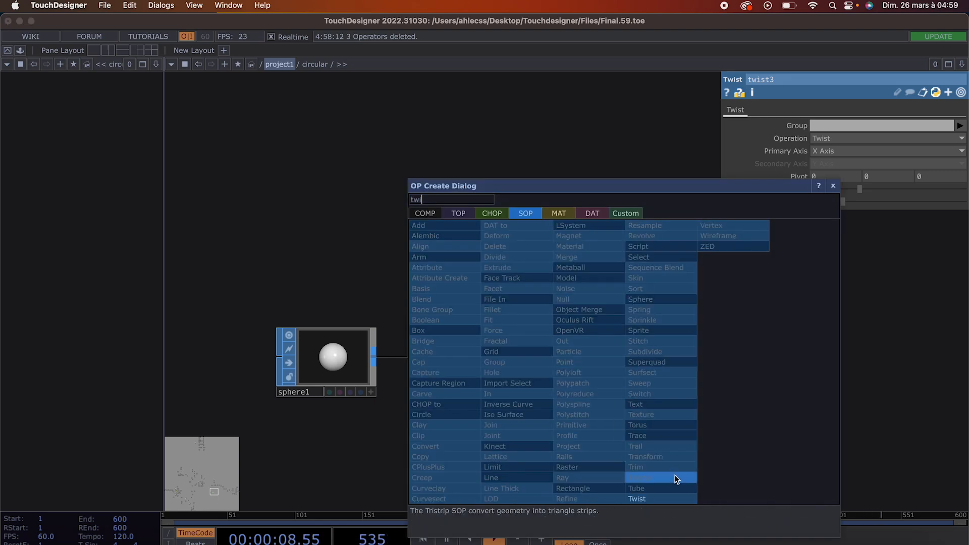
pyautogui.click(658, 502)
pyautogui.click(655, 370)
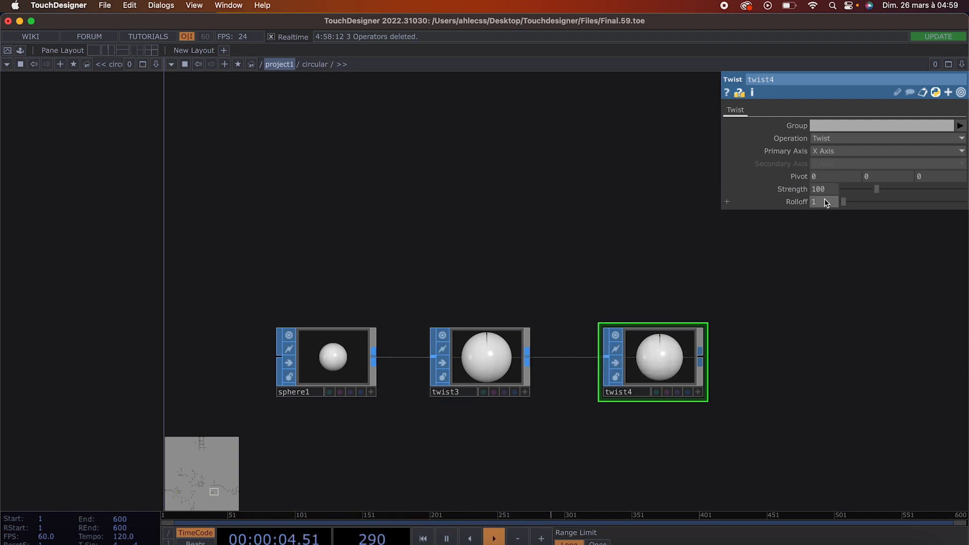
pyautogui.write('0')
pyautogui.click(823, 151)
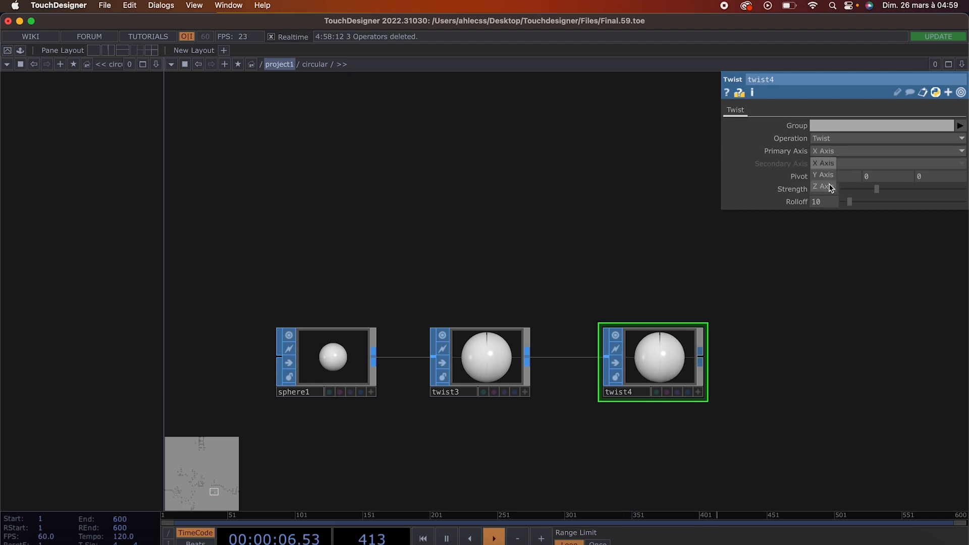
pyautogui.click(828, 186)
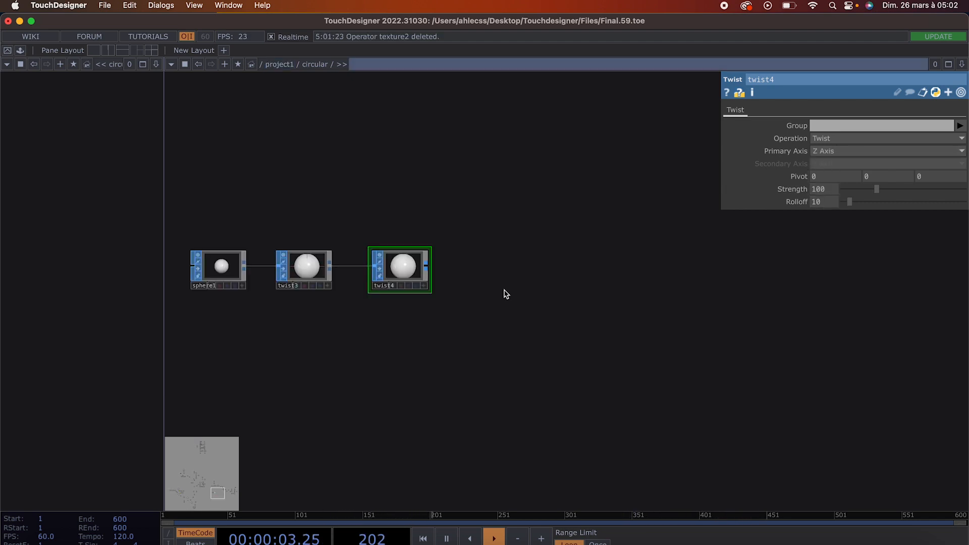
# Add a Material SOP after twist4 and assign pbr2 as its material.
pyautogui.click(427, 268)
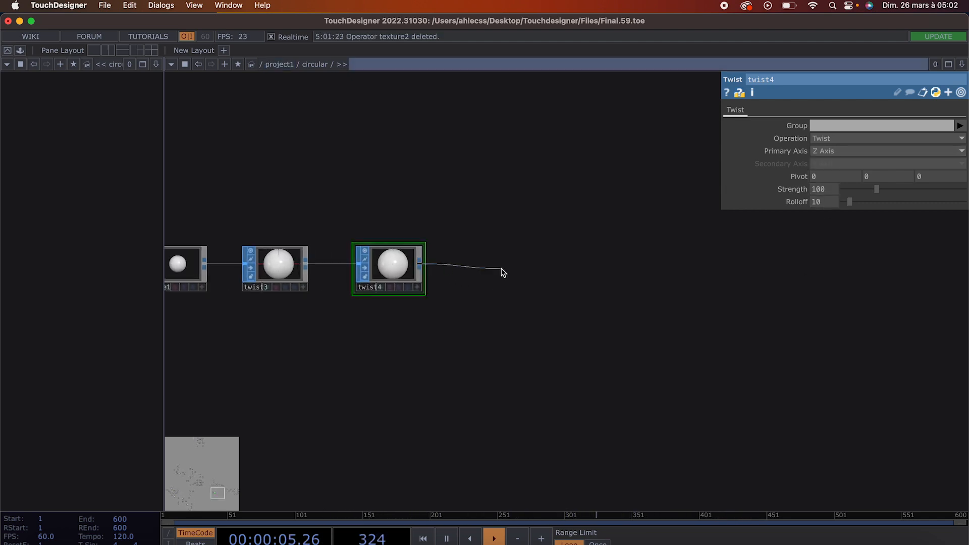
pyautogui.click(502, 271)
pyautogui.write('mat')
pyautogui.click(447, 157)
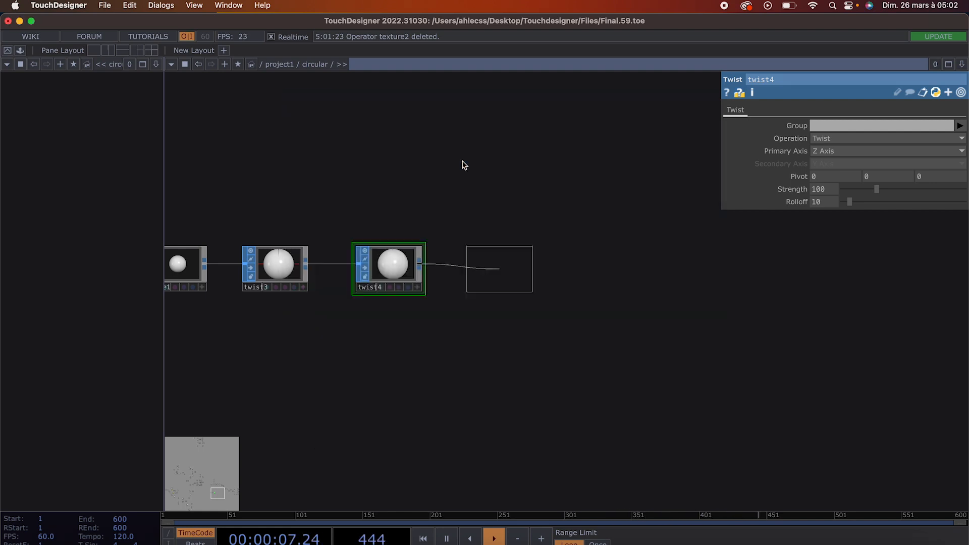
pyautogui.click(519, 310)
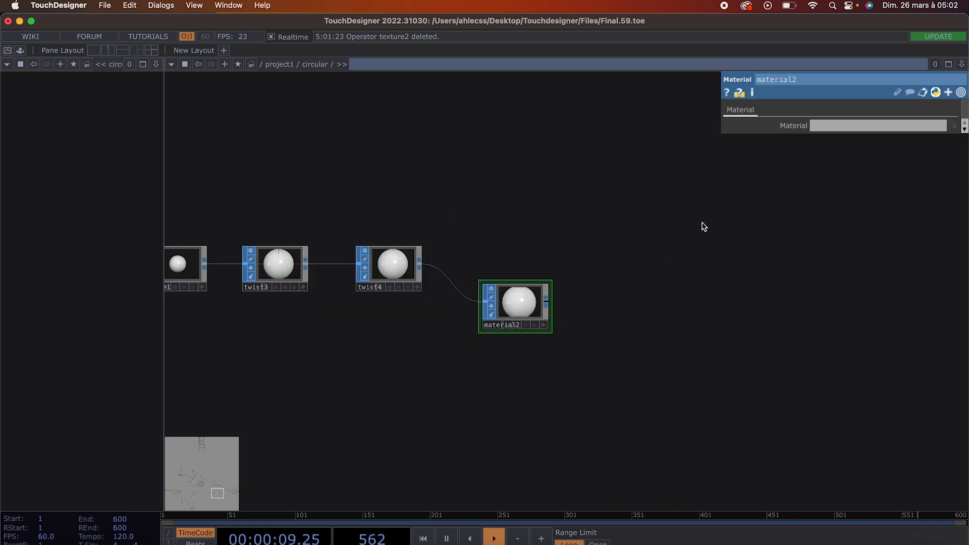
pyautogui.scroll(-8, 649, 385)
pyautogui.moveTo(697, 313); pyautogui.dragTo(493, 316)
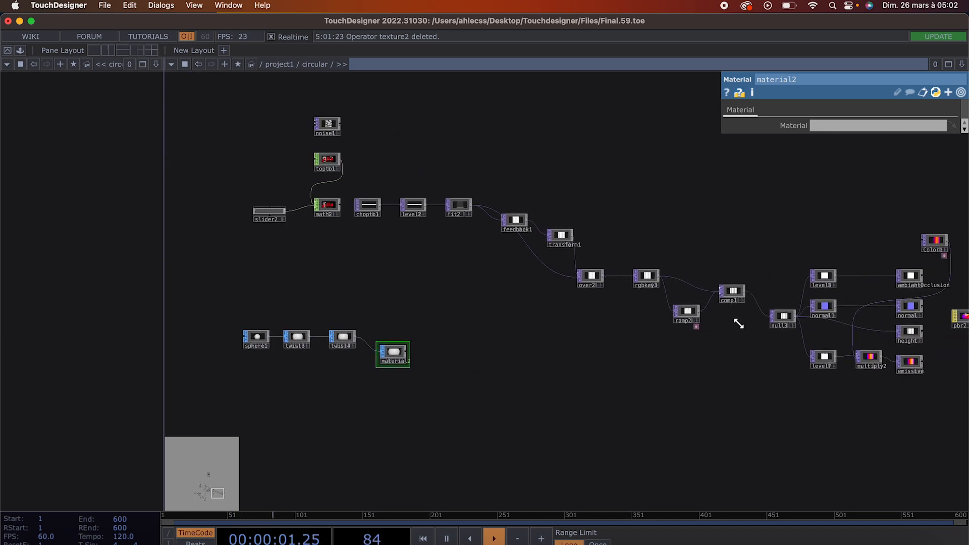
pyautogui.moveTo(963, 318); pyautogui.dragTo(838, 126)
# Add a Texture SOP after material2 and set its Texture Type to Row & Columns.
pyautogui.moveTo(388, 373); pyautogui.dragTo(503, 370)
pyautogui.scroll(8, 494, 362)
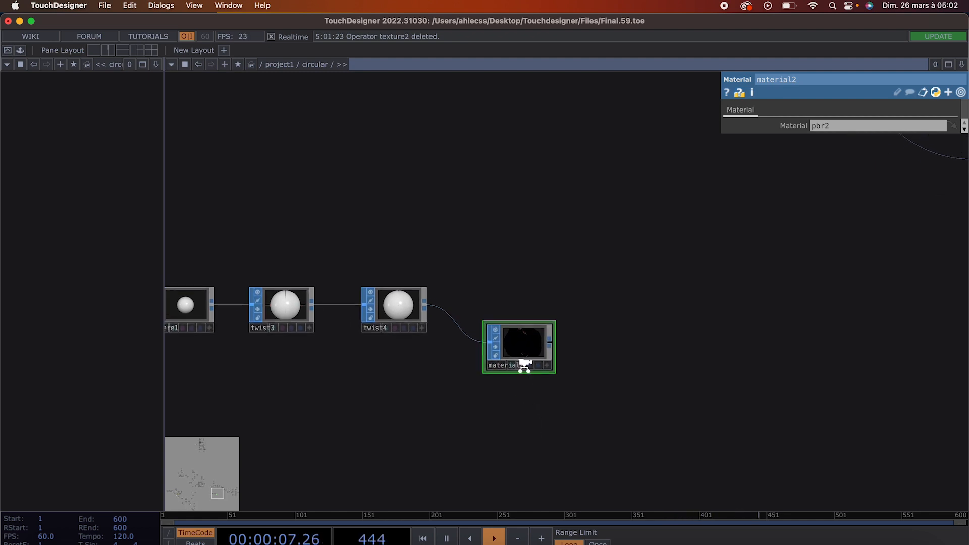
pyautogui.scroll(4, 523, 366)
pyautogui.scroll(2, 525, 366)
pyautogui.scroll(-2, 524, 367)
pyautogui.moveTo(544, 446); pyautogui.dragTo(541, 381)
pyautogui.moveTo(568, 262); pyautogui.dragTo(613, 372)
pyautogui.write('tex')
pyautogui.click(641, 427)
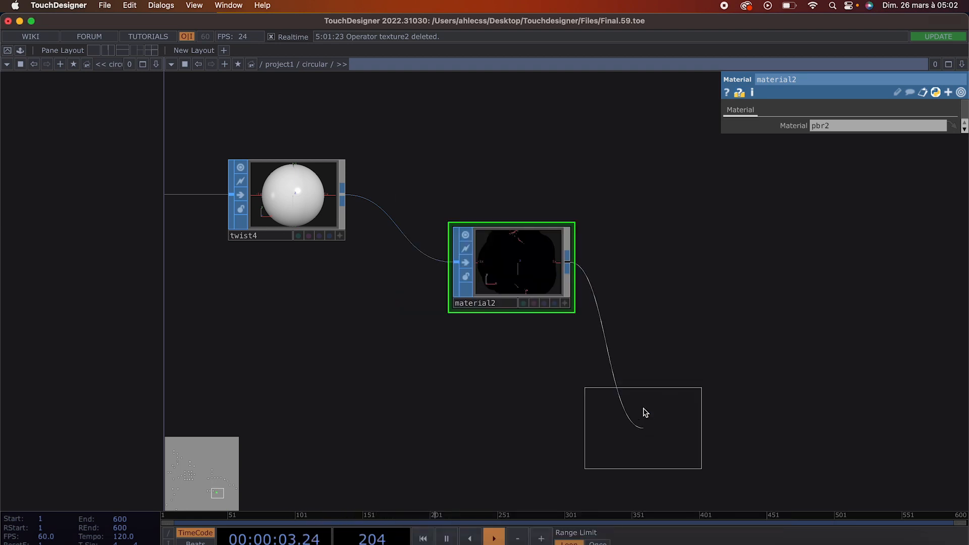
pyautogui.click(652, 397)
pyautogui.click(840, 152)
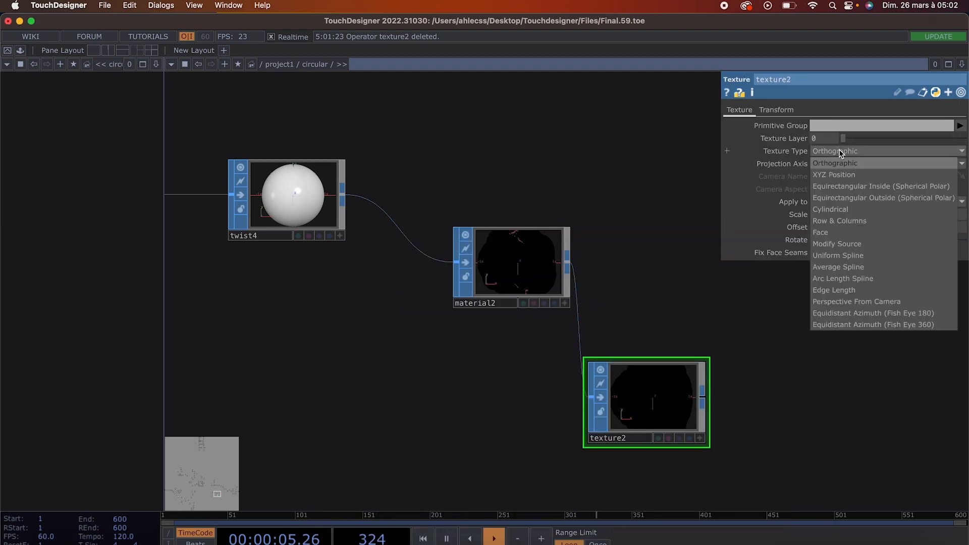
pyautogui.click(842, 222)
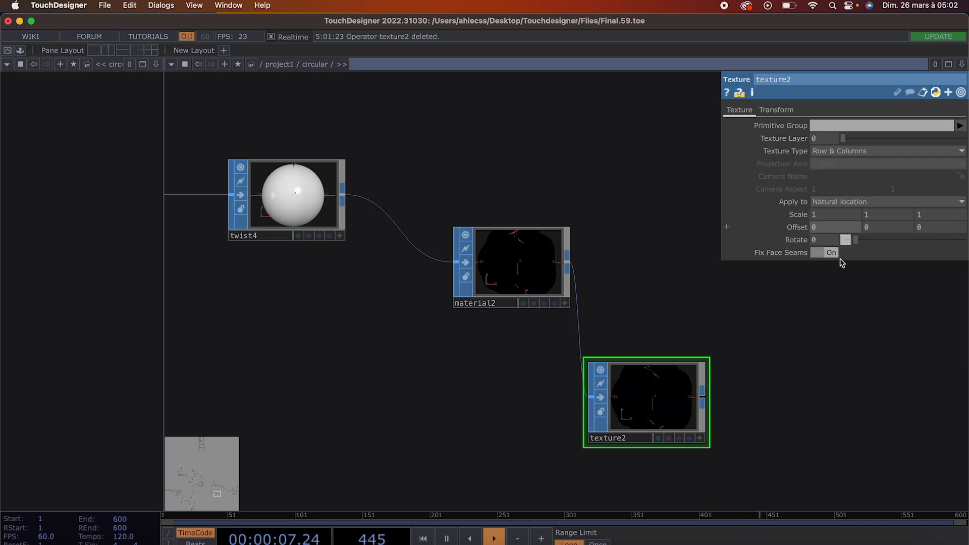
# Add an Attribute Create SOP after texture2 and enable Compute Normals and Compute Tangents.
pyautogui.scroll(-5, 736, 385)
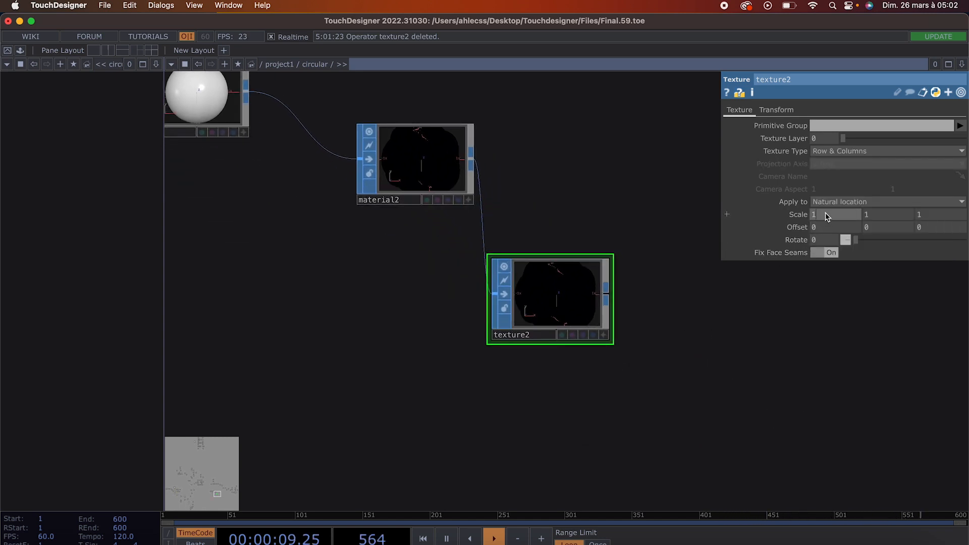
pyautogui.click(561, 302)
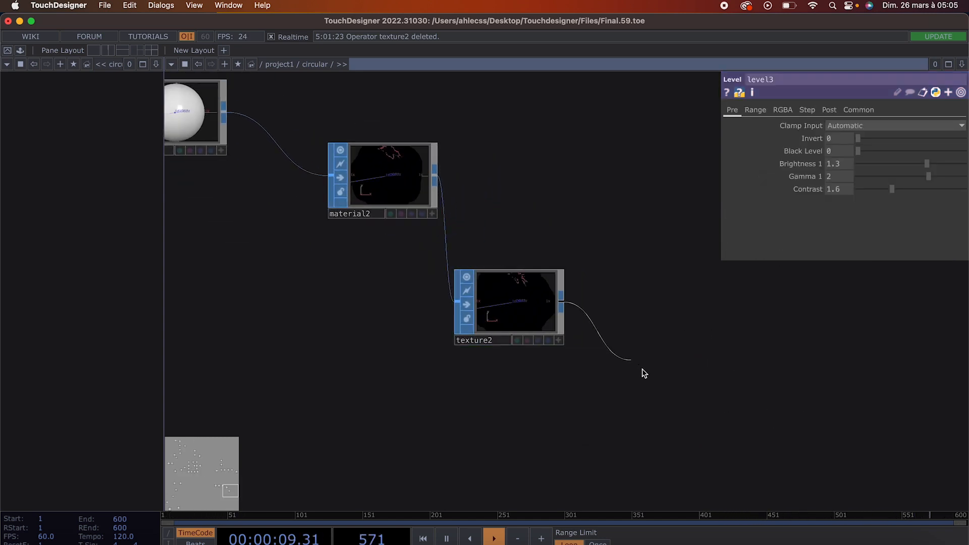
pyautogui.click(651, 378)
pyautogui.write('ar')
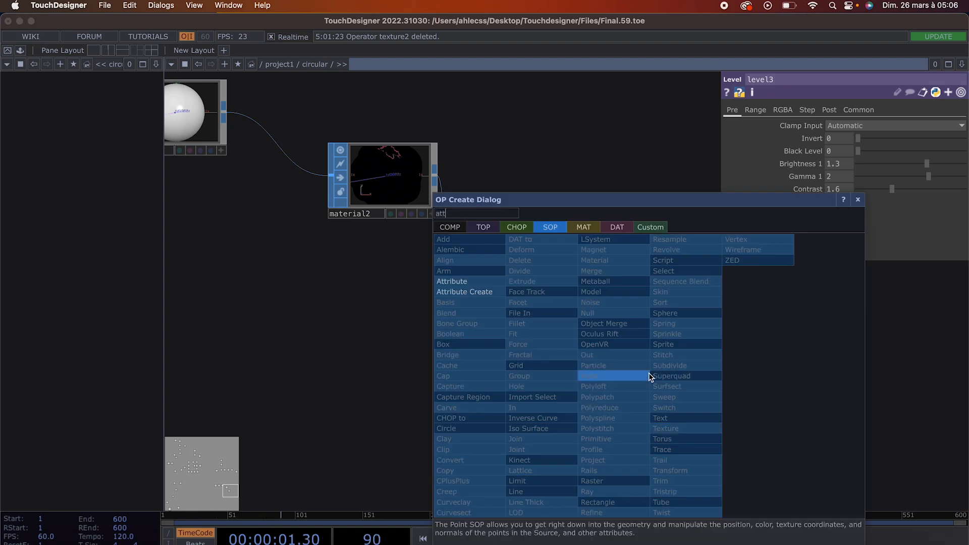
pyautogui.click(480, 292)
pyautogui.click(660, 396)
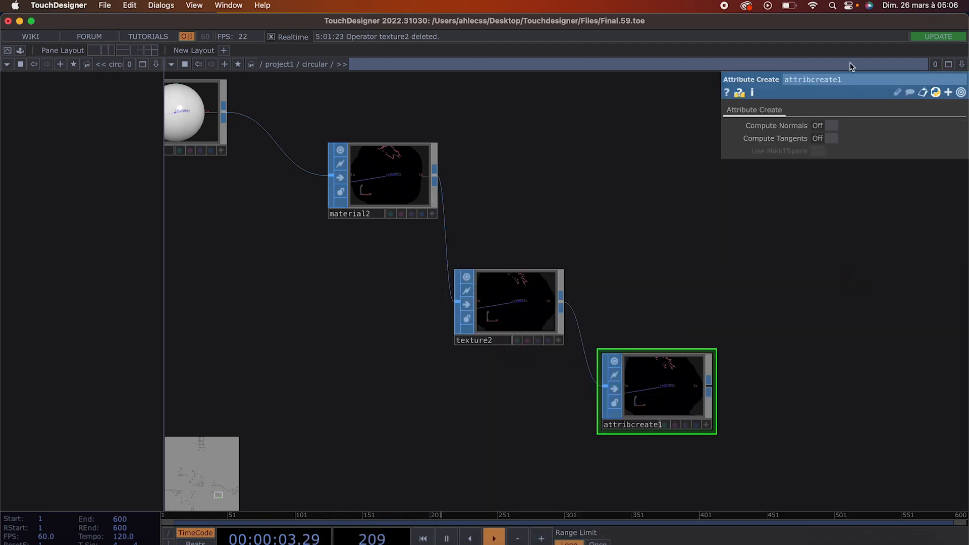
pyautogui.click(828, 138)
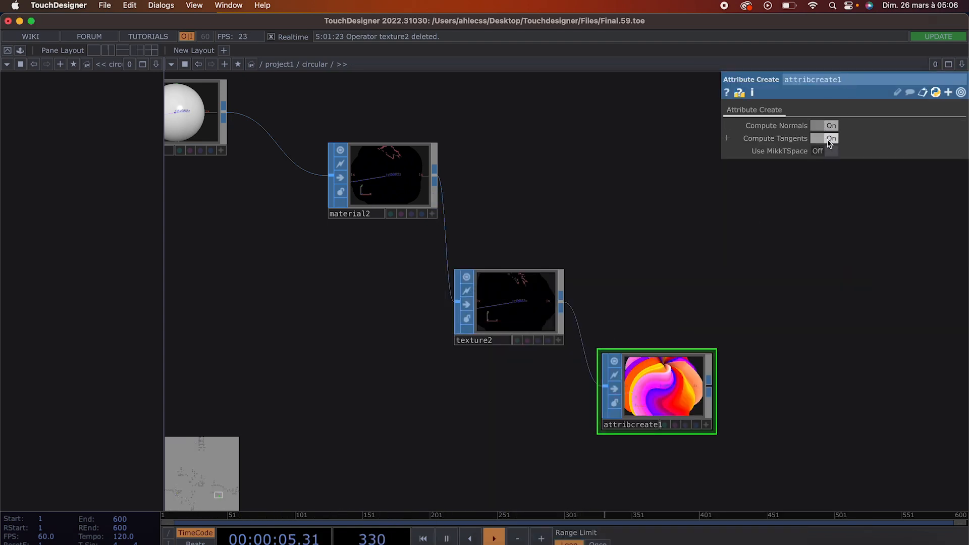
# Set the Phase of the Color1 ramp to the expression absTime.seconds.
pyautogui.moveTo(768, 402); pyautogui.dragTo(766, 353)
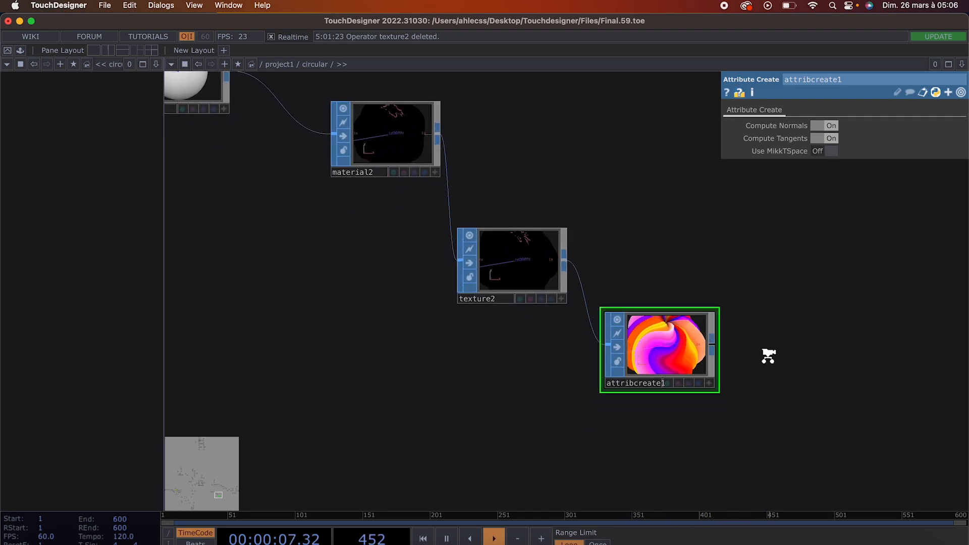
pyautogui.scroll(-2, 714, 281)
pyautogui.moveTo(669, 229); pyautogui.dragTo(764, 256)
pyautogui.scroll(-3, 765, 256)
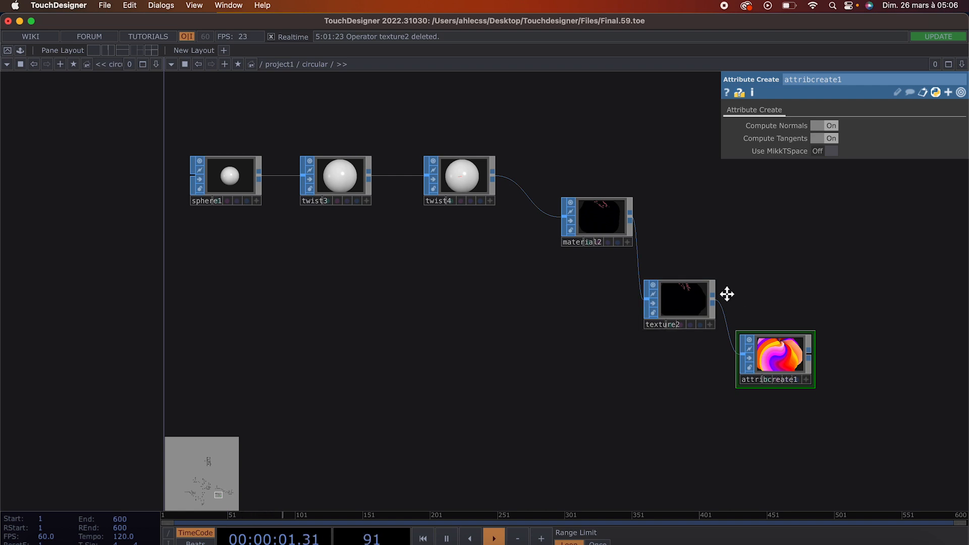
pyautogui.moveTo(757, 298); pyautogui.dragTo(601, 286)
pyautogui.scroll(-3, 651, 338)
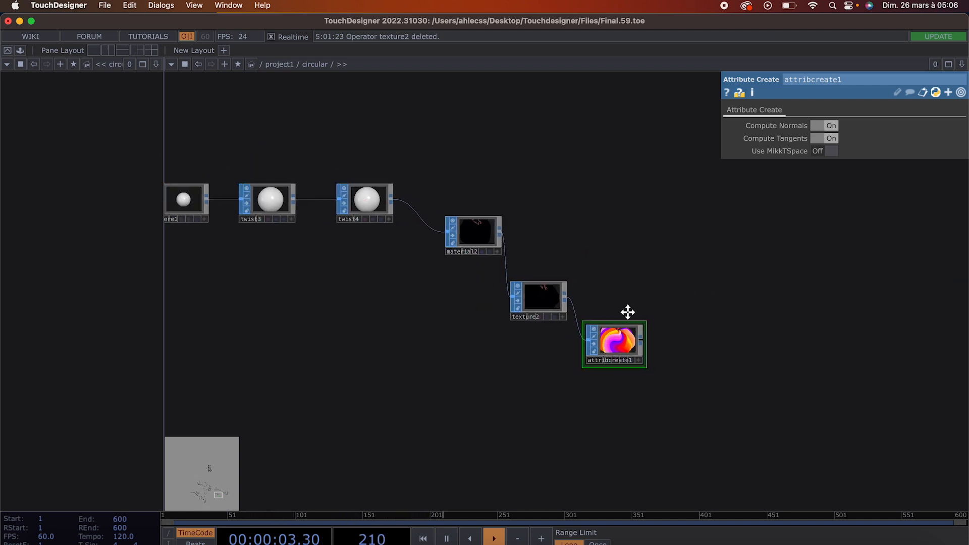
pyautogui.moveTo(634, 313); pyautogui.dragTo(513, 310)
pyautogui.moveTo(682, 281); pyautogui.dragTo(418, 297)
pyautogui.moveTo(610, 313); pyautogui.dragTo(202, 353)
pyautogui.moveTo(714, 216); pyautogui.dragTo(434, 364)
pyautogui.scroll(5, 570, 187)
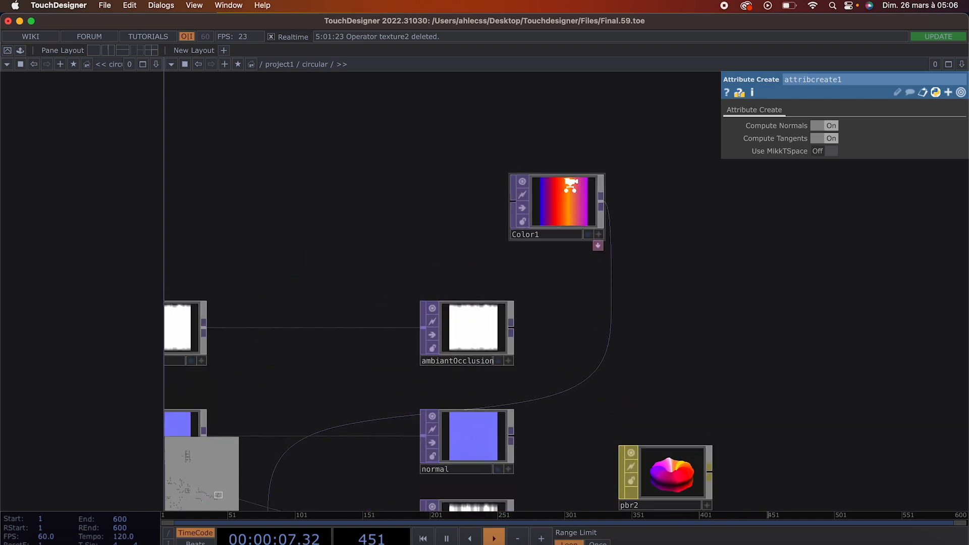
pyautogui.click(571, 200)
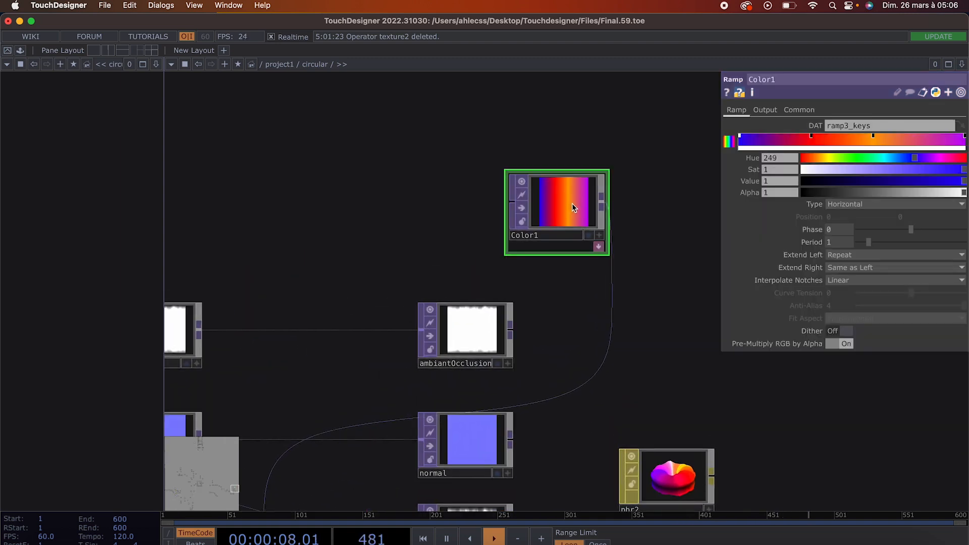
pyautogui.click(840, 231)
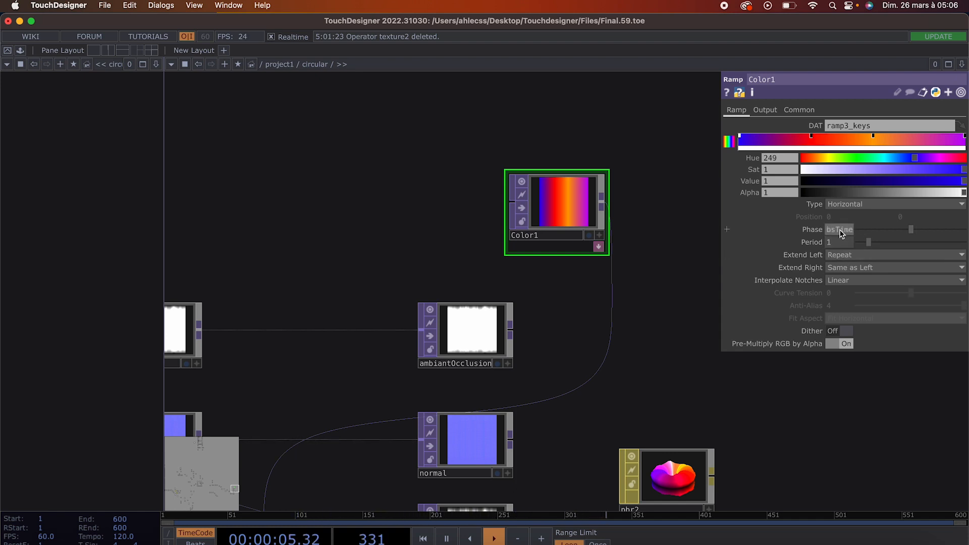
pyautogui.write('absTime.seconds')
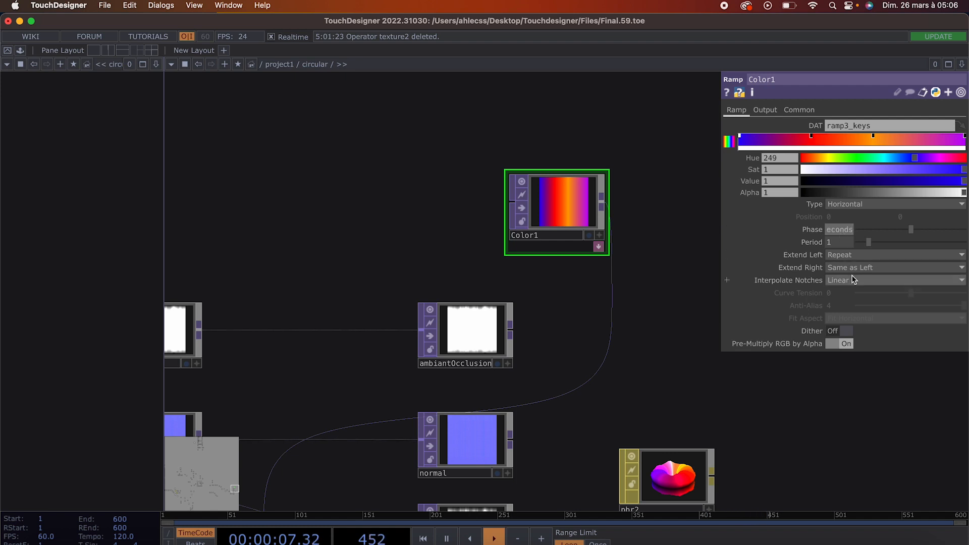
pyautogui.press('Return')
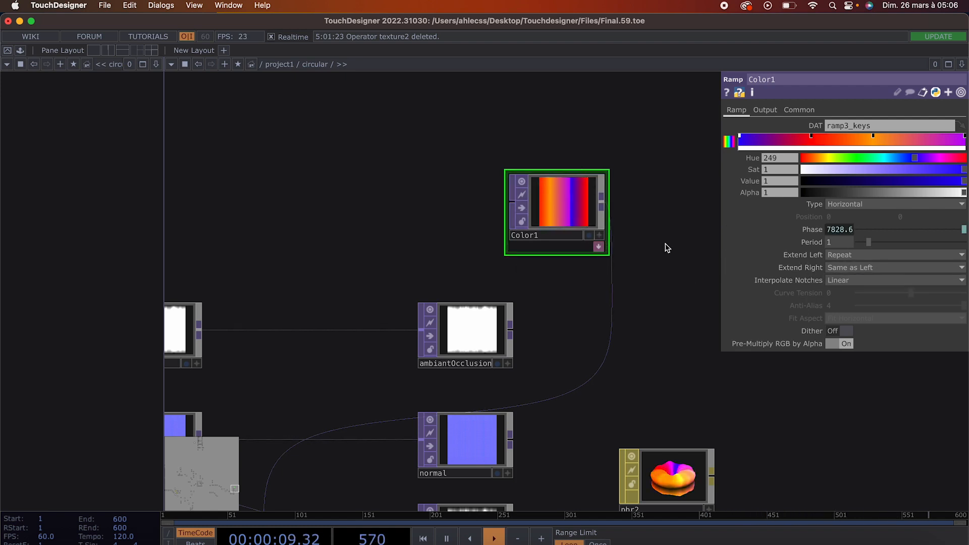
# Extend Color1's Phase expression to absTime.seconds * 0.3.
pyautogui.click(842, 231)
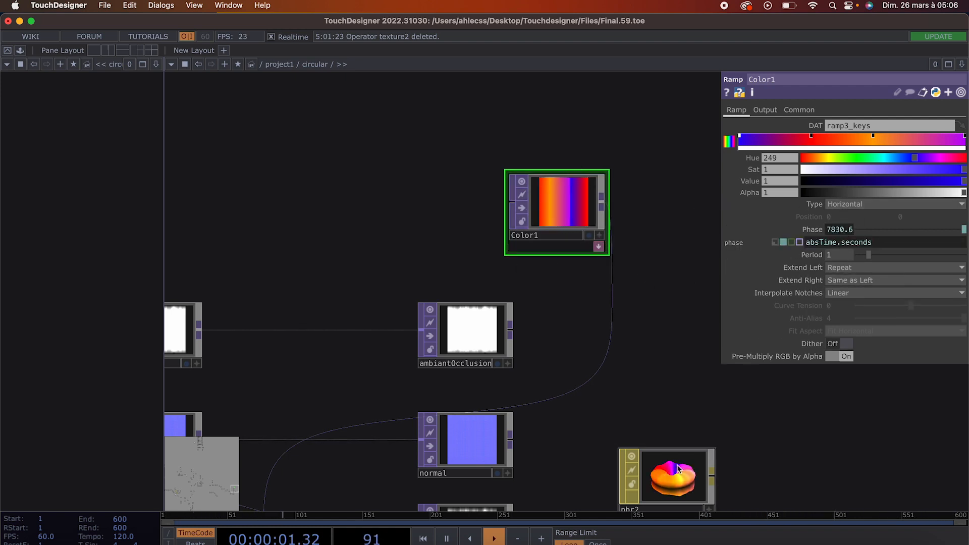
pyautogui.write('*')
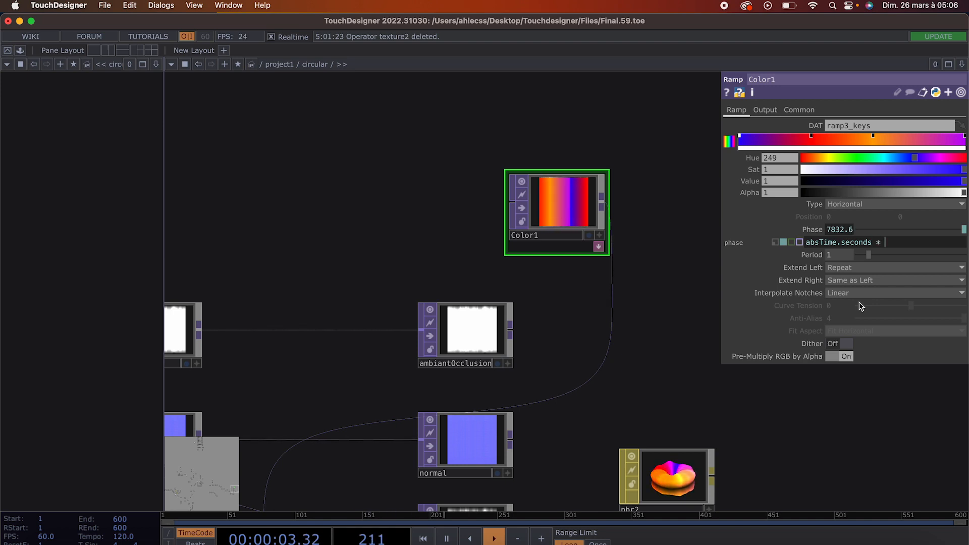
pyautogui.write(' 0.3')
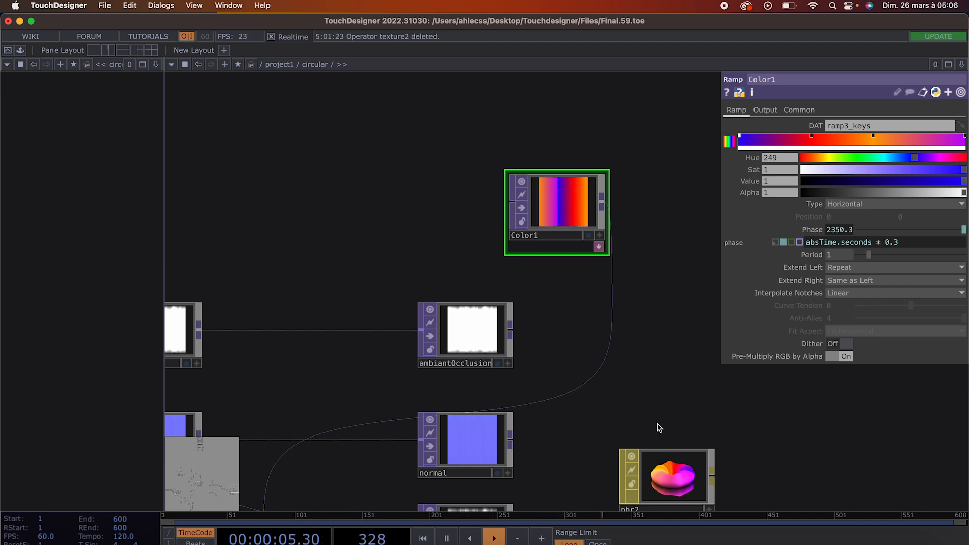
pyautogui.scroll(-4, 587, 362)
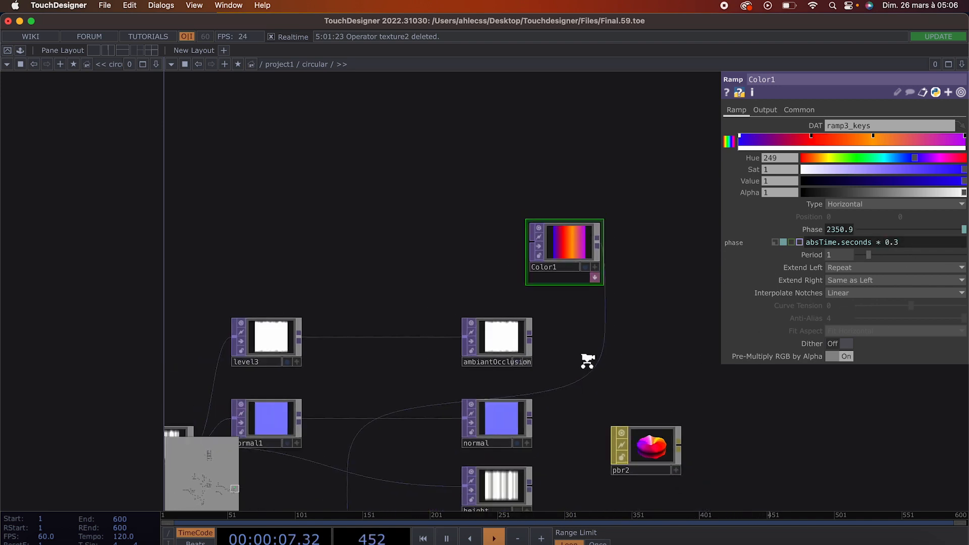
pyautogui.moveTo(439, 426); pyautogui.dragTo(745, 276)
pyautogui.scroll(-5, 494, 378)
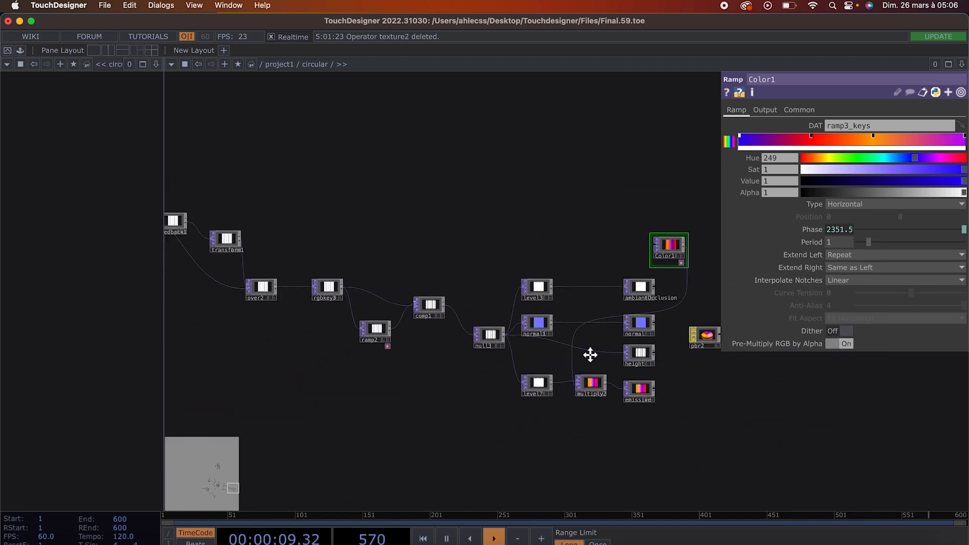
pyautogui.scroll(5, 477, 356)
pyautogui.scroll(8, 396, 372)
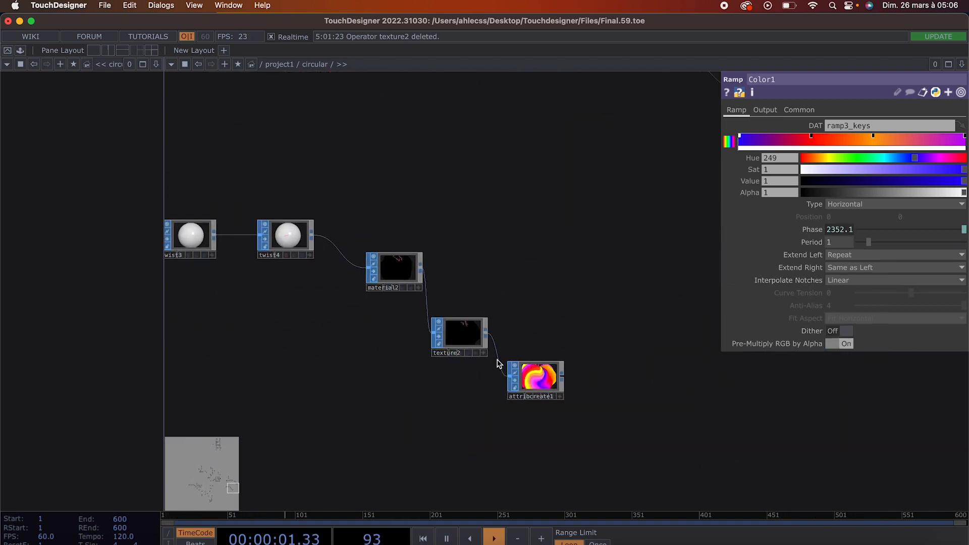
# Try Vertical and Radial for the Color1 ramp, then set its Type to Circular.
pyautogui.scroll(2, 555, 373)
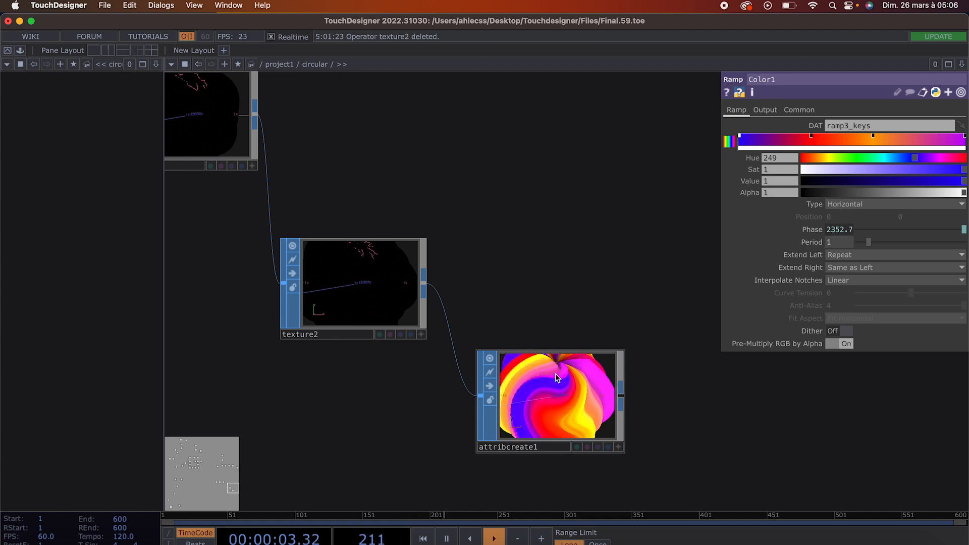
pyautogui.click(848, 204)
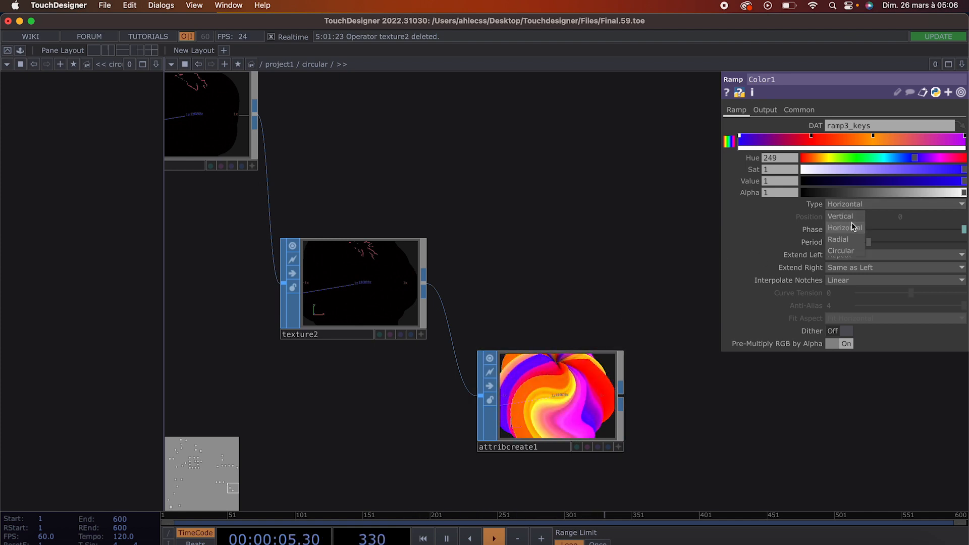
pyautogui.click(853, 223)
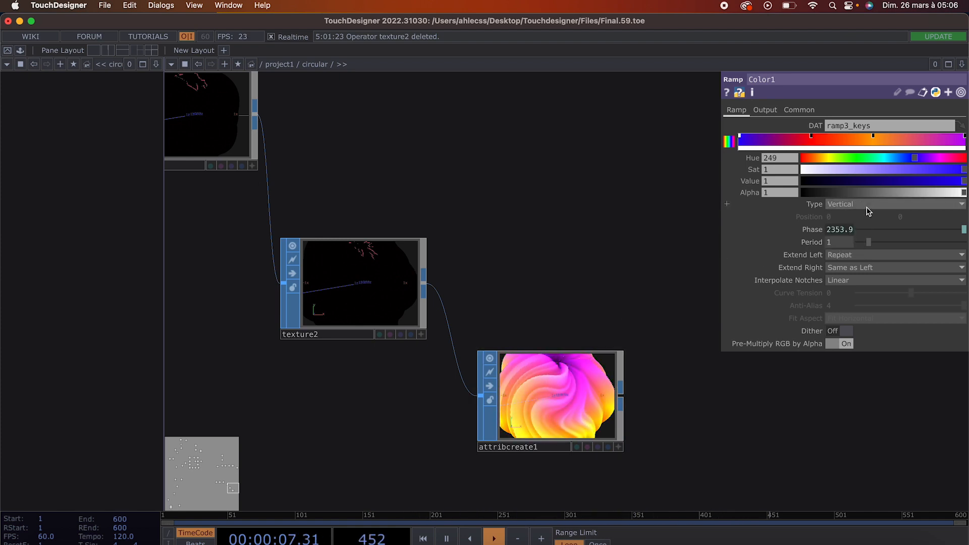
pyautogui.click(849, 204)
pyautogui.click(839, 240)
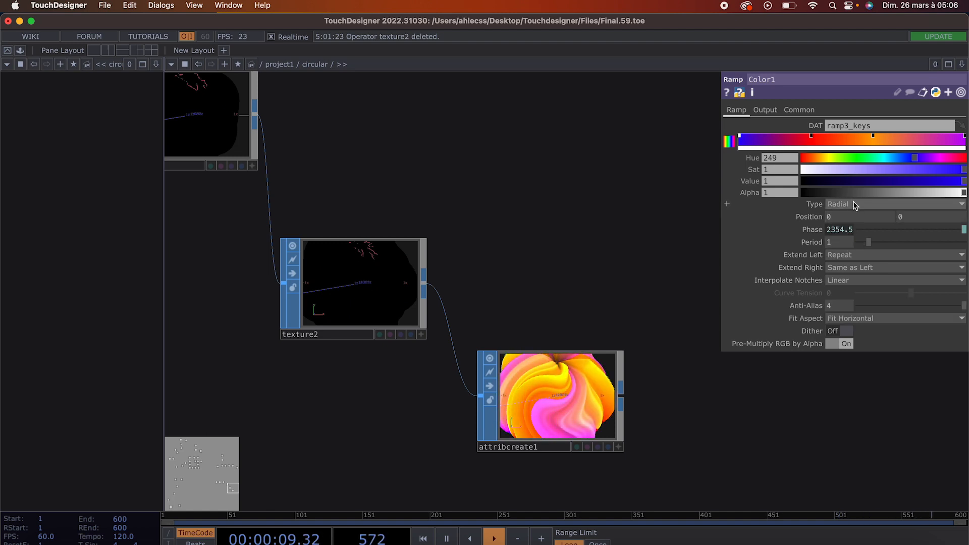
pyautogui.click(853, 202)
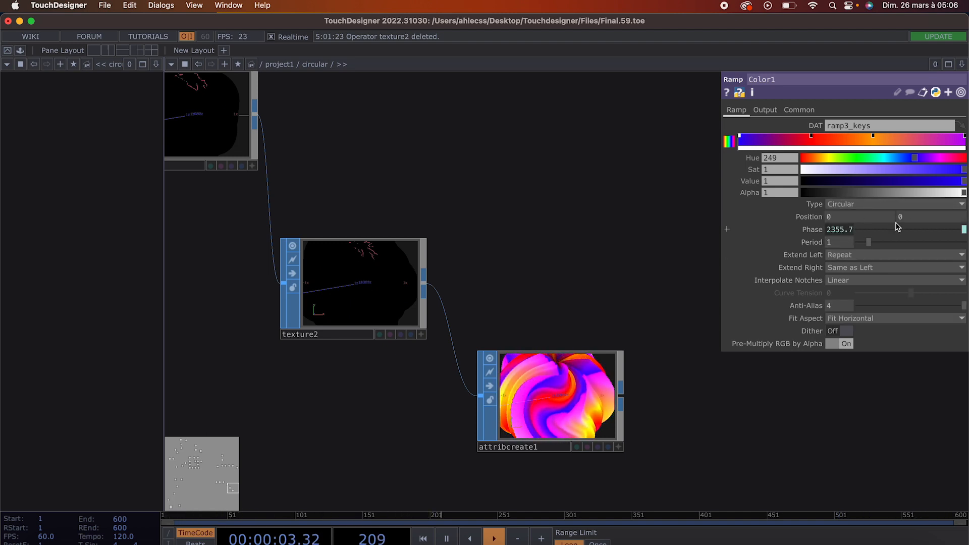
# Set the first two Radius values of sphere1 to 0.7.
pyautogui.scroll(-2, 574, 344)
pyautogui.scroll(-1, 575, 345)
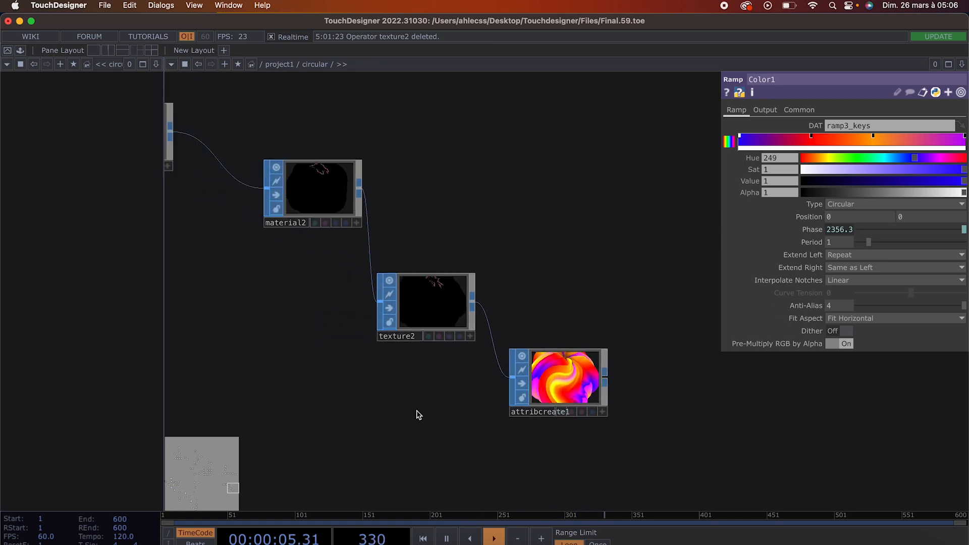
pyautogui.moveTo(414, 410); pyautogui.dragTo(659, 410)
pyautogui.scroll(-2, 429, 384)
pyautogui.moveTo(532, 336); pyautogui.dragTo(719, 348)
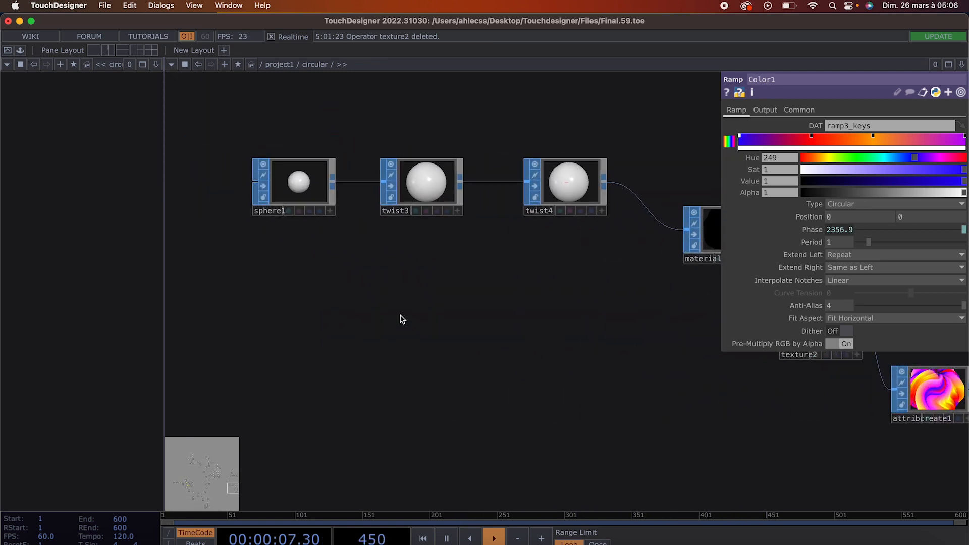
pyautogui.click(307, 199)
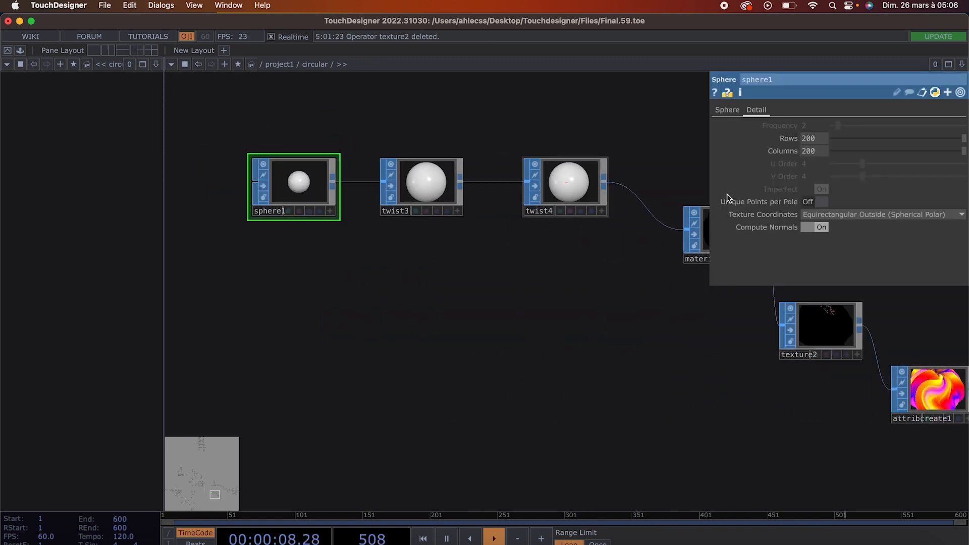
pyautogui.click(728, 110)
pyautogui.moveTo(690, 331); pyautogui.dragTo(504, 333)
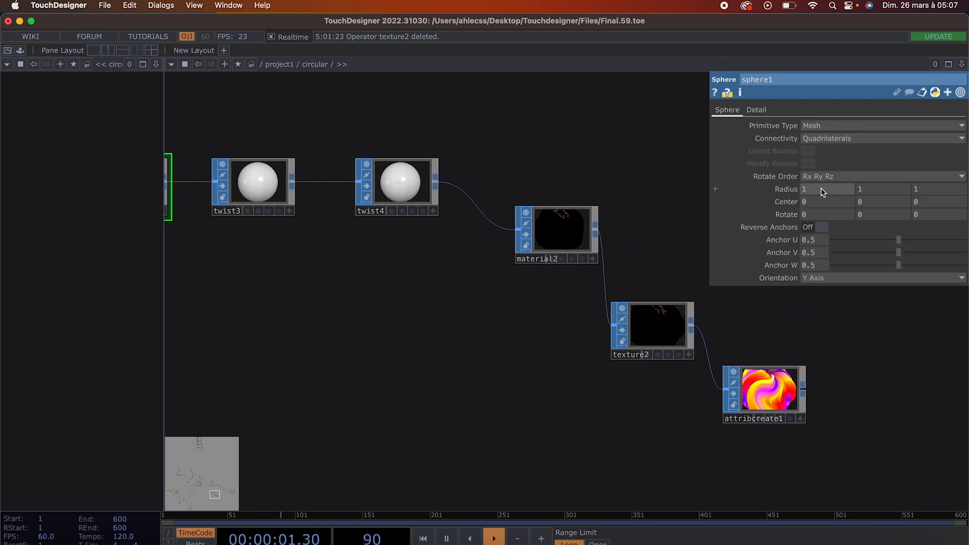
pyautogui.click(822, 192)
pyautogui.write('0.7')
pyautogui.press('Tab')
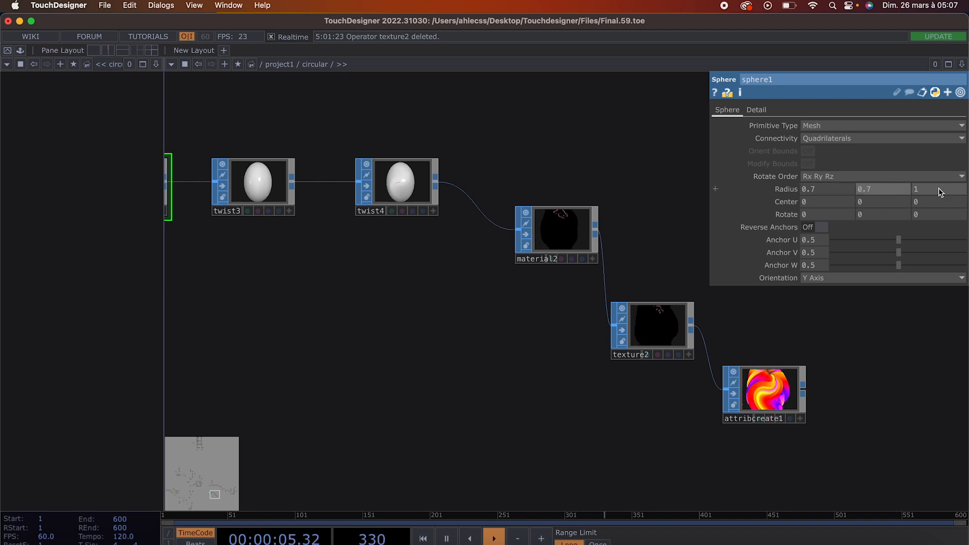
pyautogui.click(939, 189)
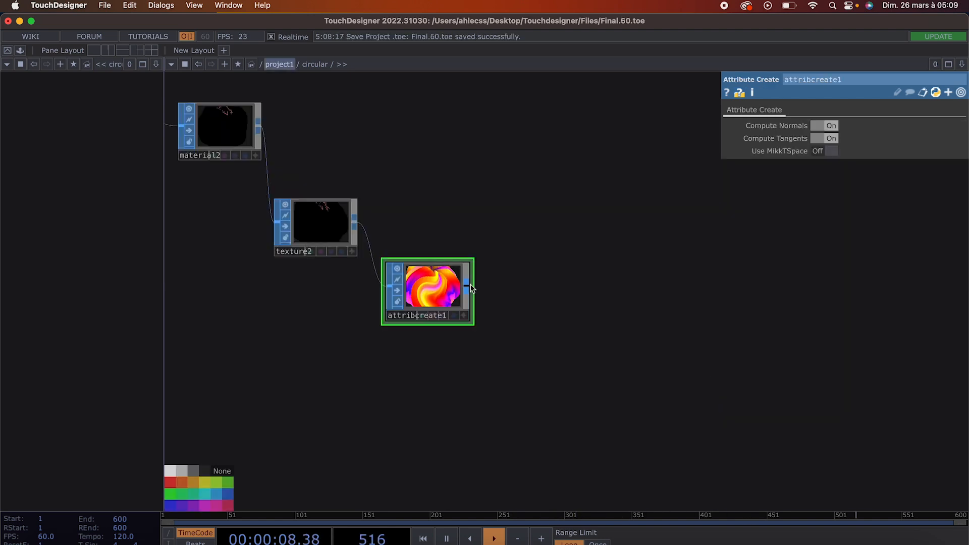
# Add a Geometry COMP connected to the output of attribcreate1.
pyautogui.click(570, 352)
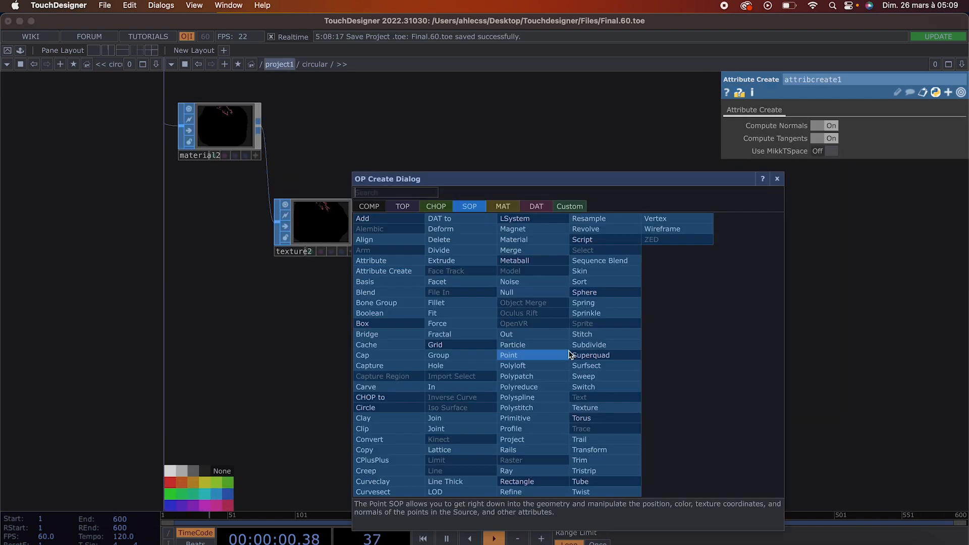
pyautogui.click(369, 206)
pyautogui.write('geo')
pyautogui.click(373, 302)
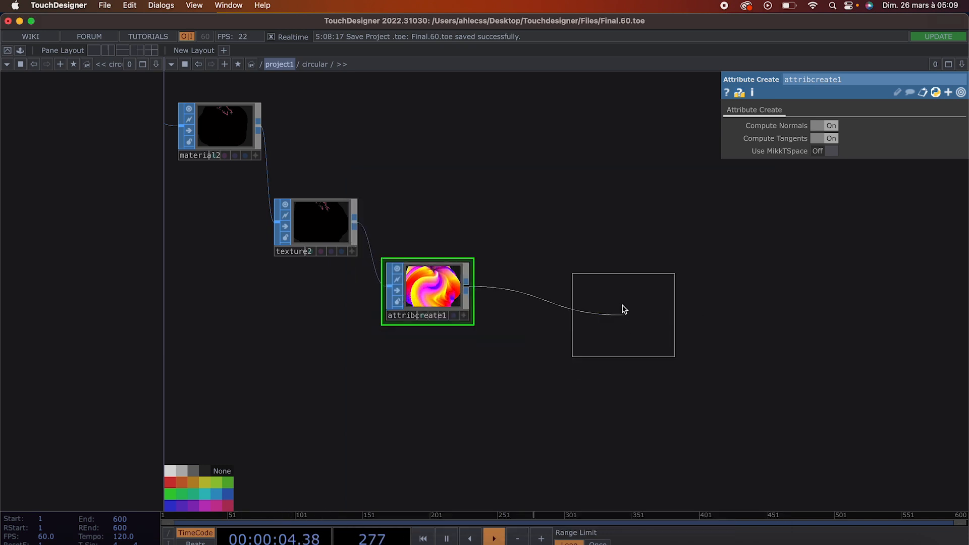
pyautogui.click(605, 317)
pyautogui.scroll(-5, 606, 385)
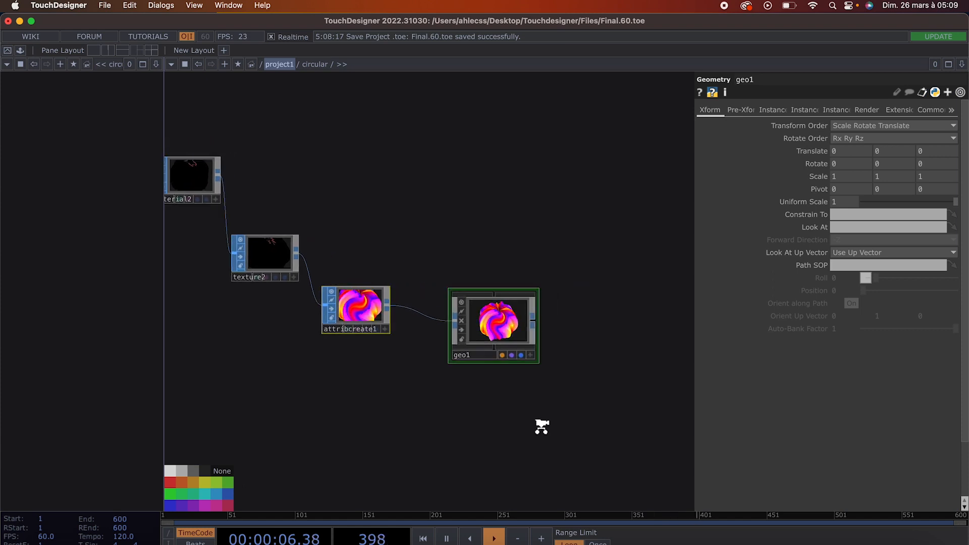
pyautogui.scroll(3, 492, 352)
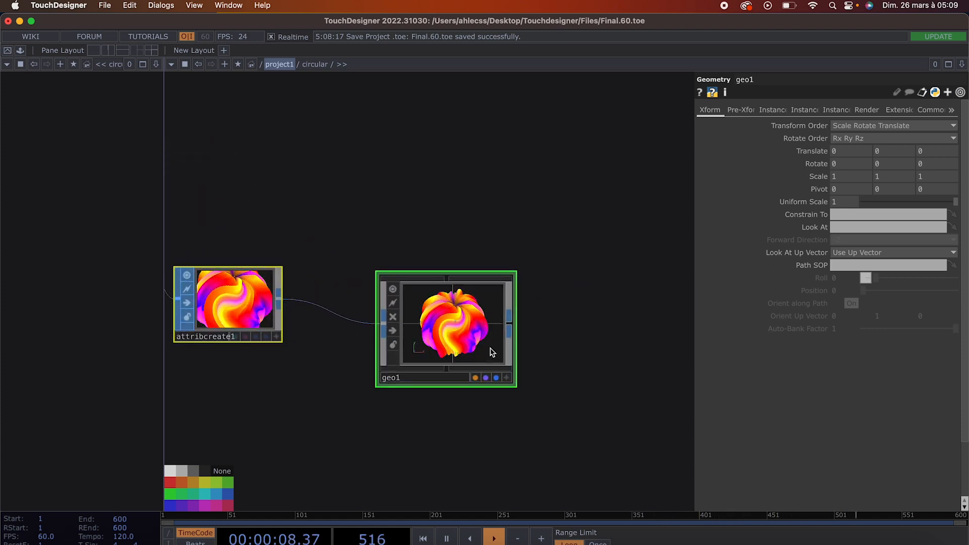
# Add a Light COMP and place it above geo1.
pyautogui.scroll(-2, 491, 348)
pyautogui.doubleClick(549, 370)
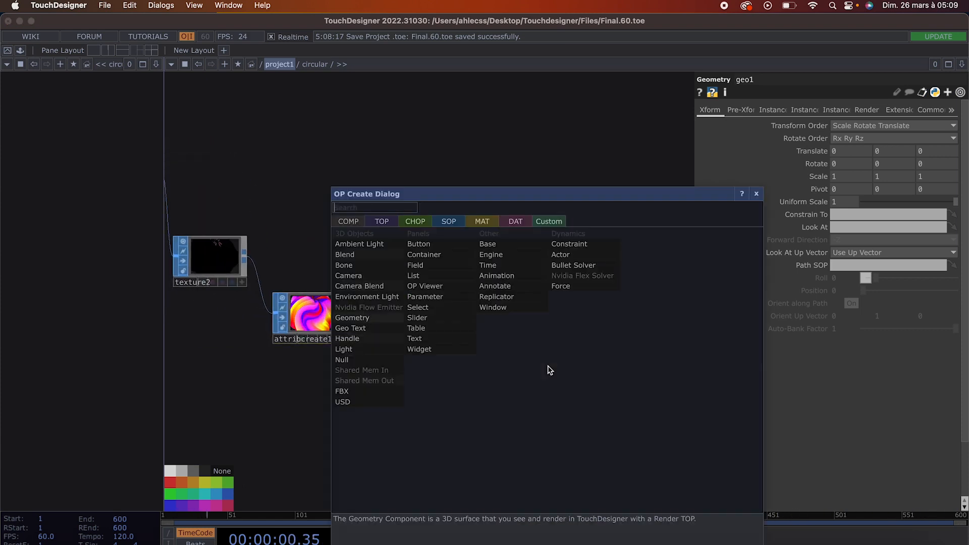
pyautogui.write('light')
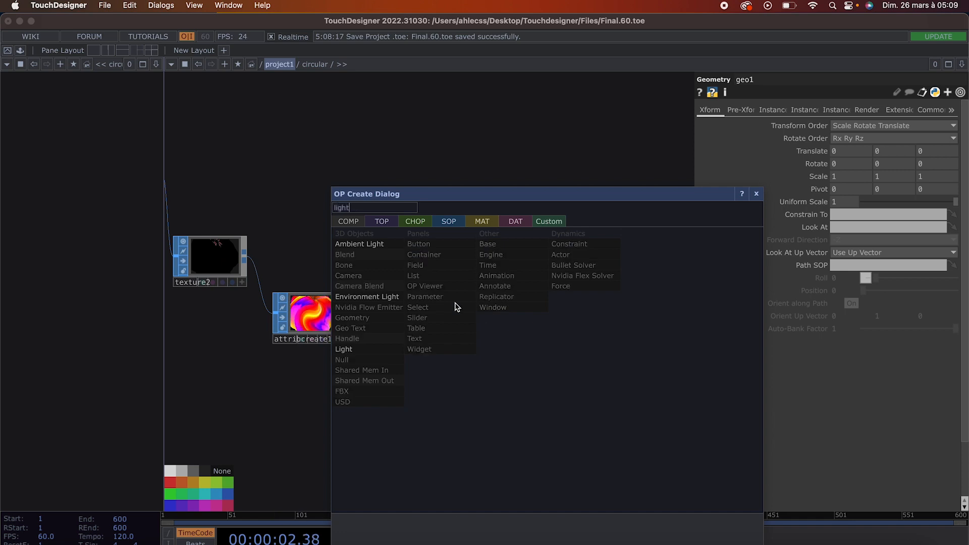
pyautogui.click(368, 347)
pyautogui.click(460, 194)
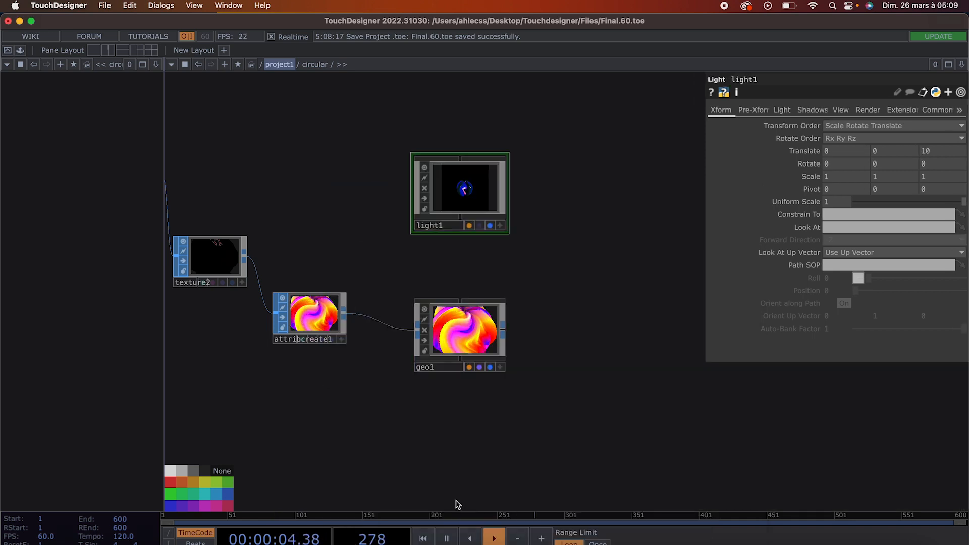
# Add a Camera COMP and place it below geo1.
pyautogui.moveTo(458, 503); pyautogui.dragTo(455, 405)
pyautogui.doubleClick(457, 405)
pyautogui.write('cam')
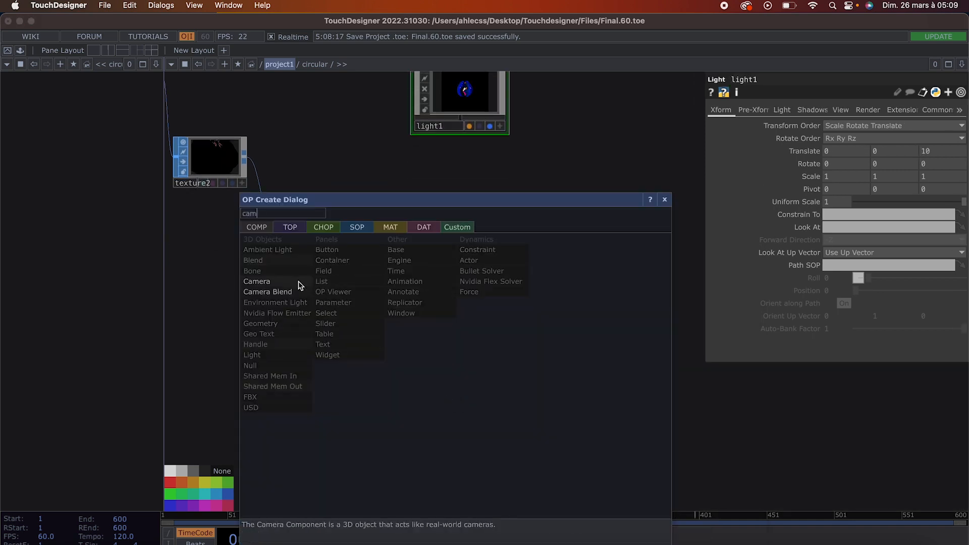
pyautogui.click(301, 285)
pyautogui.click(464, 381)
# Add a Render TOP beside geo1 to render the geometry, light and camera.
pyautogui.doubleClick(500, 296)
pyautogui.write('render')
pyautogui.click(336, 148)
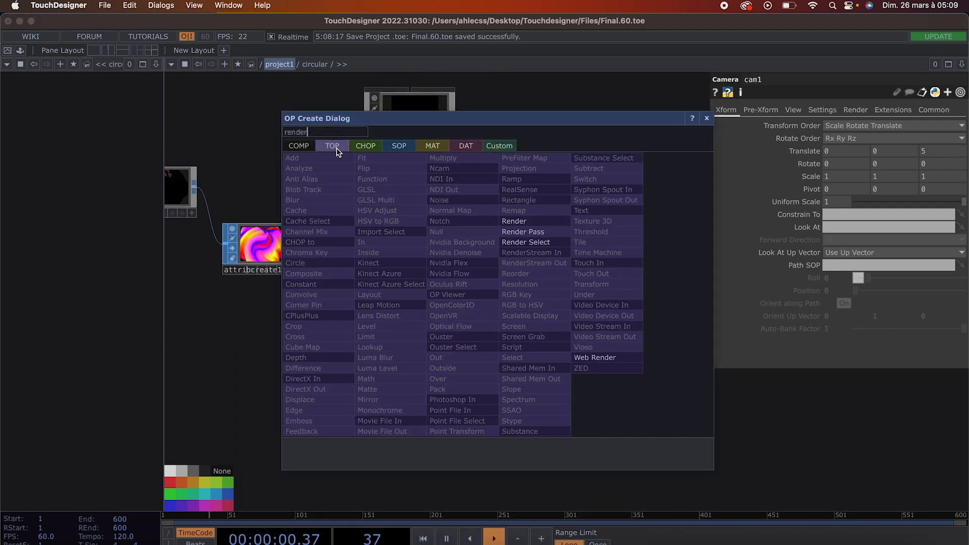
pyautogui.click(517, 222)
pyautogui.click(576, 260)
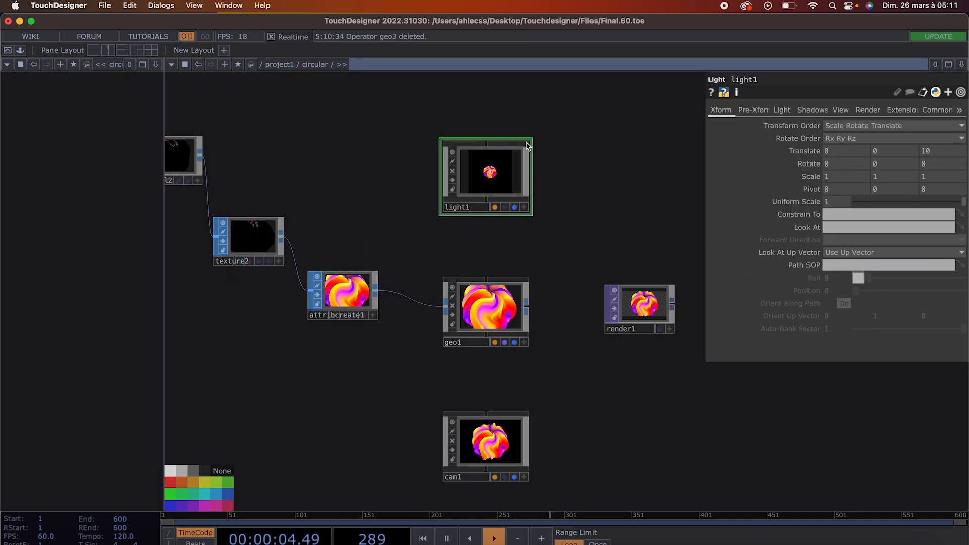
# Set the Dimmer of light1 to 4.
pyautogui.click(783, 110)
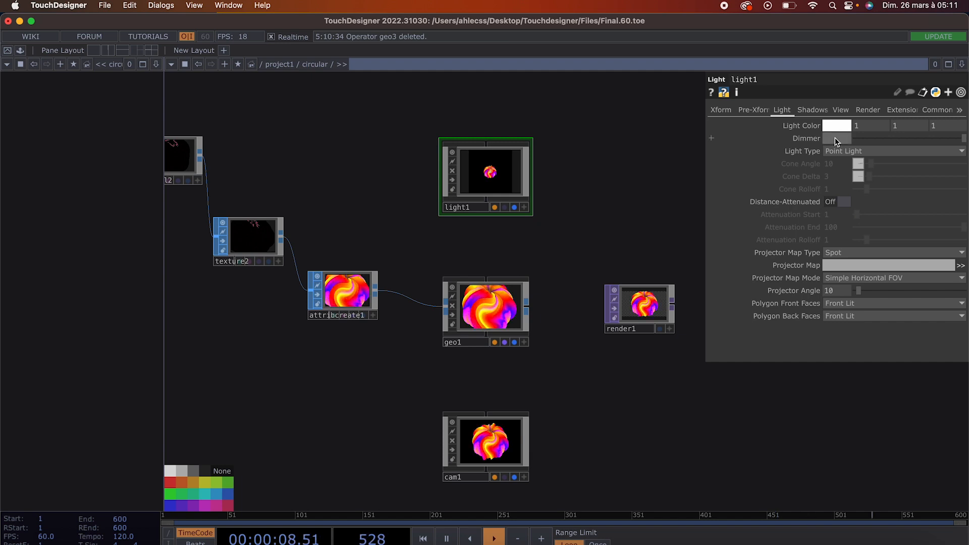
pyautogui.write('4')
pyautogui.press('Return')
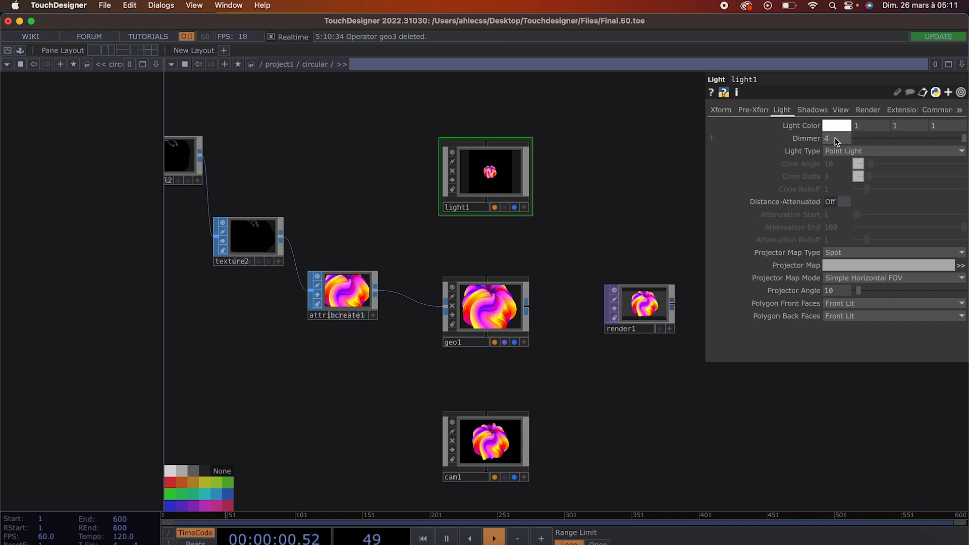
# Add a Channel Mix TOP connected to the output of render1.
pyautogui.scroll(3, 592, 321)
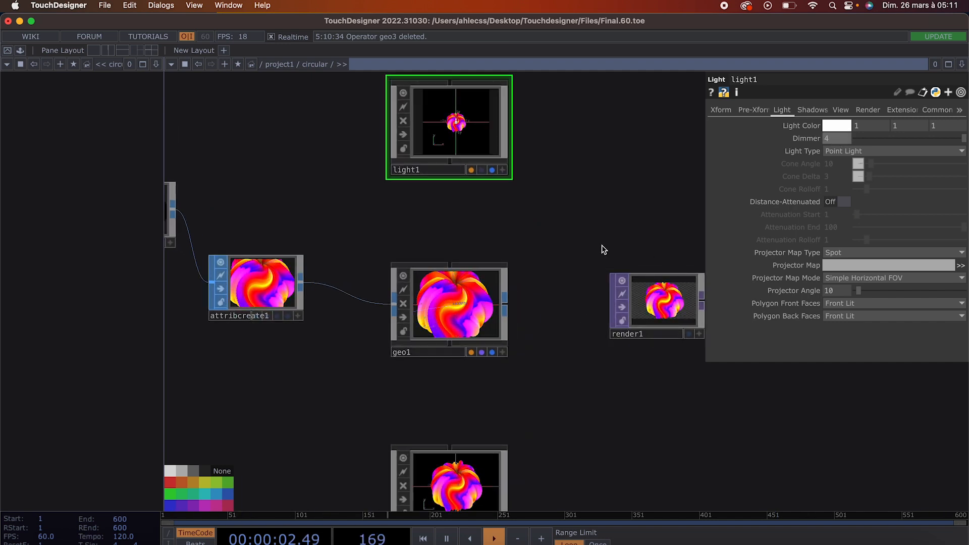
pyautogui.moveTo(665, 233); pyautogui.dragTo(535, 233)
pyautogui.scroll(-2, 536, 233)
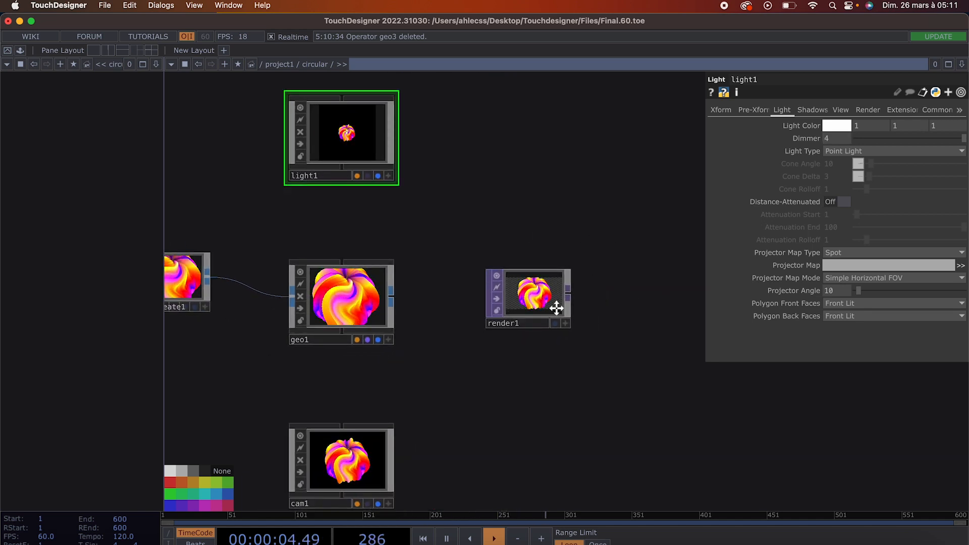
pyautogui.moveTo(612, 300); pyautogui.dragTo(520, 298)
pyautogui.click(476, 294)
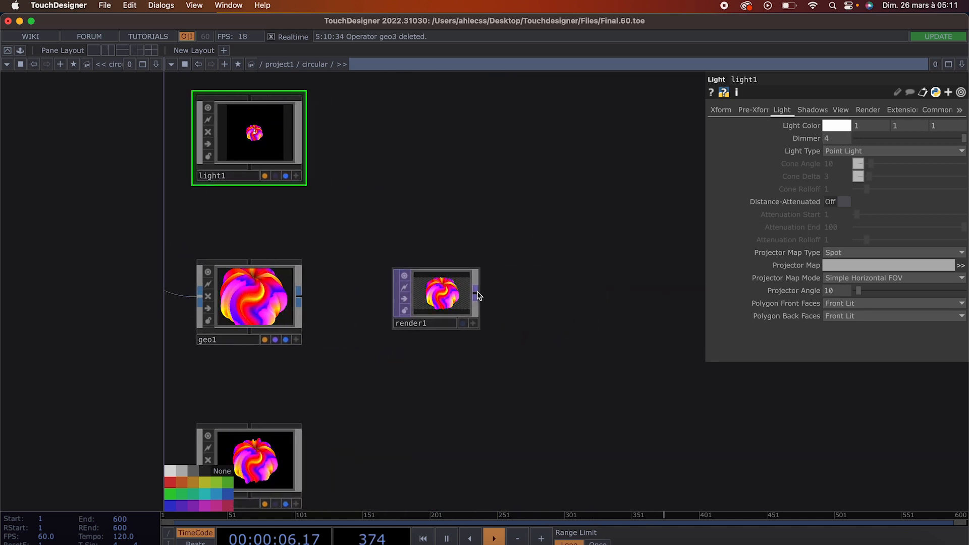
pyautogui.click(572, 298)
pyautogui.write('chan')
pyautogui.click(382, 236)
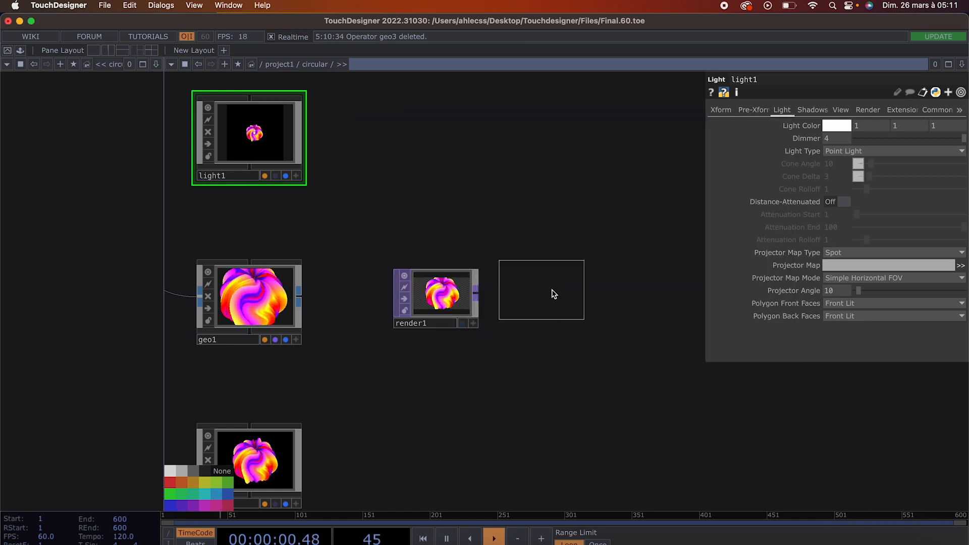
pyautogui.click(565, 295)
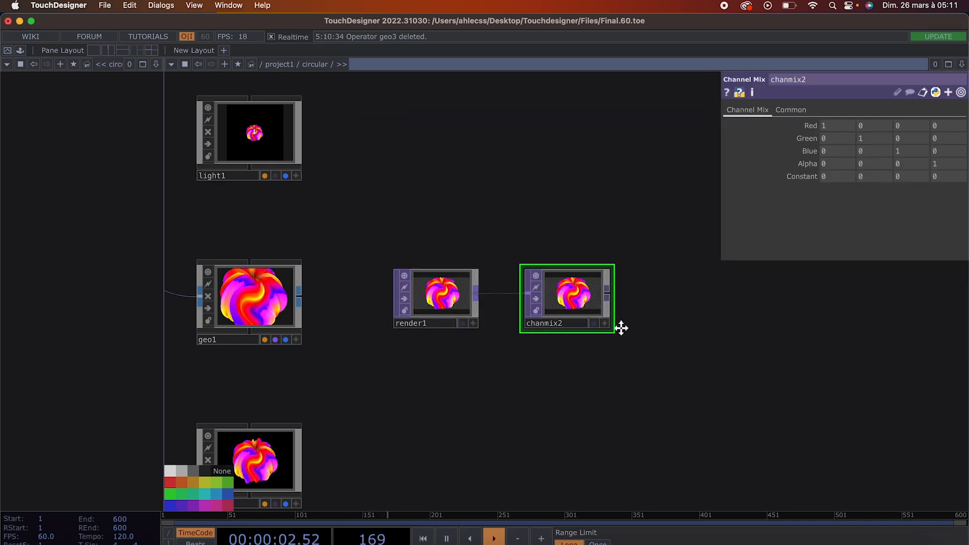
# Add a Blur TOP after chanmix2 with Pre-Shrink 2 and Filter Size 6.
pyautogui.moveTo(632, 327); pyautogui.dragTo(554, 317)
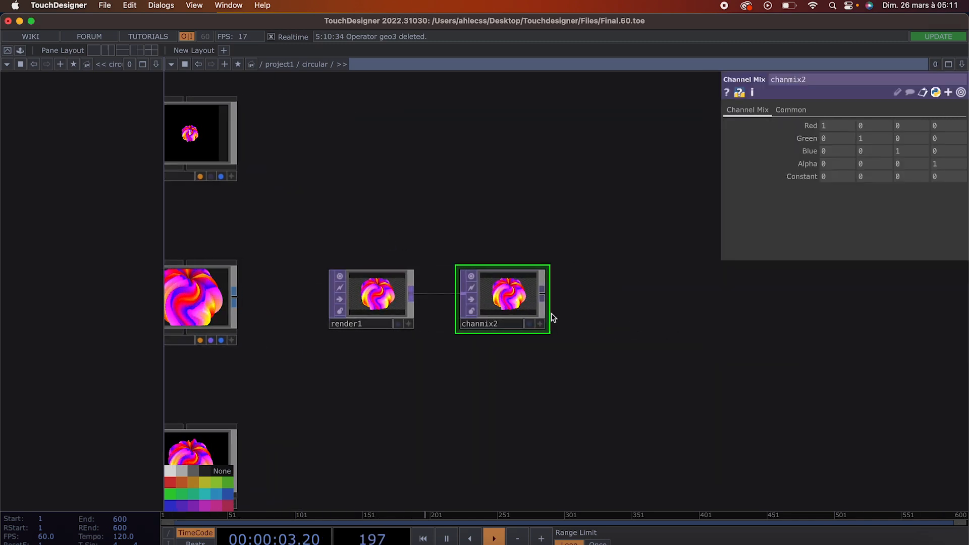
pyautogui.click(643, 302)
pyautogui.write('blur')
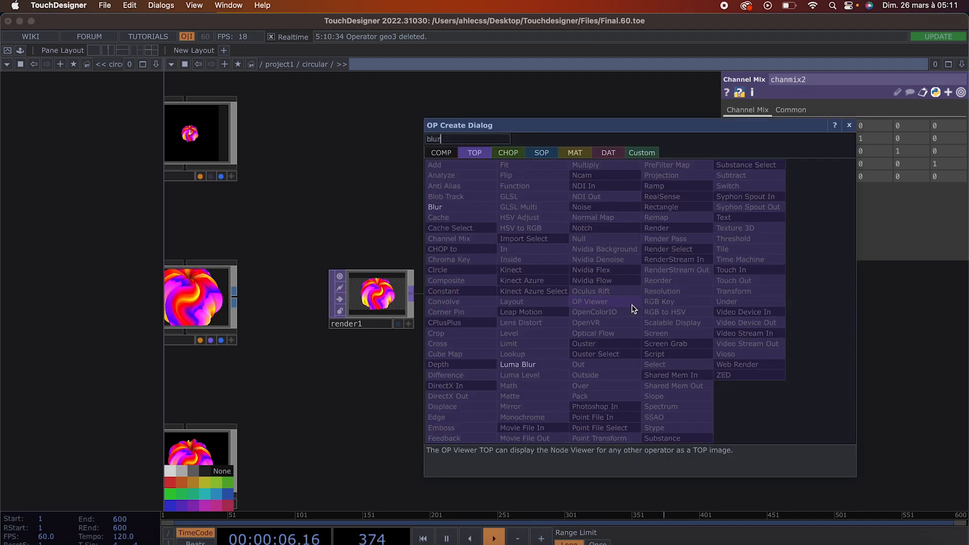
pyautogui.click(435, 207)
pyautogui.click(660, 302)
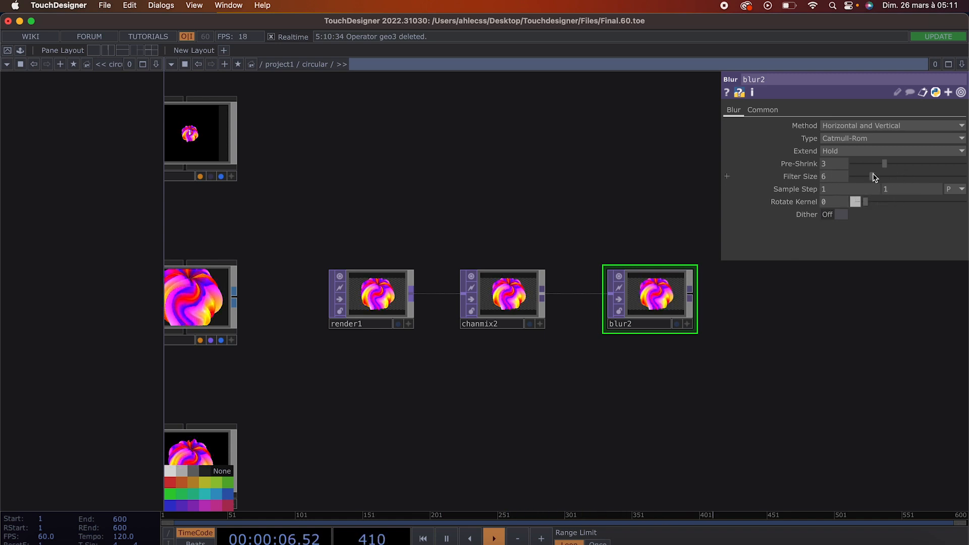
pyautogui.moveTo(882, 164); pyautogui.dragTo(864, 163)
# Add a second Render TOP and place it above render1.
pyautogui.moveTo(552, 199); pyautogui.dragTo(508, 229)
pyautogui.press('Tab')
pyautogui.write('render')
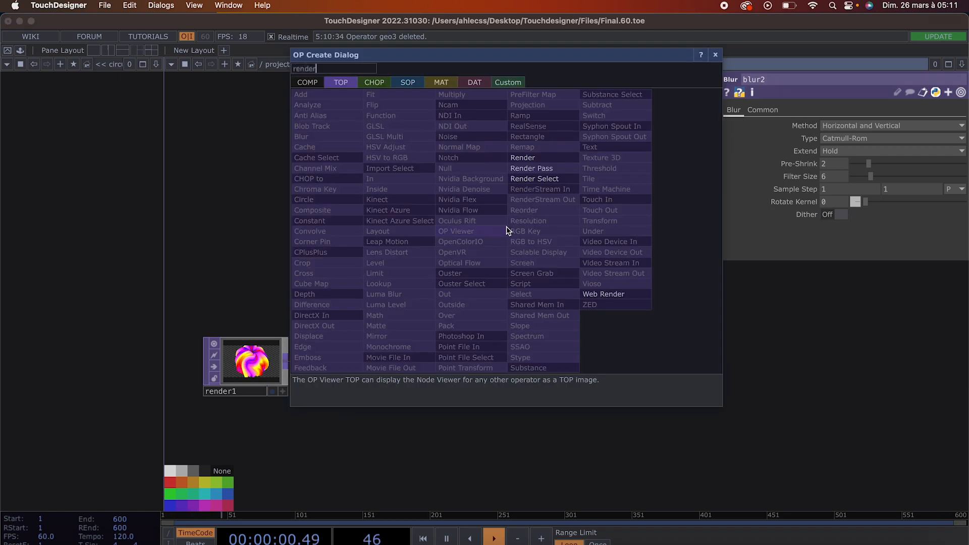
pyautogui.click(530, 157)
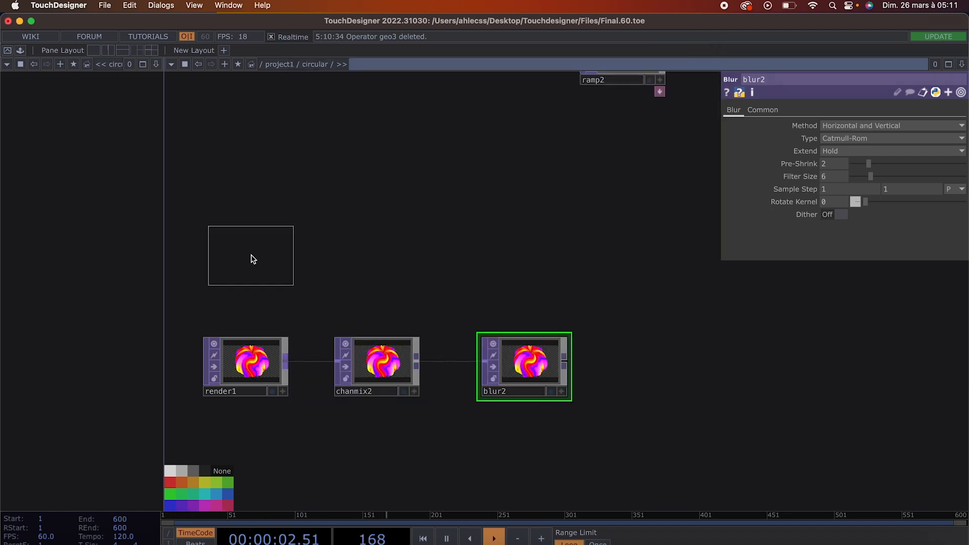
pyautogui.click(253, 259)
# Add a Composite TOP combining the outputs of render3 and blur2.
pyautogui.click(286, 248)
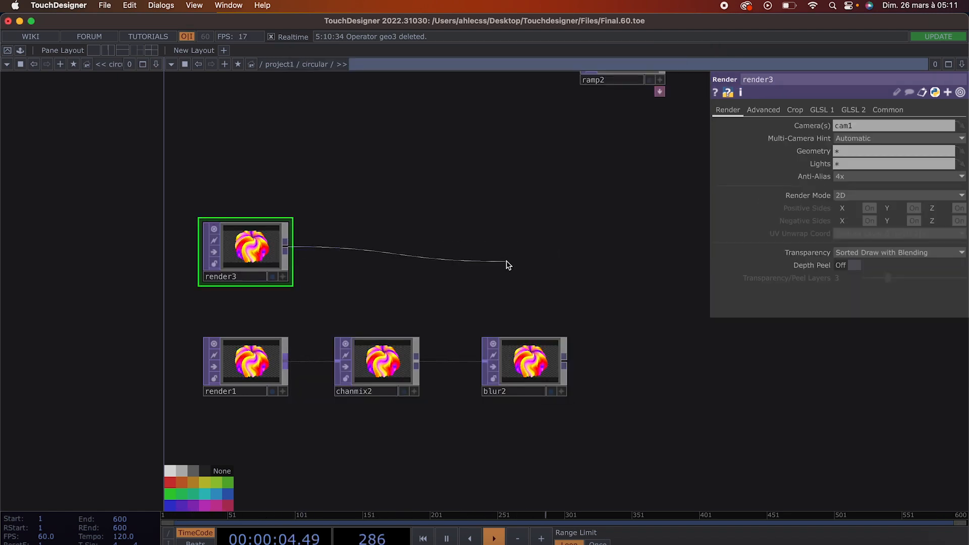
pyautogui.click(507, 265)
pyautogui.write('co')
pyautogui.click(335, 246)
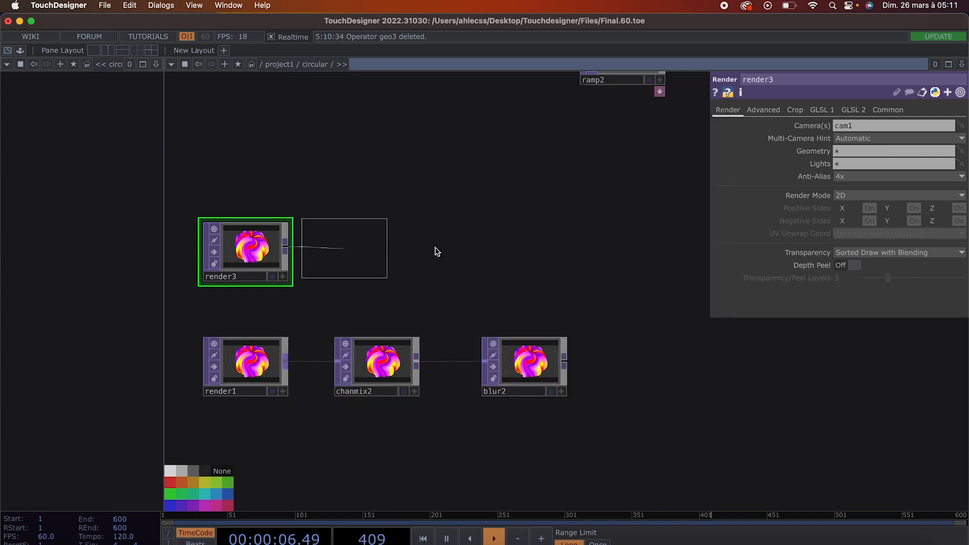
pyautogui.click(535, 259)
pyautogui.moveTo(525, 366); pyautogui.dragTo(522, 257)
pyautogui.hscroll(5, 591, 333)
pyautogui.scroll(4, 522, 257)
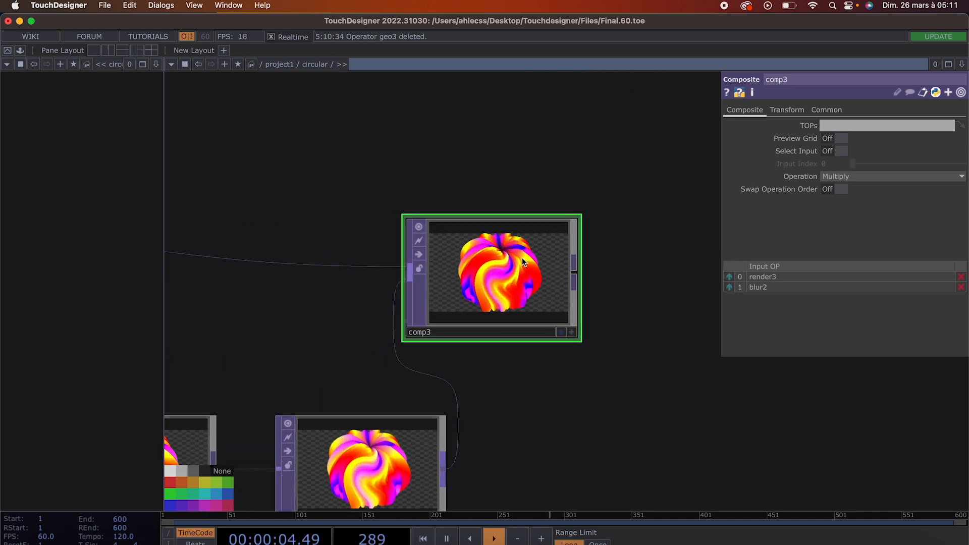
pyautogui.scroll(-2, 522, 257)
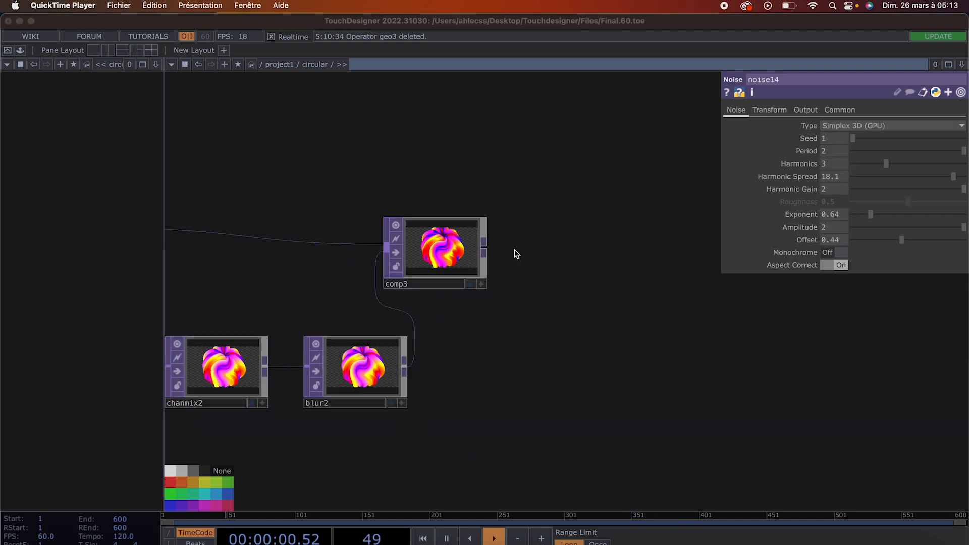
# Add another Composite TOP fed by the output of comp3.
pyautogui.click(520, 283)
pyautogui.moveTo(520, 284); pyautogui.dragTo(520, 283)
pyautogui.scroll(-2, 519, 284)
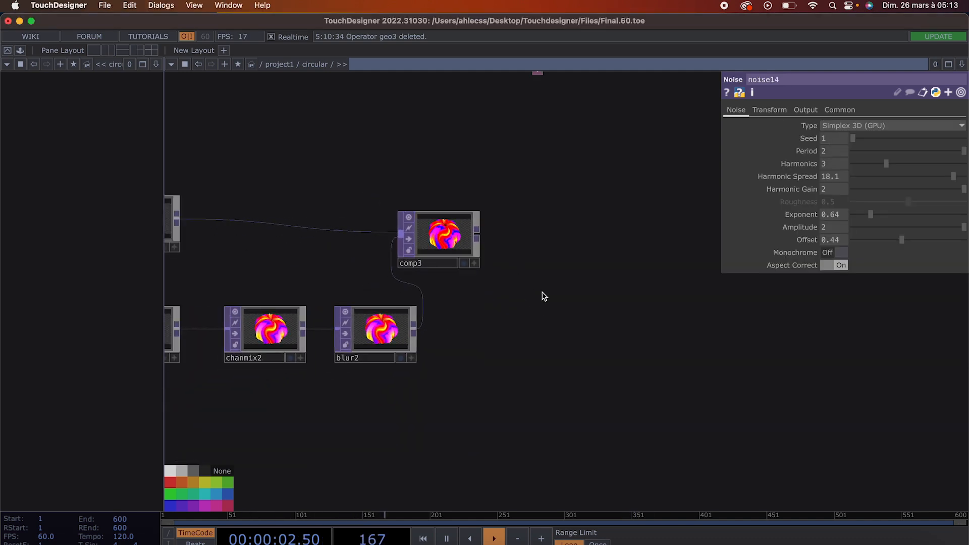
pyautogui.moveTo(608, 324); pyautogui.dragTo(441, 248)
pyautogui.moveTo(311, 178); pyautogui.dragTo(470, 246)
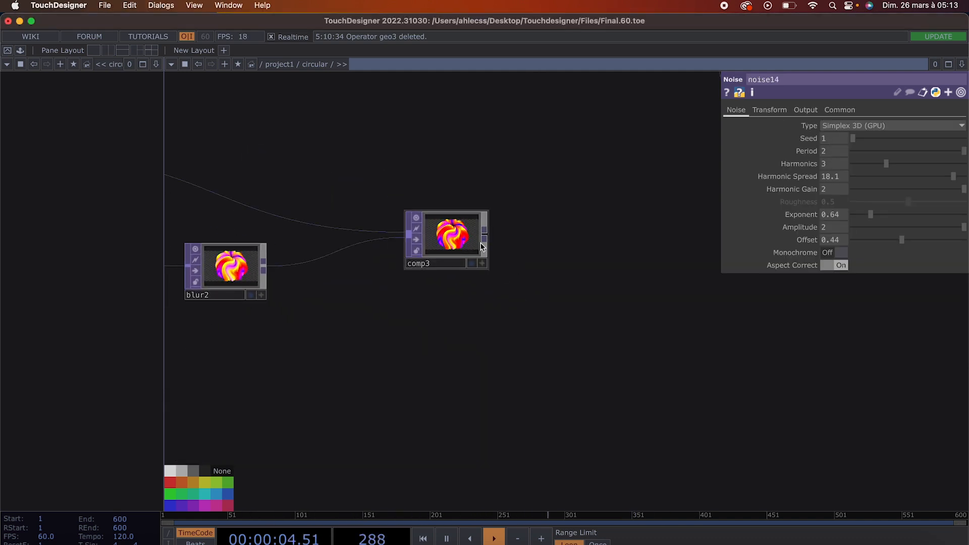
pyautogui.moveTo(595, 267); pyautogui.dragTo(595, 267)
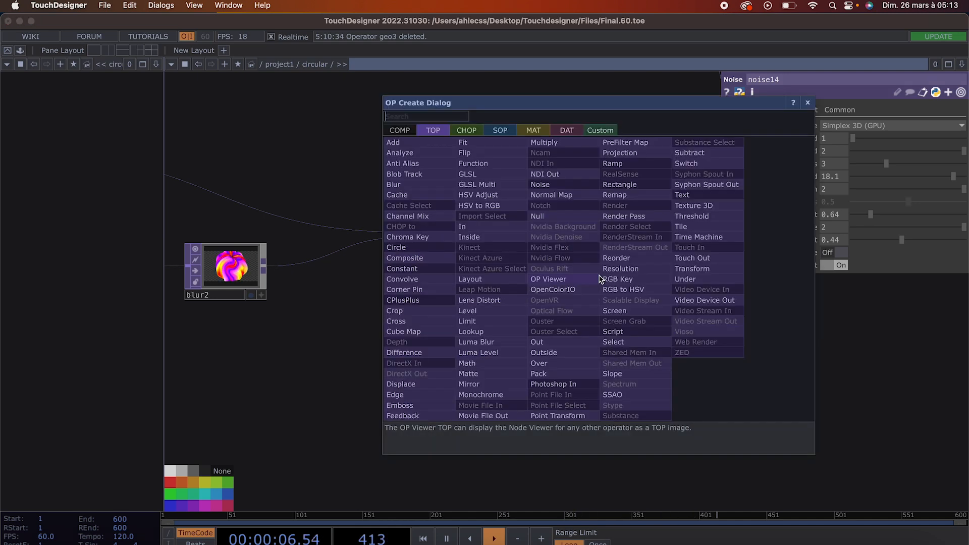
pyautogui.click(460, 271)
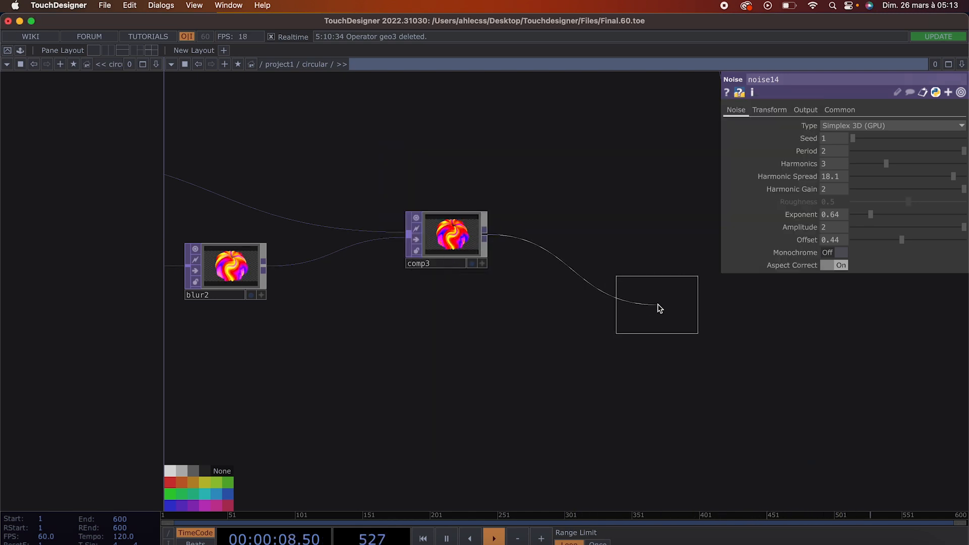
pyautogui.click(659, 308)
# Copy the Color1 ramp node from the material texture network.
pyautogui.moveTo(521, 426); pyautogui.dragTo(560, 387)
pyautogui.moveTo(593, 435); pyautogui.dragTo(294, 361)
pyautogui.scroll(-2, 550, 398)
pyautogui.press('Tab')
pyautogui.press('Escape')
pyautogui.scroll(-3, 467, 319)
pyautogui.scroll(-1, 469, 319)
pyautogui.moveTo(534, 277); pyautogui.dragTo(335, 428)
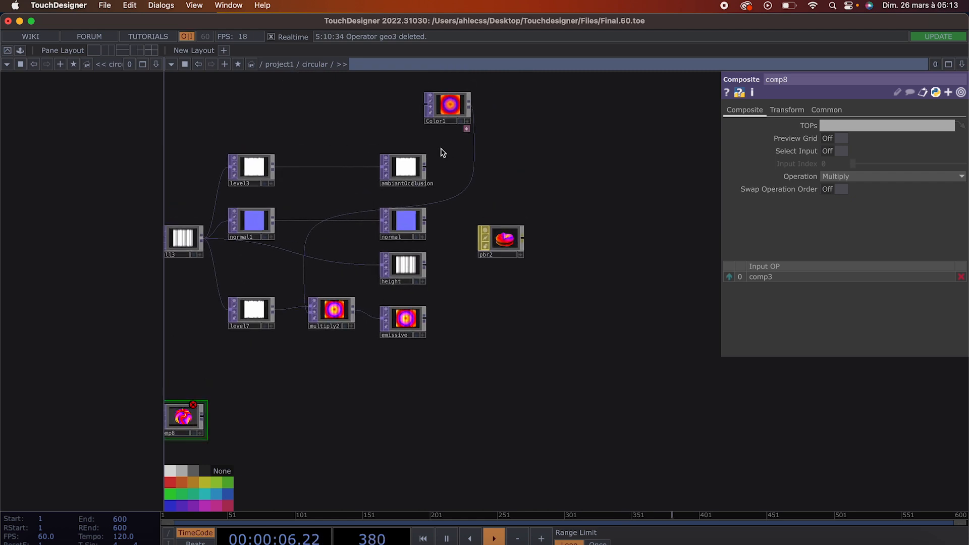
pyautogui.click(451, 119)
pyautogui.moveTo(434, 357); pyautogui.dragTo(748, 148)
pyautogui.moveTo(426, 226); pyautogui.dragTo(490, 213)
pyautogui.scroll(2, 404, 275)
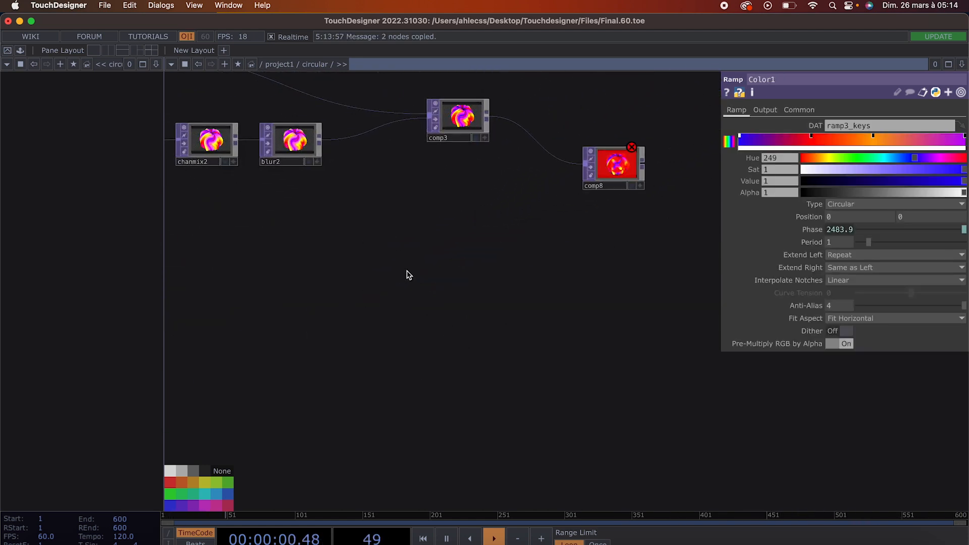
# Paste the ramp copy below blur2 and rename it Background.
pyautogui.hotkey('ctrl', 'v')
pyautogui.click(333, 331)
pyautogui.write('Background')
pyautogui.press('Return')
pyautogui.moveTo(343, 319); pyautogui.dragTo(343, 379)
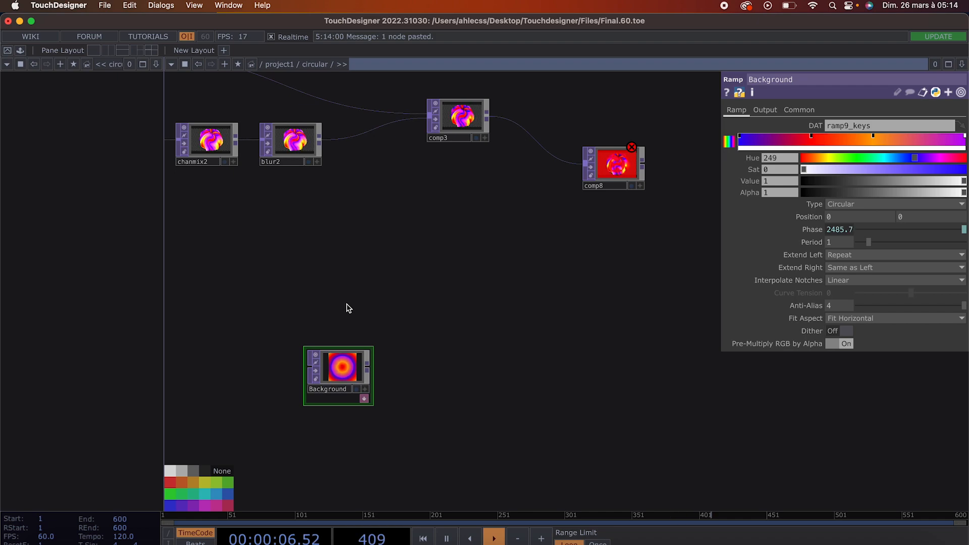
# Add a Noise TOP and align it above the Background ramp.
pyautogui.press('Tab')
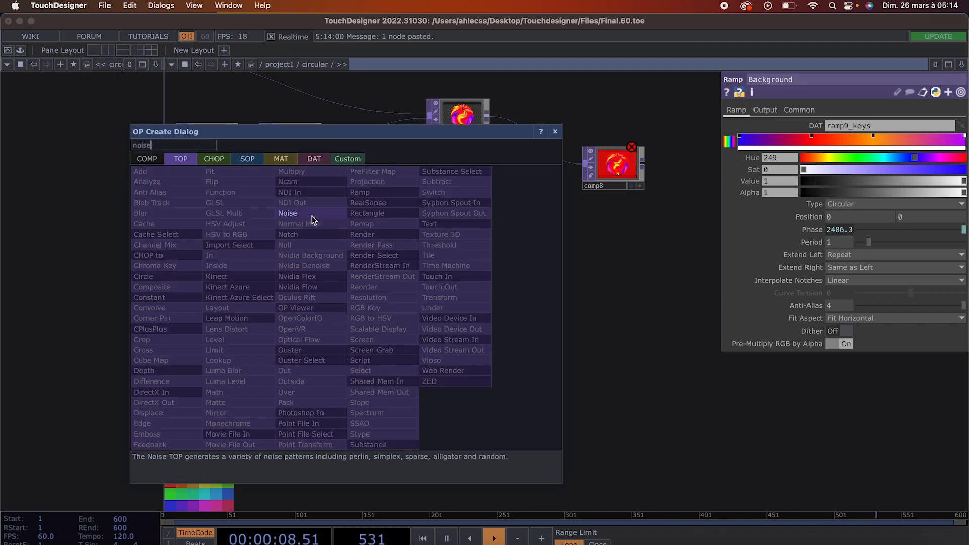
pyautogui.click(313, 218)
pyautogui.click(328, 299)
pyautogui.scroll(3, 297, 316)
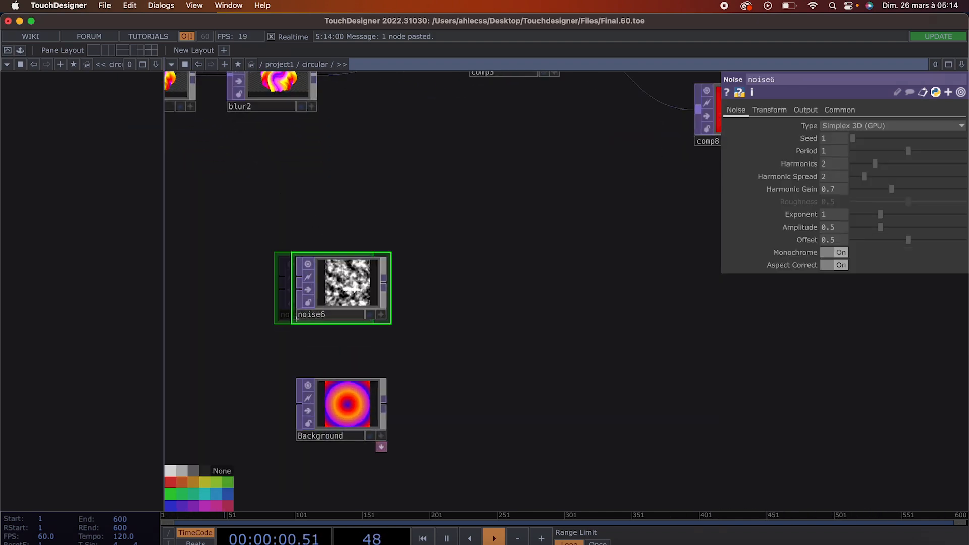
pyautogui.moveTo(350, 297); pyautogui.dragTo(350, 311)
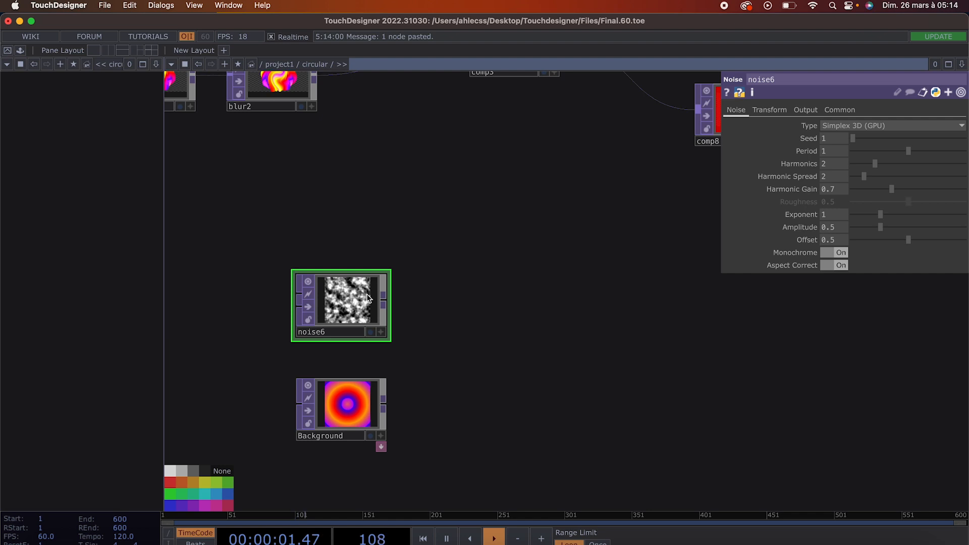
# Turn Monochrome off on noise6 and set its Harmonics to 7 and Period to 0.26.
pyautogui.click(830, 252)
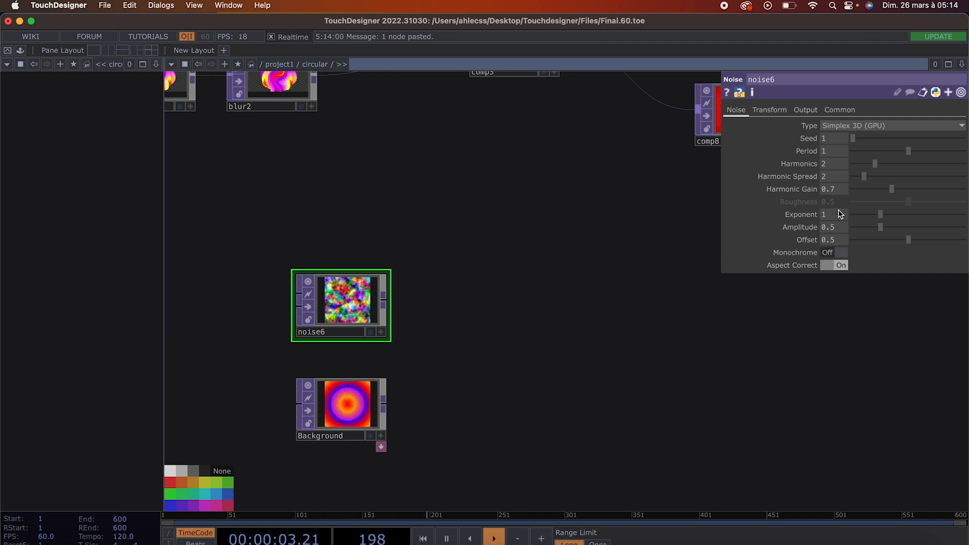
pyautogui.click(778, 110)
pyautogui.click(815, 115)
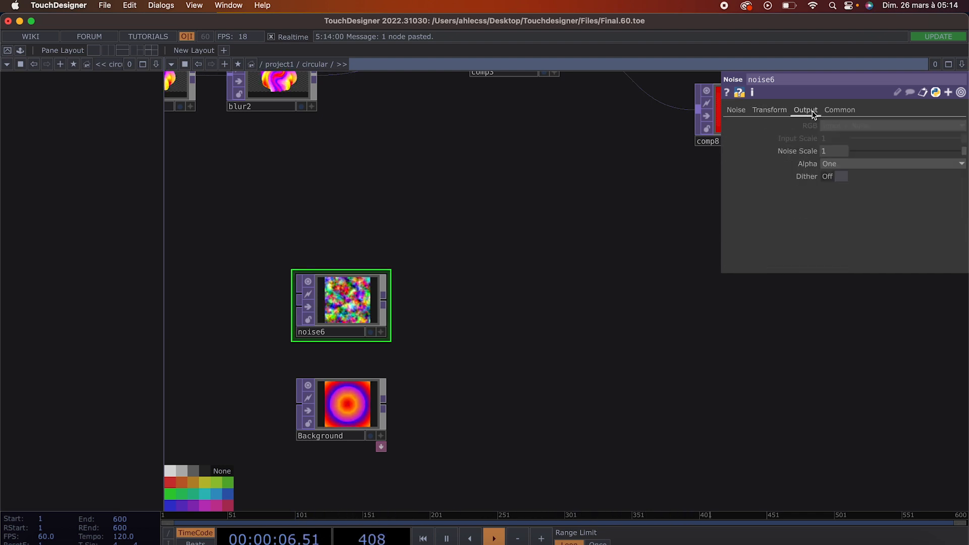
pyautogui.click(737, 111)
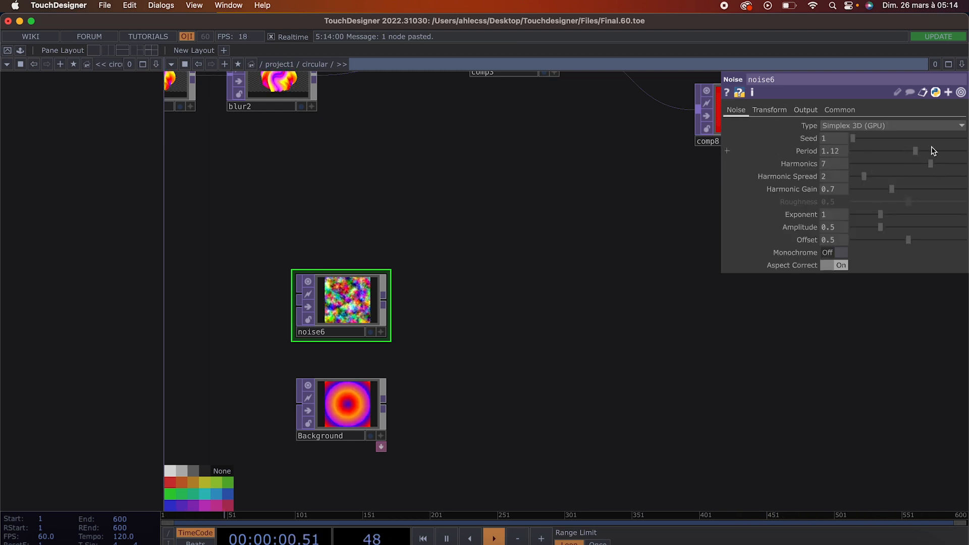
pyautogui.moveTo(895, 150); pyautogui.dragTo(871, 150)
pyautogui.scroll(2, 387, 292)
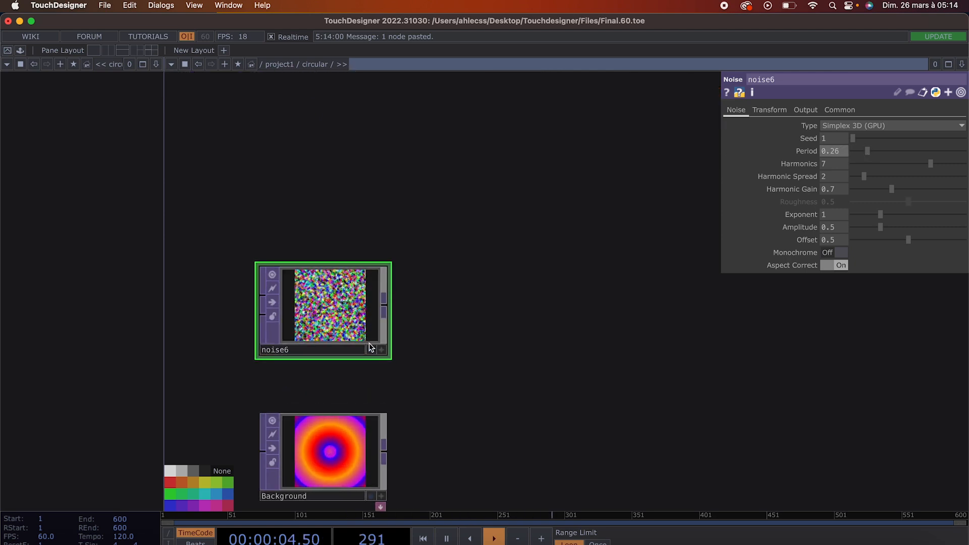
# Display noise6 in a widened side viewer and set its Harmonic Spread to 14.9 and Harmonic Gain to 2.
pyautogui.click(371, 349)
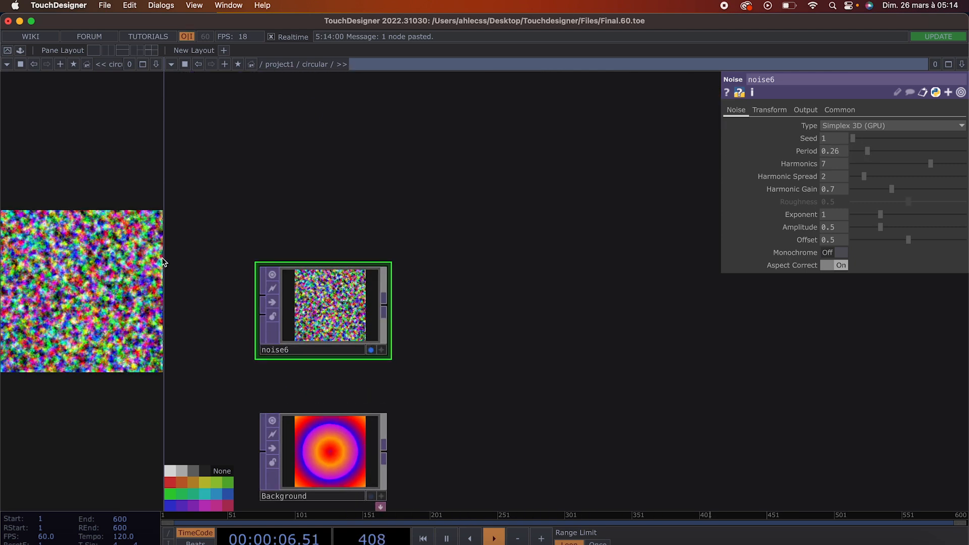
pyautogui.moveTo(164, 258); pyautogui.dragTo(354, 266)
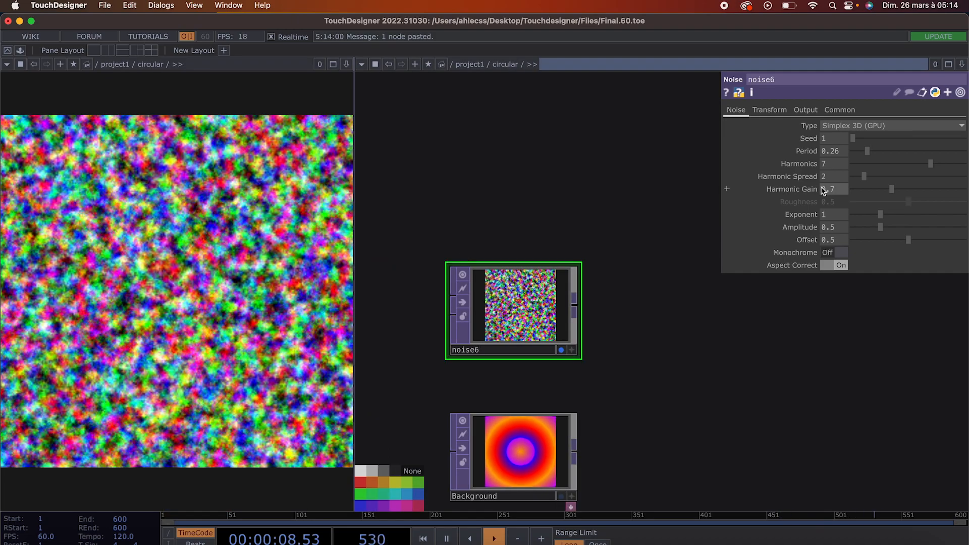
pyautogui.moveTo(887, 176); pyautogui.dragTo(965, 188)
pyautogui.moveTo(717, 365); pyautogui.dragTo(583, 356)
pyautogui.scroll(-2, 582, 355)
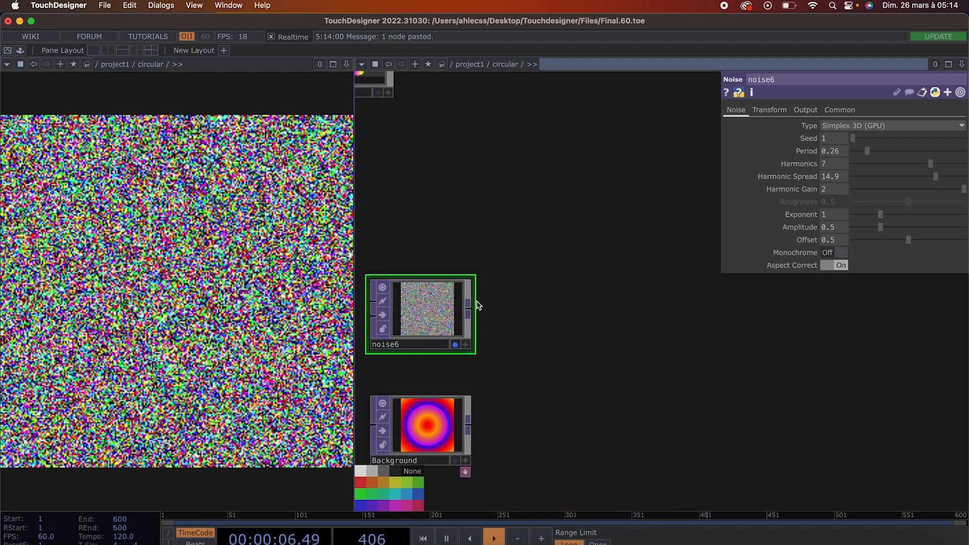
# Add a Composite TOP multiplying the Background ramp with noise6.
pyautogui.press('Tab')
pyautogui.write('com')
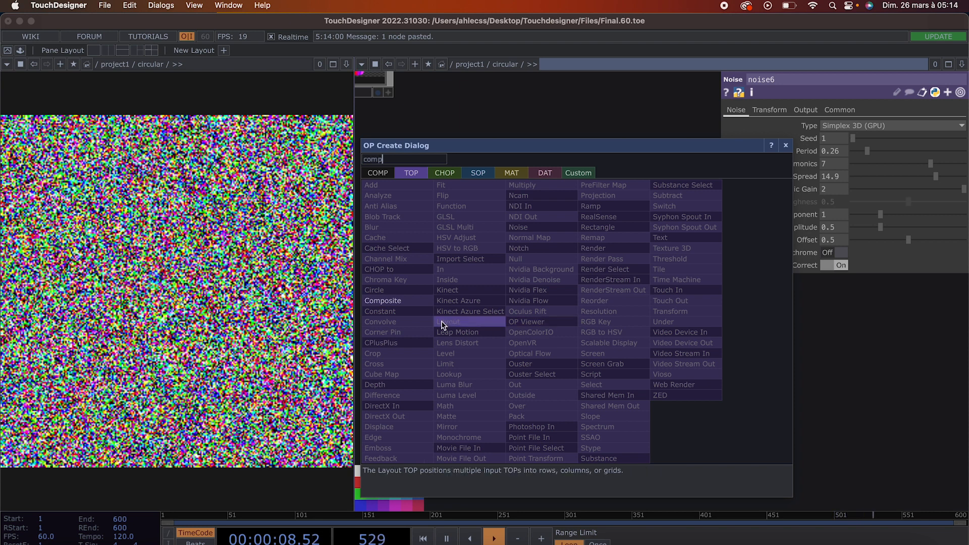
pyautogui.write('p')
pyautogui.press('Return')
pyautogui.click(575, 368)
pyautogui.moveTo(470, 424); pyautogui.dragTo(527, 366)
pyautogui.moveTo(469, 314); pyautogui.dragTo(526, 362)
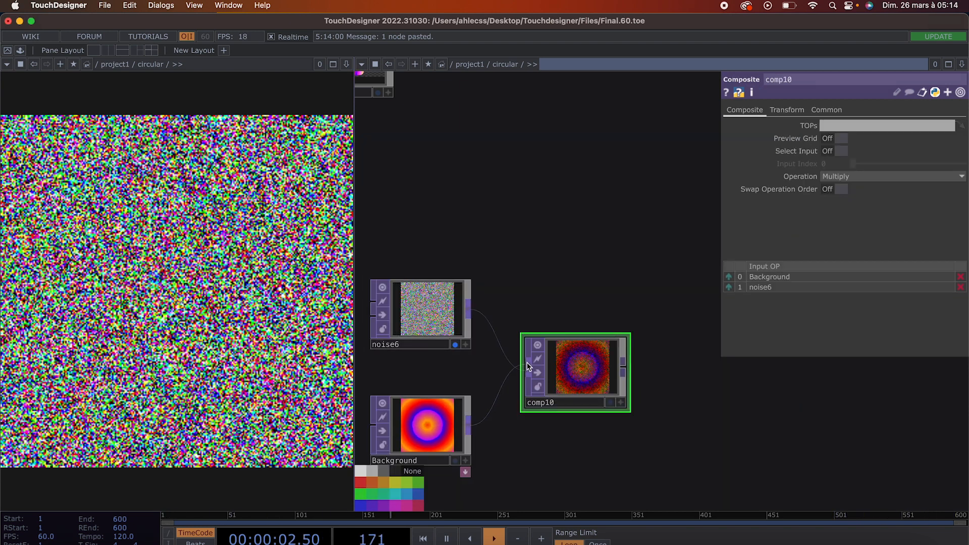
# Align comp10 below comp3 and connect its output to comp8 as the second input.
pyautogui.scroll(-5, 574, 372)
pyautogui.scroll(-1, 590, 366)
pyautogui.moveTo(592, 366); pyautogui.dragTo(549, 364)
pyautogui.moveTo(466, 353); pyautogui.dragTo(488, 337)
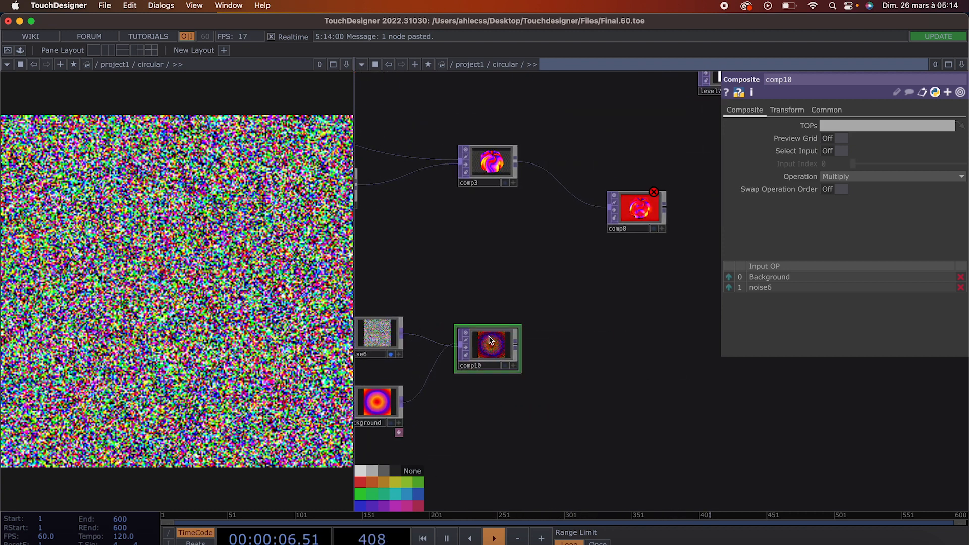
pyautogui.moveTo(599, 217); pyautogui.dragTo(603, 212)
pyautogui.moveTo(621, 275); pyautogui.dragTo(577, 285)
pyautogui.scroll(5, 596, 209)
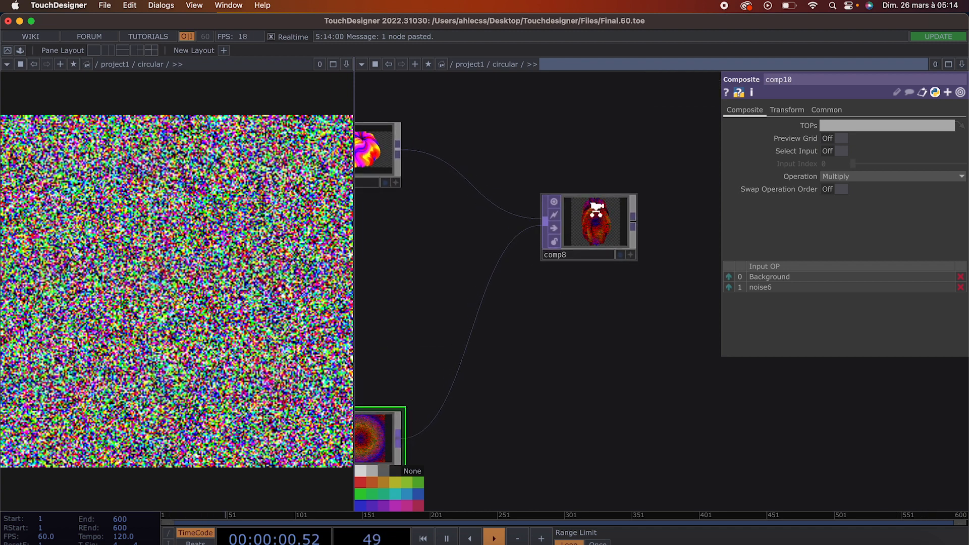
pyautogui.scroll(2, 596, 209)
pyautogui.scroll(-3, 596, 209)
# Examine the common output settings of comp3 and the nodes feeding the final composite.
pyautogui.moveTo(662, 365); pyautogui.dragTo(728, 366)
pyautogui.click(456, 168)
pyautogui.moveTo(583, 281); pyautogui.dragTo(697, 226)
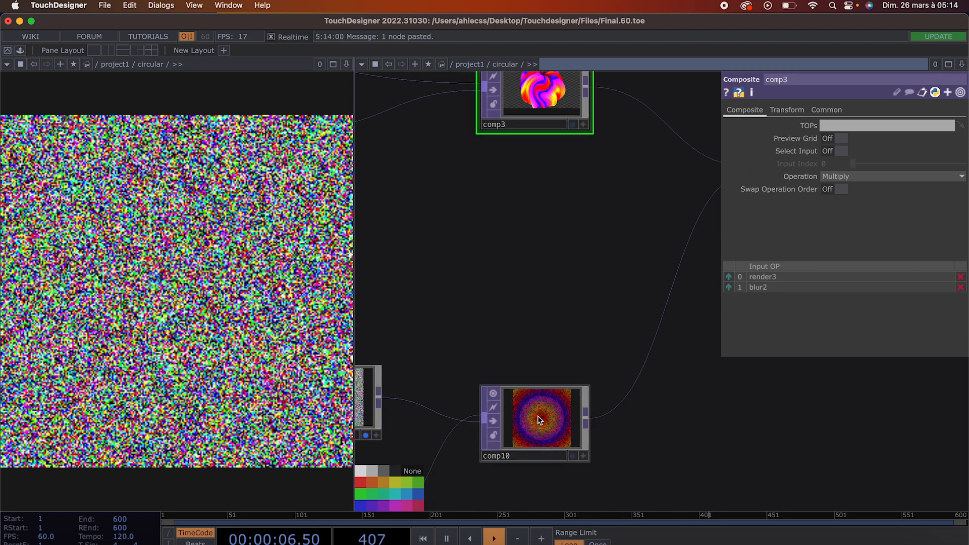
pyautogui.click(827, 110)
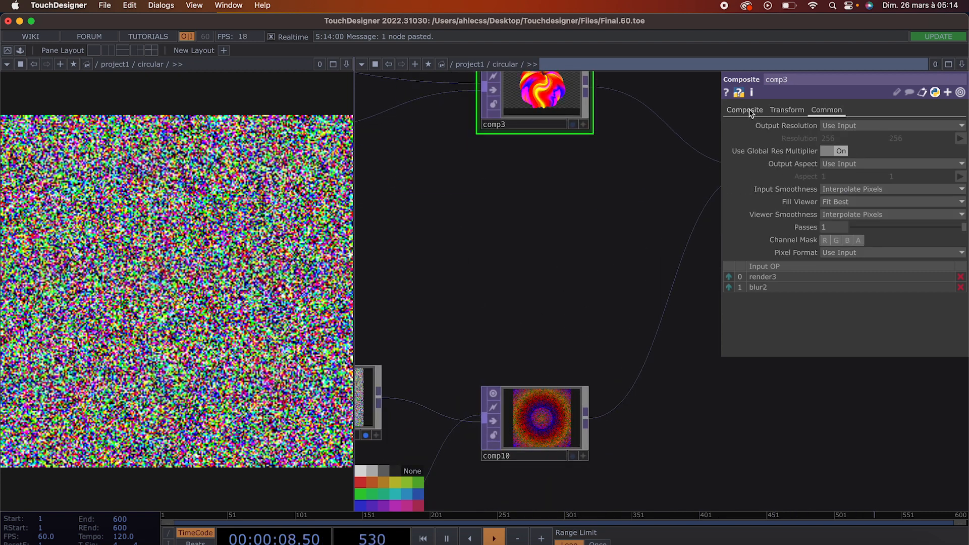
pyautogui.click(749, 109)
pyautogui.moveTo(560, 312); pyautogui.dragTo(660, 279)
pyautogui.click(624, 371)
pyautogui.scroll(-5, 582, 222)
pyautogui.hscroll(-5, 582, 223)
# Set the resolution of noise6 to 1280 by 1280.
pyautogui.click(527, 281)
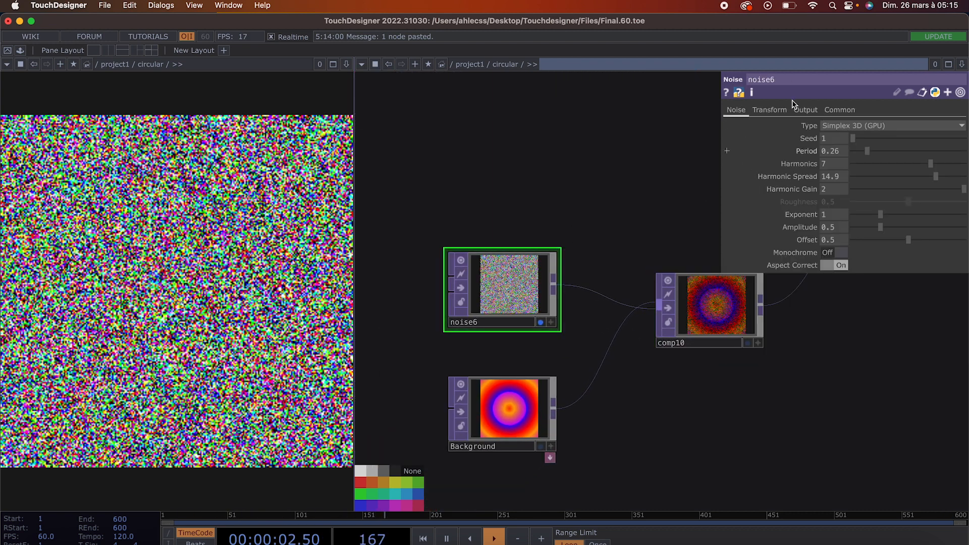
pyautogui.click(833, 111)
pyautogui.doubleClick(856, 139)
pyautogui.write('1280')
pyautogui.press('Return')
pyautogui.write('1280')
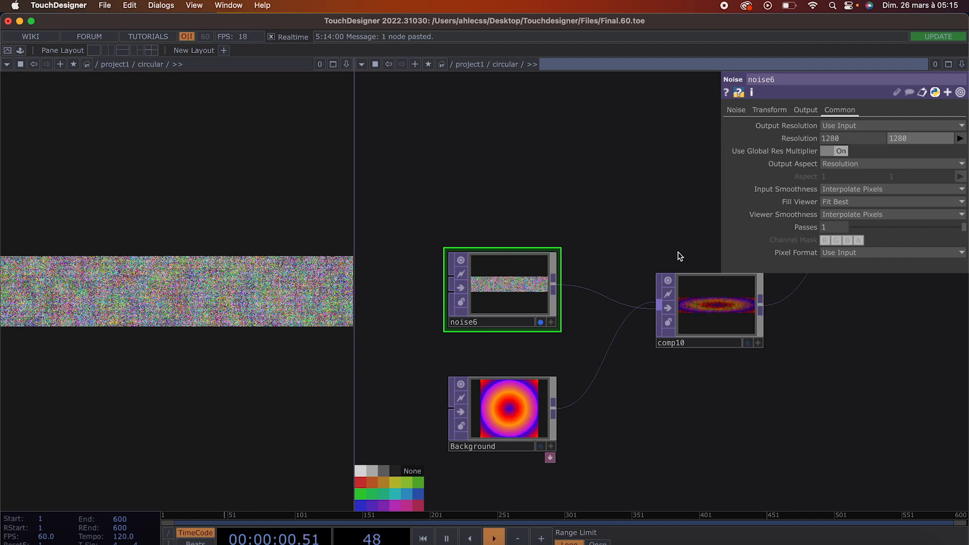
# Set the resolution of the Background ramp to 1280 by 1280.
pyautogui.click(531, 408)
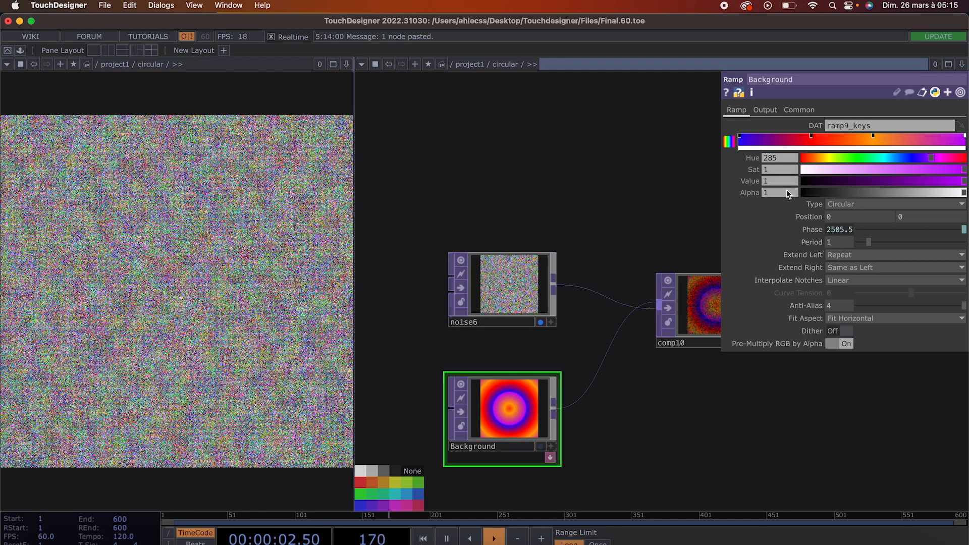
pyautogui.click(801, 111)
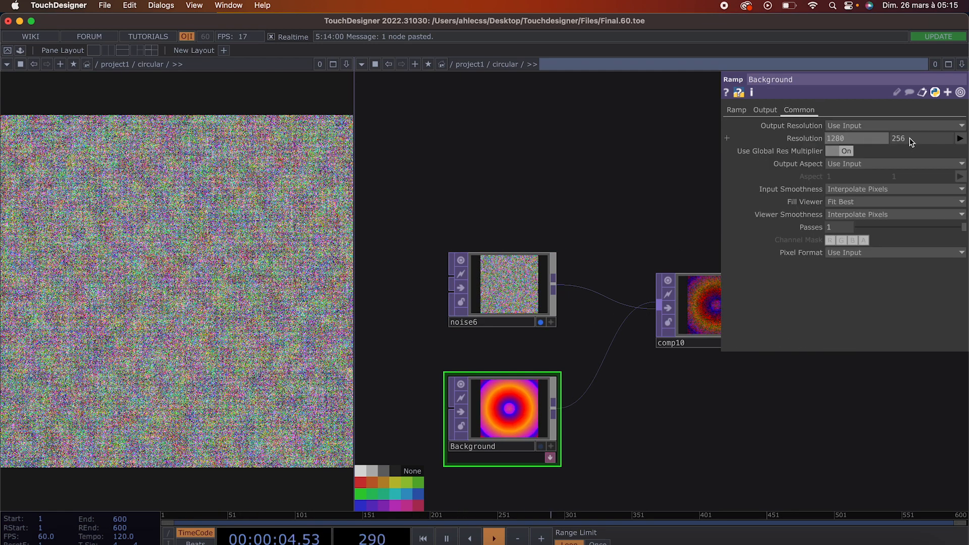
pyautogui.press('Return')
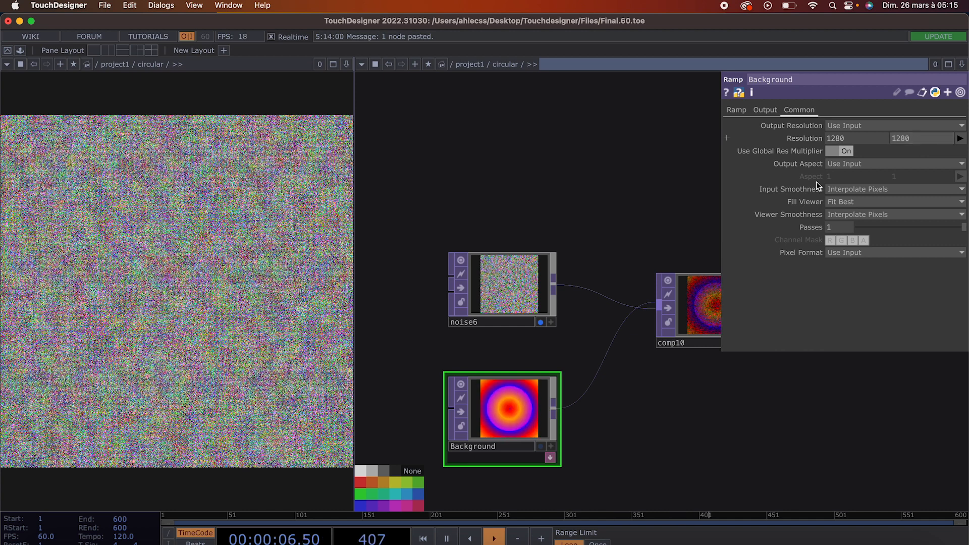
# Change the resolution of render3 to a square format matching the noise and Background ramp.
pyautogui.moveTo(644, 210); pyautogui.dragTo(479, 217)
pyautogui.scroll(-3, 478, 217)
pyautogui.moveTo(541, 206); pyautogui.dragTo(691, 266)
pyautogui.moveTo(486, 265); pyautogui.dragTo(644, 271)
pyautogui.scroll(-2, 644, 270)
pyautogui.moveTo(509, 273); pyautogui.dragTo(645, 301)
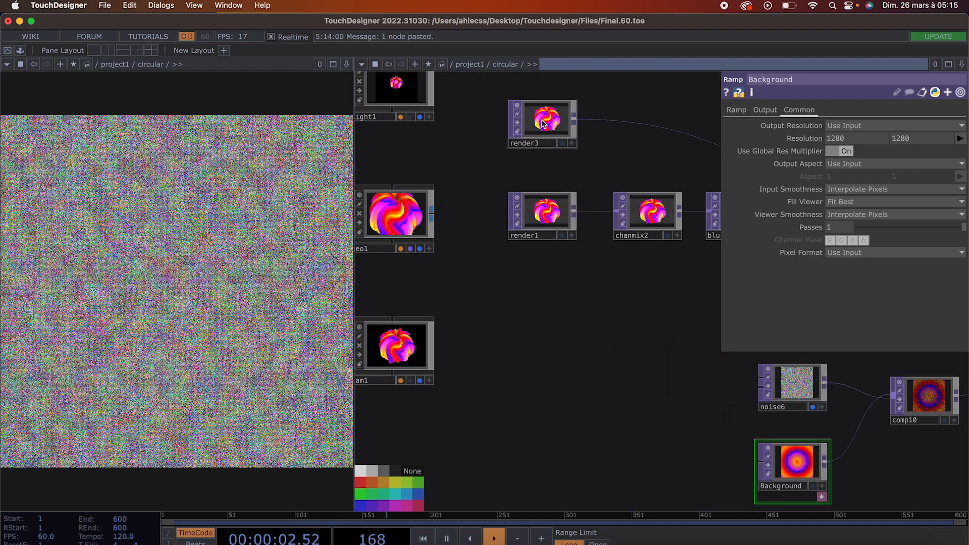
pyautogui.click(542, 121)
pyautogui.click(888, 110)
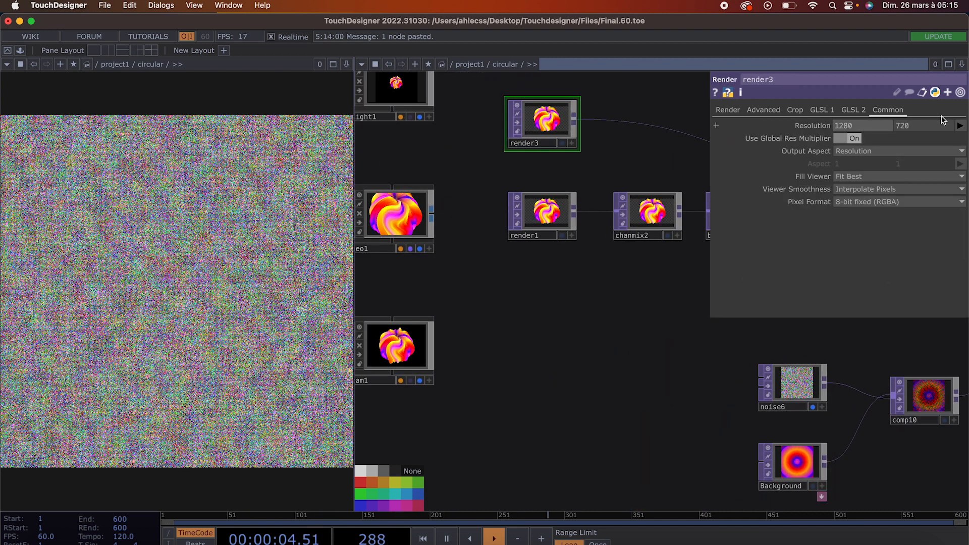
# Set the resolution of render1 to 1280 by 1280.
pyautogui.click(542, 212)
pyautogui.click(888, 110)
pyautogui.moveTo(894, 131); pyautogui.dragTo(906, 126)
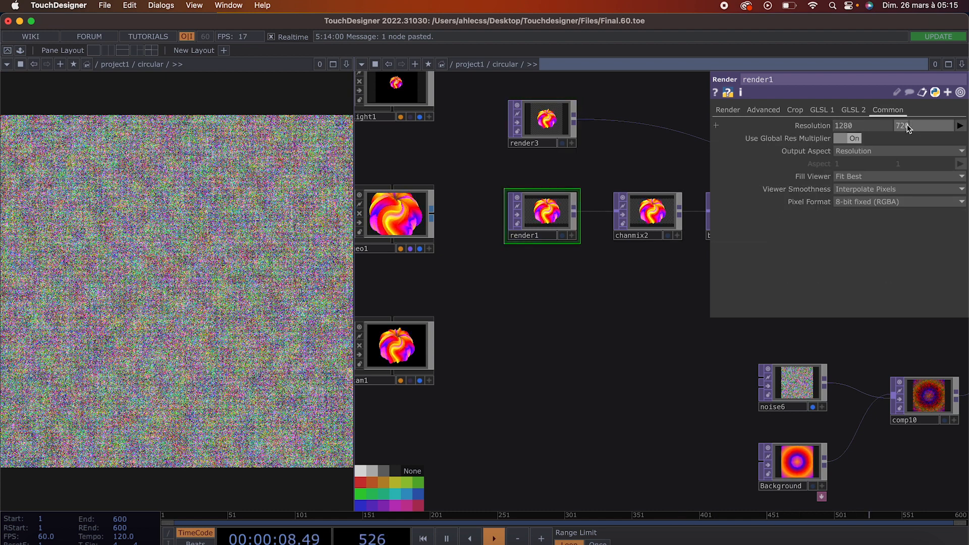
# Change the blend operation of comp8 from Multiply to Add and inspect the composited result.
pyautogui.moveTo(707, 301); pyautogui.dragTo(604, 301)
pyautogui.hscroll(10, 552, 283)
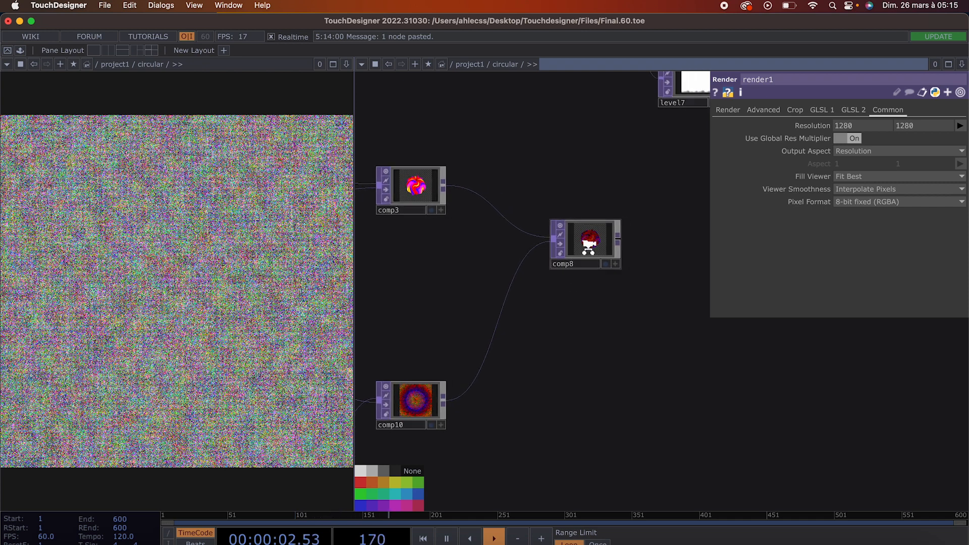
pyautogui.scroll(5, 600, 248)
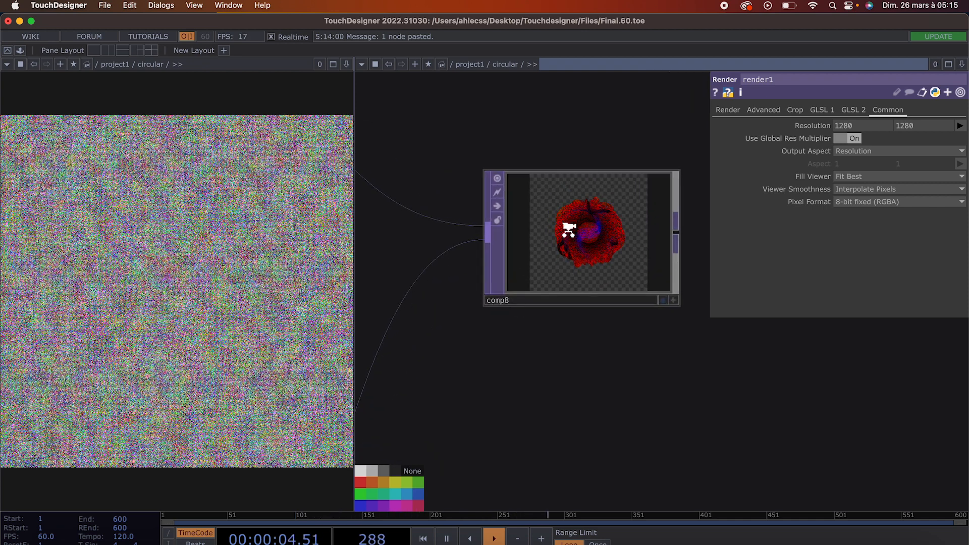
pyautogui.scroll(-2, 569, 230)
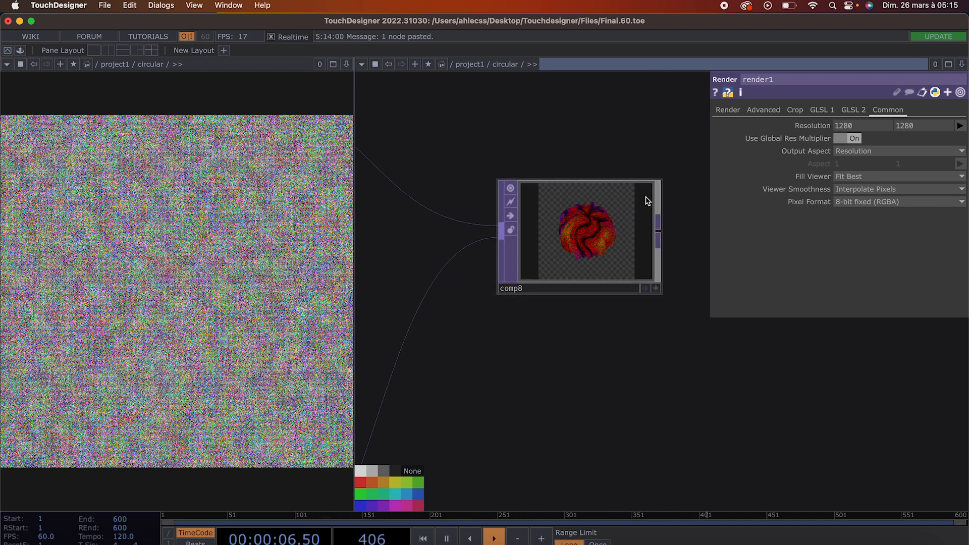
pyautogui.click(604, 224)
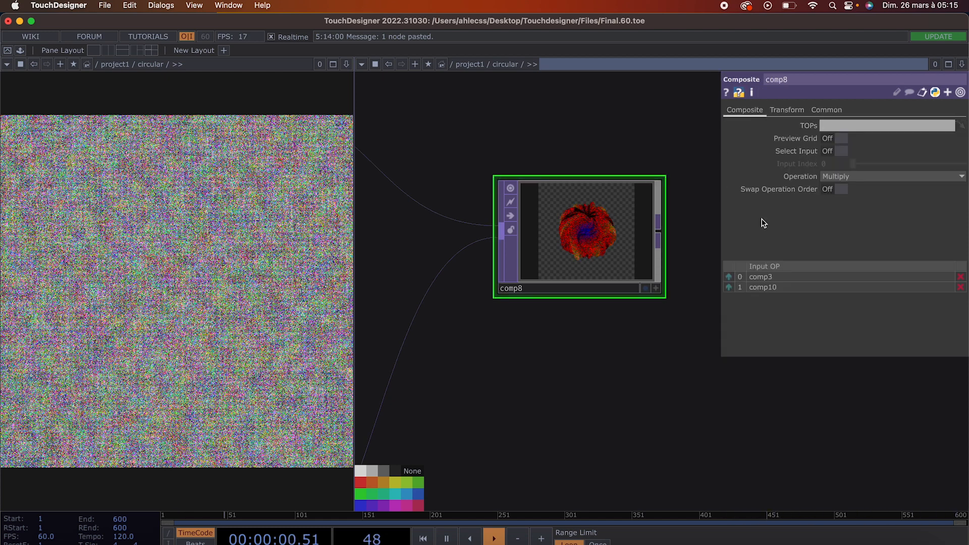
pyautogui.click(842, 175)
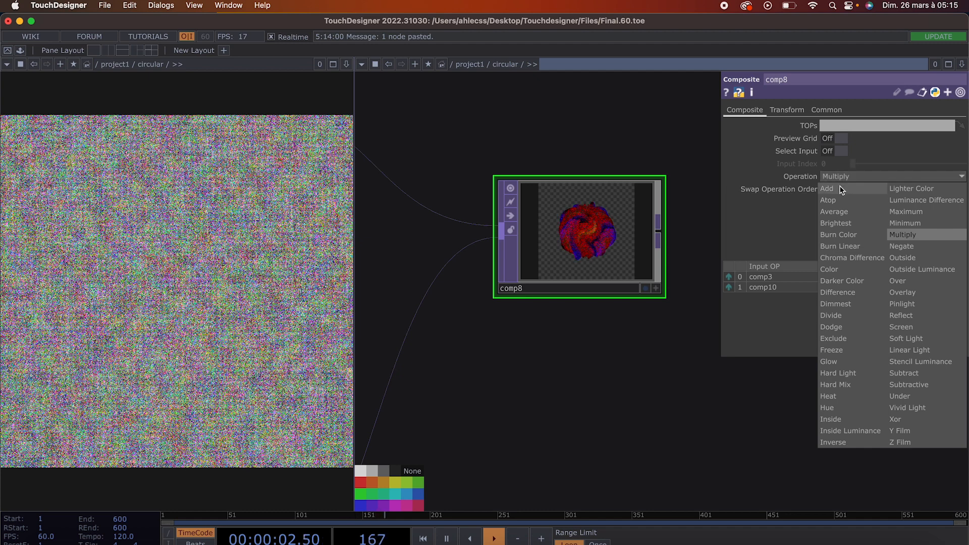
pyautogui.click(827, 188)
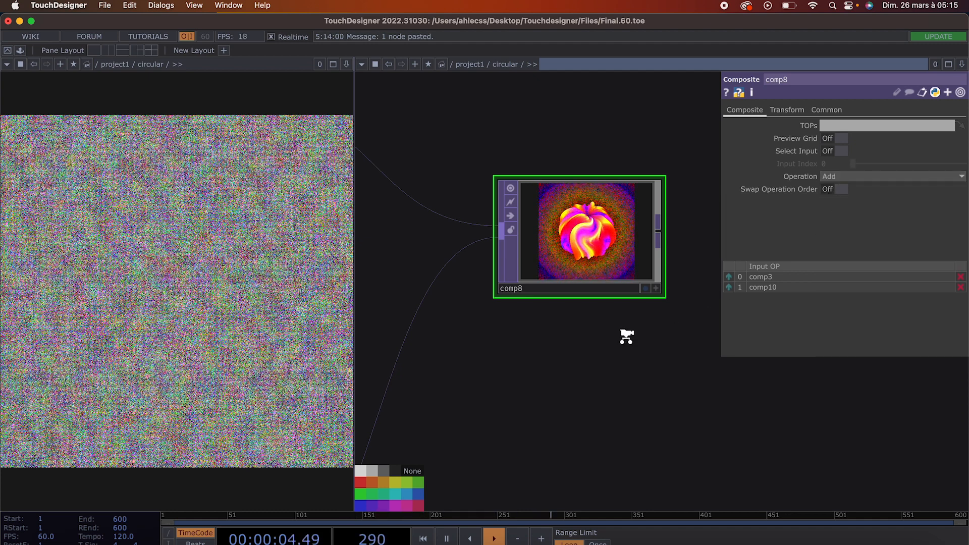
pyautogui.scroll(3, 628, 340)
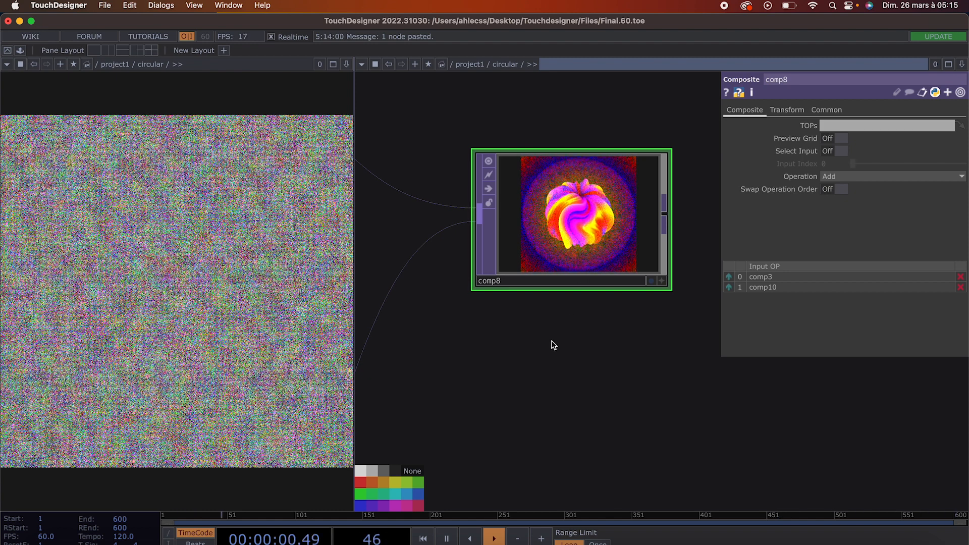
pyautogui.scroll(-5, 552, 340)
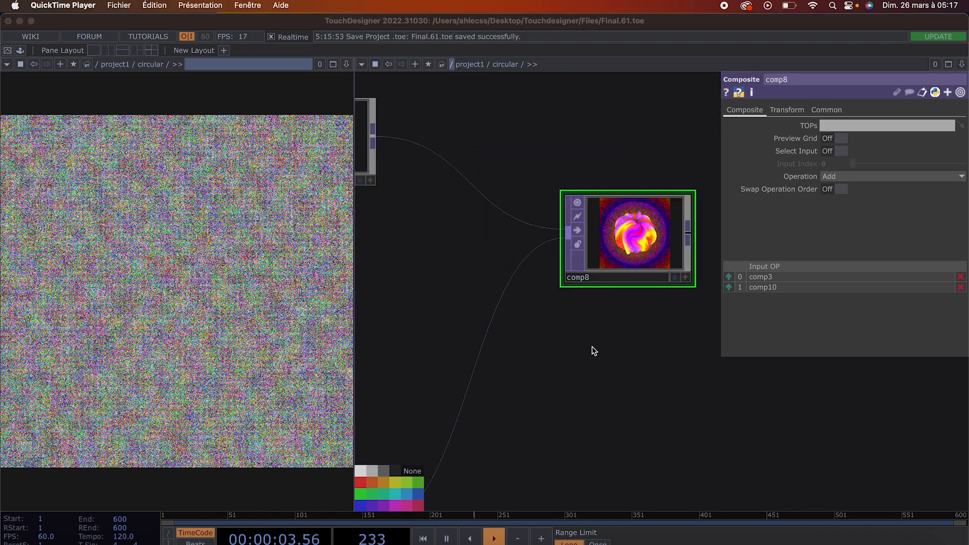
# Show comp8 in the network viewer and turn off the display of noise6.
pyautogui.scroll(-3, 591, 350)
pyautogui.click(642, 303)
pyautogui.moveTo(584, 409); pyautogui.dragTo(692, 310)
pyautogui.moveTo(594, 408); pyautogui.dragTo(682, 378)
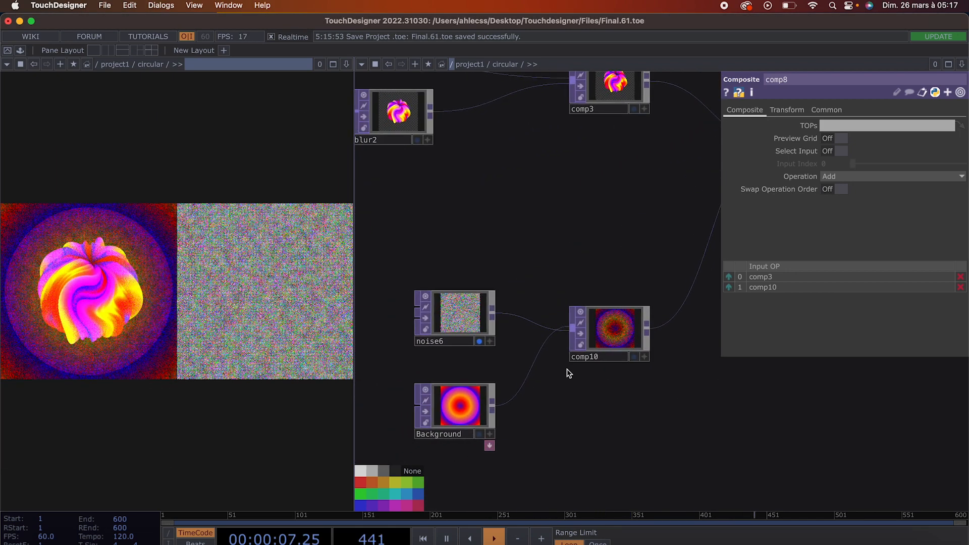
pyautogui.click(479, 341)
pyautogui.moveTo(637, 233); pyautogui.dragTo(546, 271)
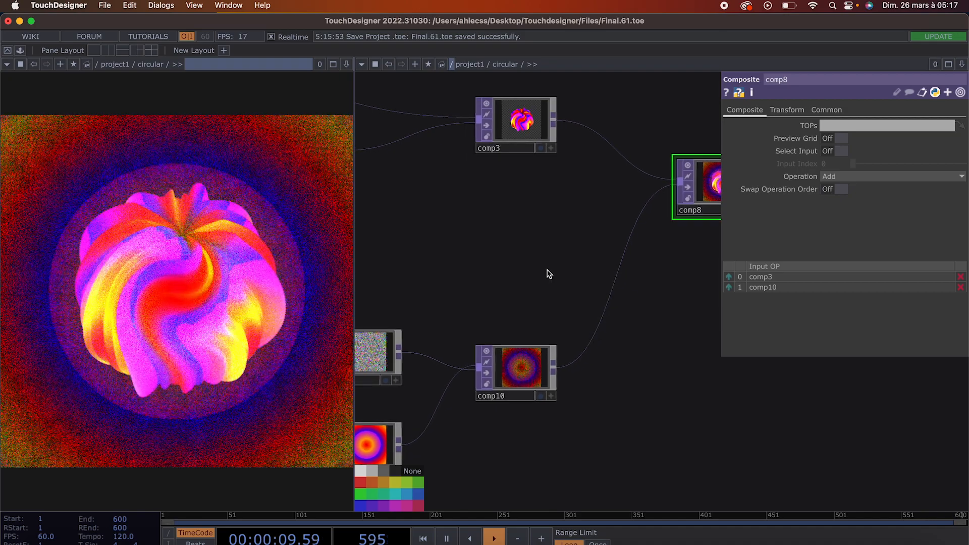
# Set the Harmonic Gain of noise6 to 1.46.
pyautogui.moveTo(531, 271); pyautogui.dragTo(643, 198)
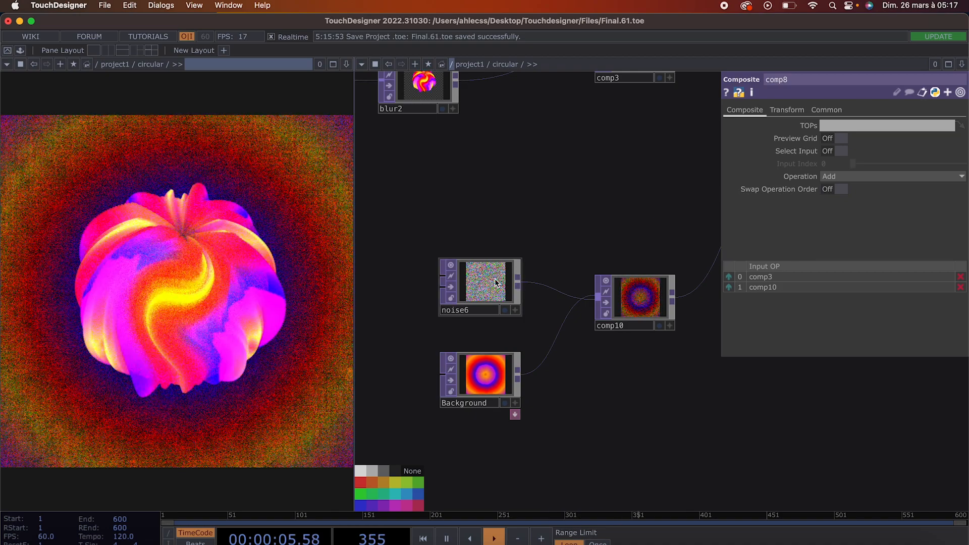
pyautogui.click(495, 278)
pyautogui.scroll(2, 525, 245)
pyautogui.scroll(1, 494, 288)
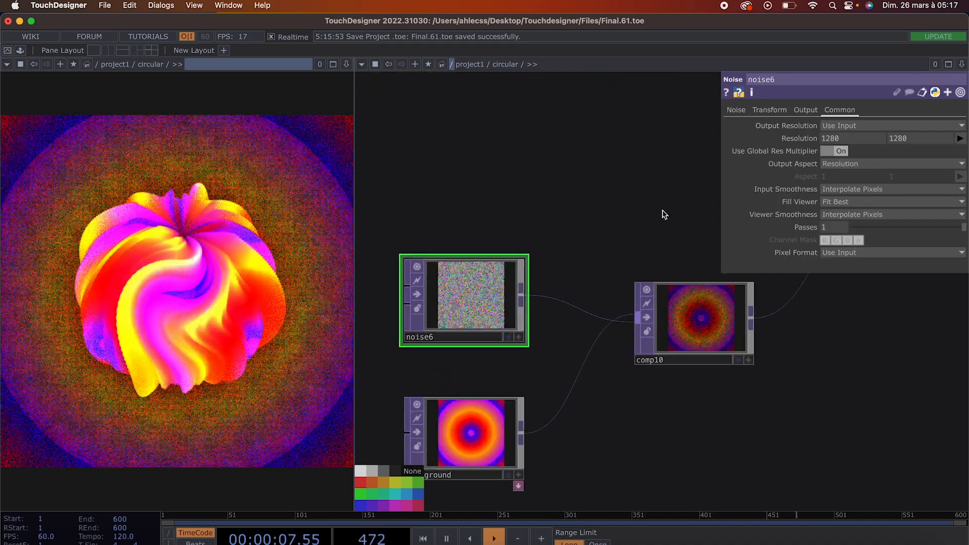
pyautogui.click(736, 110)
pyautogui.moveTo(888, 189); pyautogui.dragTo(934, 192)
pyautogui.press('h')
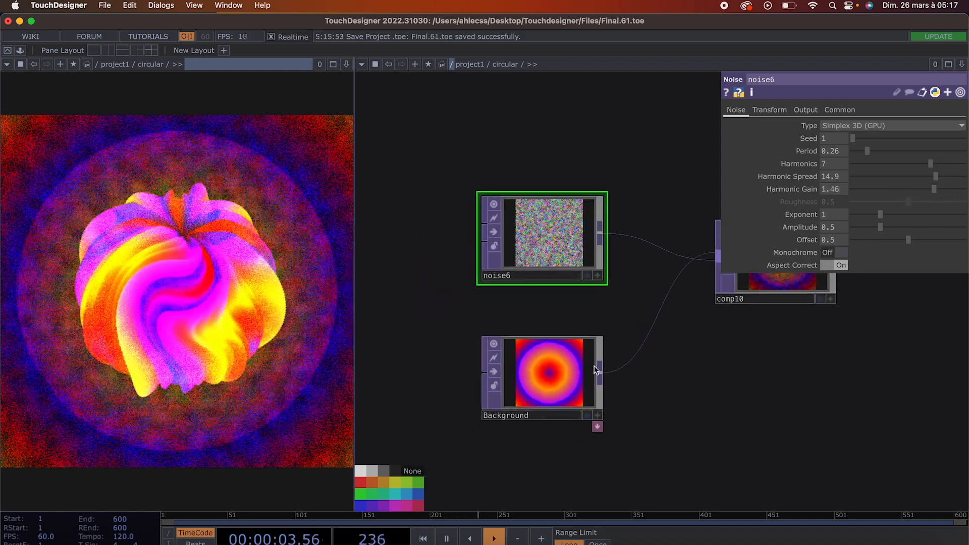
# Edit the multiplier of absTime.seconds in the Background ramp's Phase expression.
pyautogui.click(572, 361)
pyautogui.click(849, 229)
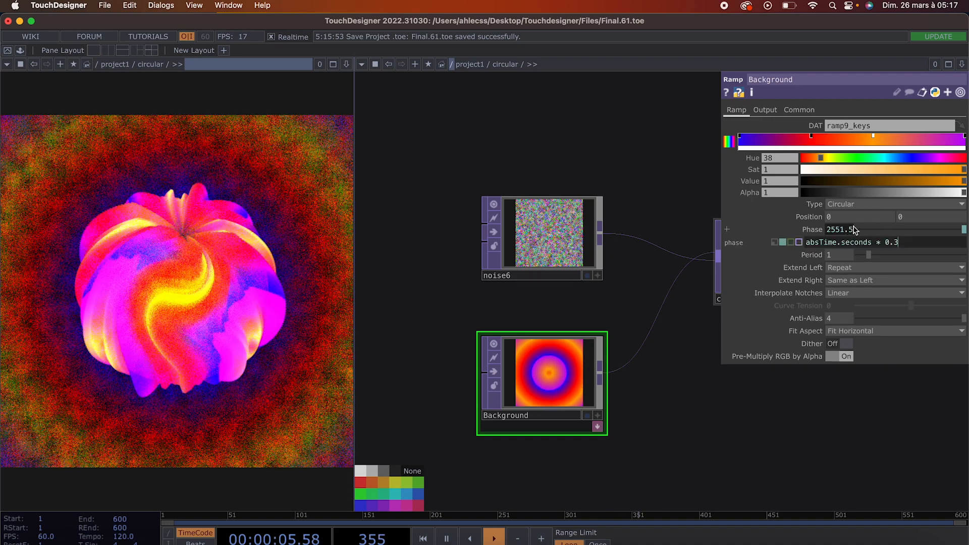
pyautogui.click(916, 246)
pyautogui.press('BackSpace')
pyautogui.press('BackSpace')
pyautogui.press('BackSpace')
pyautogui.press('BackSpace')
pyautogui.press('BackSpace')
pyautogui.press('BackSpace')
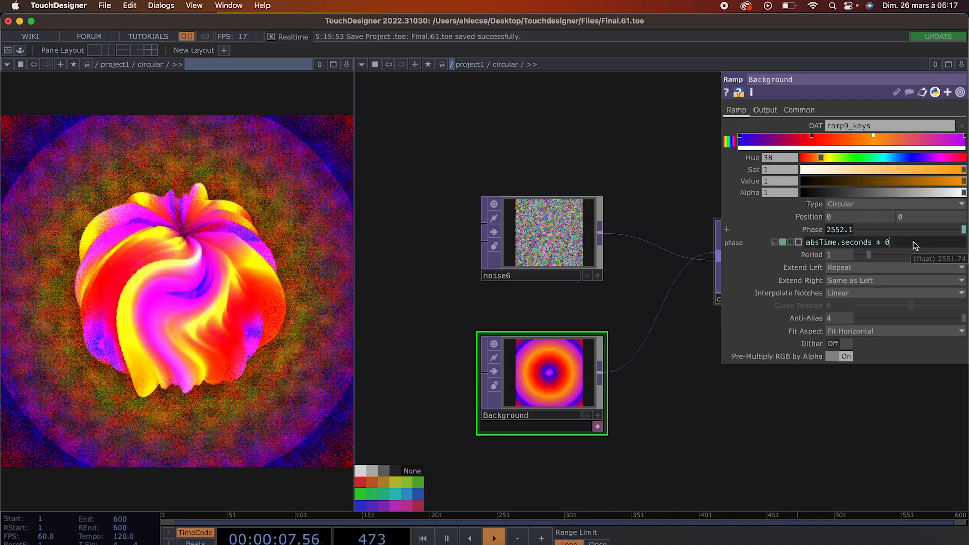
pyautogui.press('Return')
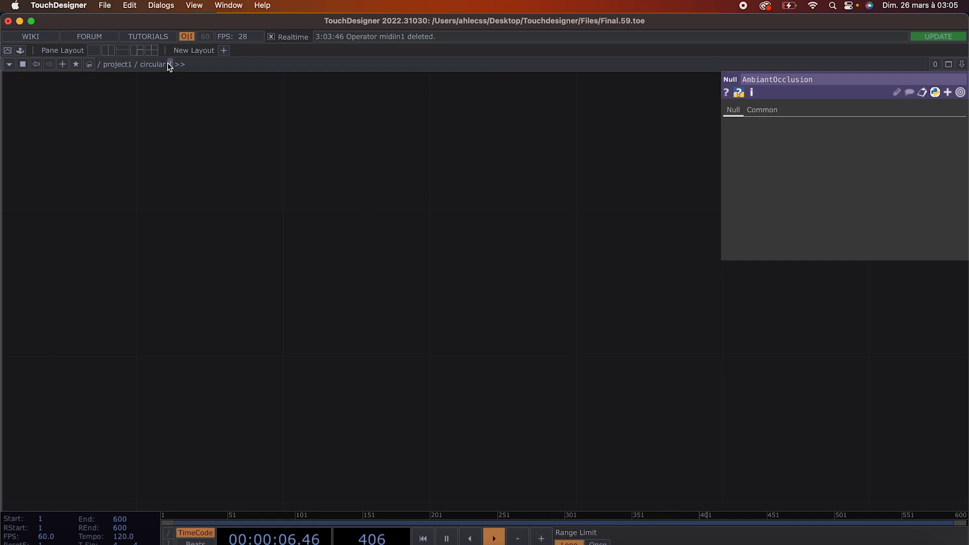
# Create a new MIDI device mapping with TD-07 as the In Device, and close the MIDI mapper.
pyautogui.click(159, 7)
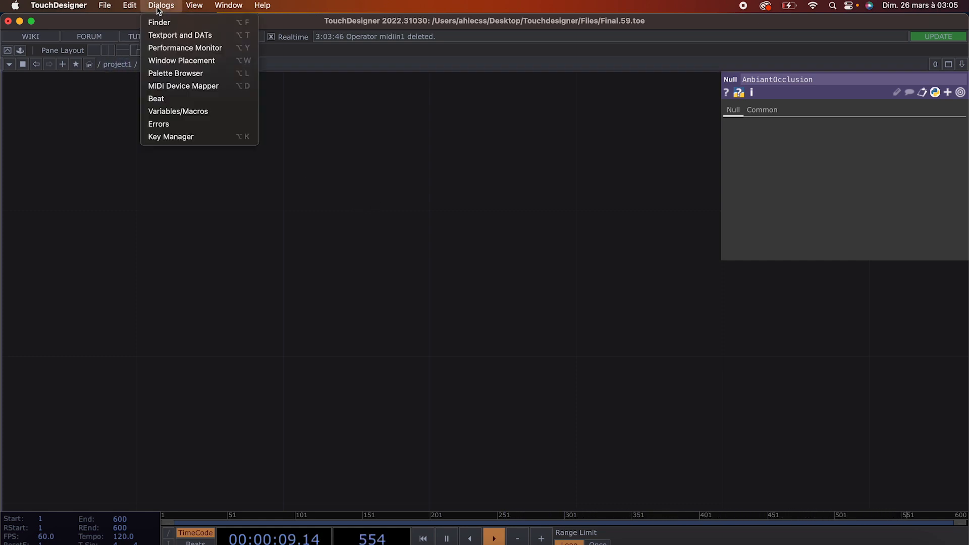
pyautogui.click(229, 87)
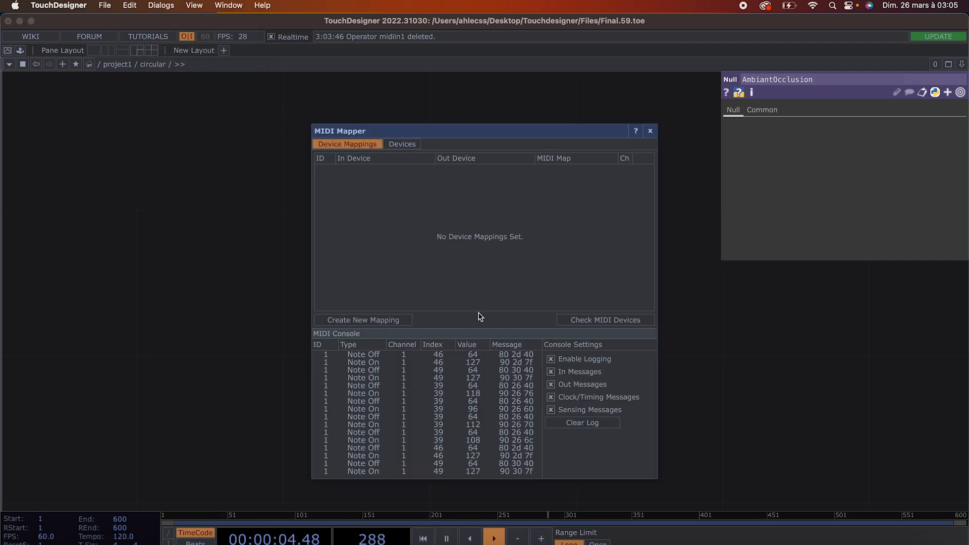
pyautogui.click(405, 322)
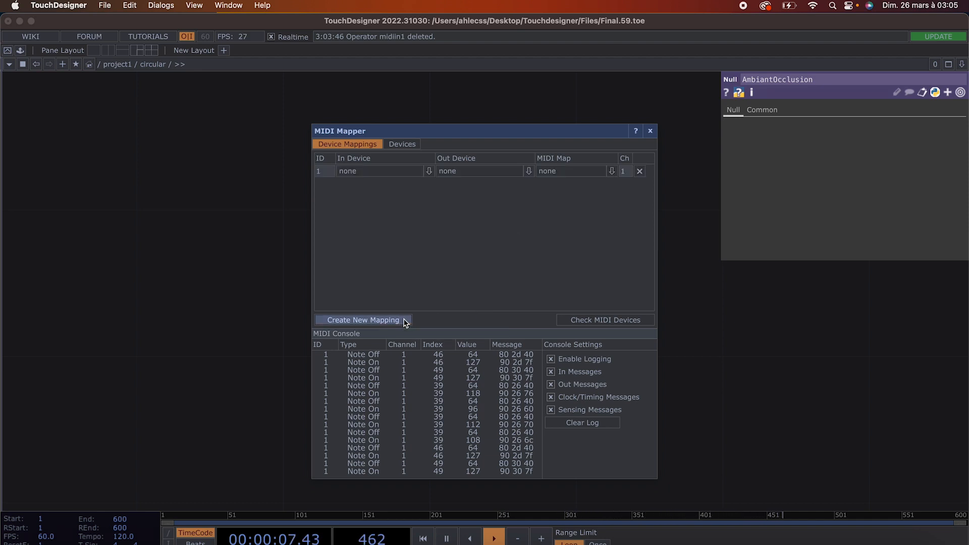
pyautogui.click(387, 171)
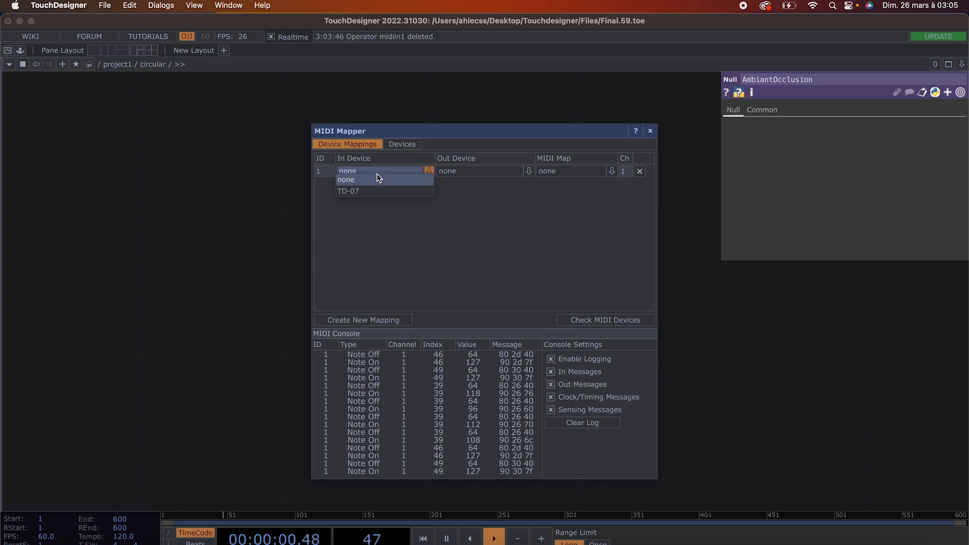
pyautogui.click(379, 191)
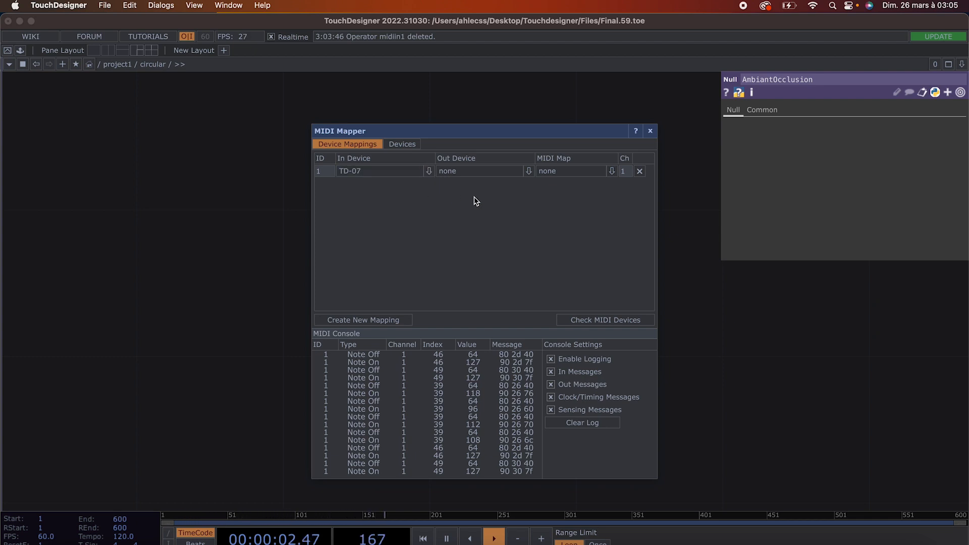
pyautogui.click(651, 131)
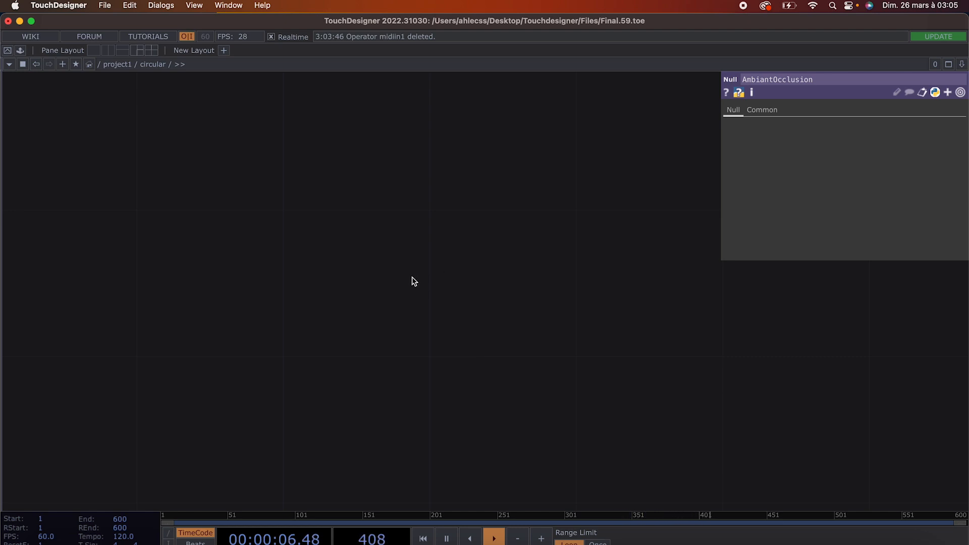
# Add a MIDI In CHOP to the circular network.
pyautogui.press('Tab')
pyautogui.write('midi')
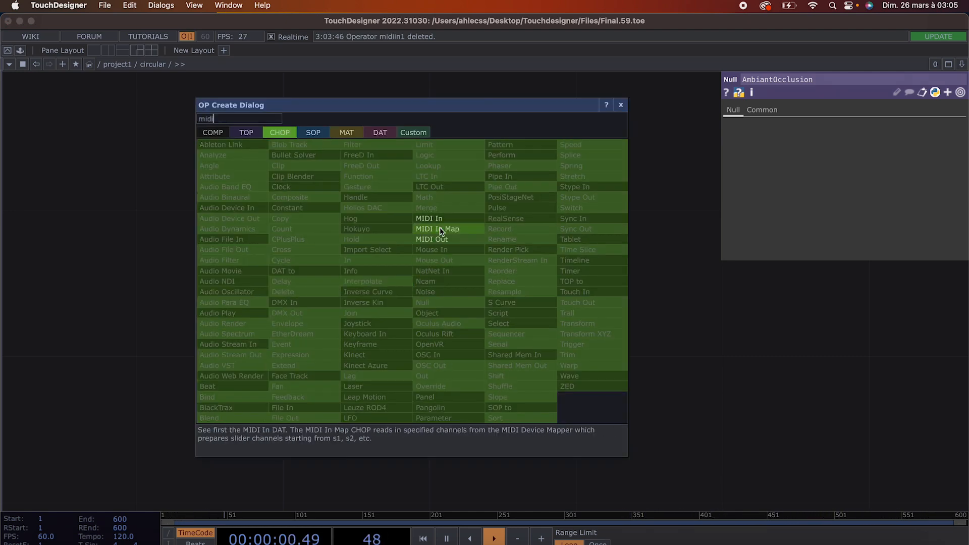
pyautogui.click(452, 218)
pyautogui.click(374, 266)
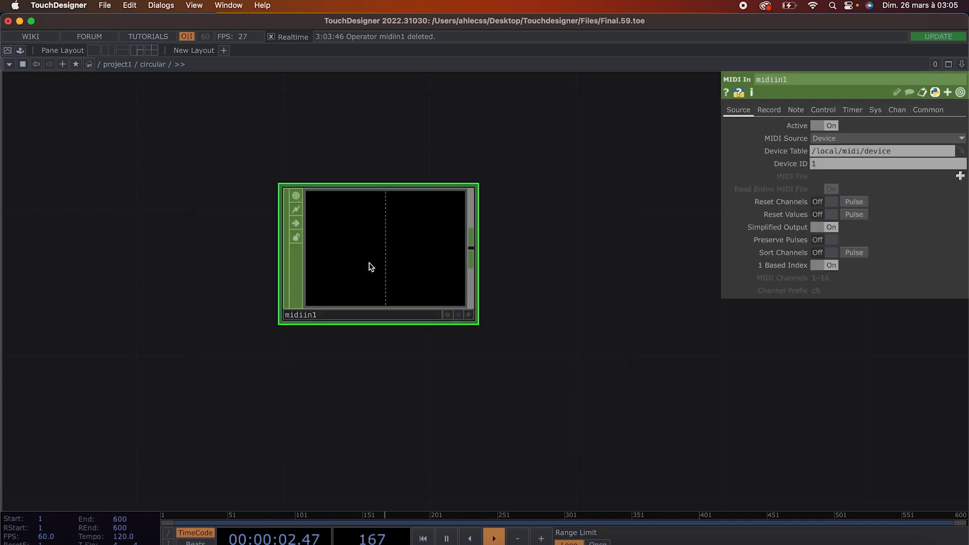
pyautogui.scroll(1, 382, 270)
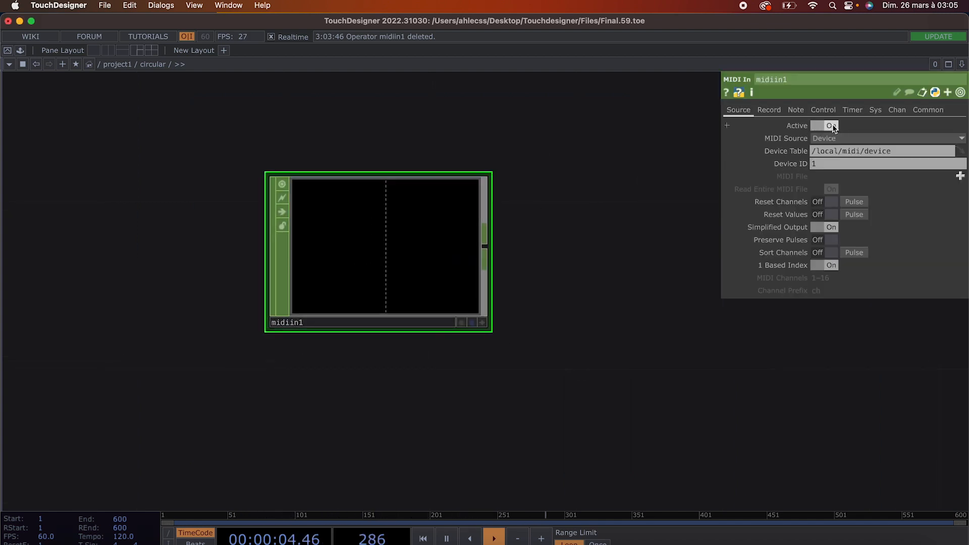
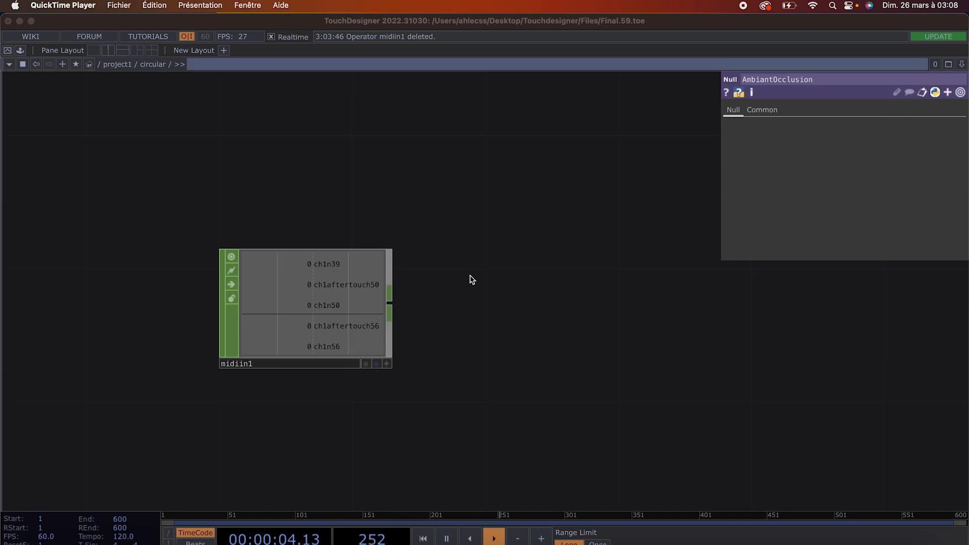
# Add a Select CHOP connected to the output of midiin1.
pyautogui.click(387, 305)
pyautogui.click(438, 220)
pyautogui.write('select')
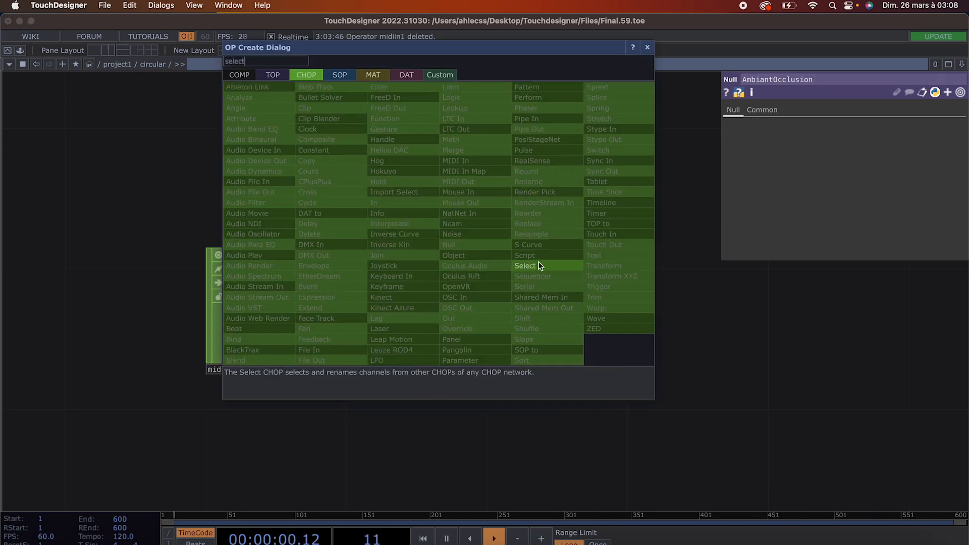
pyautogui.click(555, 264)
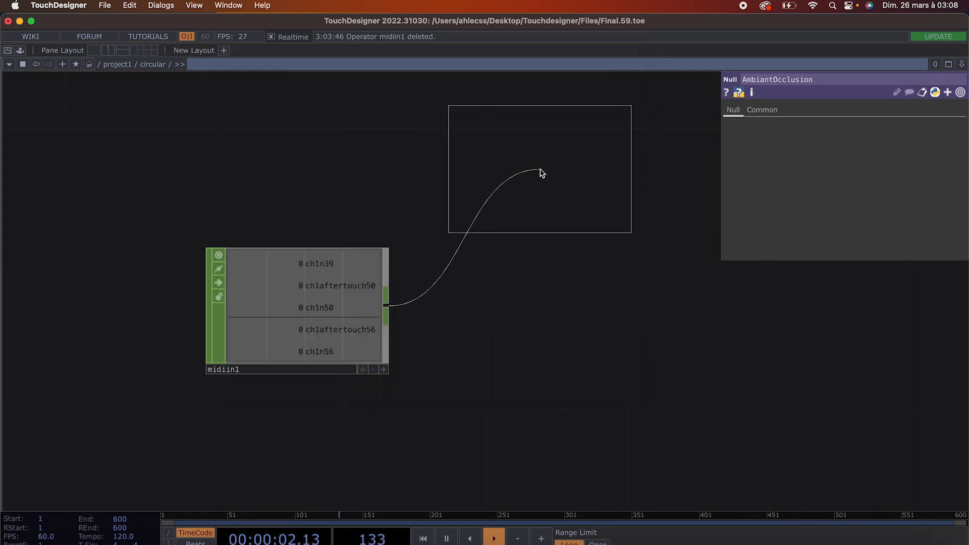
pyautogui.click(535, 169)
pyautogui.hscroll(5, 515, 277)
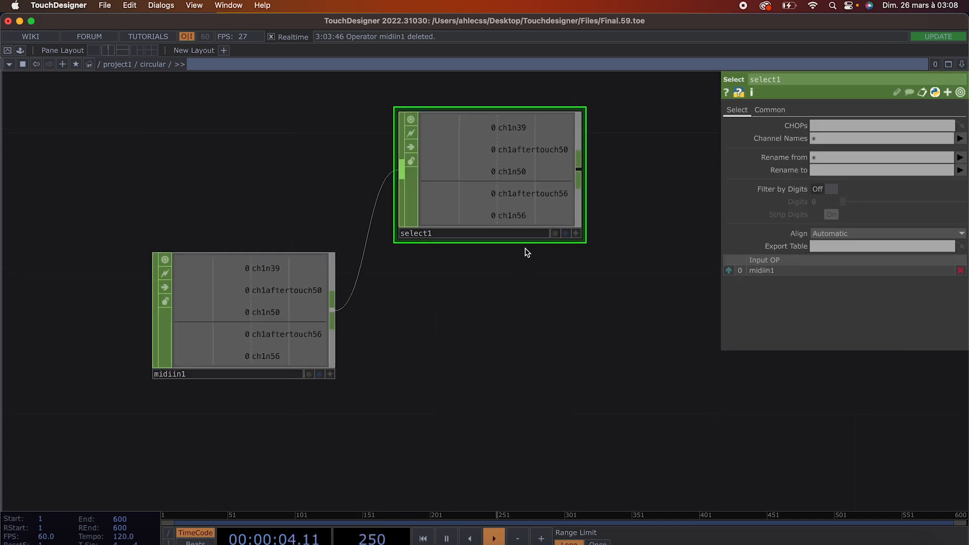
# Make select1 pick the channel ch1n39 and rename it from ch1n39 to snare.
pyautogui.click(828, 141)
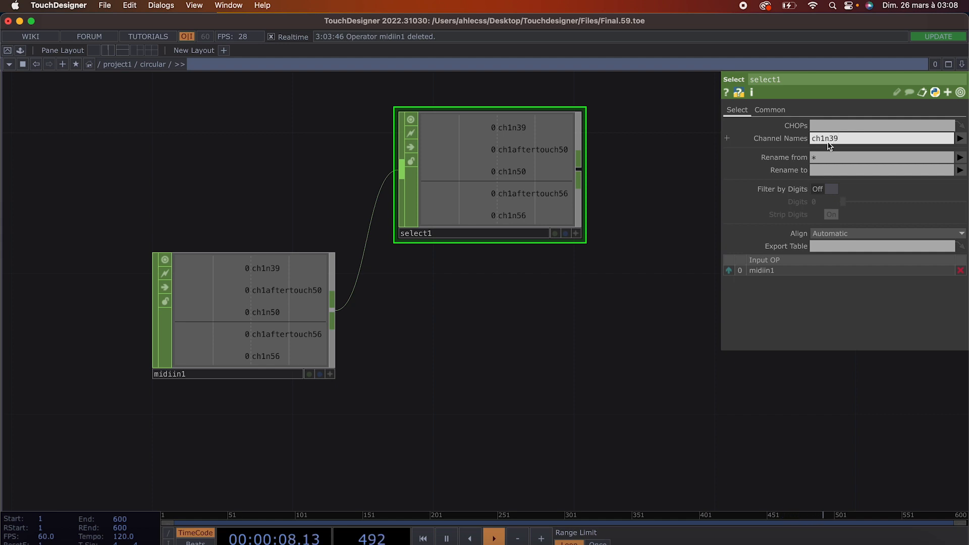
pyautogui.write('ch1n39')
pyautogui.click(831, 154)
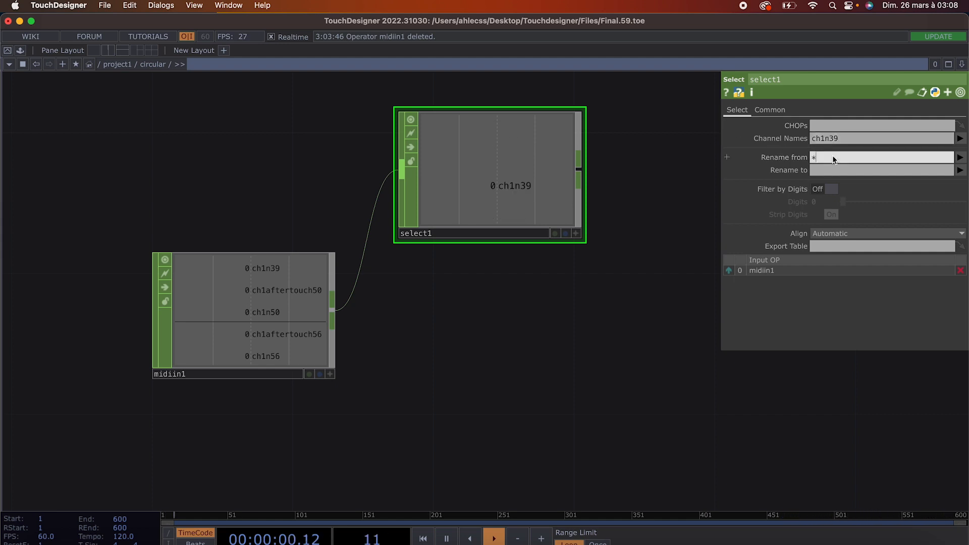
pyautogui.write('ch1n39')
pyautogui.click(821, 170)
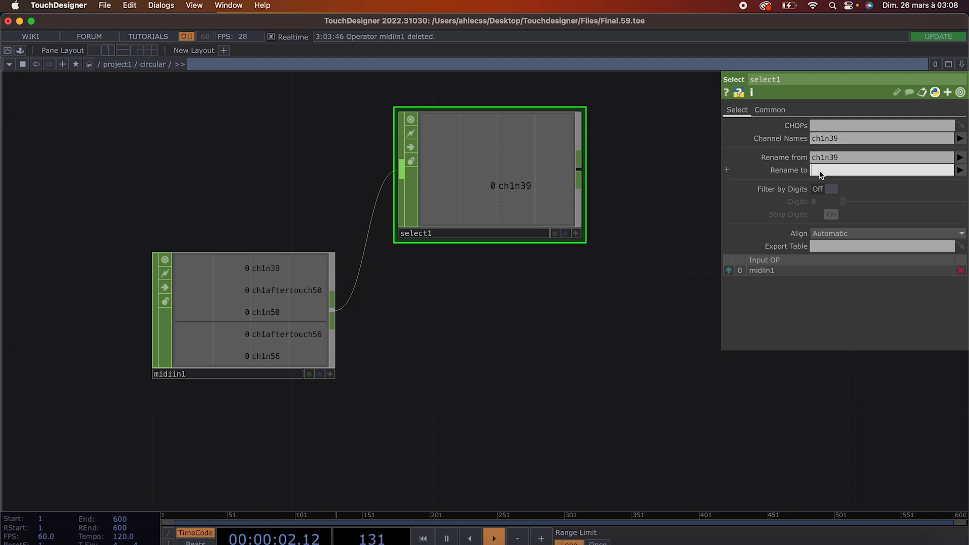
pyautogui.press('Return')
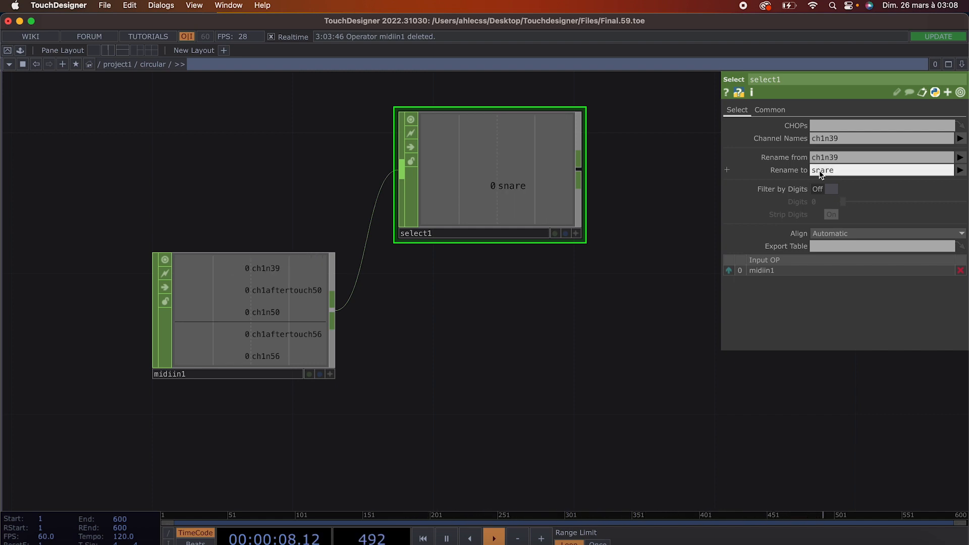
# Add a second Select CHOP below select1 in the circular network.
pyautogui.scroll(-2, 523, 240)
pyautogui.moveTo(495, 234); pyautogui.dragTo(487, 176)
pyautogui.click(362, 298)
pyautogui.press('Tab')
pyautogui.write('se')
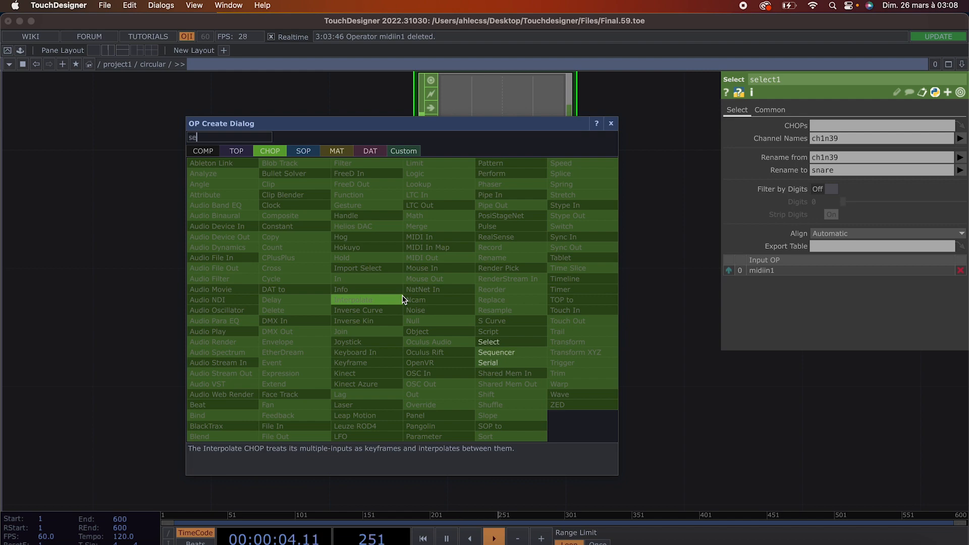
pyautogui.write('le')
pyautogui.click(490, 342)
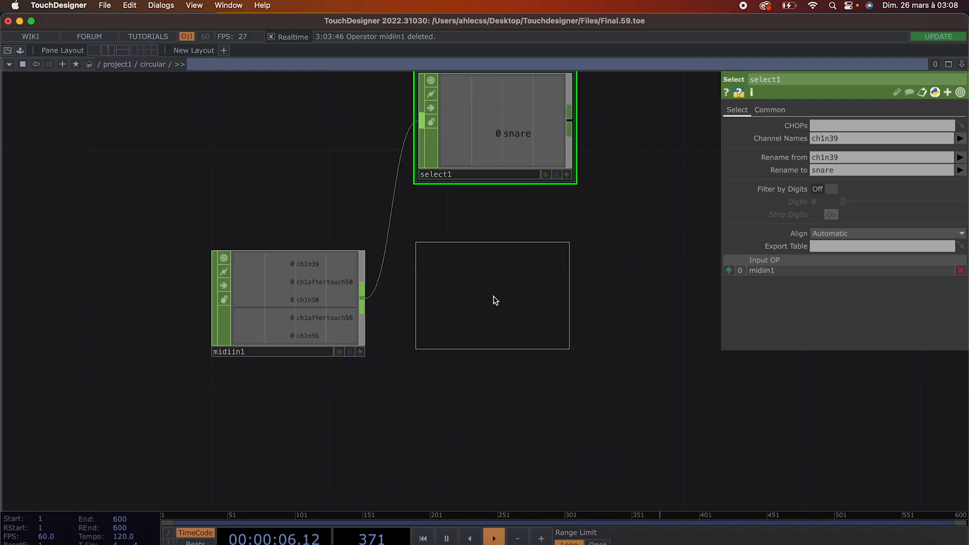
pyautogui.click(494, 301)
# Make select2 pick channel ch1n56, rename it from ch1n56 to crash, and connect midiin1 to its input.
pyautogui.click(823, 139)
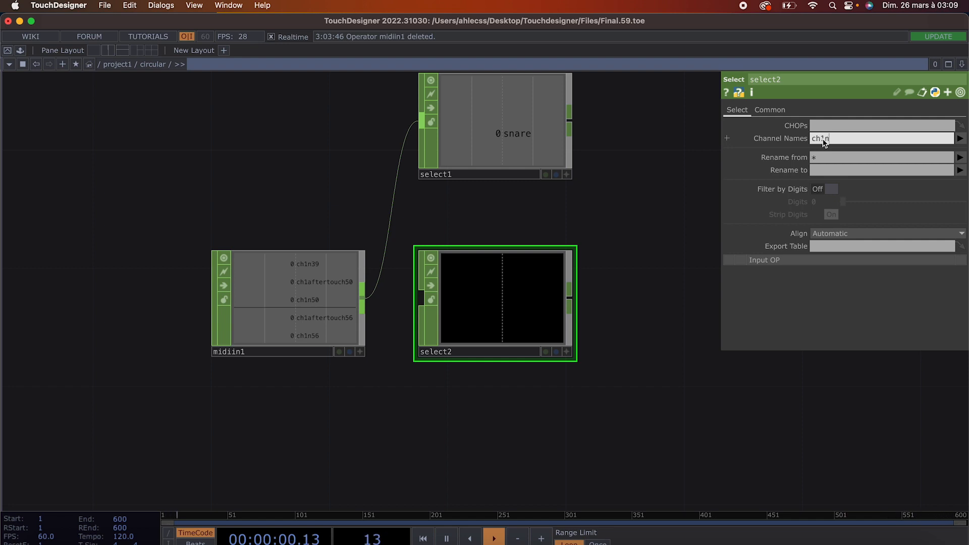
pyautogui.press('super+a')
pyautogui.press('super+c')
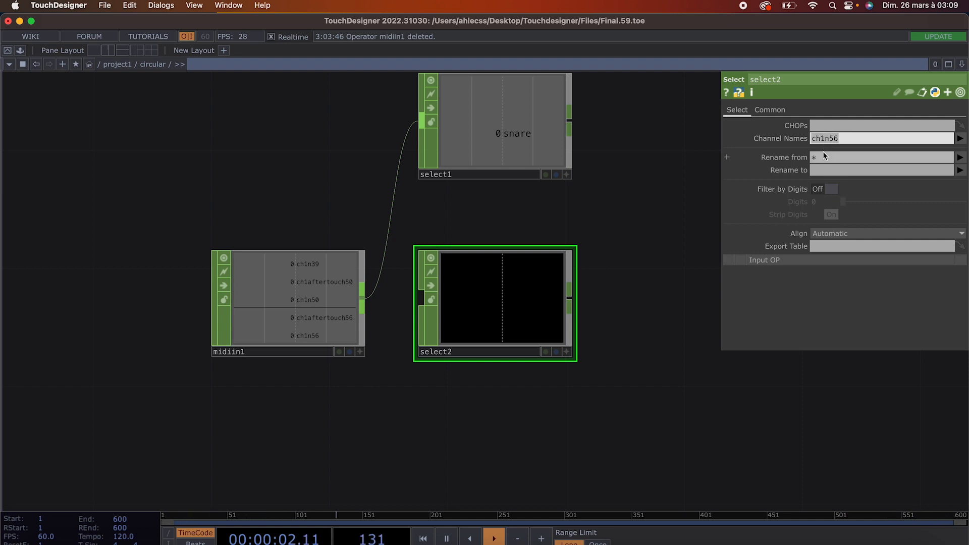
pyautogui.click(823, 155)
pyautogui.press('super+a')
pyautogui.press('super+v')
pyautogui.click(821, 169)
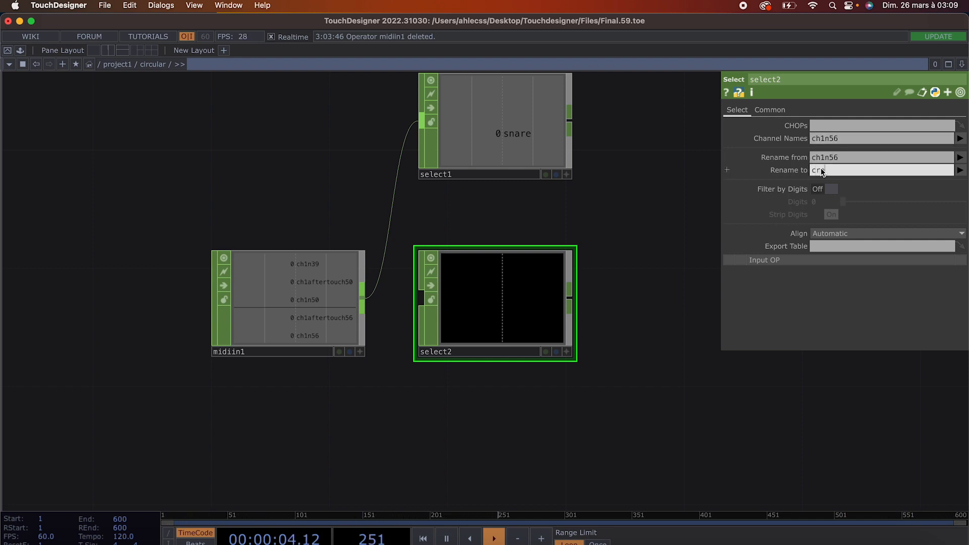
pyautogui.press('Return')
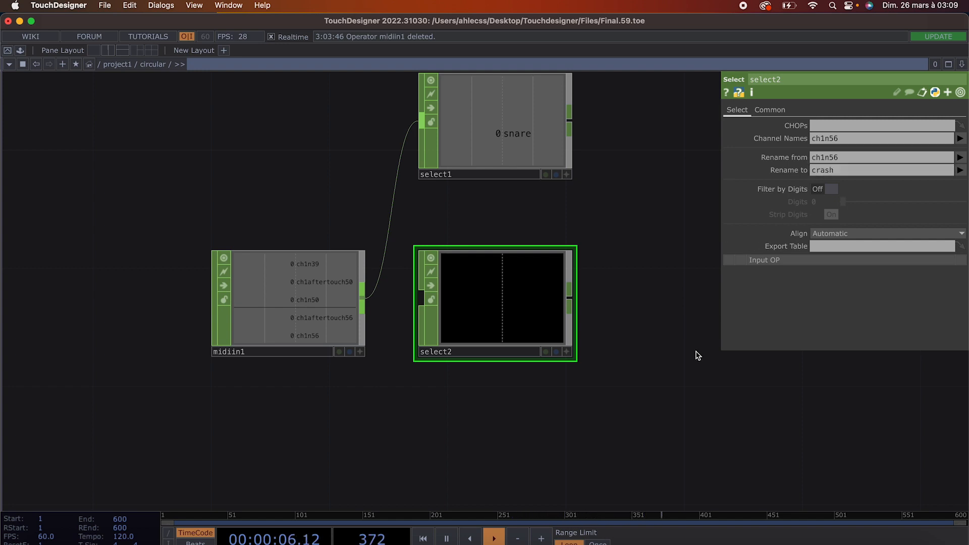
pyautogui.moveTo(362, 298); pyautogui.dragTo(411, 300)
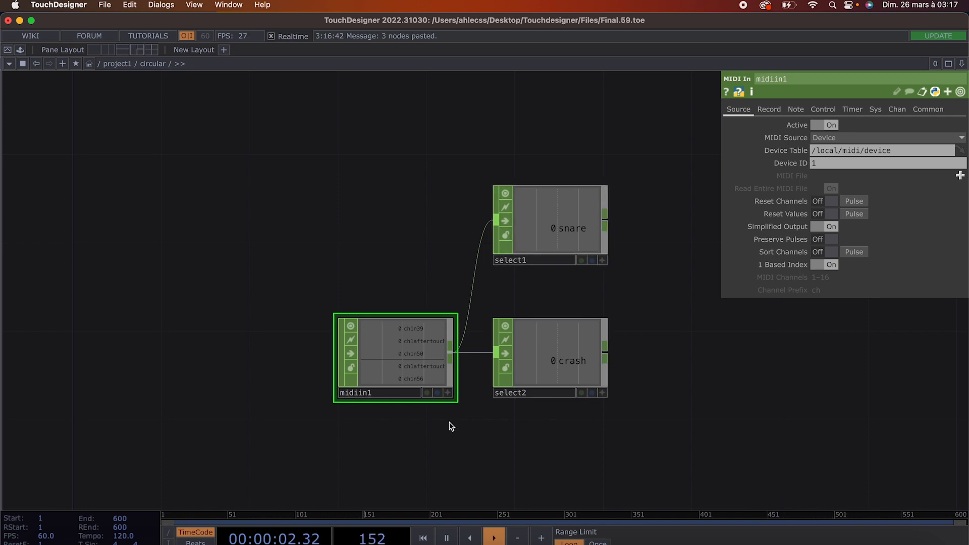
# Add a Base COMP beside midiin1 in the circular network.
pyautogui.moveTo(257, 301); pyautogui.dragTo(298, 296)
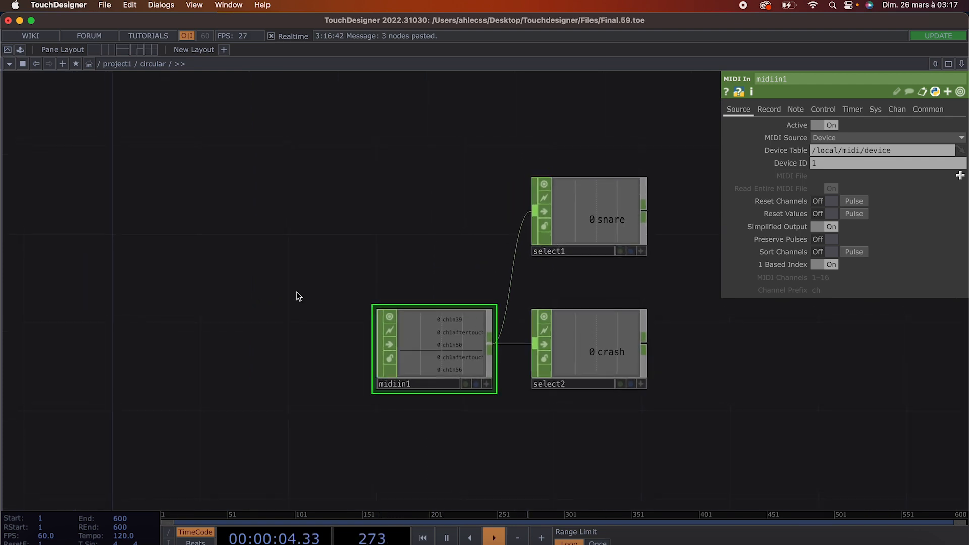
pyautogui.press('Tab')
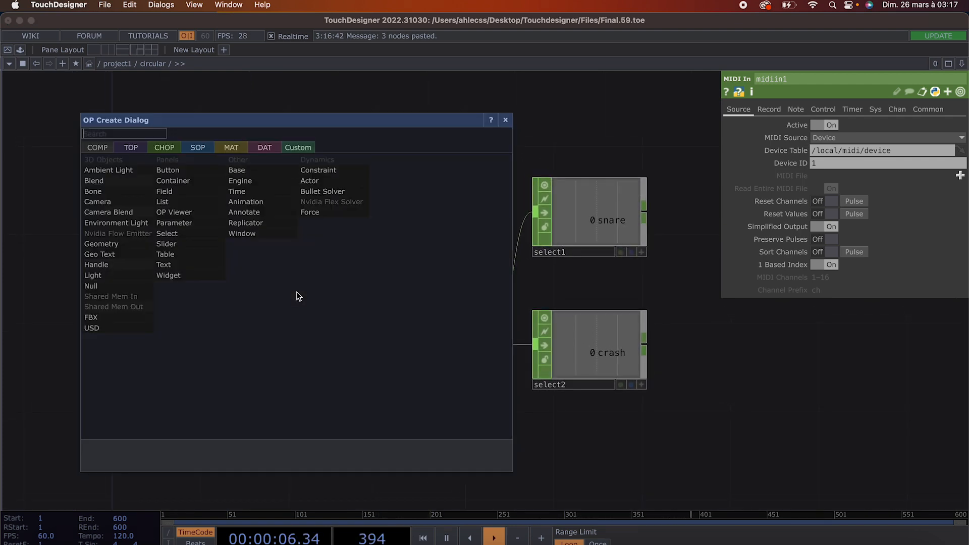
pyautogui.write('base')
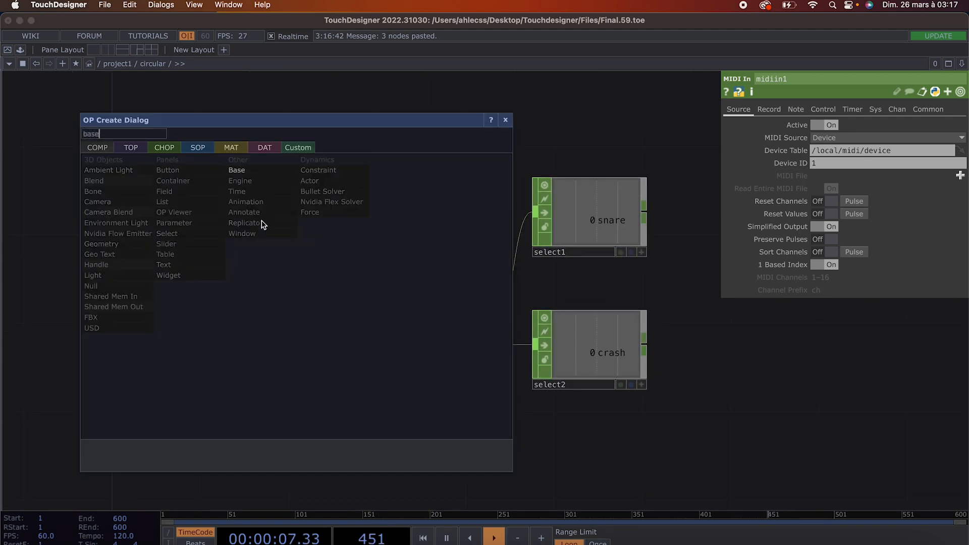
pyautogui.click(252, 170)
pyautogui.click(252, 266)
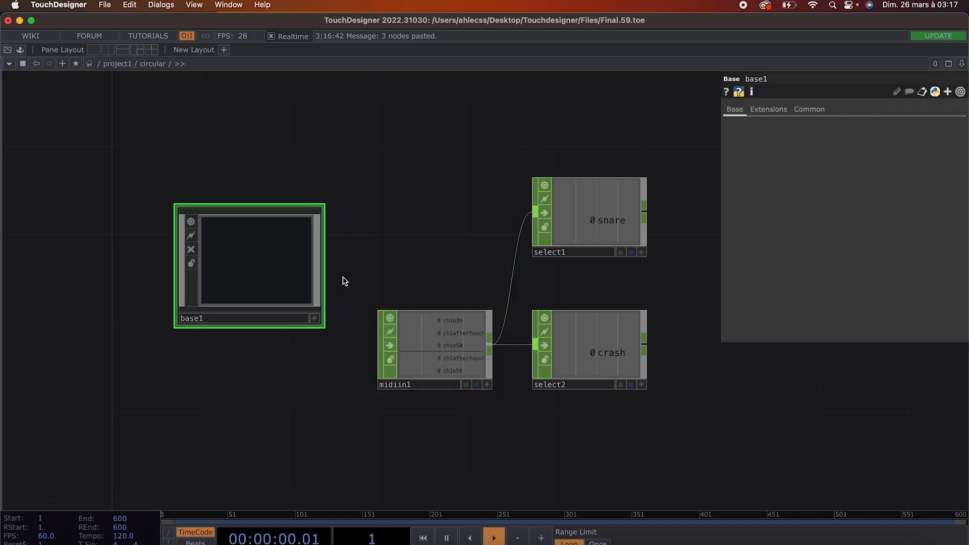
# Move midiin1, select1 and select2 out of the circular network and into base1.
pyautogui.click(440, 335)
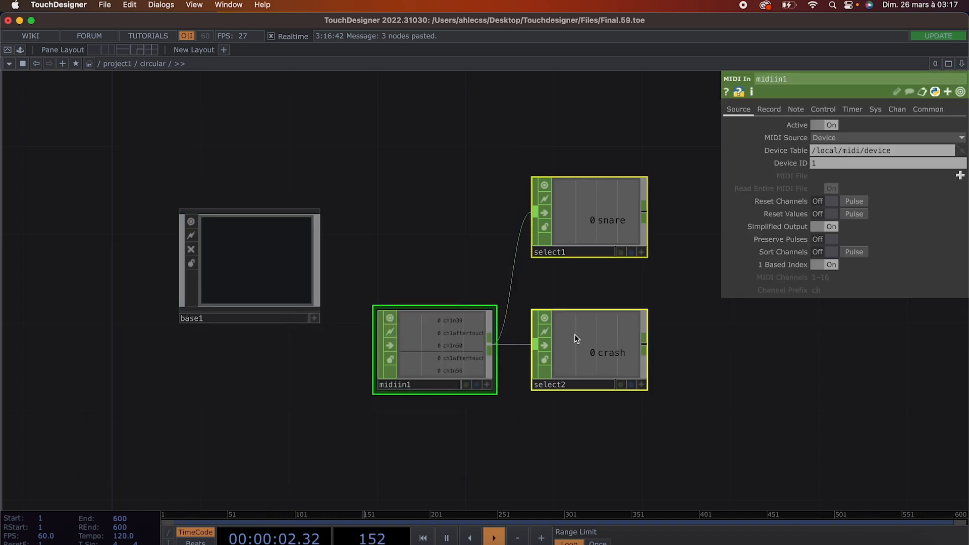
pyautogui.press('Delete')
pyautogui.scroll(1, 257, 280)
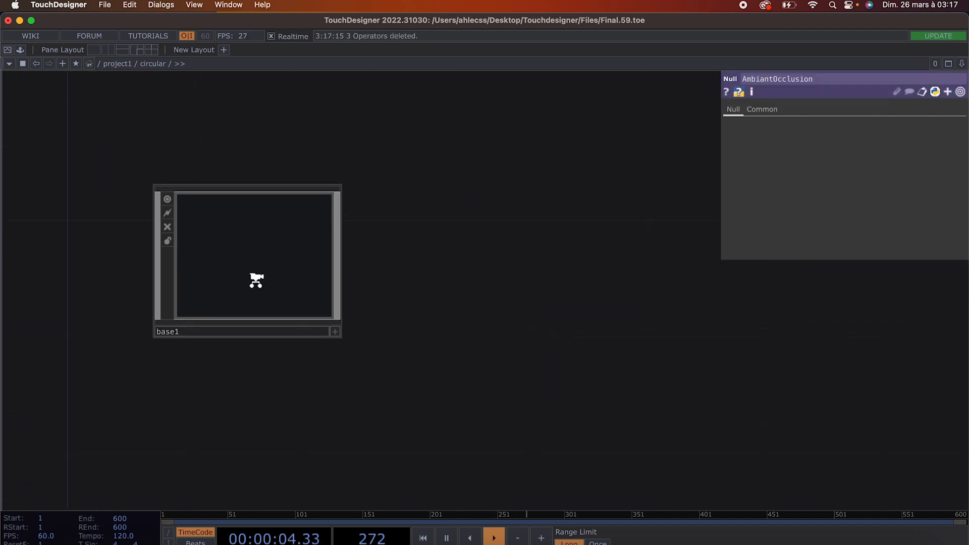
pyautogui.scroll(3, 256, 281)
pyautogui.hotkey('ctrl', 'v')
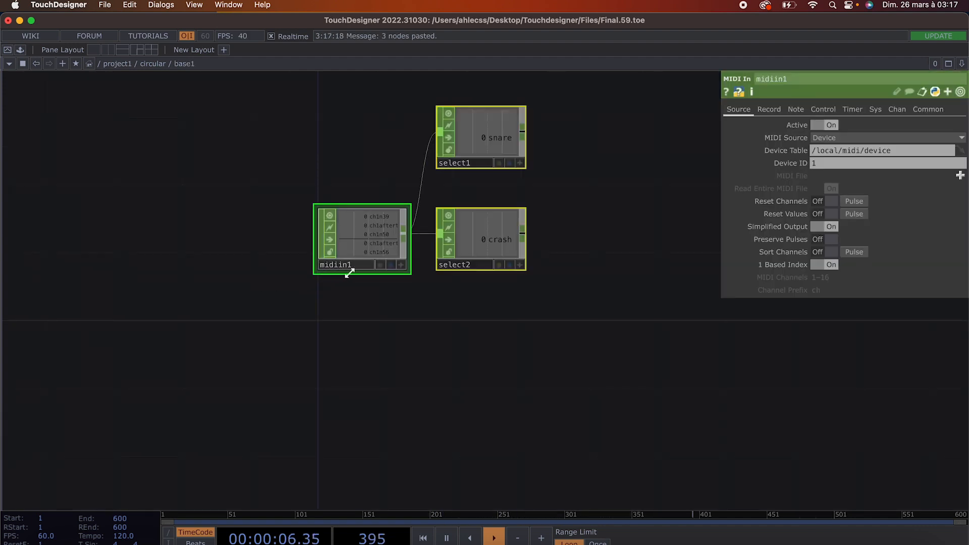
pyautogui.click(437, 359)
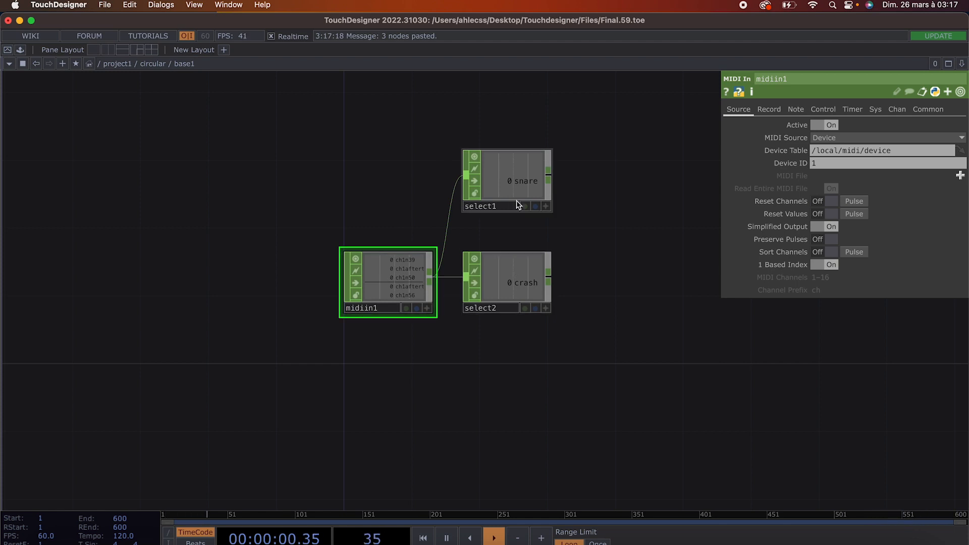
# Connect a new Out CHOP to select1 and another one to select2.
pyautogui.moveTo(549, 178); pyautogui.dragTo(622, 181)
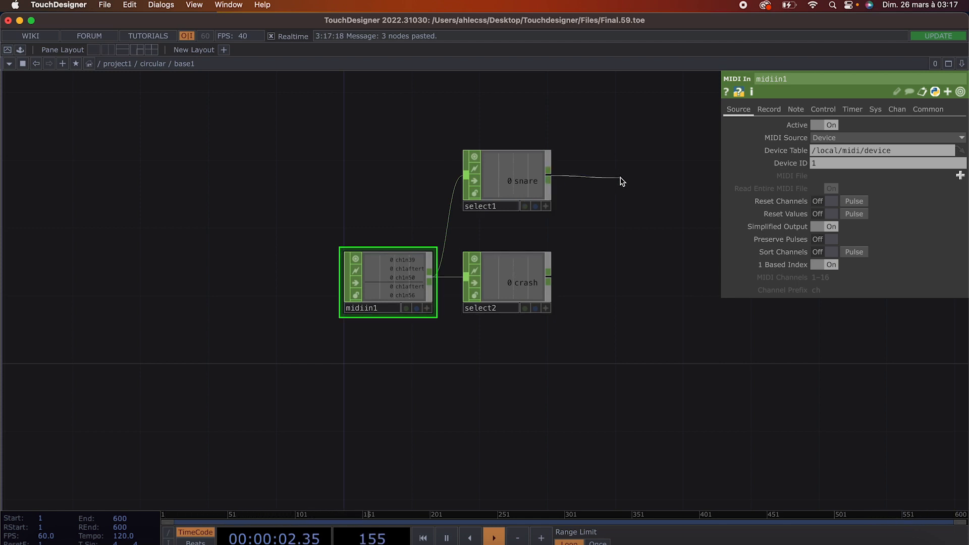
pyautogui.click(622, 181)
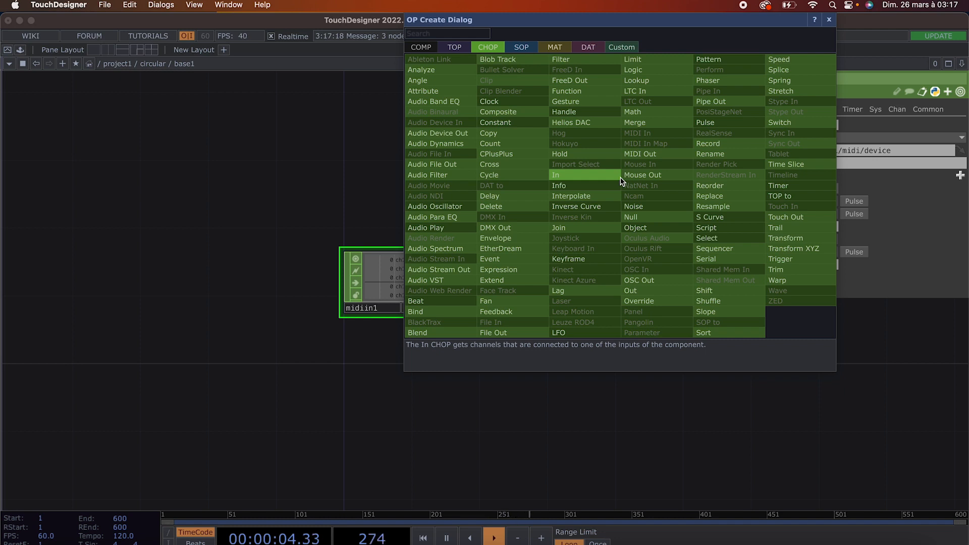
pyautogui.write('out')
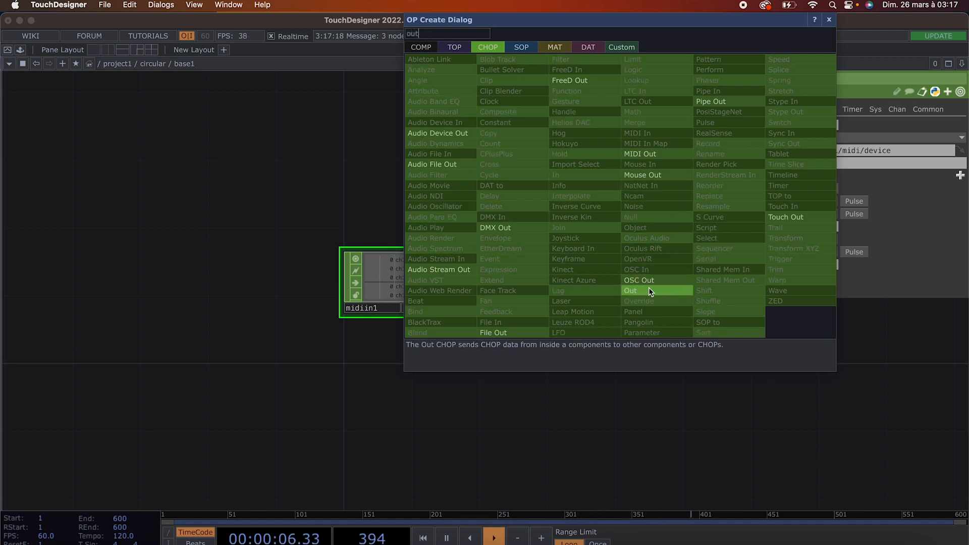
pyautogui.click(649, 290)
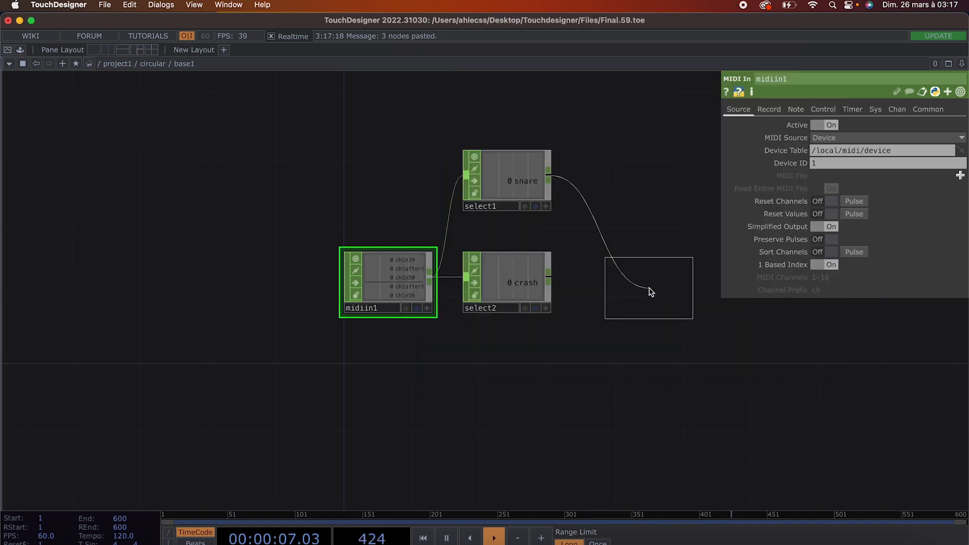
pyautogui.click(639, 176)
pyautogui.moveTo(548, 278); pyautogui.dragTo(610, 277)
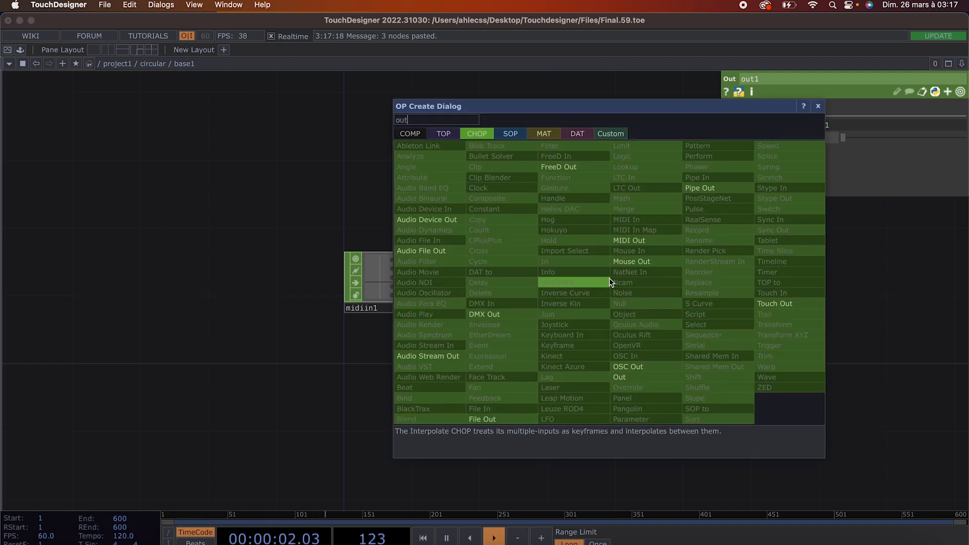
pyautogui.click(652, 374)
pyautogui.click(642, 286)
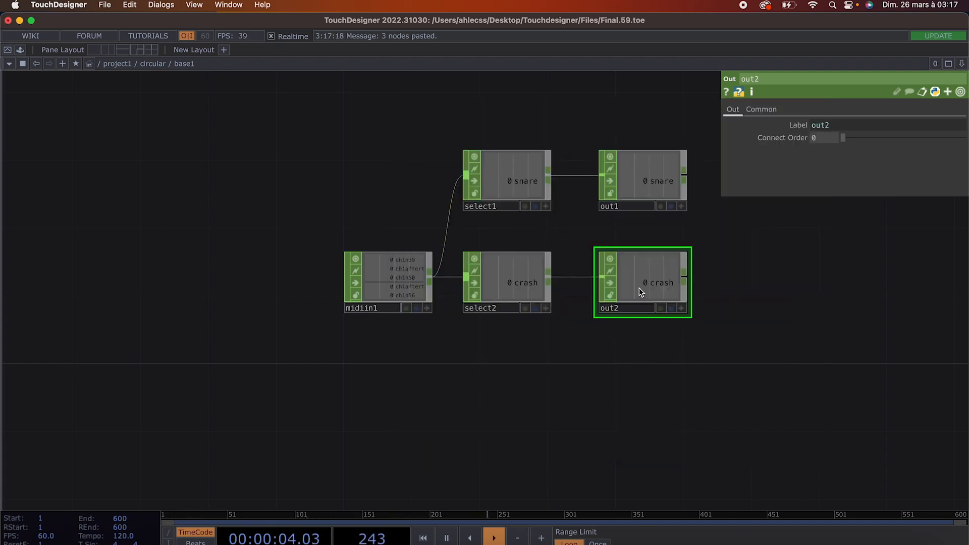
# Rename the snare's Out CHOP to outSnare, updating all references, and the crash's Out CHOP to outCrash.
pyautogui.click(634, 207)
pyautogui.write('outSnare')
pyautogui.press('Return')
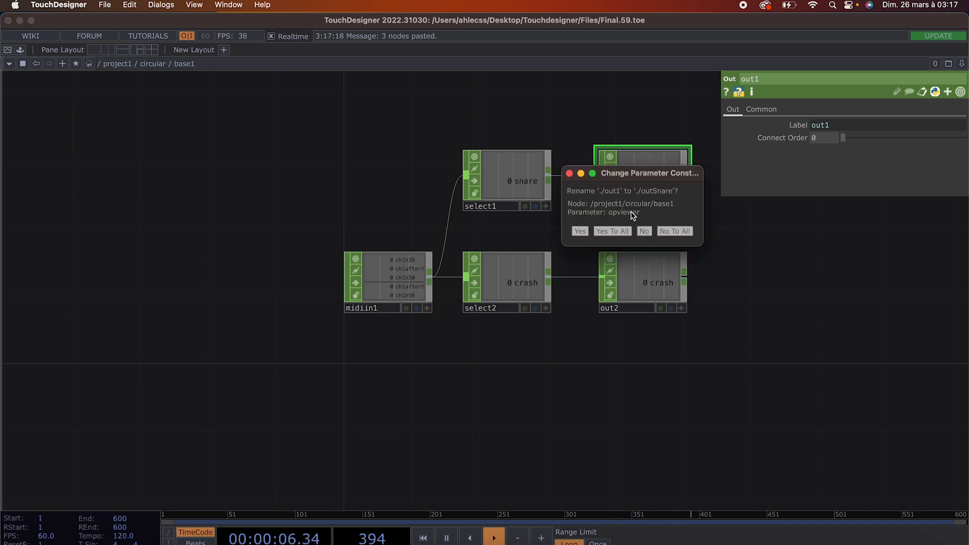
pyautogui.click(612, 231)
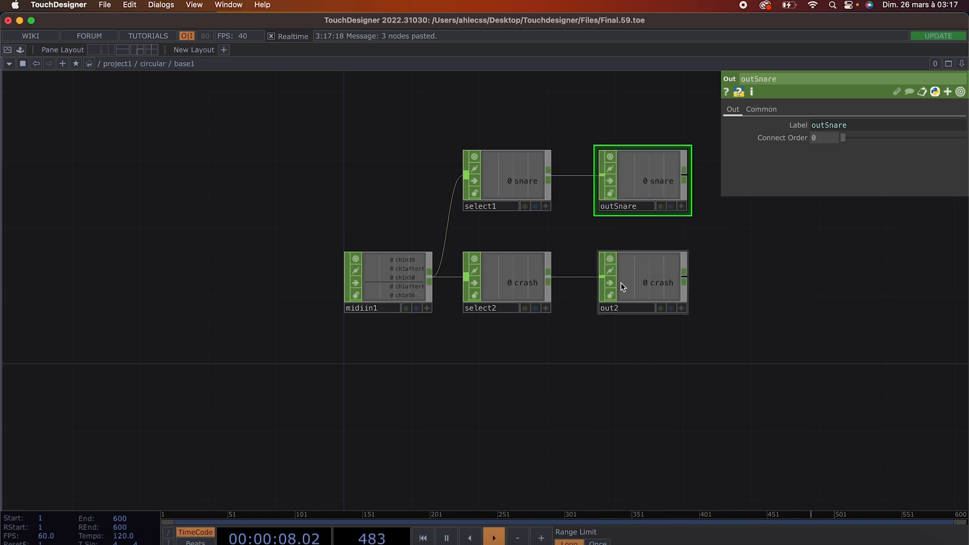
pyautogui.click(629, 308)
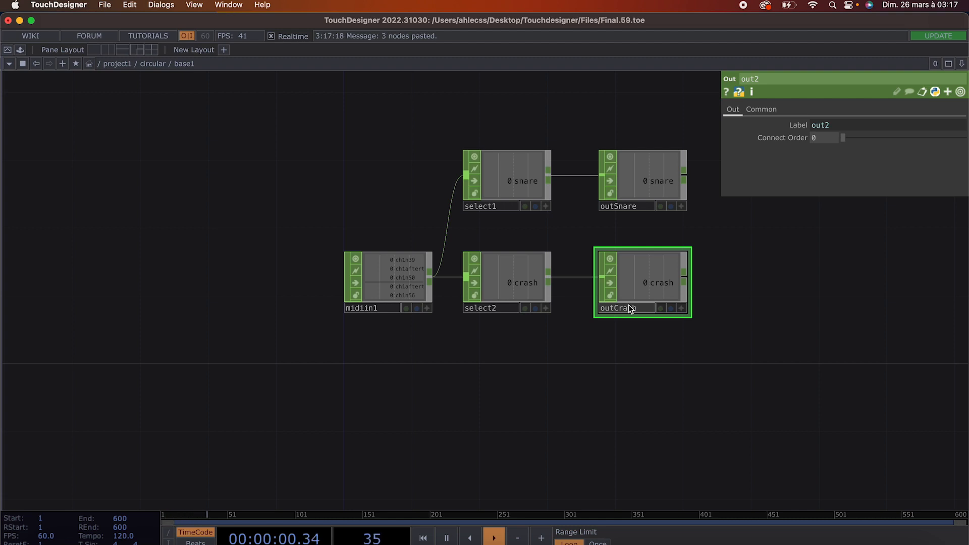
pyautogui.press('Return')
# Go back up to the circular network and rename the base1 component to drums1.
pyautogui.moveTo(579, 351); pyautogui.dragTo(579, 358)
pyautogui.scroll(-2, 579, 358)
pyautogui.scroll(-6, 579, 358)
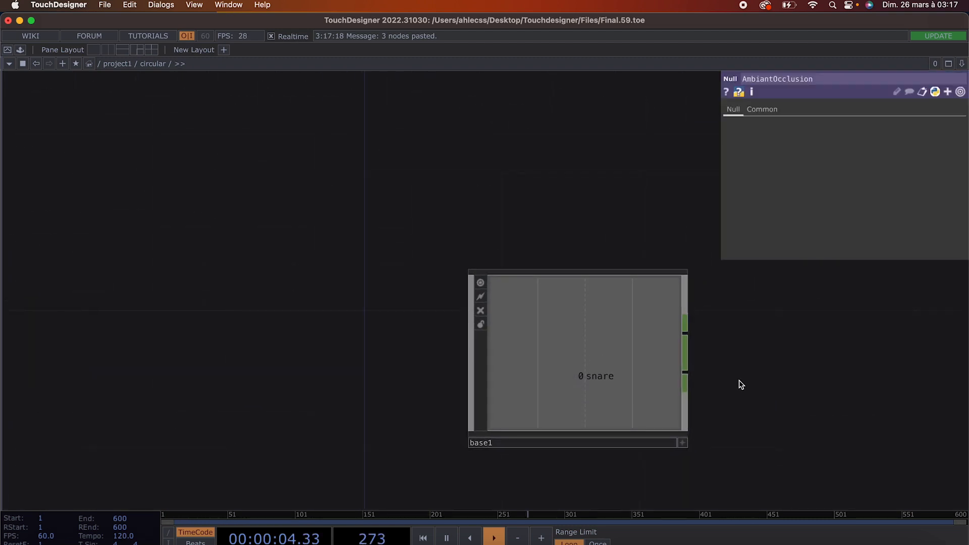
pyautogui.moveTo(739, 381); pyautogui.dragTo(586, 372)
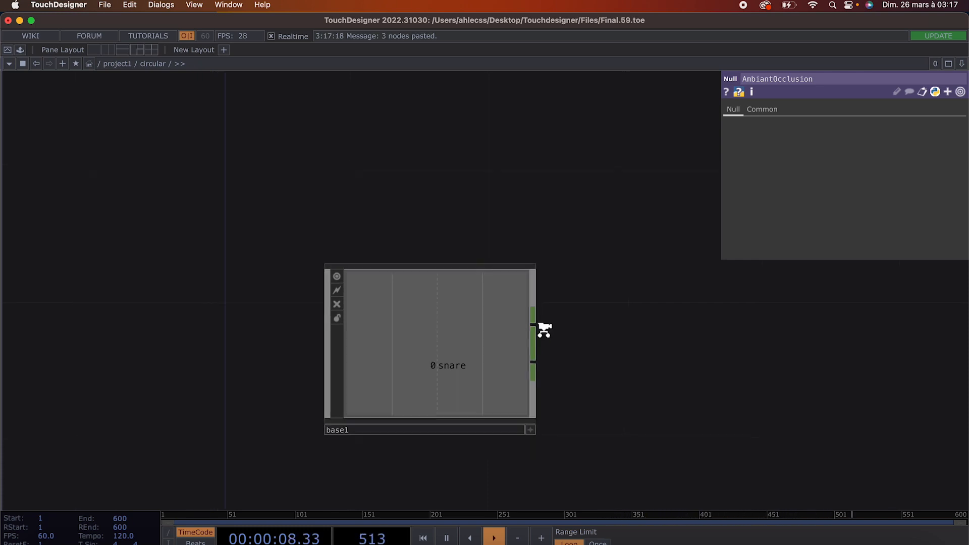
pyautogui.click(416, 428)
pyautogui.press('BackSpace')
pyautogui.press('BackSpace')
pyautogui.press('BackSpace')
pyautogui.press('BackSpace')
pyautogui.press('BackSpace')
pyautogui.write('drums')
pyautogui.press('Return')
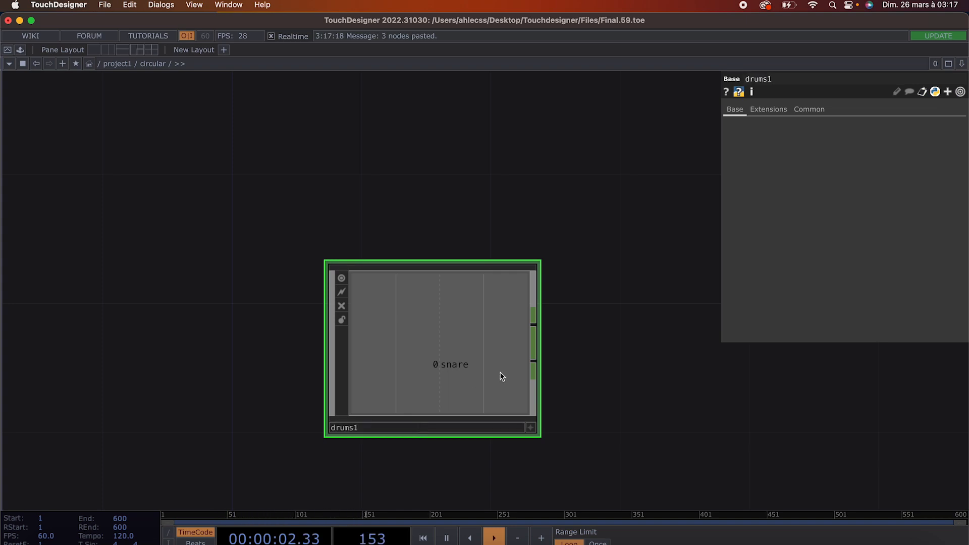
pyautogui.click(411, 428)
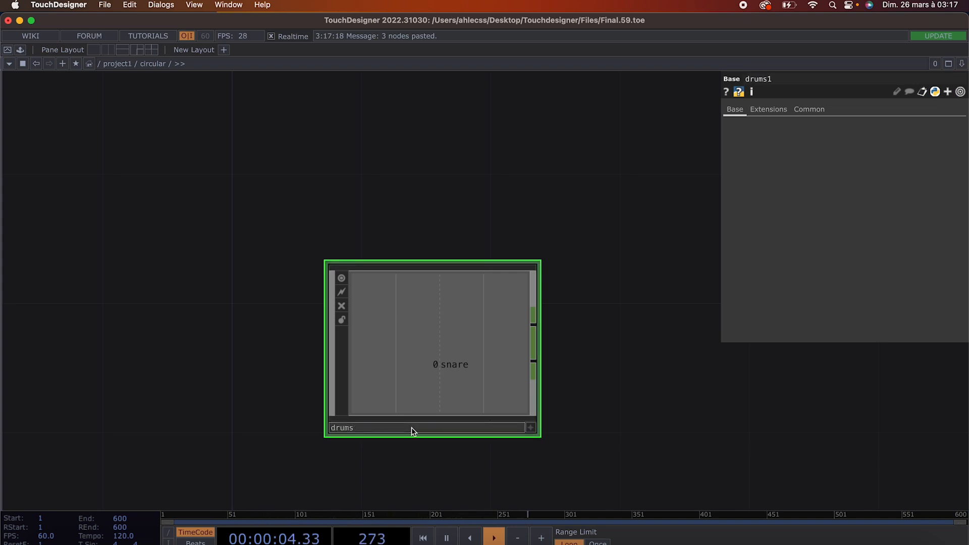
pyautogui.press('Return')
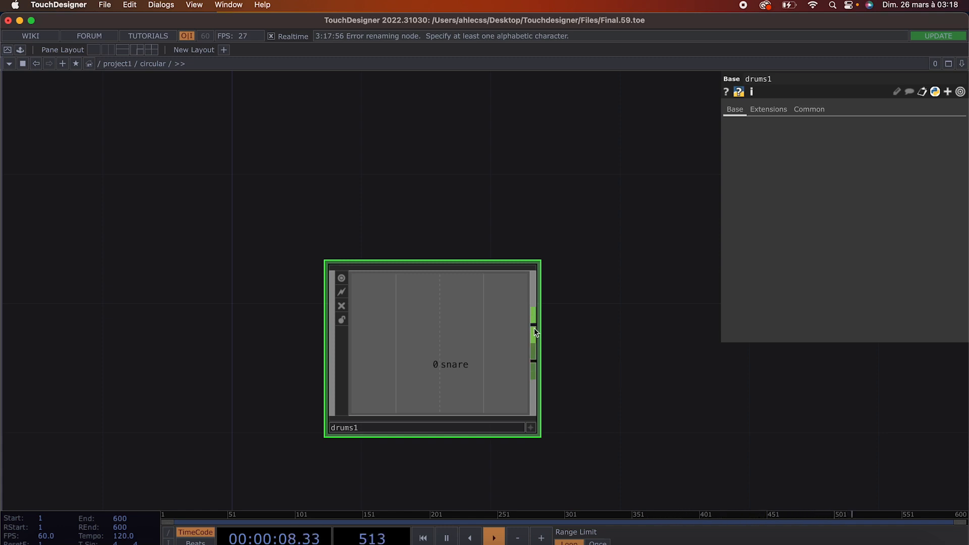
# Add a Math CHOP connected to the outSnare output of drums1, and place it above and beyond that component.
pyautogui.click(535, 373)
pyautogui.click(619, 355)
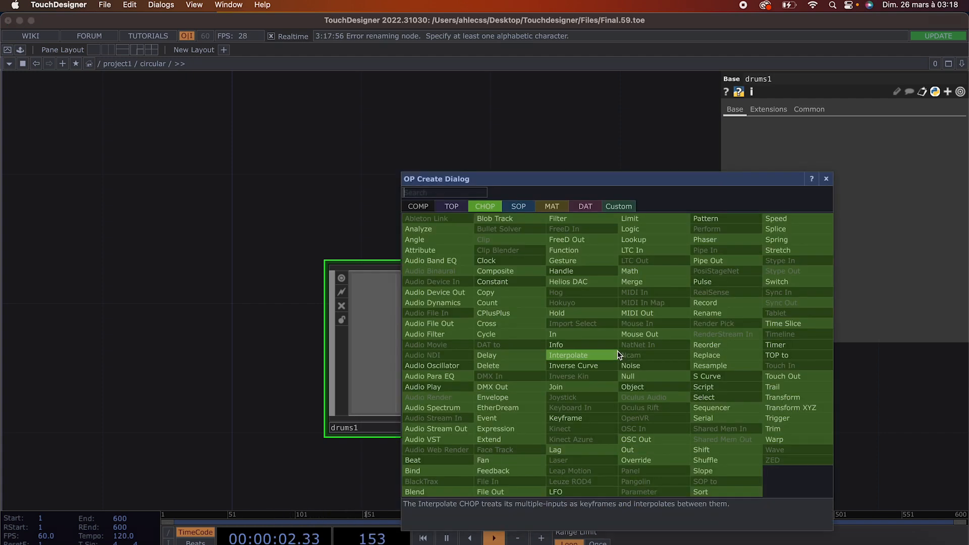
pyautogui.write('math')
pyautogui.press('Return')
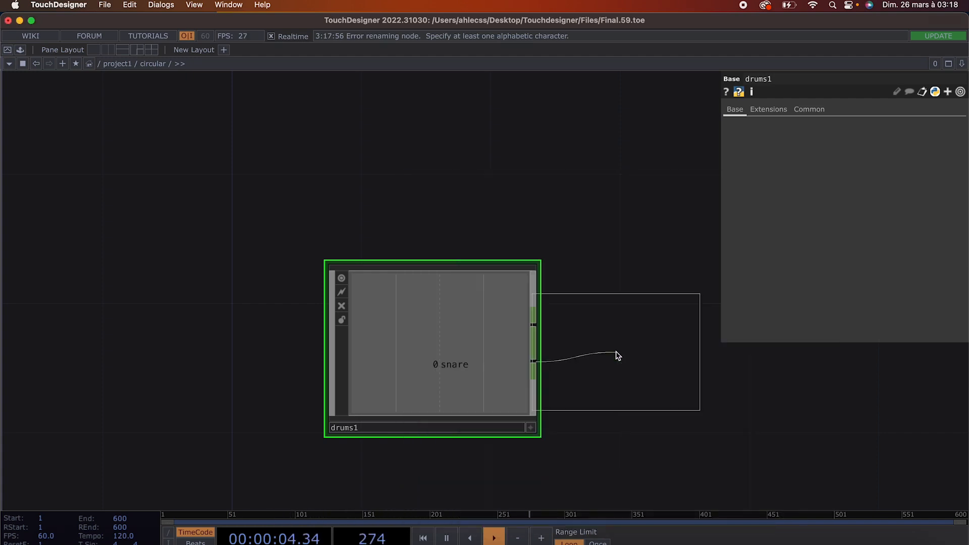
pyautogui.click(616, 352)
pyautogui.moveTo(628, 349); pyautogui.dragTo(707, 370)
pyautogui.moveTo(830, 367); pyautogui.dragTo(649, 361)
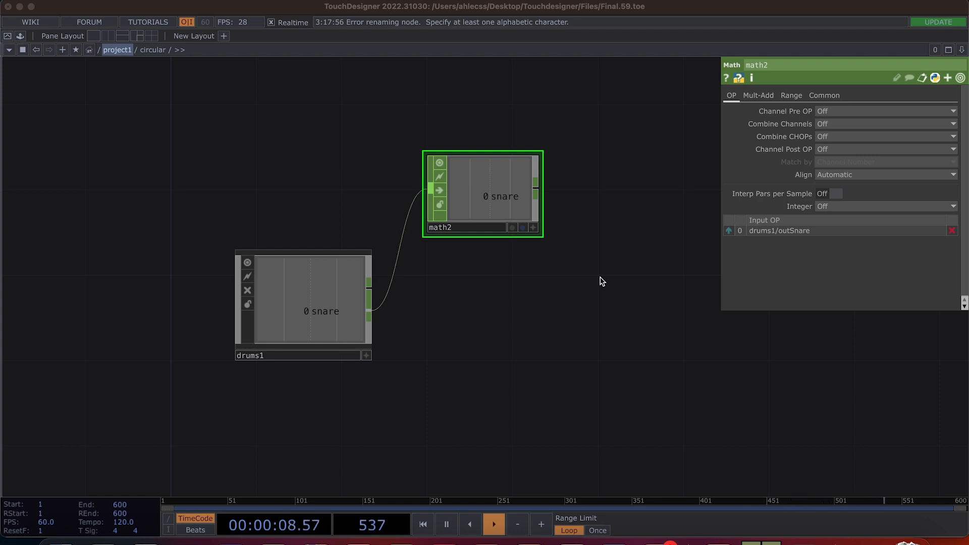
# Add a Speed CHOP connected to the output of math2 and place it beside that operator.
pyautogui.moveTo(581, 275); pyautogui.dragTo(596, 284)
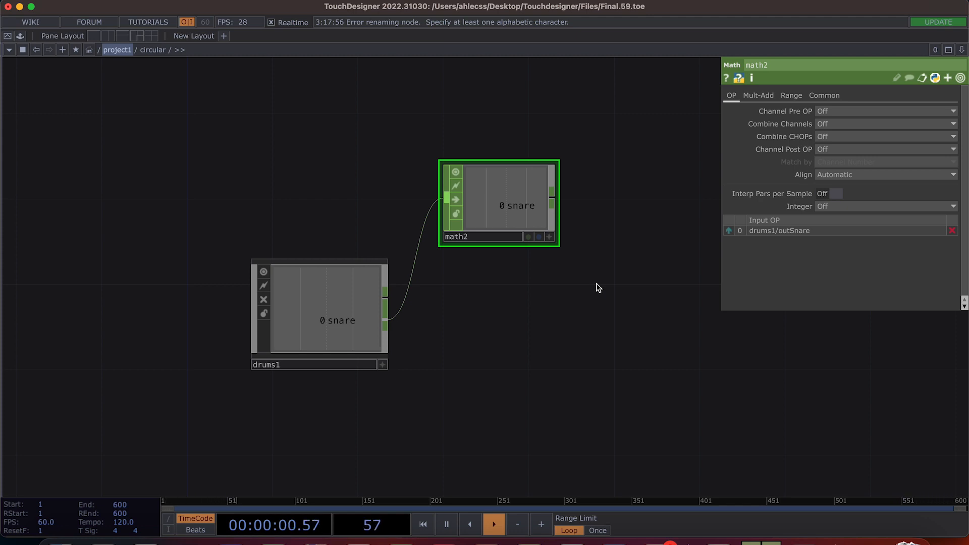
pyautogui.hscroll(5, 530, 258)
pyautogui.moveTo(494, 200); pyautogui.dragTo(560, 201)
pyautogui.click(561, 204)
pyautogui.write('speed')
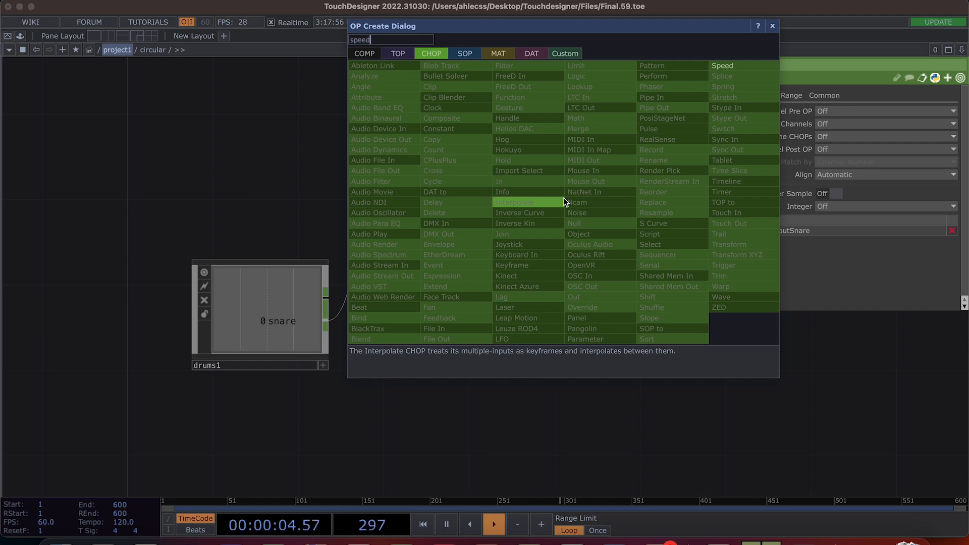
pyautogui.click(731, 64)
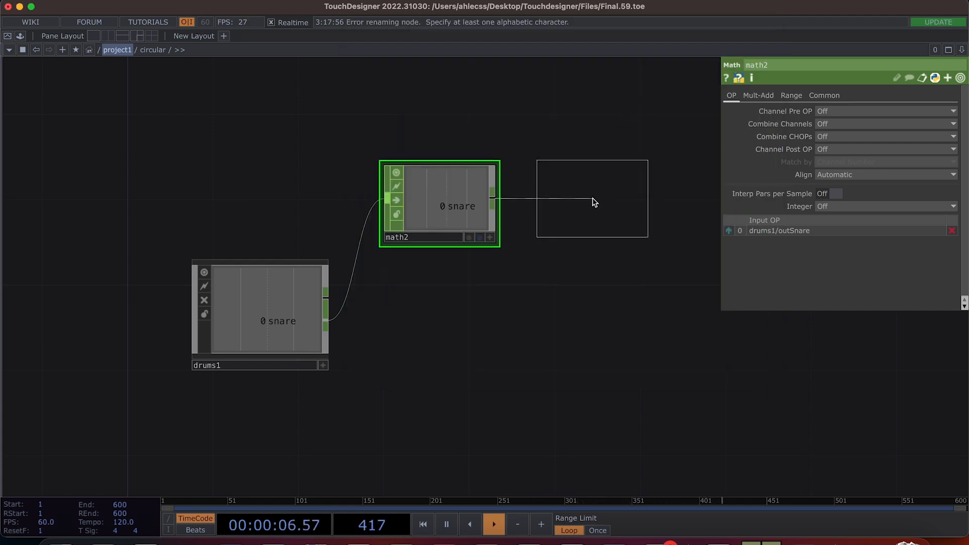
pyautogui.click(592, 200)
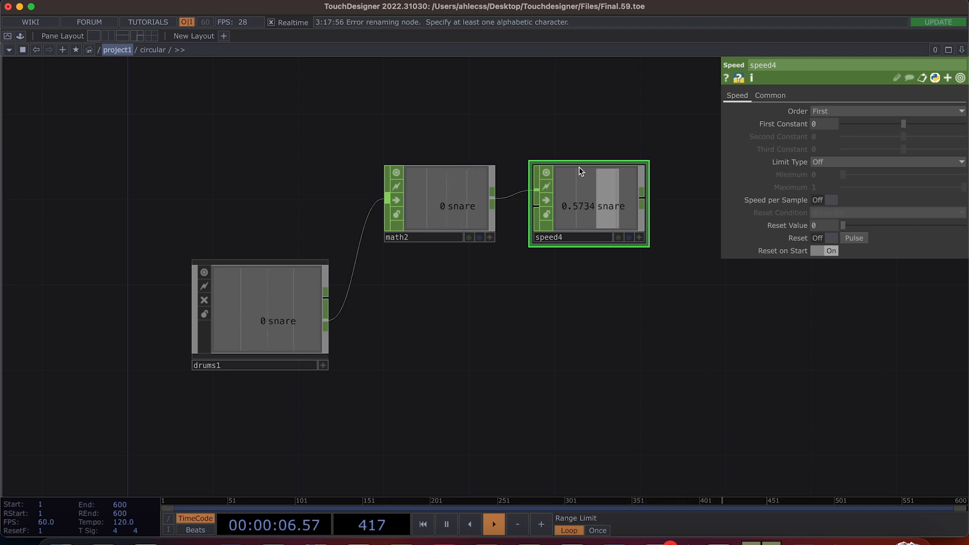
# Add a Lag CHOP beyond speed4 and connect the output of speed4 to its input.
pyautogui.hscroll(5, 567, 318)
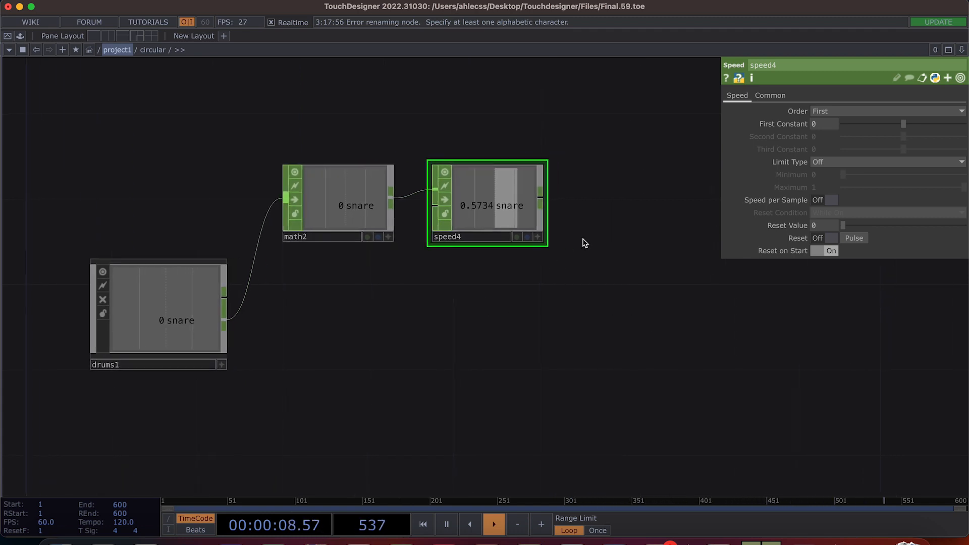
pyautogui.hscroll(1, 584, 236)
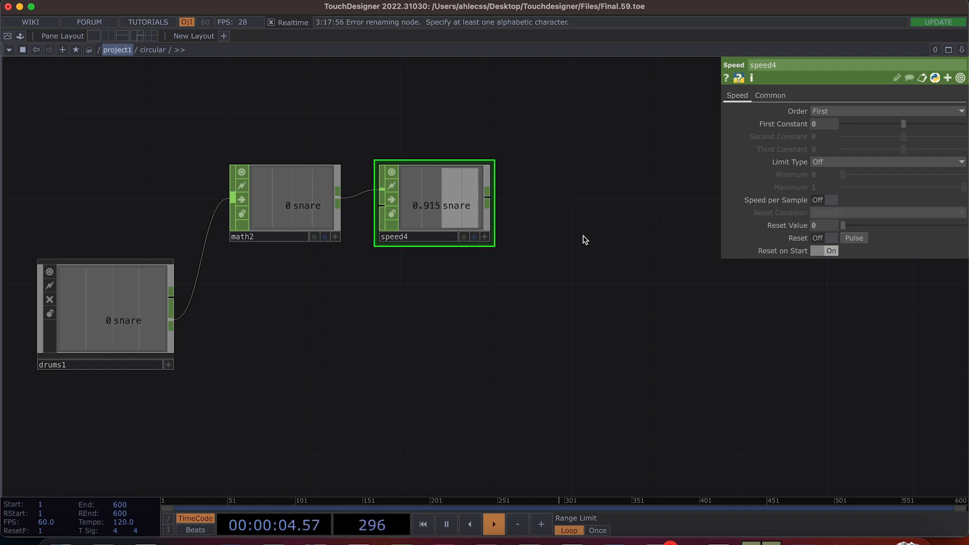
pyautogui.click(488, 198)
pyautogui.click(554, 198)
pyautogui.write('lag')
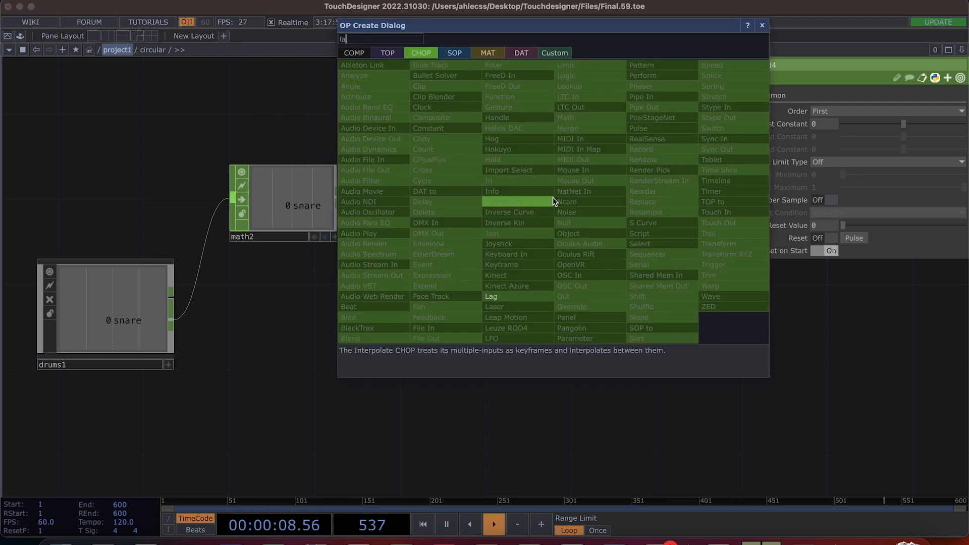
pyautogui.click(507, 297)
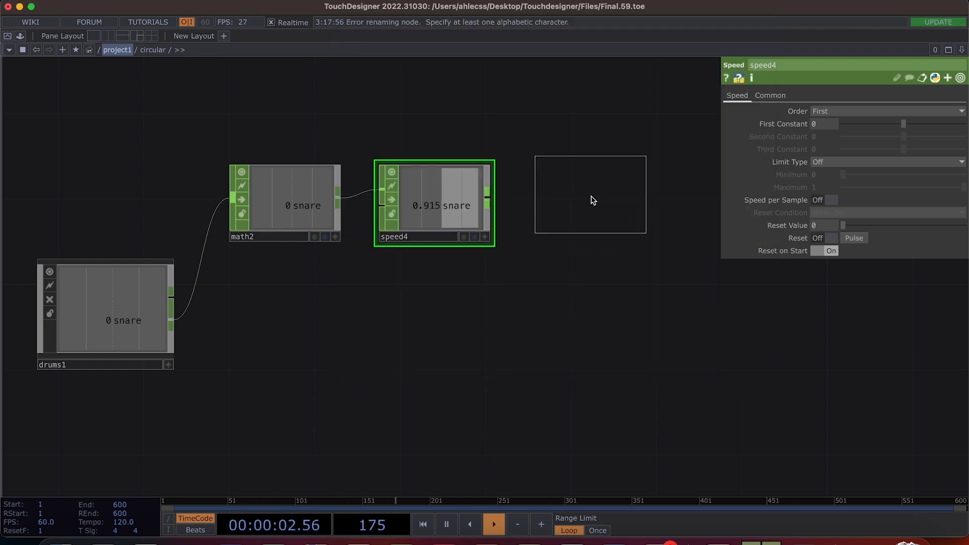
pyautogui.click(566, 202)
pyautogui.moveTo(488, 198); pyautogui.dragTo(531, 192)
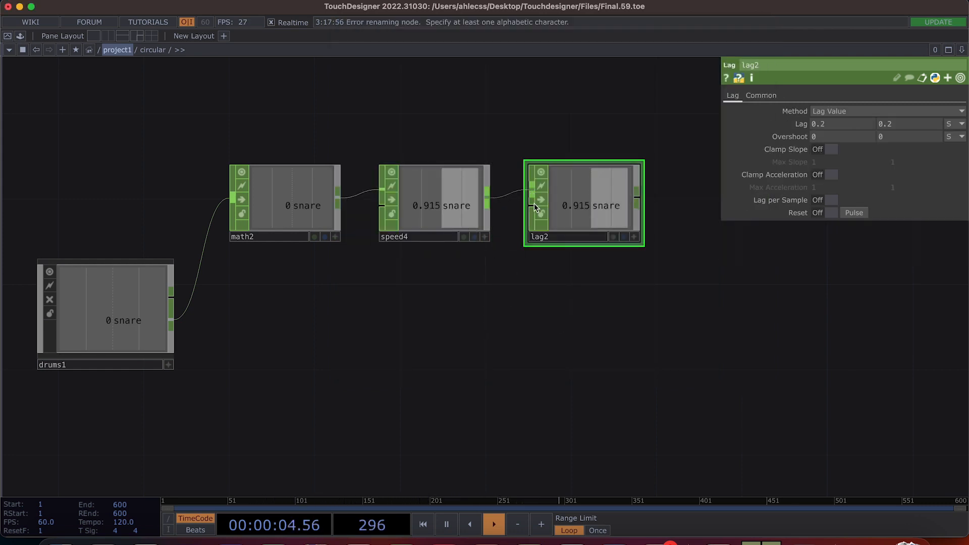
# Set both Lag values of the lag2 operator to 2.
pyautogui.moveTo(501, 293); pyautogui.dragTo(409, 293)
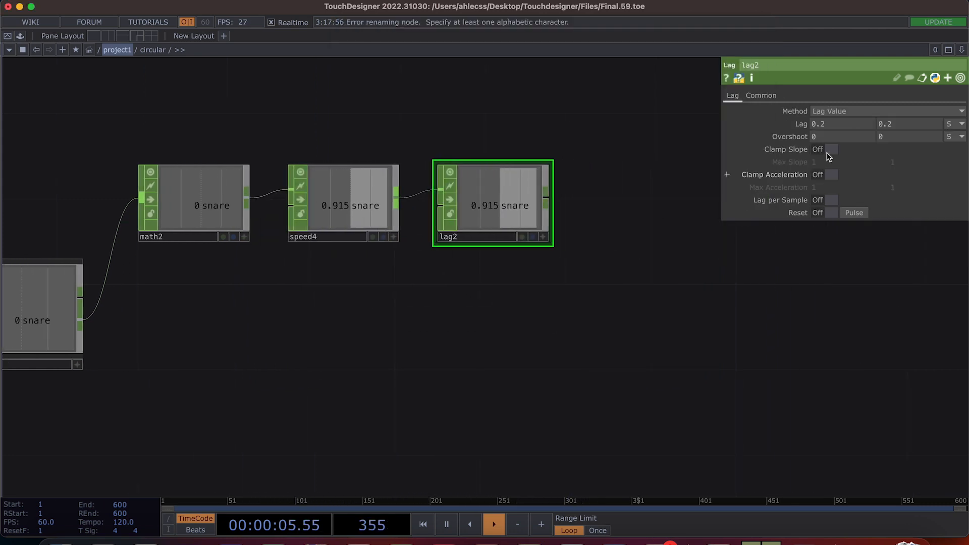
pyautogui.click(870, 127)
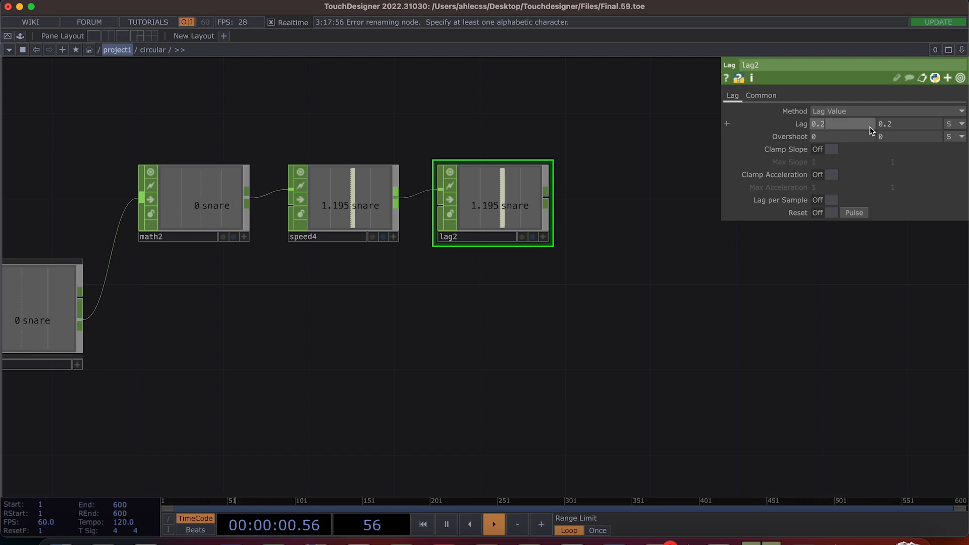
pyautogui.press('BackSpace')
pyautogui.press('BackSpace')
pyautogui.write('2')
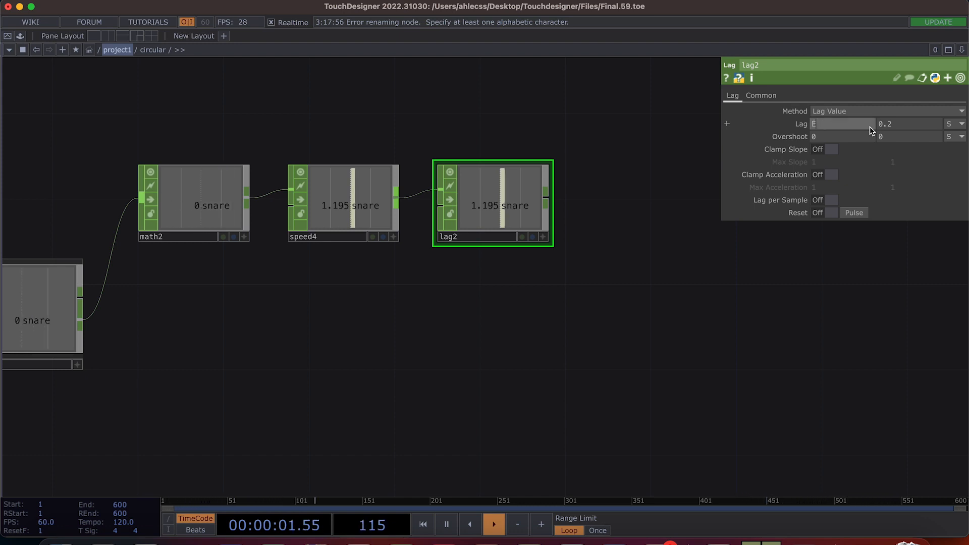
pyautogui.click(901, 123)
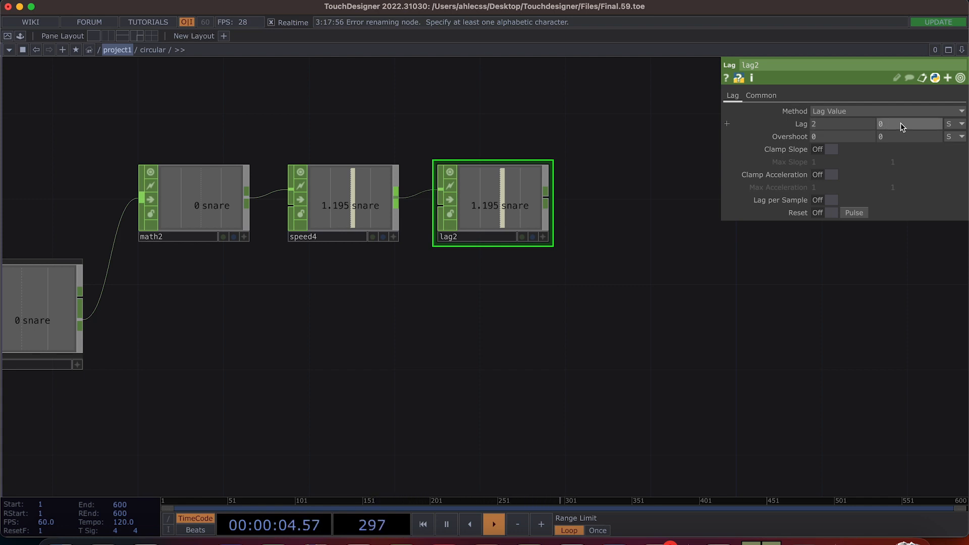
pyautogui.press('BackSpace')
pyautogui.write('2')
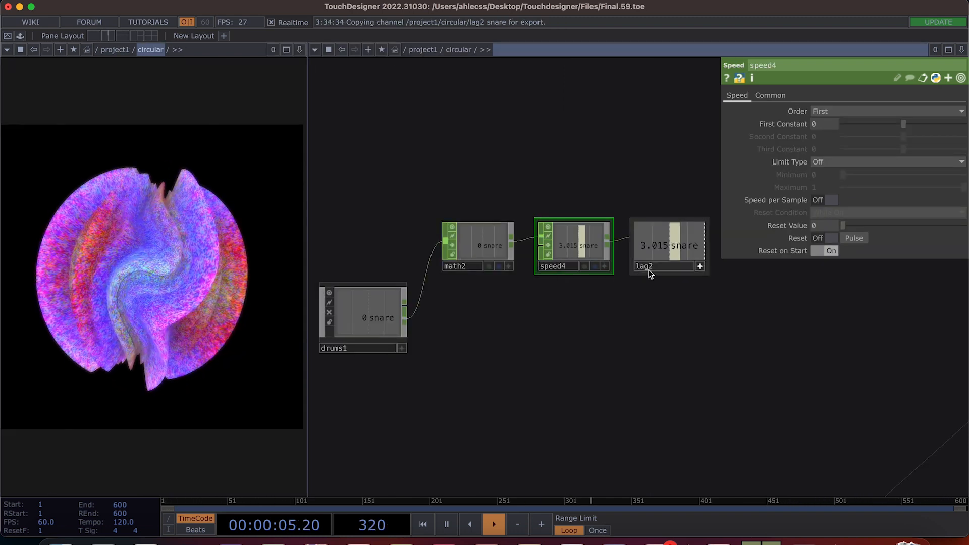
# Drive the Strength of the twist1 SOP with a CHOP reference to lag2's snare channel.
pyautogui.moveTo(659, 344)
pyautogui.mouseDown()
pyautogui.moveTo(671, 342)
pyautogui.moveTo(653, 353)
pyautogui.mouseUp()
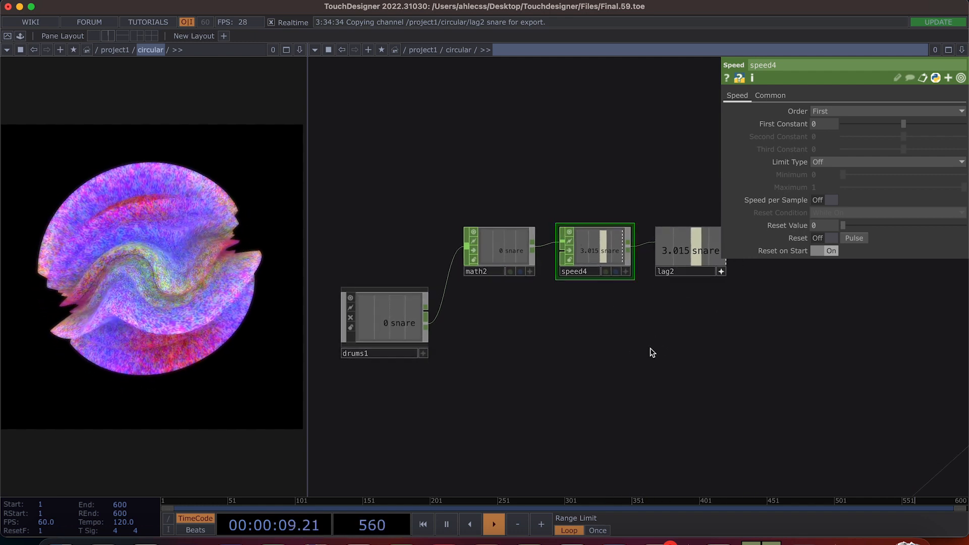
pyautogui.scroll(-5, 688, 346)
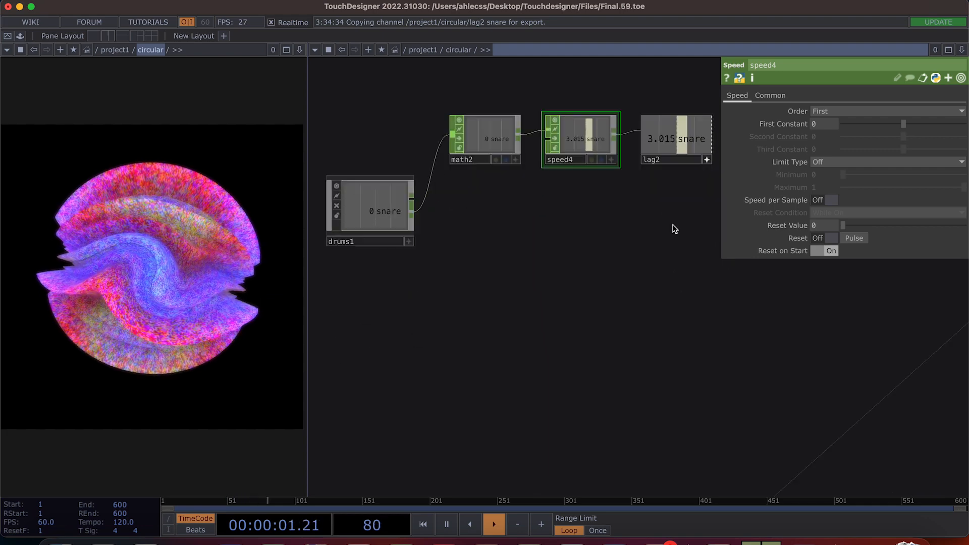
pyautogui.scroll(-5, 600, 239)
pyautogui.click(622, 388)
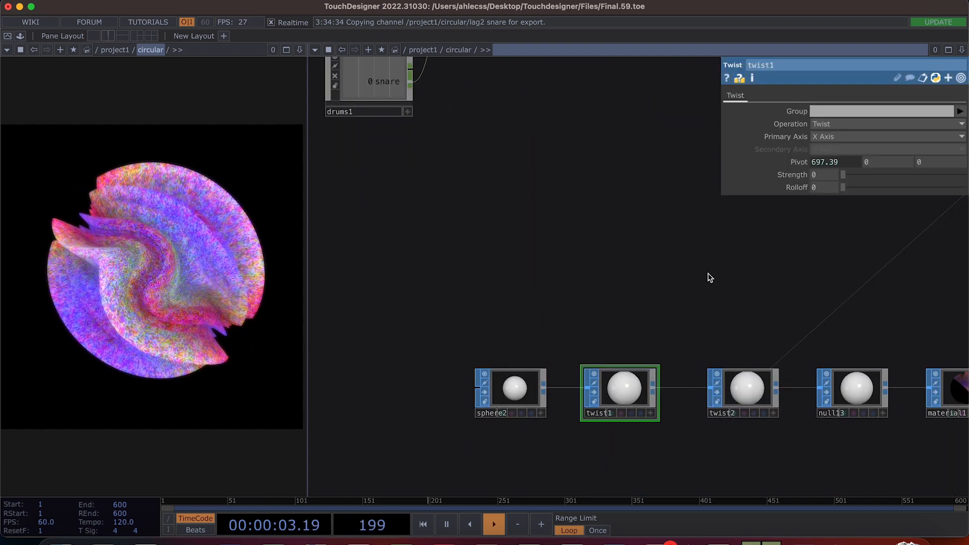
pyautogui.moveTo(619, 301); pyautogui.dragTo(613, 356)
pyautogui.scroll(4, 617, 354)
pyautogui.scroll(-3, 621, 351)
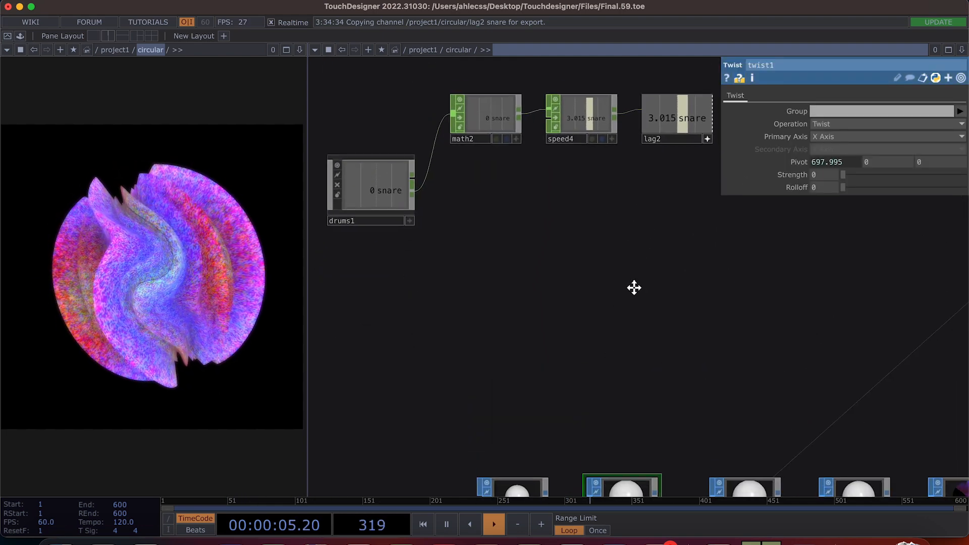
pyautogui.moveTo(851, 175); pyautogui.dragTo(828, 168)
pyautogui.moveTo(684, 177); pyautogui.dragTo(619, 244)
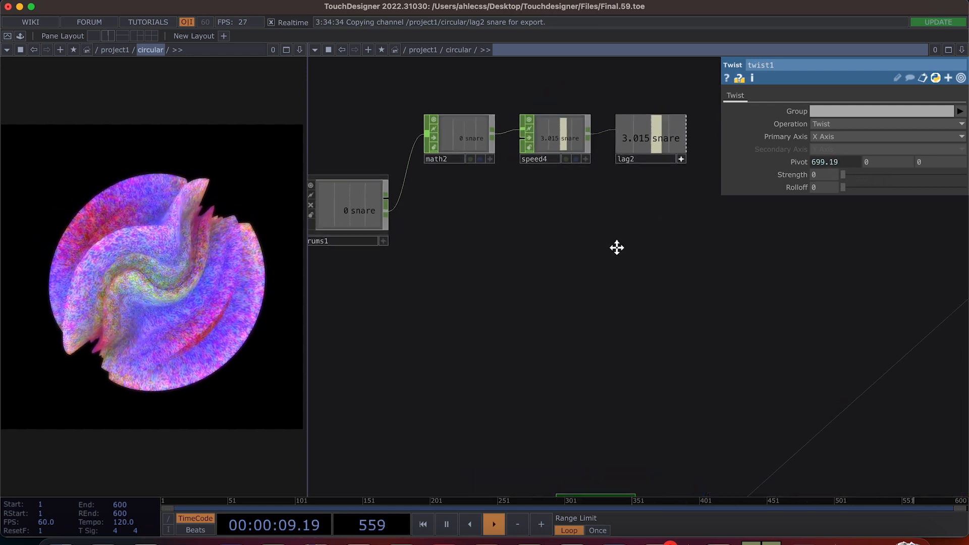
pyautogui.click(643, 197)
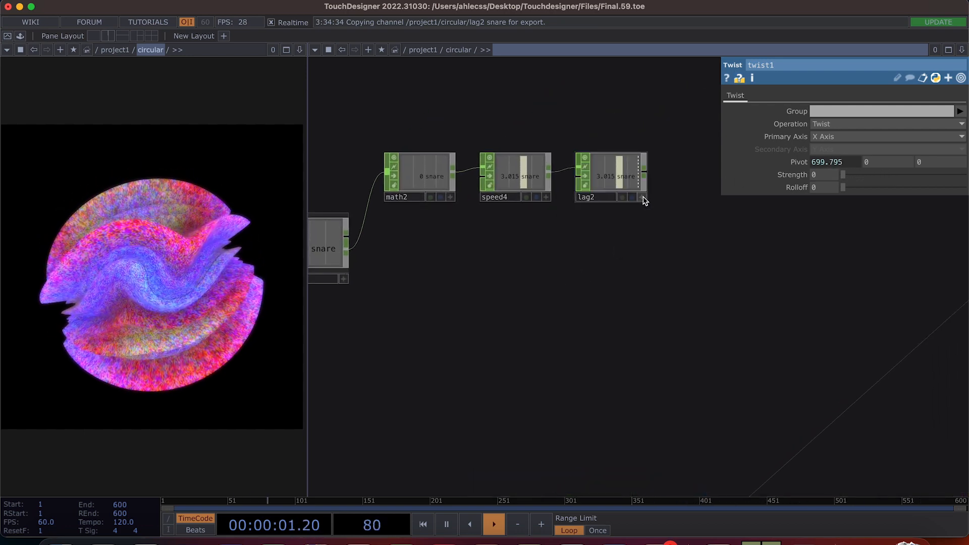
pyautogui.click(643, 197)
pyautogui.click(643, 199)
pyautogui.click(643, 198)
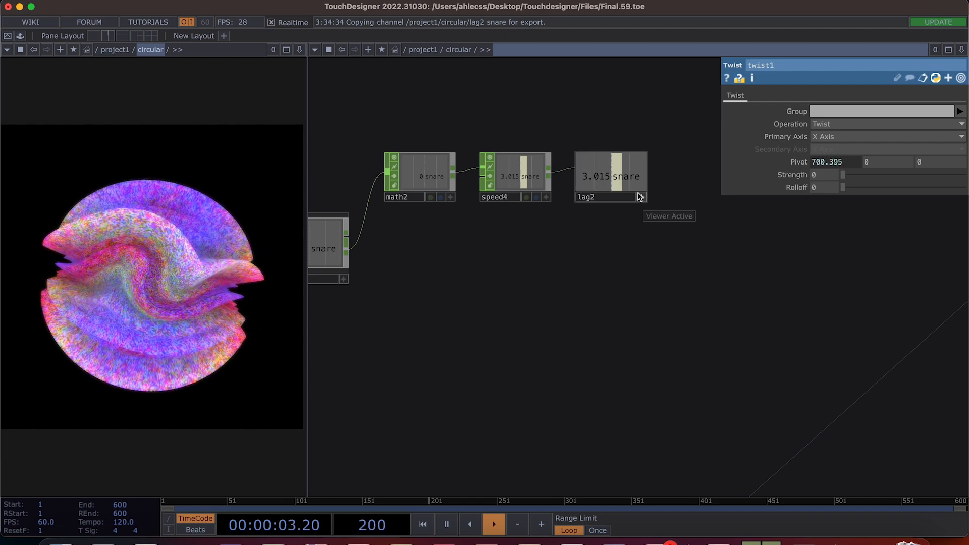
pyautogui.moveTo(626, 181); pyautogui.dragTo(820, 174)
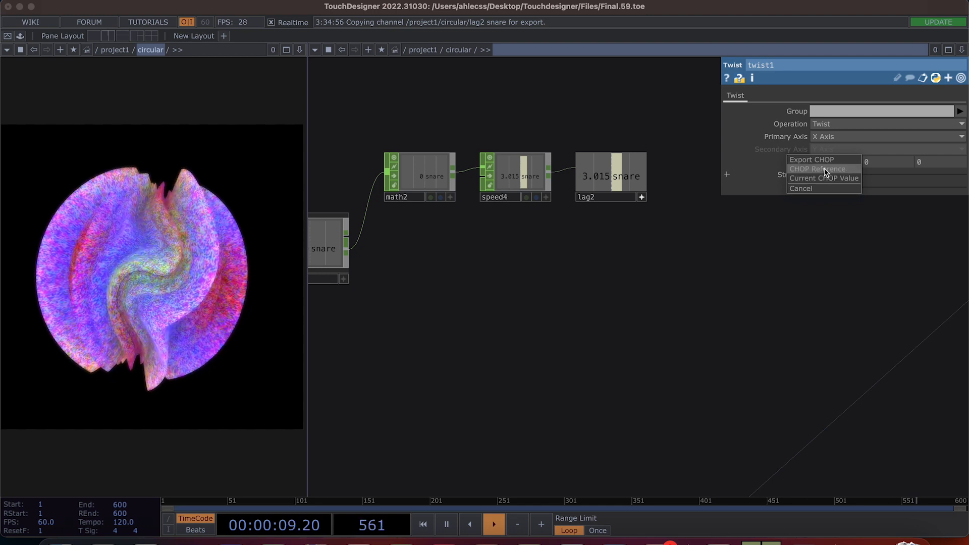
pyautogui.click(823, 170)
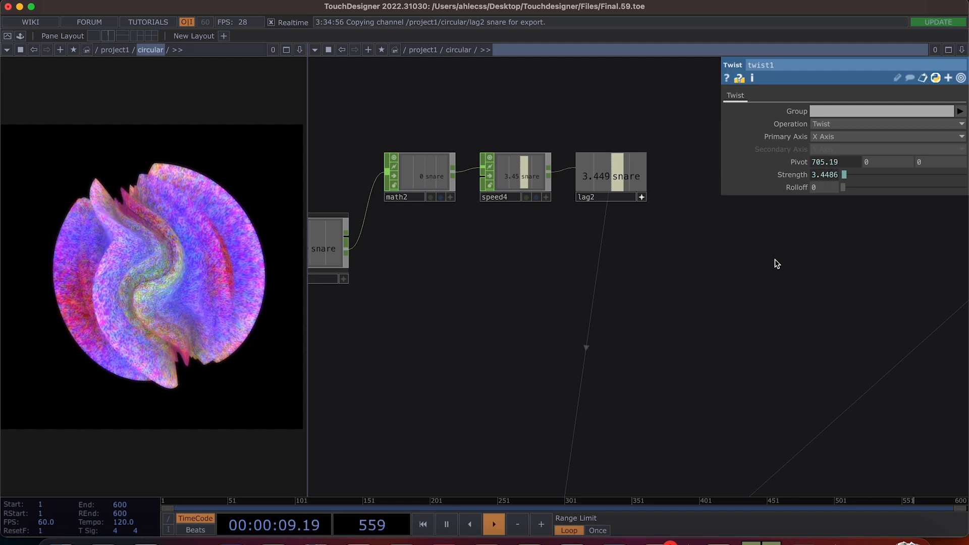
# Set the upper limit of math2's To Range to 500.
pyautogui.moveTo(515, 321); pyautogui.dragTo(534, 335)
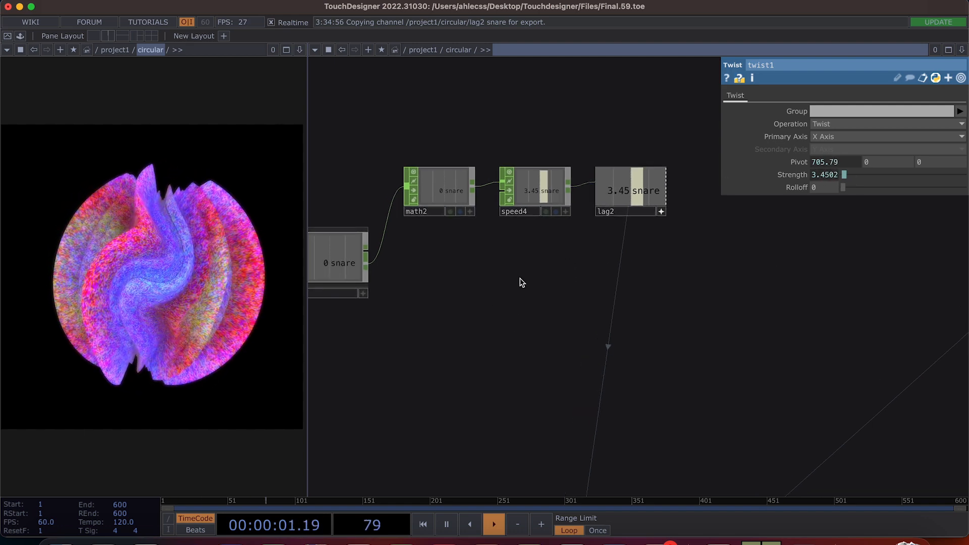
pyautogui.scroll(4, 521, 280)
pyautogui.moveTo(491, 253); pyautogui.dragTo(593, 268)
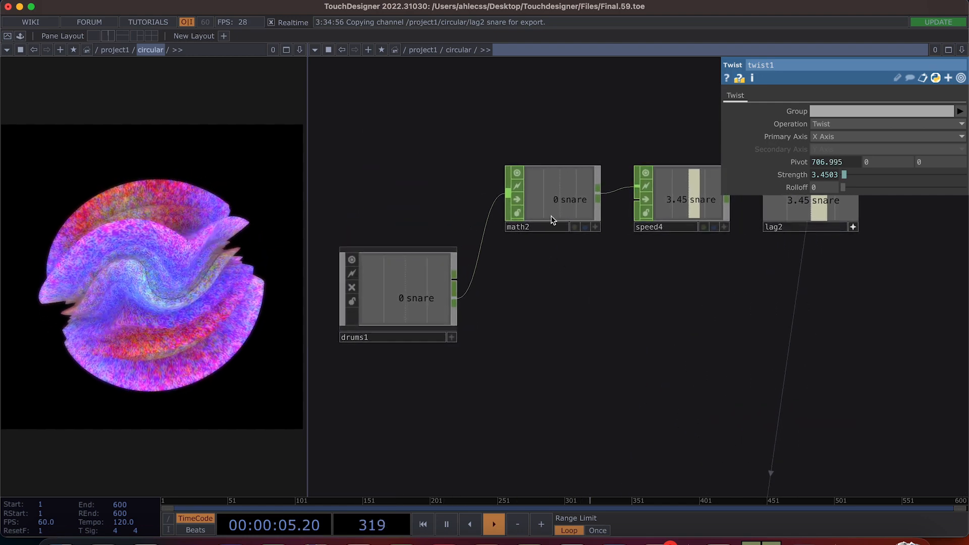
pyautogui.click(555, 210)
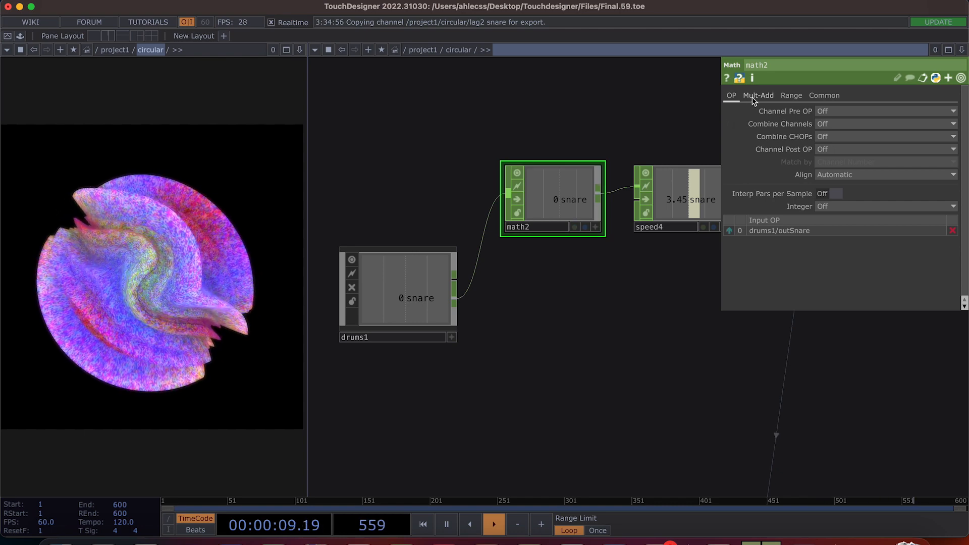
pyautogui.click(791, 96)
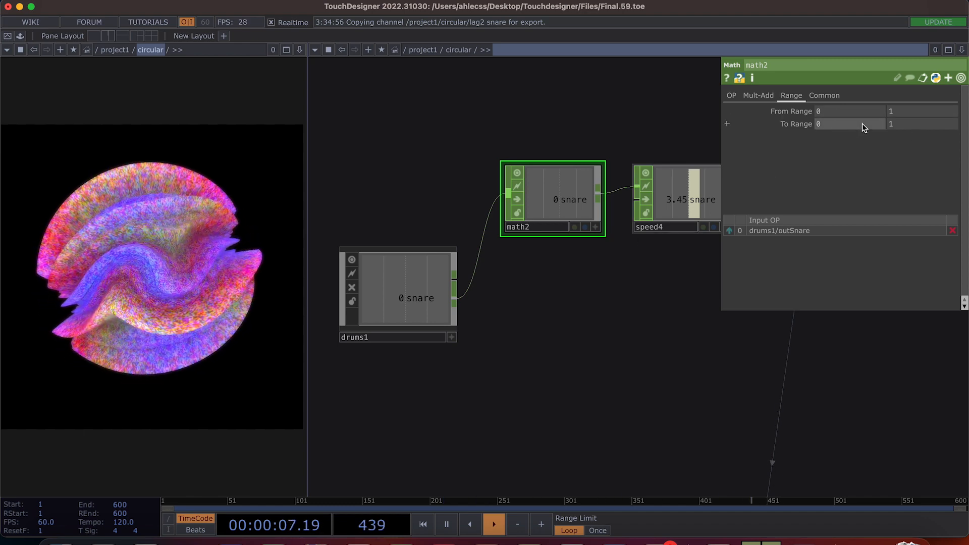
pyautogui.write('0')
pyautogui.moveTo(657, 330); pyautogui.dragTo(576, 332)
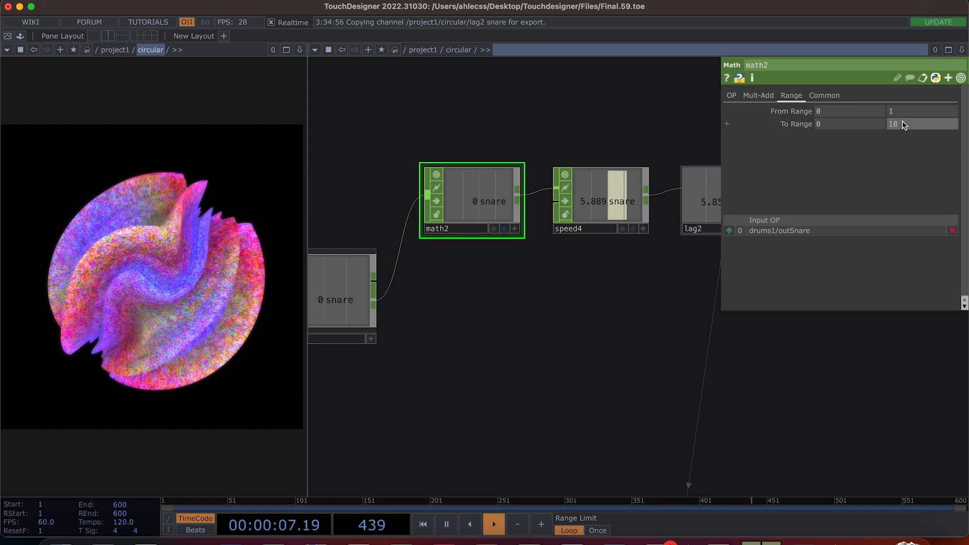
pyautogui.write('0')
pyautogui.press('Return')
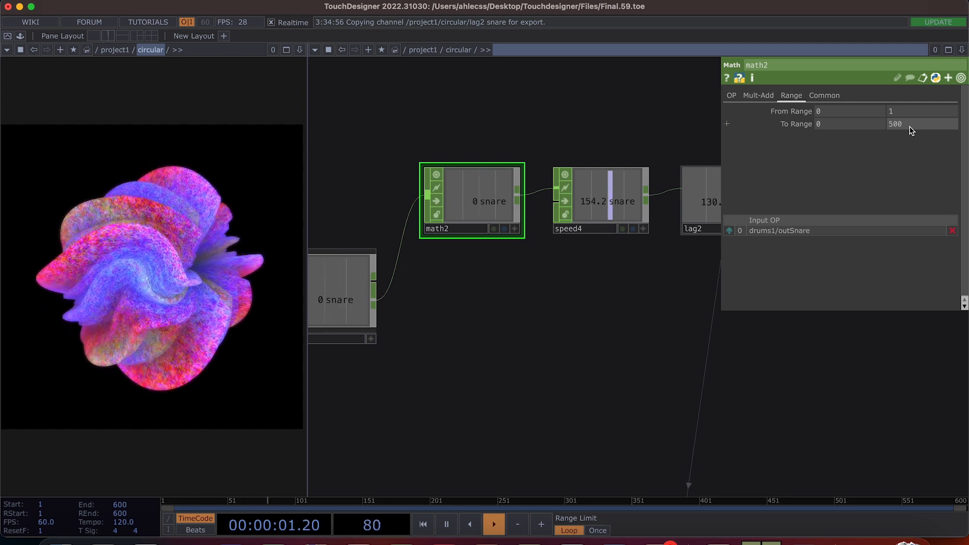
# Make math2's channel viewer active and replace twist1's Strength source with a CHOP reference to math2's snare channel.
pyautogui.moveTo(642, 340); pyautogui.dragTo(536, 326)
pyautogui.moveTo(422, 406); pyautogui.dragTo(495, 235)
pyautogui.scroll(-5, 494, 348)
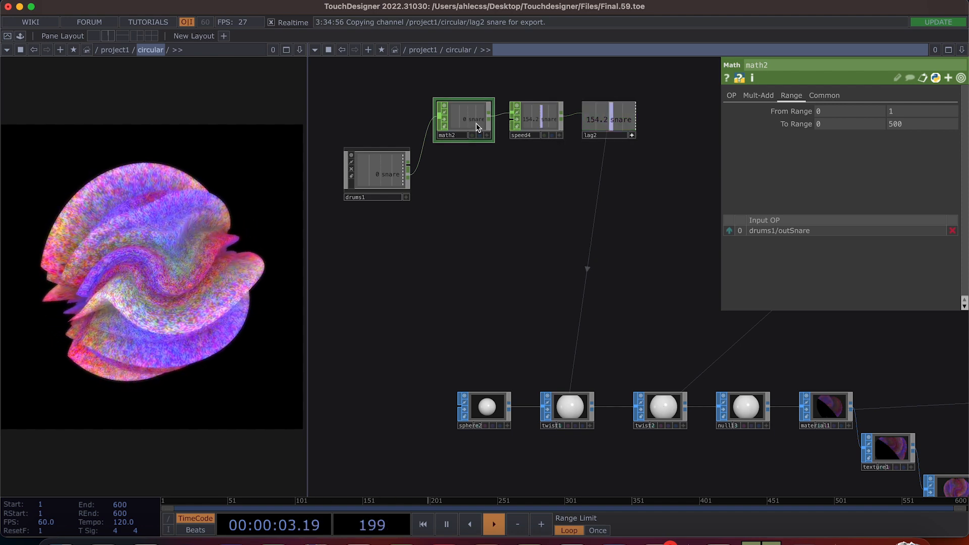
pyautogui.scroll(-1, 469, 223)
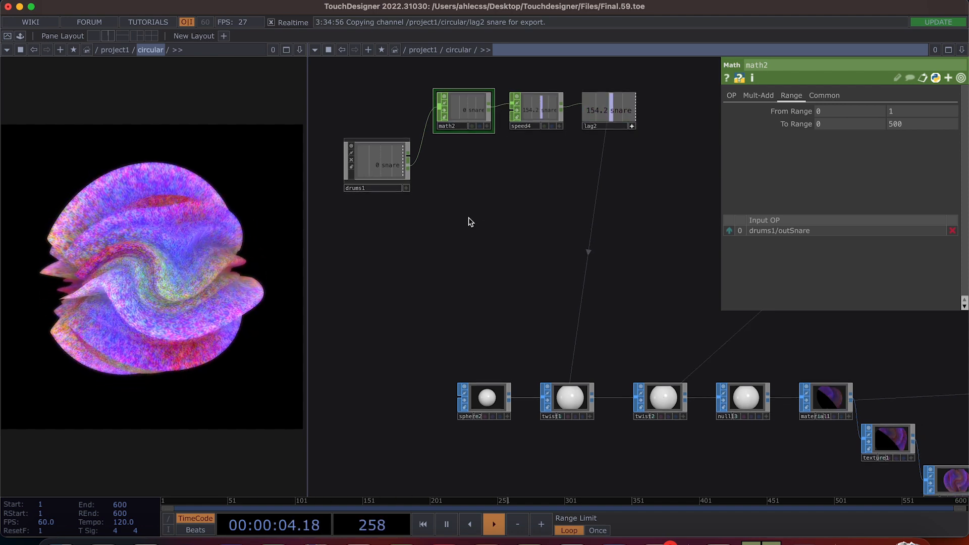
pyautogui.click(567, 406)
pyautogui.click(487, 125)
pyautogui.moveTo(477, 110); pyautogui.dragTo(483, 110)
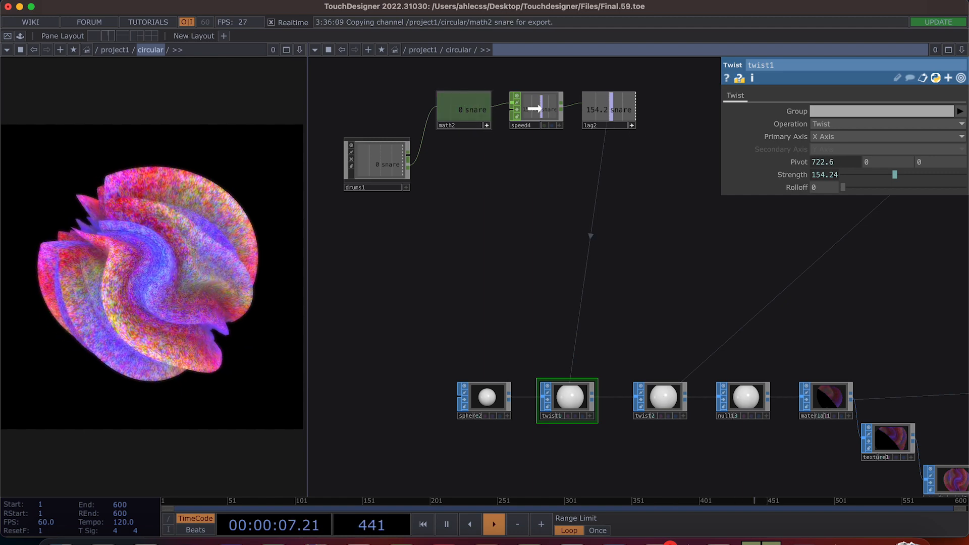
pyautogui.moveTo(826, 174); pyautogui.dragTo(826, 174)
pyautogui.click(828, 175)
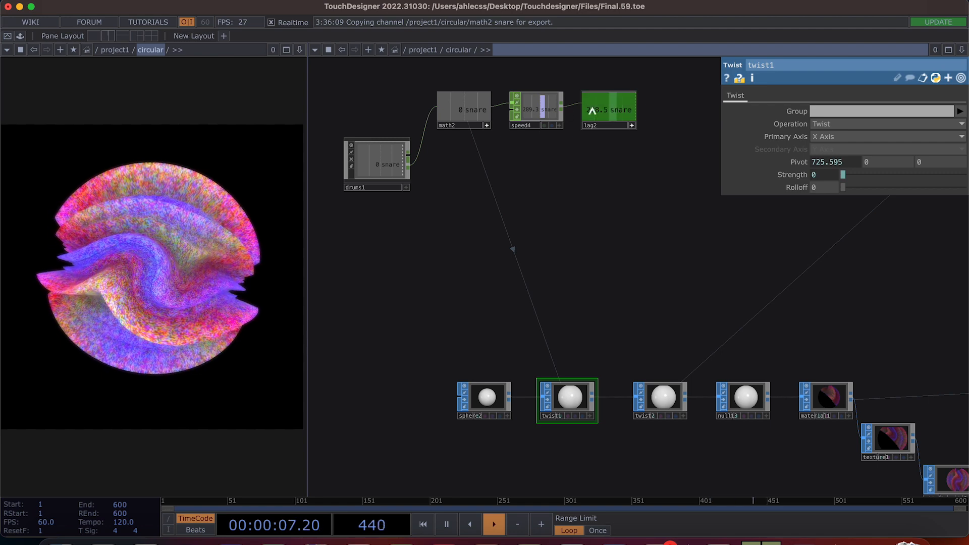
# Replace twist1's Strength source with a CHOP reference to speed4's snare channel.
pyautogui.moveTo(538, 104); pyautogui.dragTo(830, 176)
pyautogui.click(829, 175)
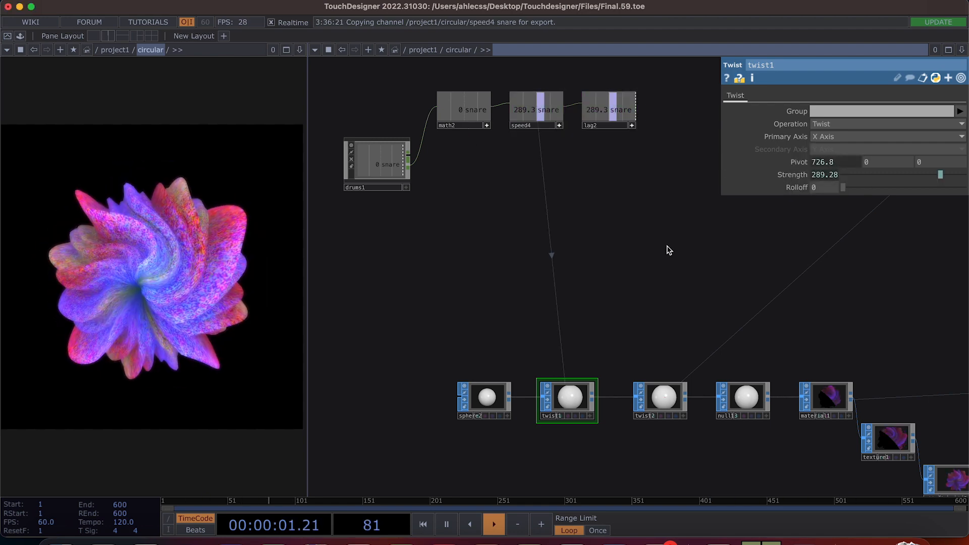
pyautogui.scroll(1, 632, 198)
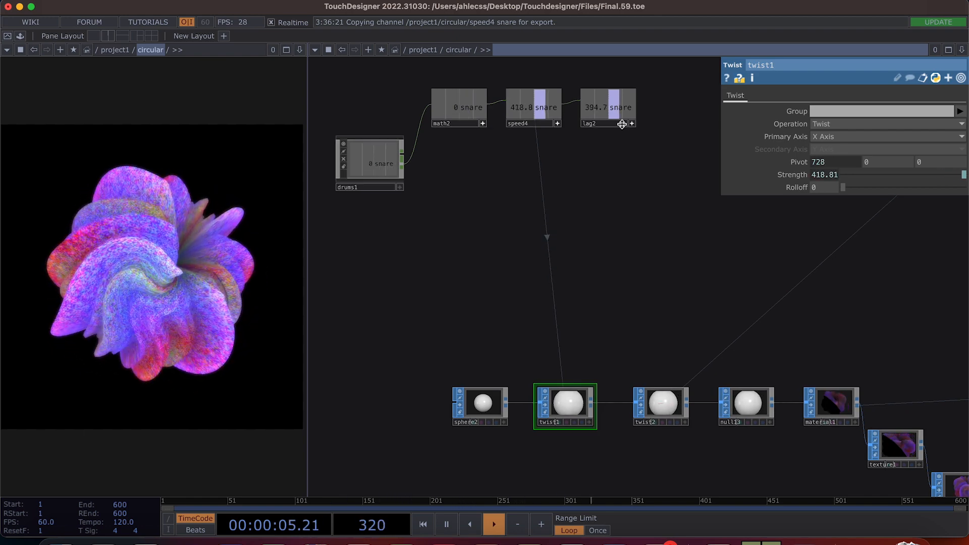
# Replace twist1's Strength source with a CHOP reference to lag2's snare channel.
pyautogui.moveTo(632, 124); pyautogui.dragTo(830, 174)
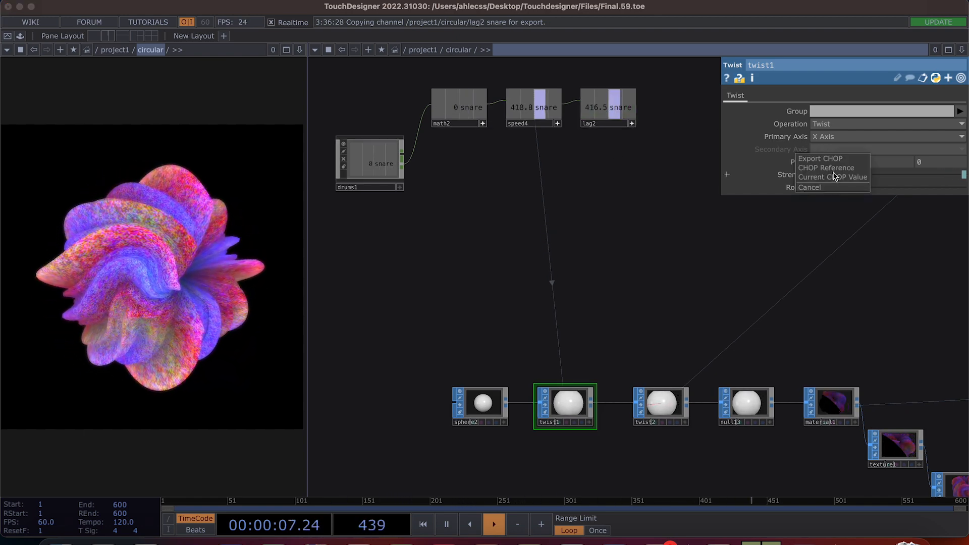
pyautogui.click(830, 169)
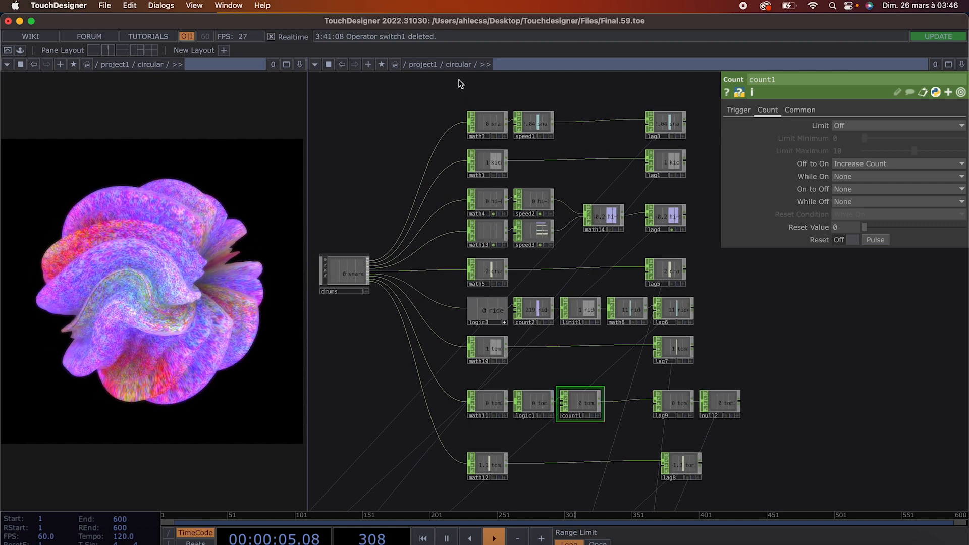
# Examine the drum channel chains and the parameters of math11, logic1, count1, lag9 and null2 in the tom2 chain.
pyautogui.moveTo(465, 97); pyautogui.dragTo(498, 468)
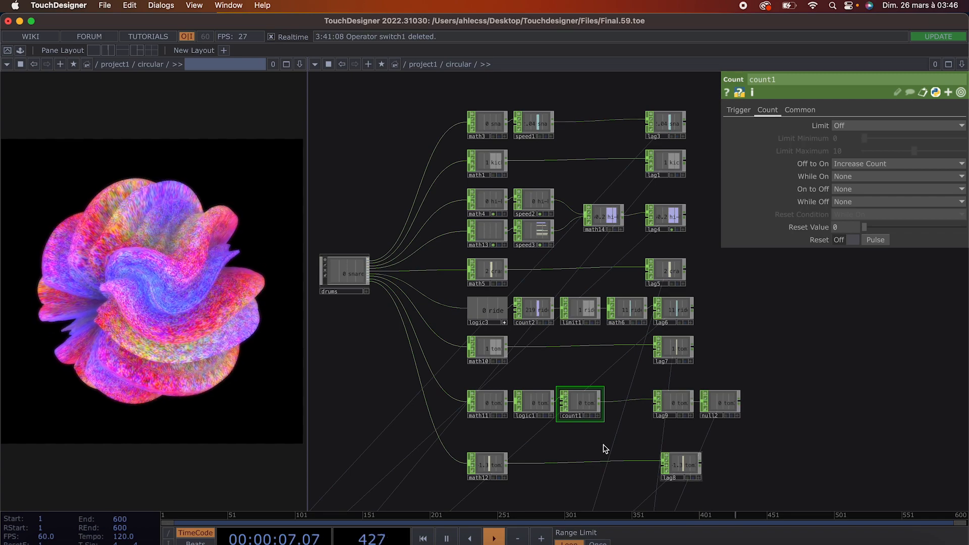
pyautogui.scroll(2, 590, 444)
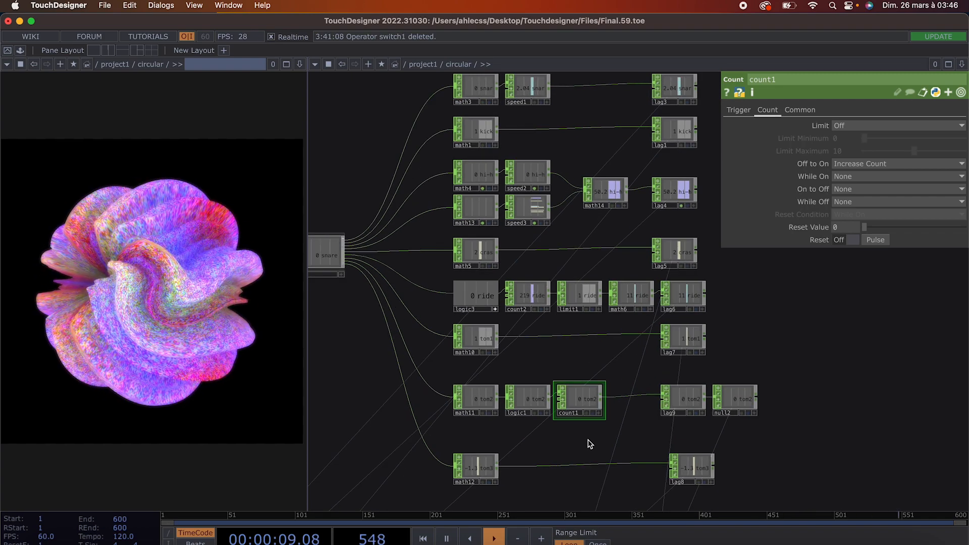
pyautogui.scroll(2, 589, 444)
pyautogui.moveTo(620, 440); pyautogui.dragTo(627, 441)
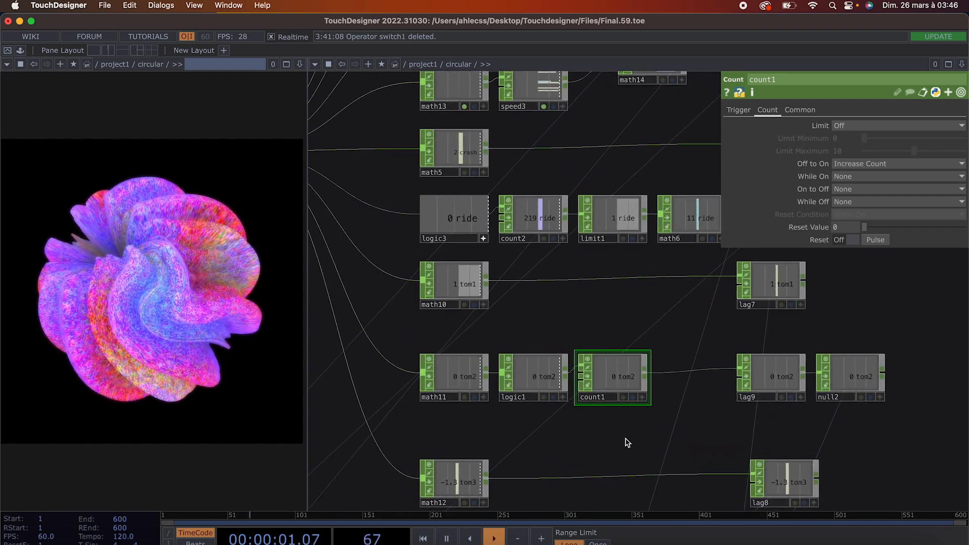
pyautogui.scroll(2, 650, 436)
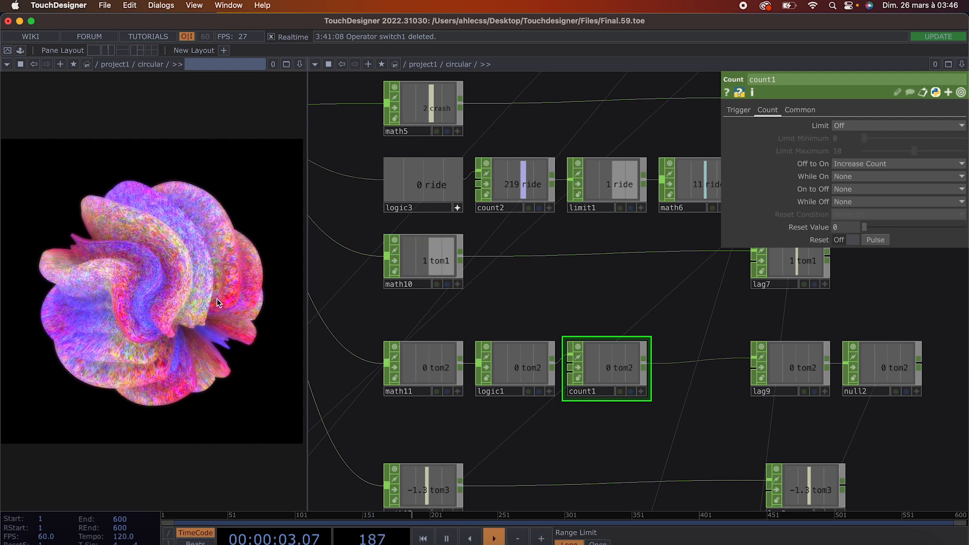
pyautogui.click(520, 368)
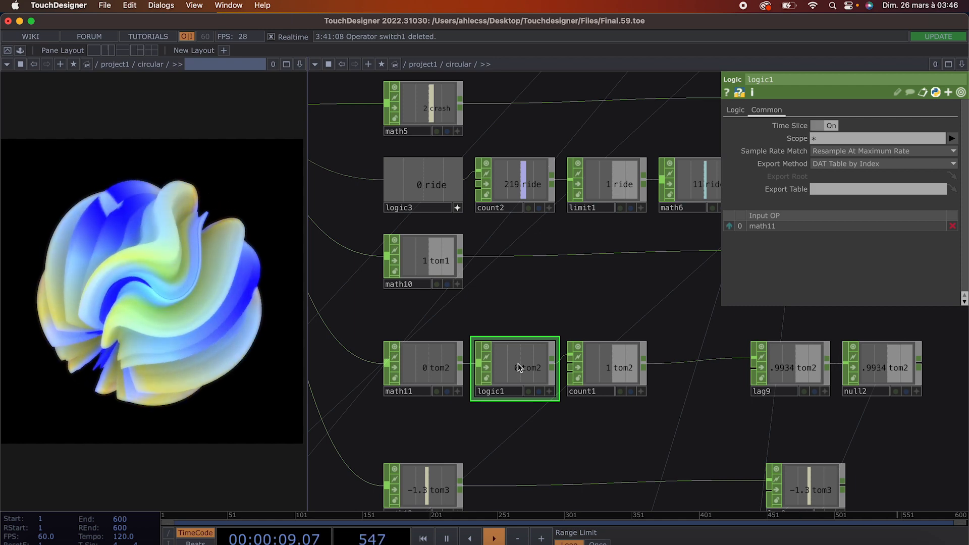
pyautogui.scroll(1, 520, 368)
pyautogui.click(414, 363)
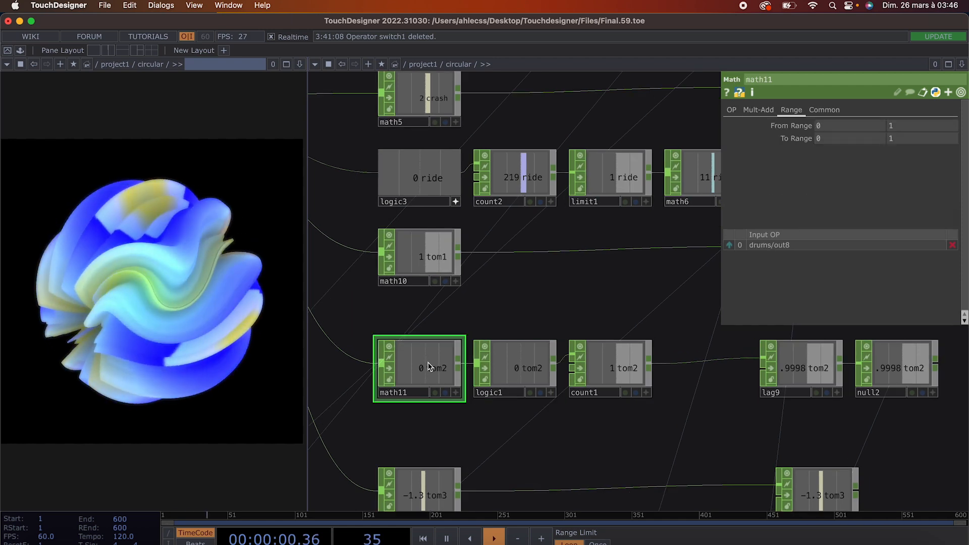
pyautogui.click(507, 368)
pyautogui.scroll(2, 506, 367)
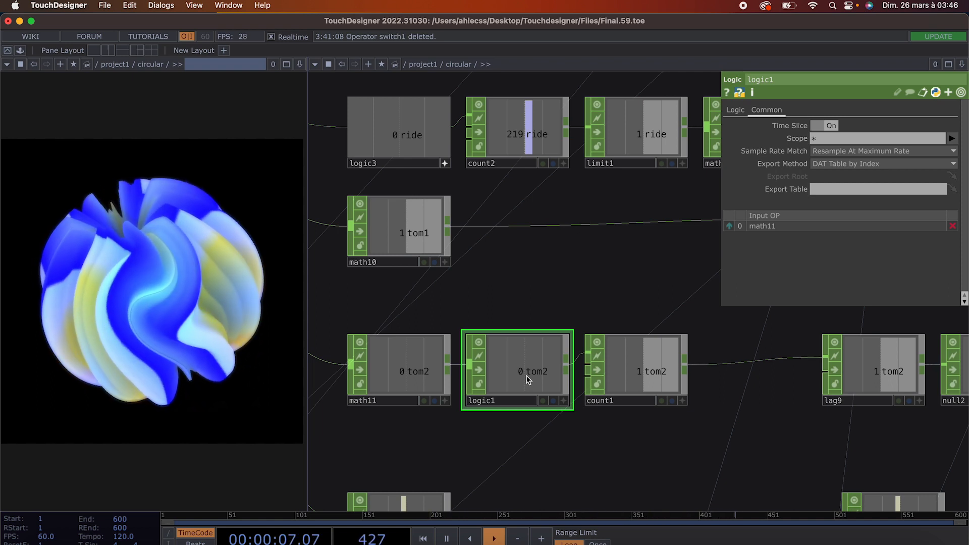
pyautogui.click(635, 376)
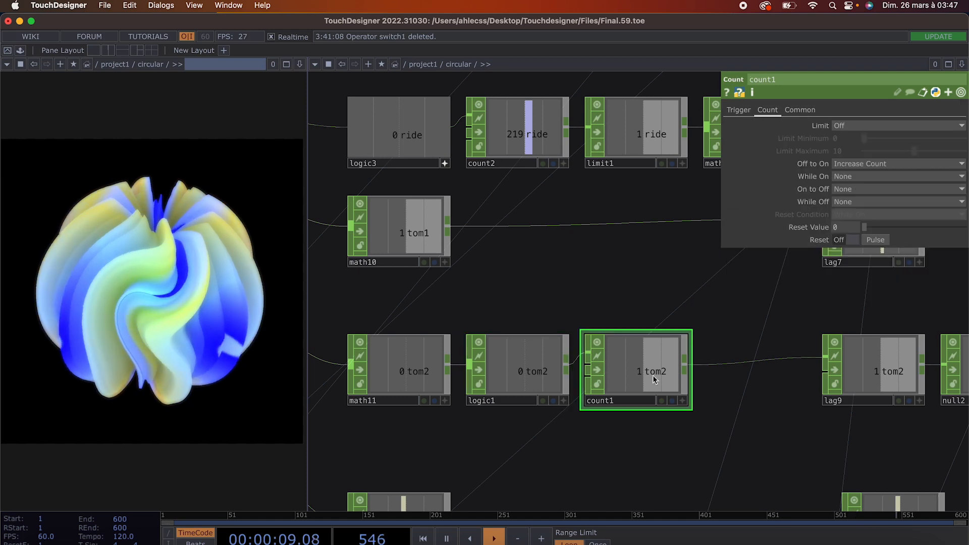
pyautogui.moveTo(747, 389); pyautogui.dragTo(604, 389)
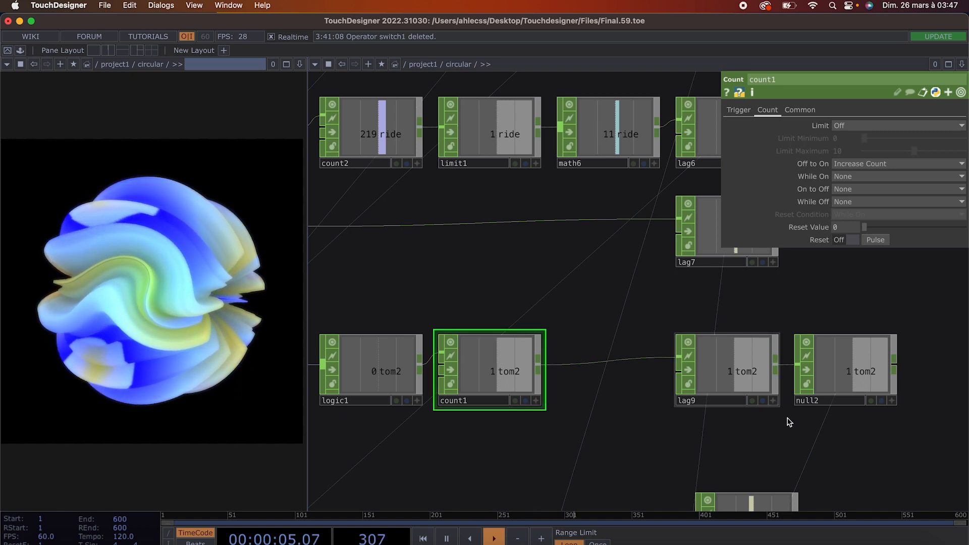
pyautogui.moveTo(792, 444); pyautogui.dragTo(663, 428)
pyautogui.click(717, 402)
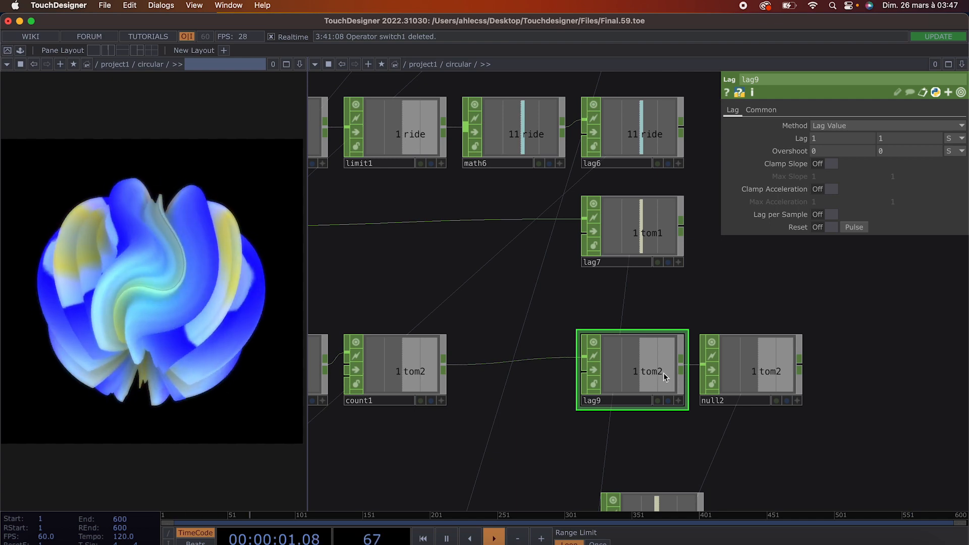
pyautogui.click(757, 373)
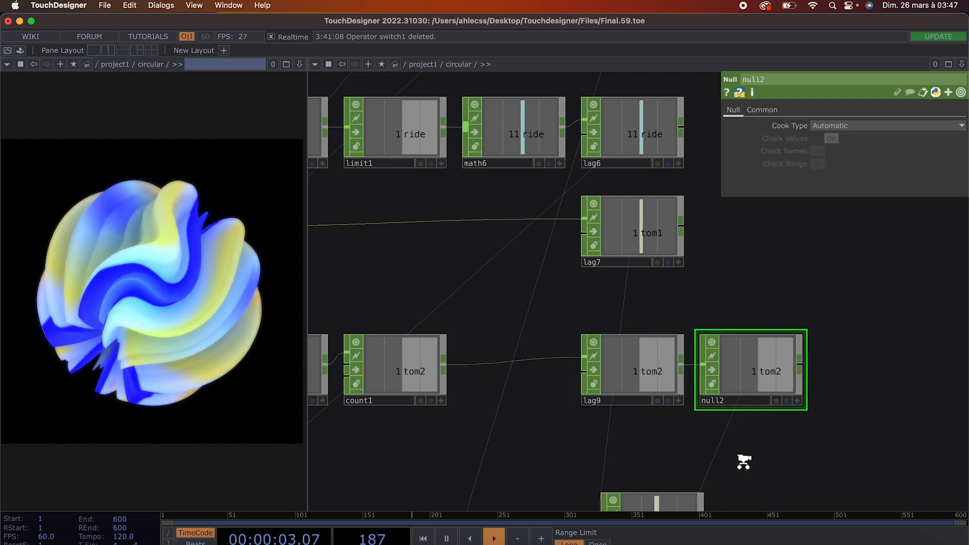
pyautogui.scroll(-4, 742, 461)
pyautogui.moveTo(743, 461); pyautogui.dragTo(743, 240)
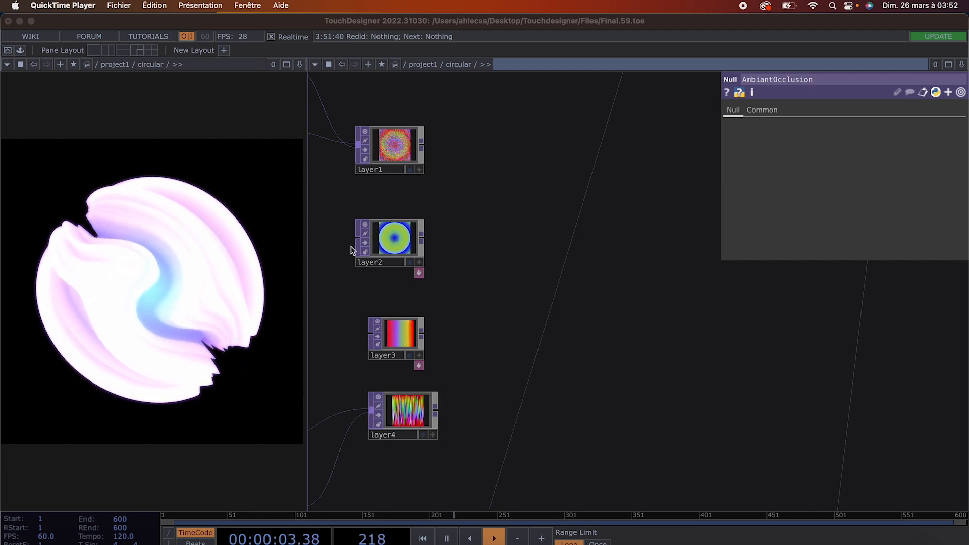
# Add a Switch TOP fed by layer1 and place it beside the layer operators.
pyautogui.click(422, 148)
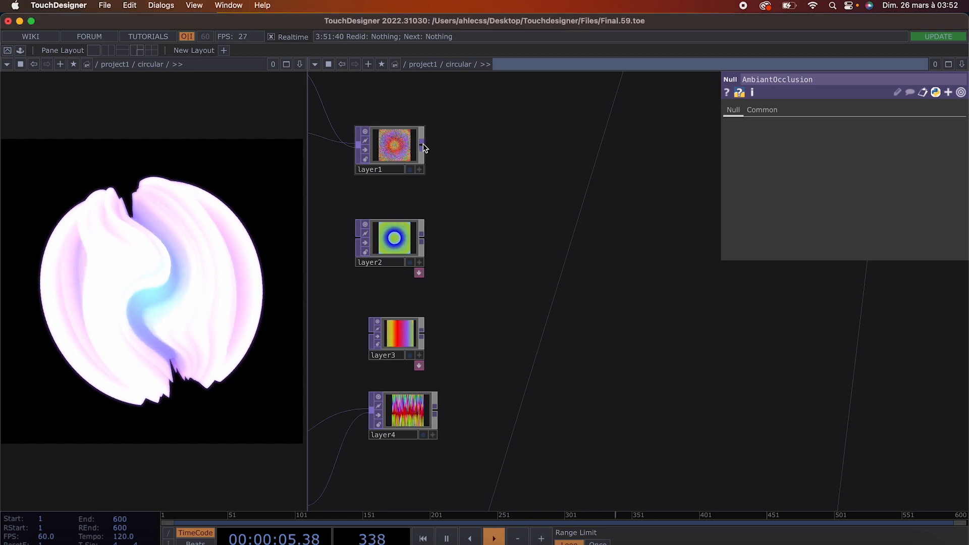
pyautogui.click(559, 264)
pyautogui.write('sw')
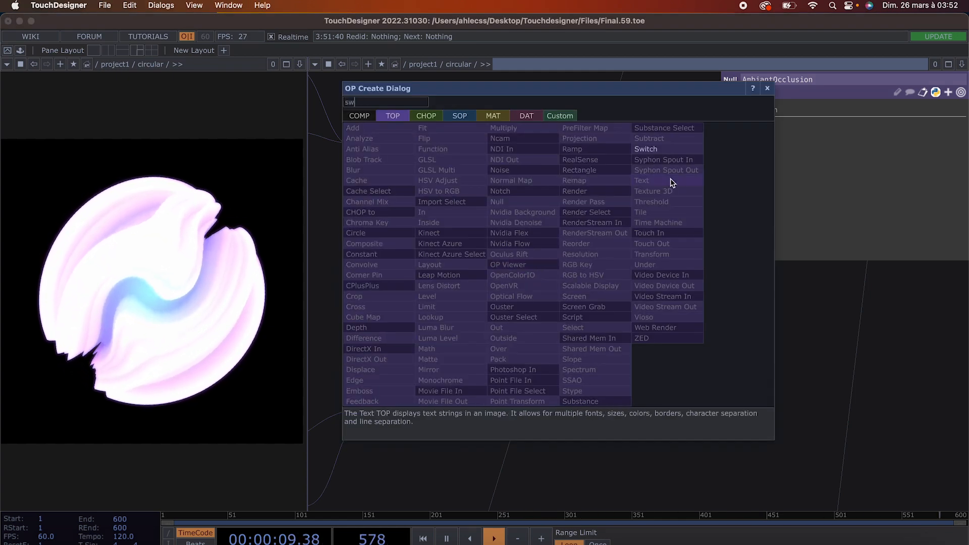
pyautogui.click(642, 149)
pyautogui.click(568, 263)
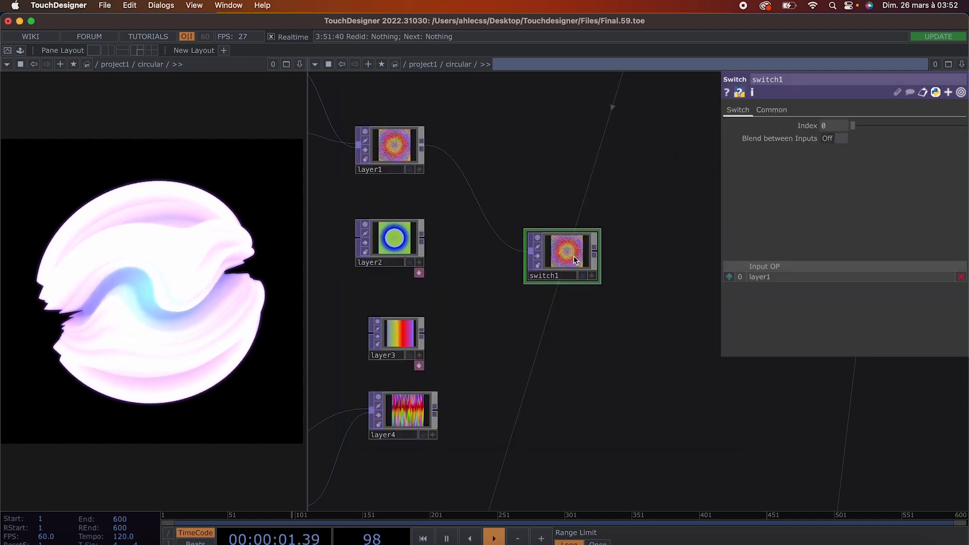
# Connect layer2, layer3 and layer4 as further inputs of switch1.
pyautogui.scroll(1, 581, 258)
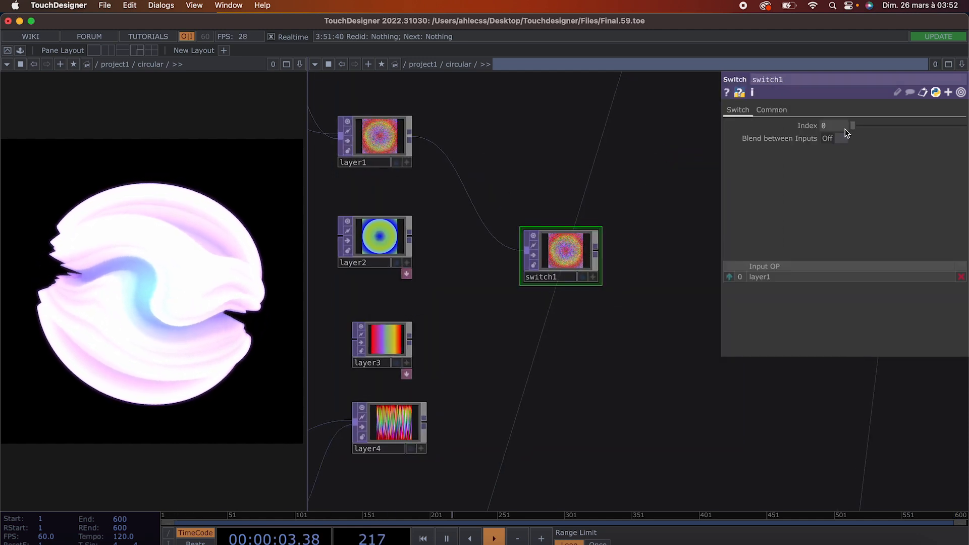
pyautogui.moveTo(853, 126)
pyautogui.mouseDown()
pyautogui.moveTo(906, 125)
pyautogui.moveTo(843, 123)
pyautogui.mouseUp()
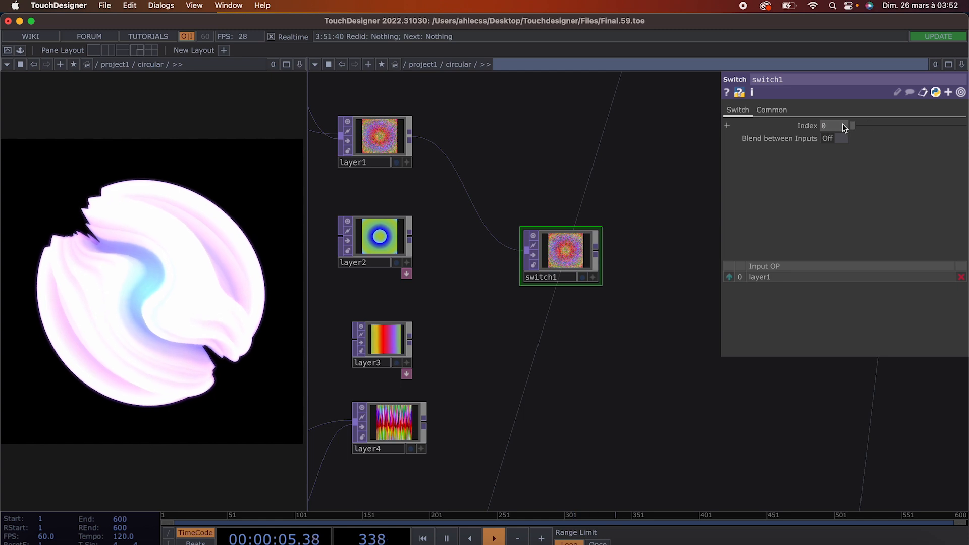
pyautogui.moveTo(411, 237); pyautogui.dragTo(523, 253)
pyautogui.moveTo(410, 339); pyautogui.dragTo(523, 252)
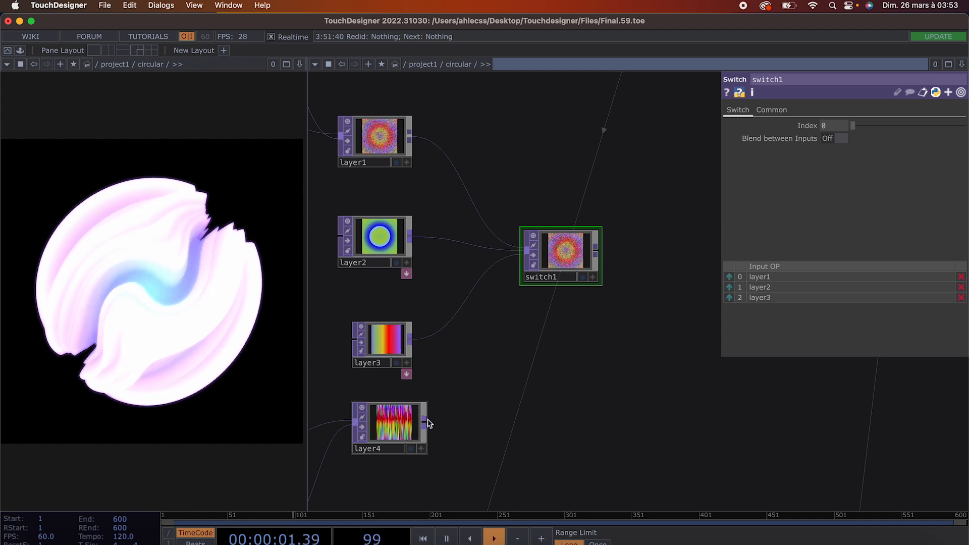
pyautogui.moveTo(424, 423); pyautogui.dragTo(522, 258)
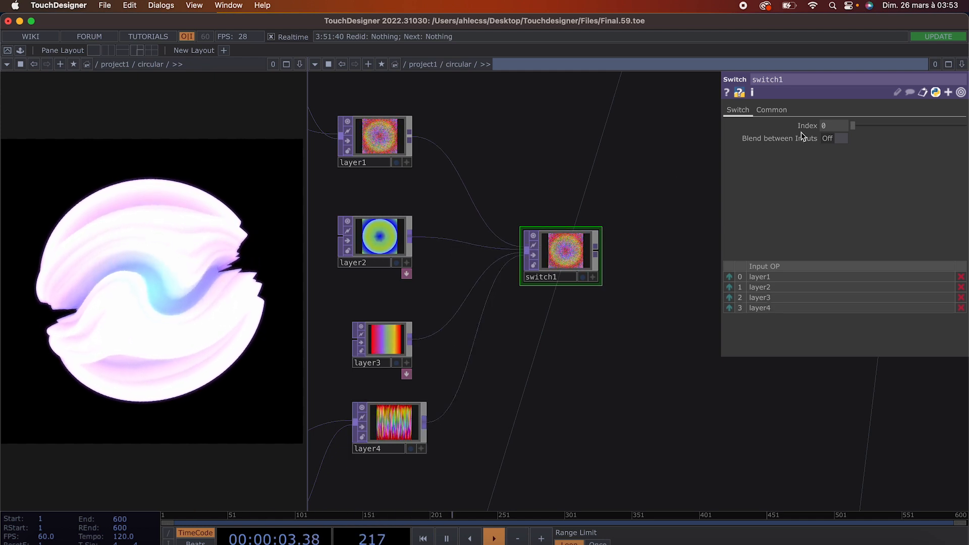
# Connect switch1's output to the input of comp6.
pyautogui.scroll(2, 631, 216)
pyautogui.moveTo(853, 125)
pyautogui.mouseDown()
pyautogui.moveTo(881, 129)
pyautogui.moveTo(848, 125)
pyautogui.mouseUp()
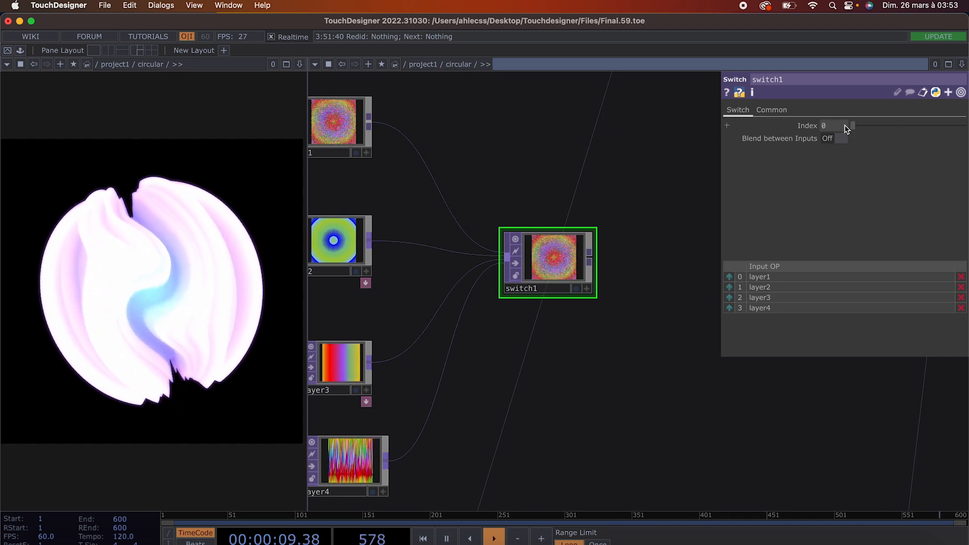
pyautogui.scroll(-3, 651, 333)
pyautogui.moveTo(651, 333); pyautogui.dragTo(525, 320)
pyautogui.scroll(-5, 508, 278)
pyautogui.moveTo(454, 104); pyautogui.dragTo(651, 435)
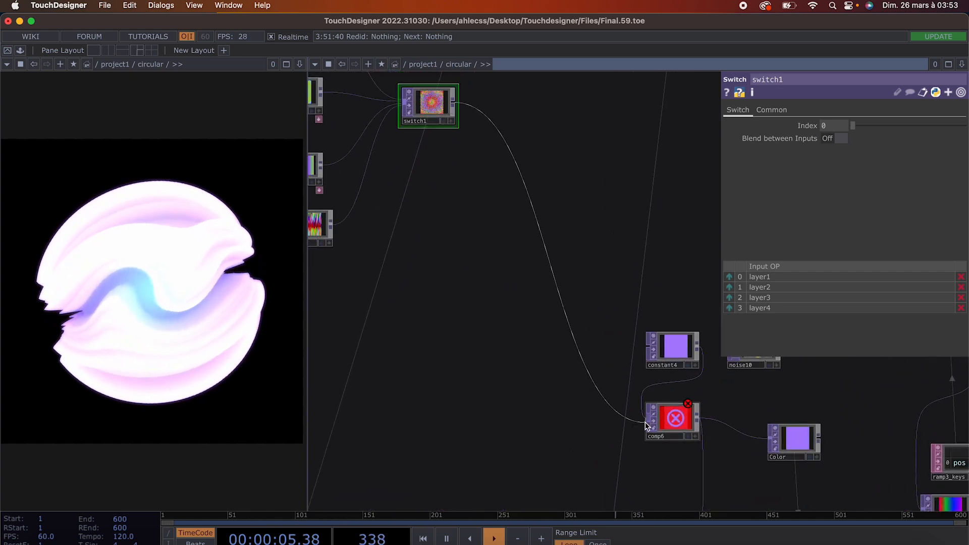
pyautogui.scroll(5, 647, 288)
pyautogui.moveTo(541, 271); pyautogui.dragTo(576, 317)
pyautogui.scroll(3, 564, 209)
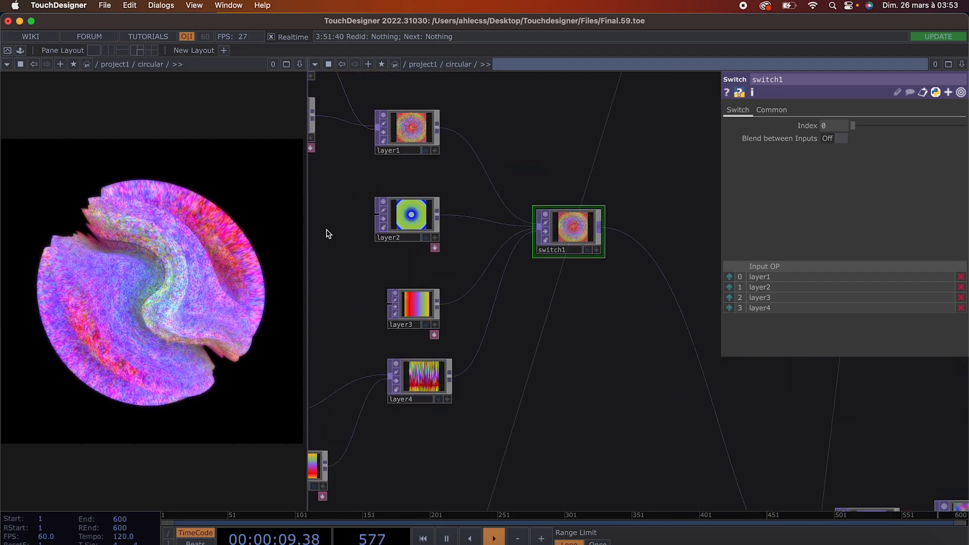
# Turn on Blend between Inputs for switch1.
pyautogui.scroll(4, 515, 238)
pyautogui.moveTo(853, 125)
pyautogui.mouseDown()
pyautogui.moveTo(892, 130)
pyautogui.moveTo(848, 129)
pyautogui.mouseUp()
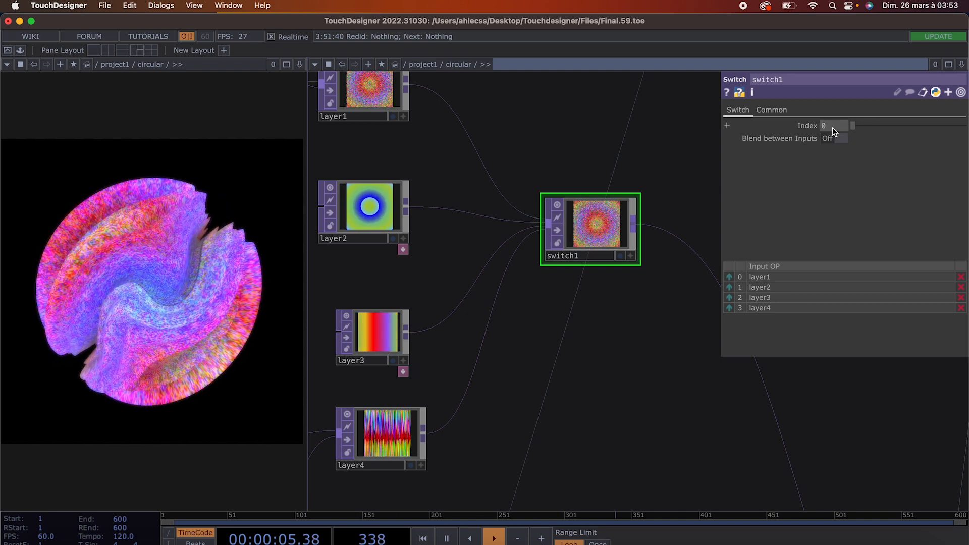
pyautogui.click(842, 139)
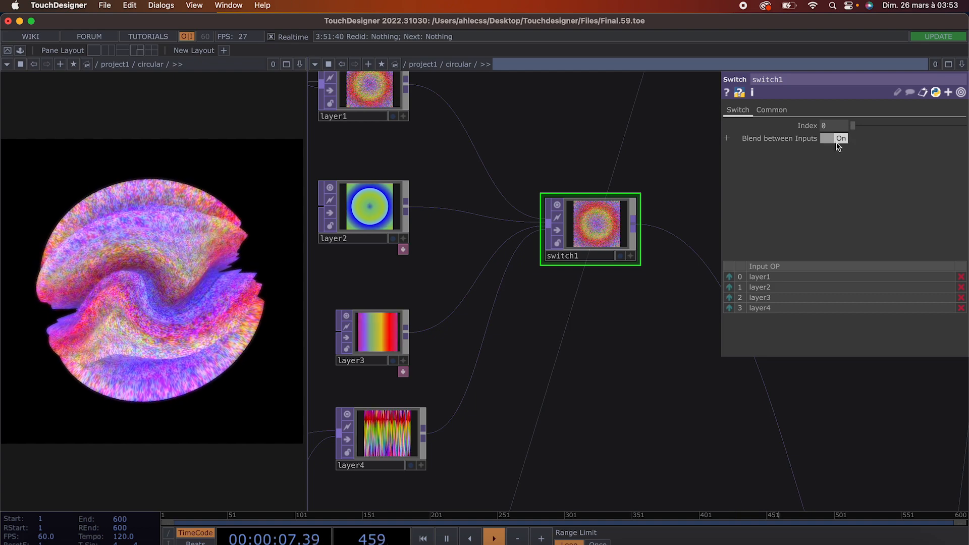
pyautogui.moveTo(855, 130)
pyautogui.mouseDown()
pyautogui.moveTo(888, 130)
pyautogui.moveTo(813, 131)
pyautogui.mouseUp()
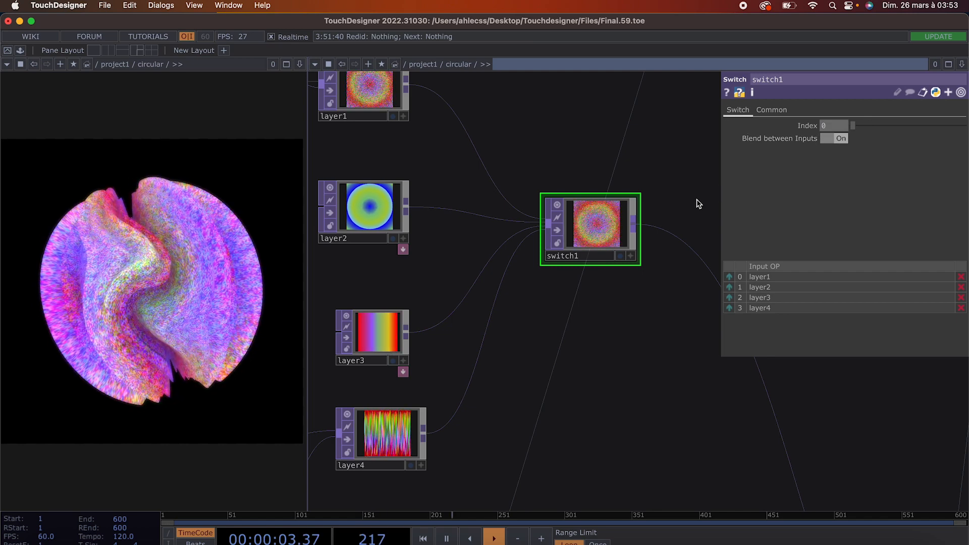
# Make null2's channel viewer active and drive switch1's Index with a CHOP reference to its tom2 channel.
pyautogui.scroll(-6, 697, 203)
pyautogui.moveTo(596, 247); pyautogui.dragTo(497, 480)
pyautogui.moveTo(632, 178); pyautogui.dragTo(584, 385)
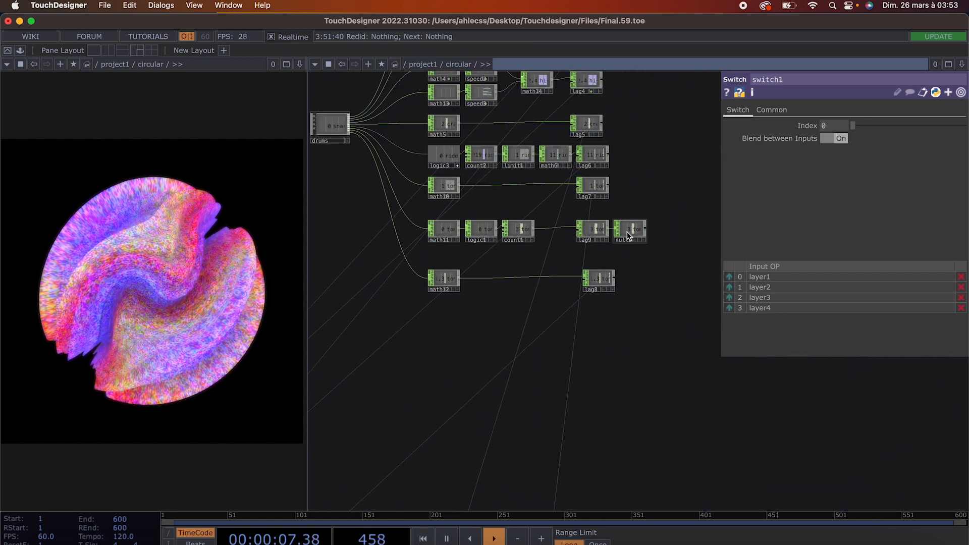
pyautogui.click(646, 241)
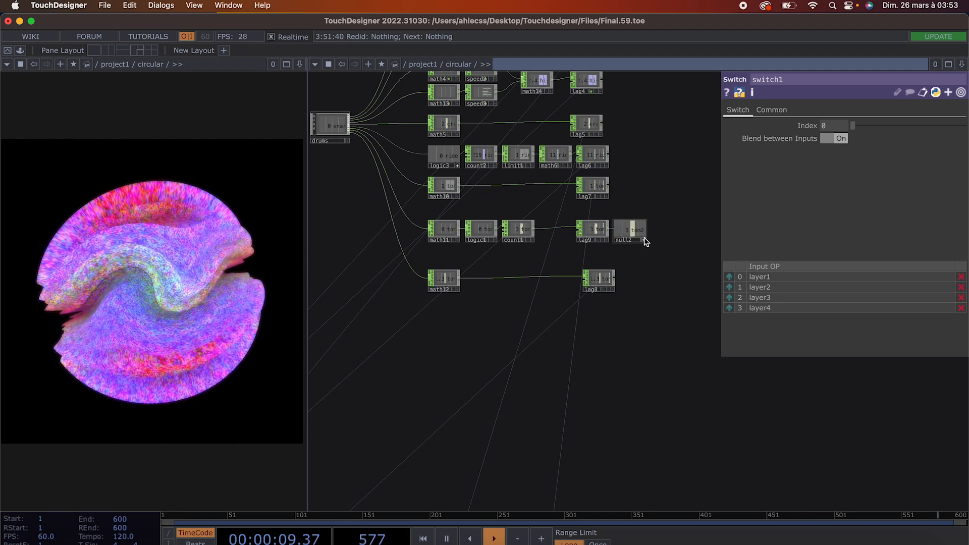
pyautogui.scroll(6, 670, 212)
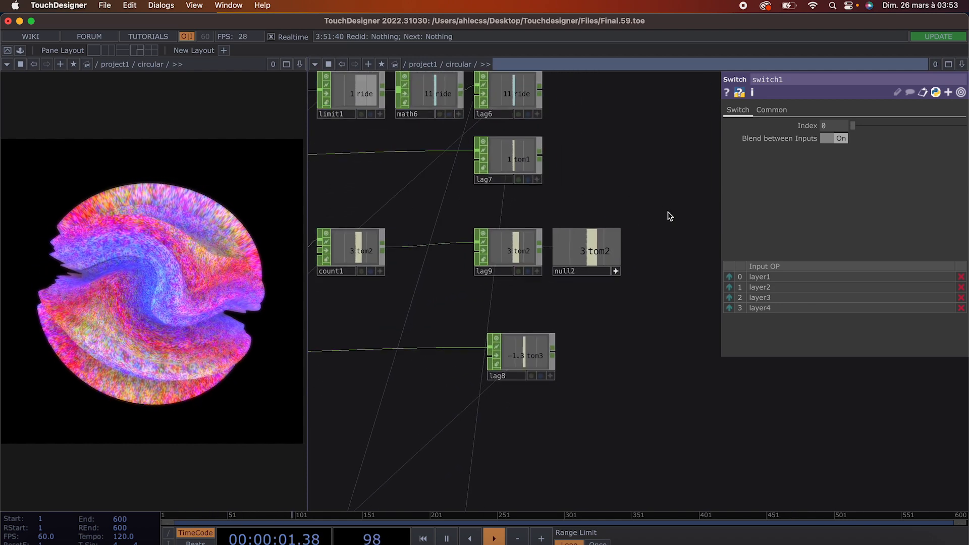
pyautogui.moveTo(606, 253); pyautogui.dragTo(797, 163)
pyautogui.moveTo(829, 125); pyautogui.dragTo(835, 122)
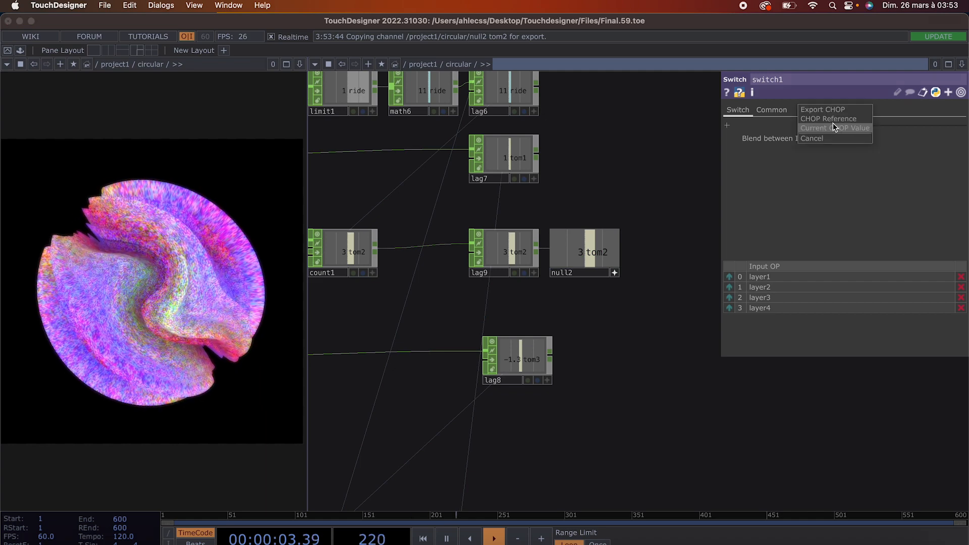
pyautogui.click(831, 117)
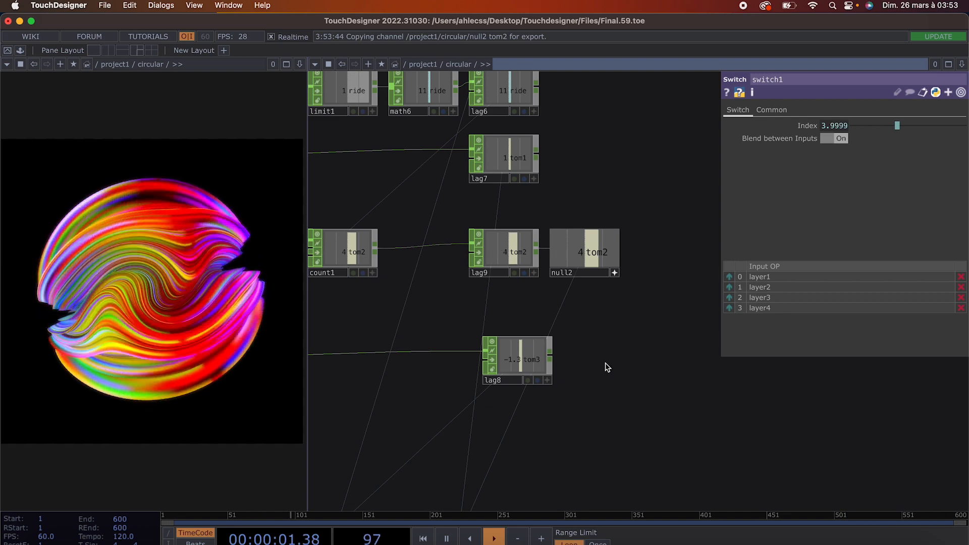
# Open the parameters of count1 in the tom2 chain.
pyautogui.moveTo(504, 297); pyautogui.dragTo(681, 297)
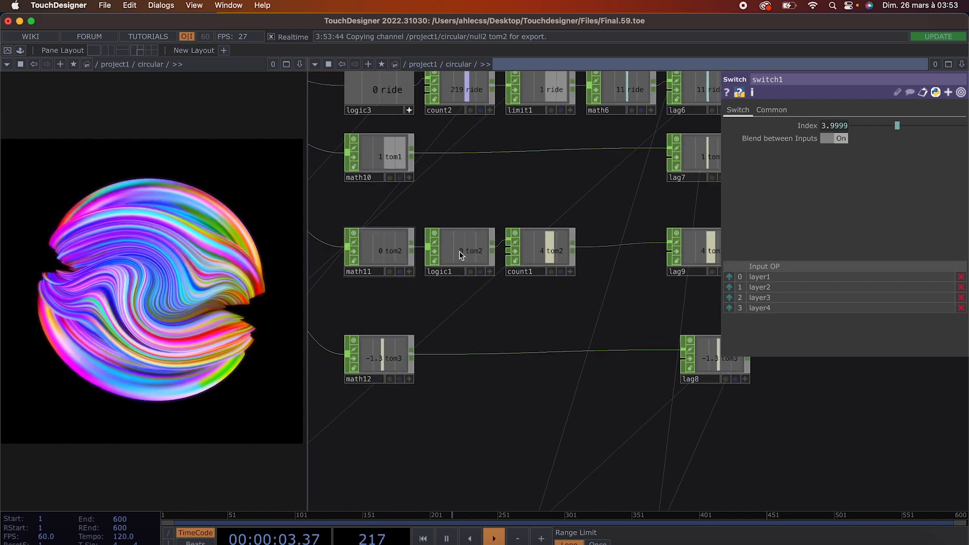
pyautogui.click(535, 258)
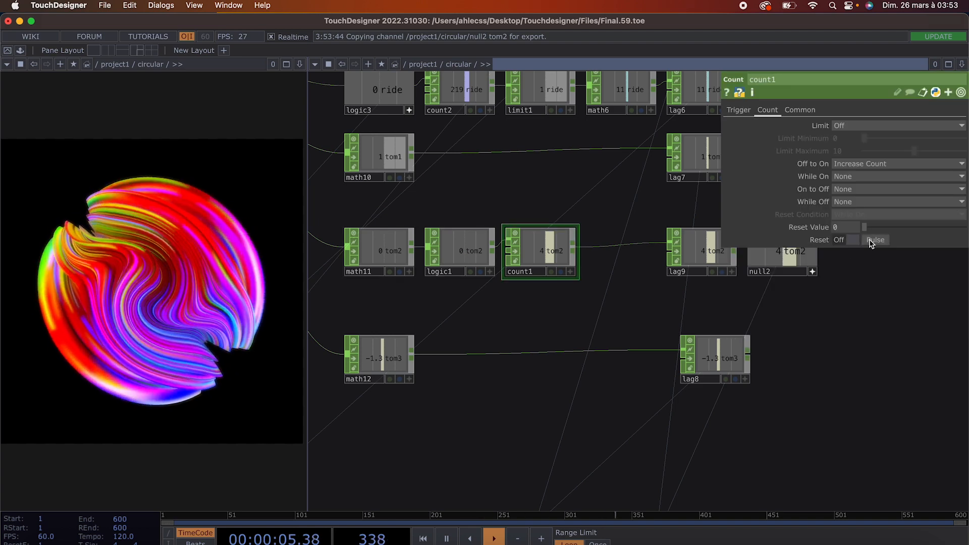